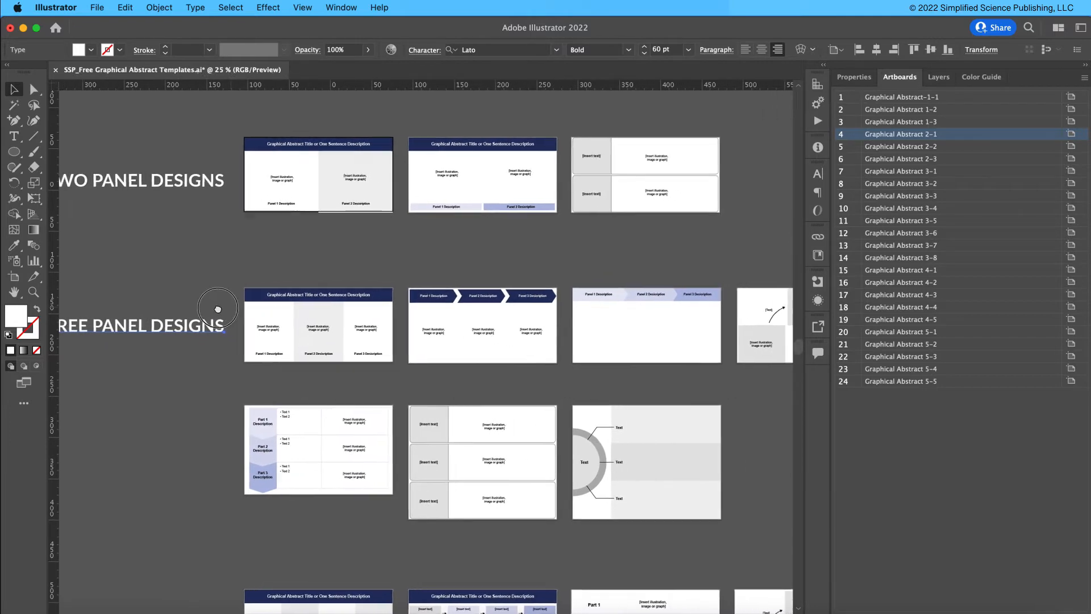
- Look through the row of three-panel graphical abstract designs, from the title-bar layout to the Part 1, Part 2, Part 3 layout
{"action": "scroll", "coordinate": [421, 347], "scroll_direction": "right", "scroll_amount": 10}
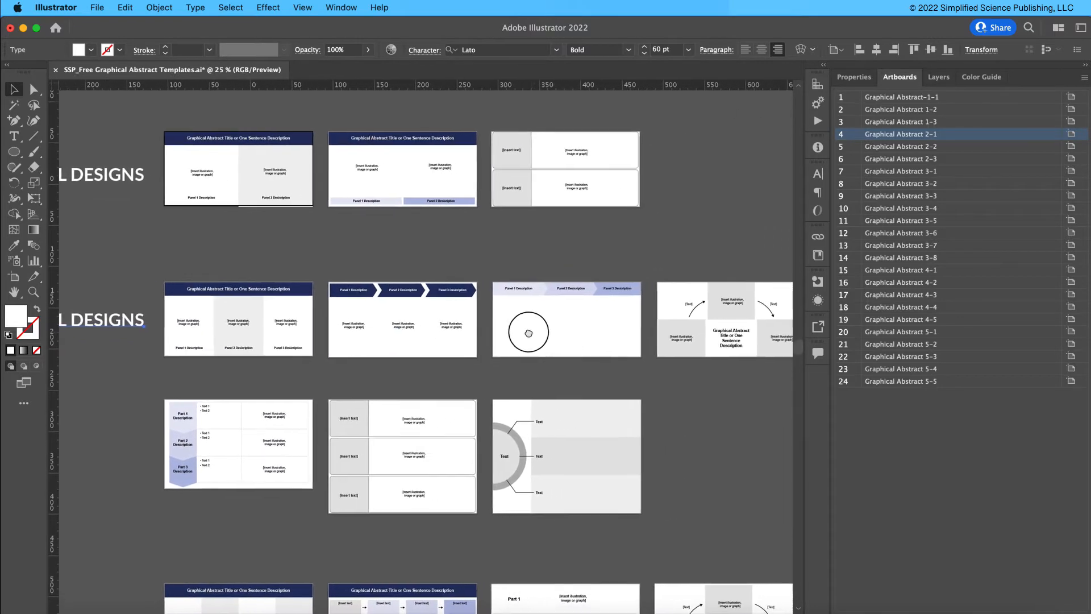
{"action": "scroll", "coordinate": [476, 311], "scroll_direction": "left", "scroll_amount": 10}
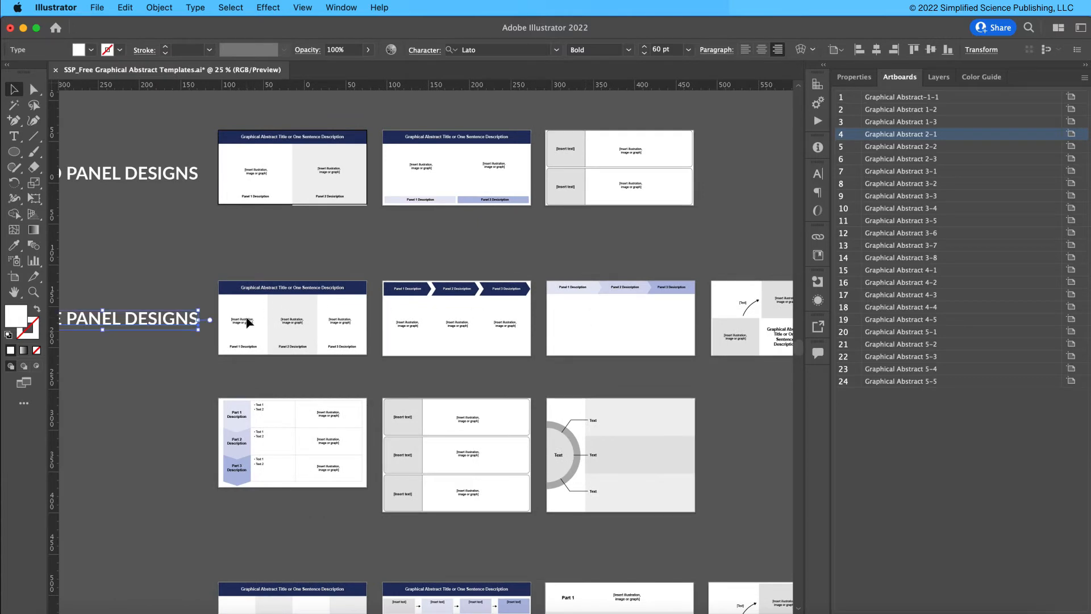
{"action": "left_click_drag", "start_coordinate": [222, 275], "coordinate": [355, 361]}
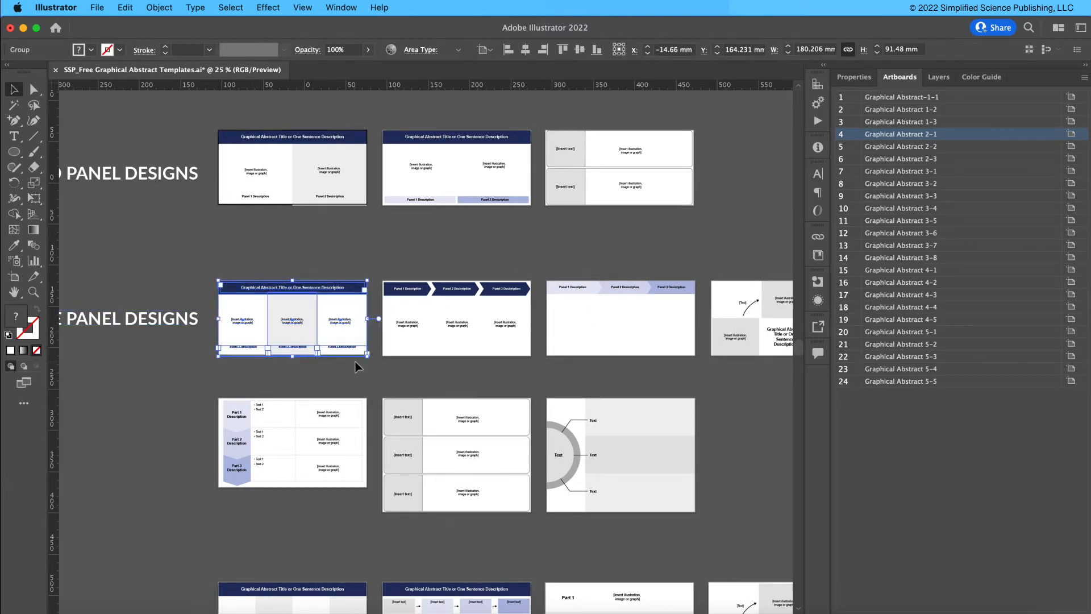
{"action": "key", "text": "super+equal"}
{"action": "key", "text": "super+equal"}
{"action": "key", "text": "super+equal"}
{"action": "left_click", "coordinate": [310, 443]}
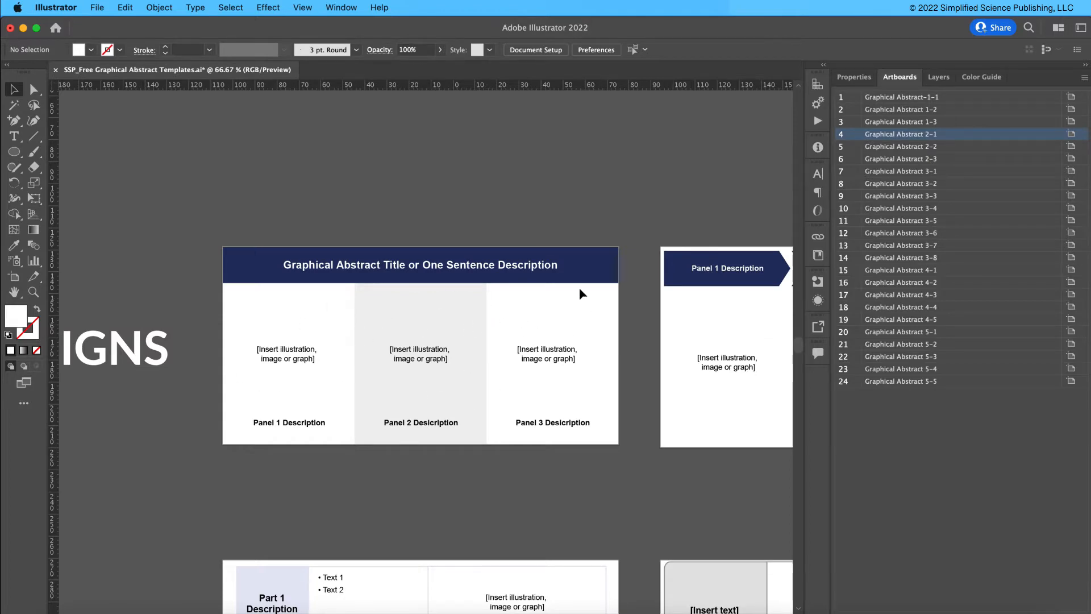
{"action": "scroll", "coordinate": [480, 347], "scroll_direction": "right", "scroll_amount": 10}
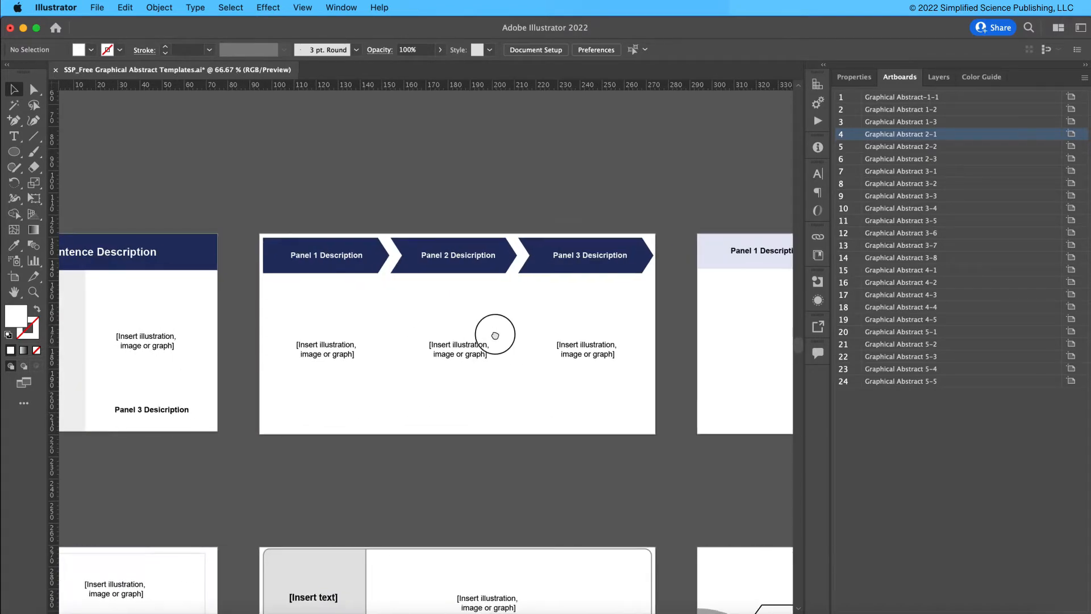
{"action": "scroll", "coordinate": [493, 335], "scroll_direction": "right", "scroll_amount": 10}
{"action": "scroll", "coordinate": [438, 324], "scroll_direction": "right", "scroll_amount": 12}
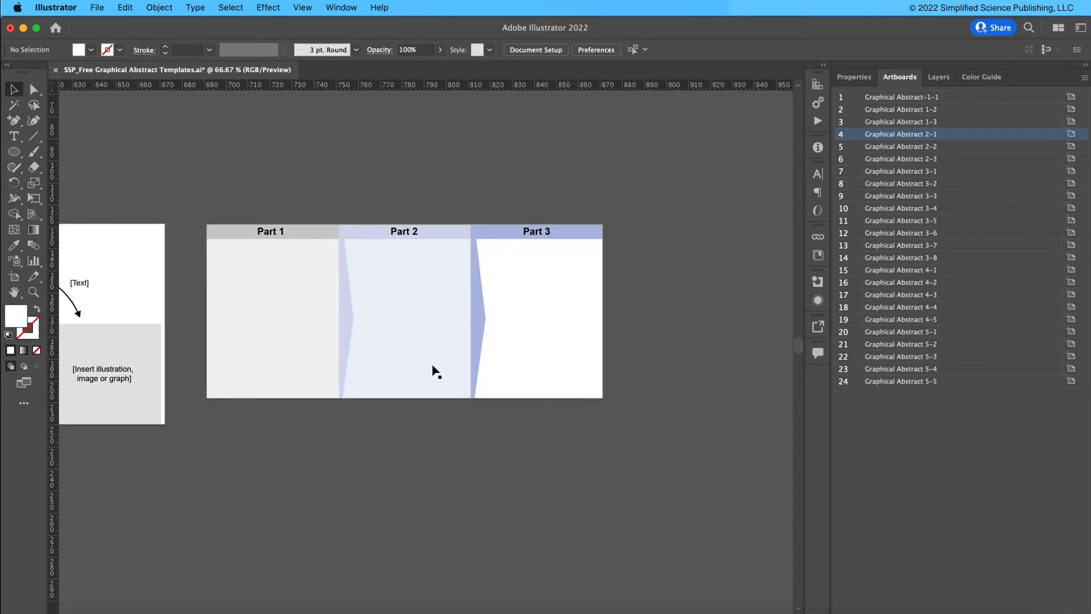
- Select the Part 1–3 design and activate its artboard, Graphical Abstract 3-5, with the Artboard tool
{"action": "left_click", "coordinate": [340, 331]}
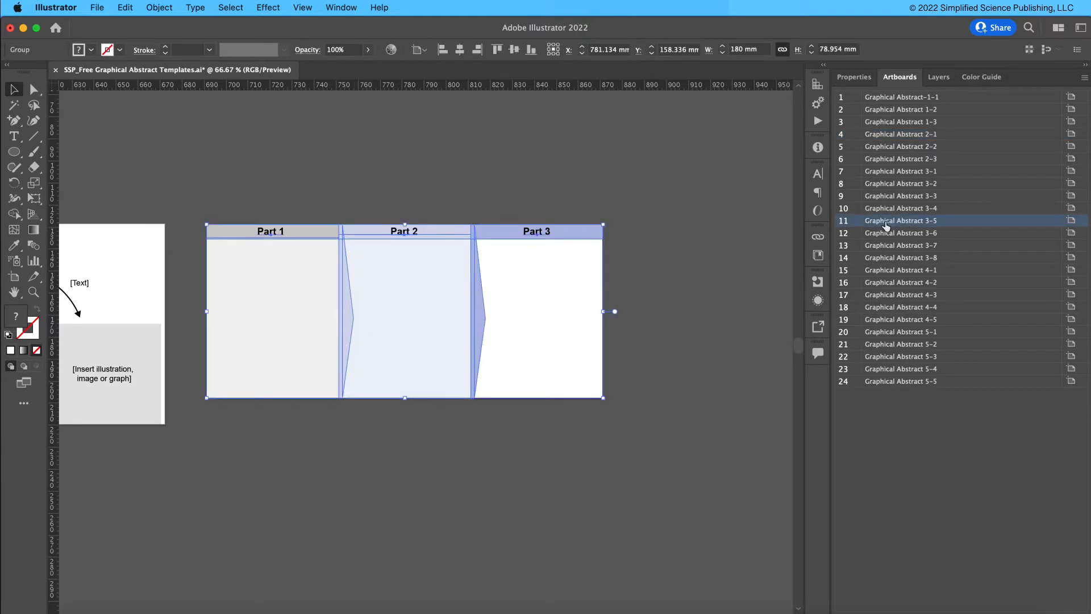
{"action": "left_click", "coordinate": [11, 276]}
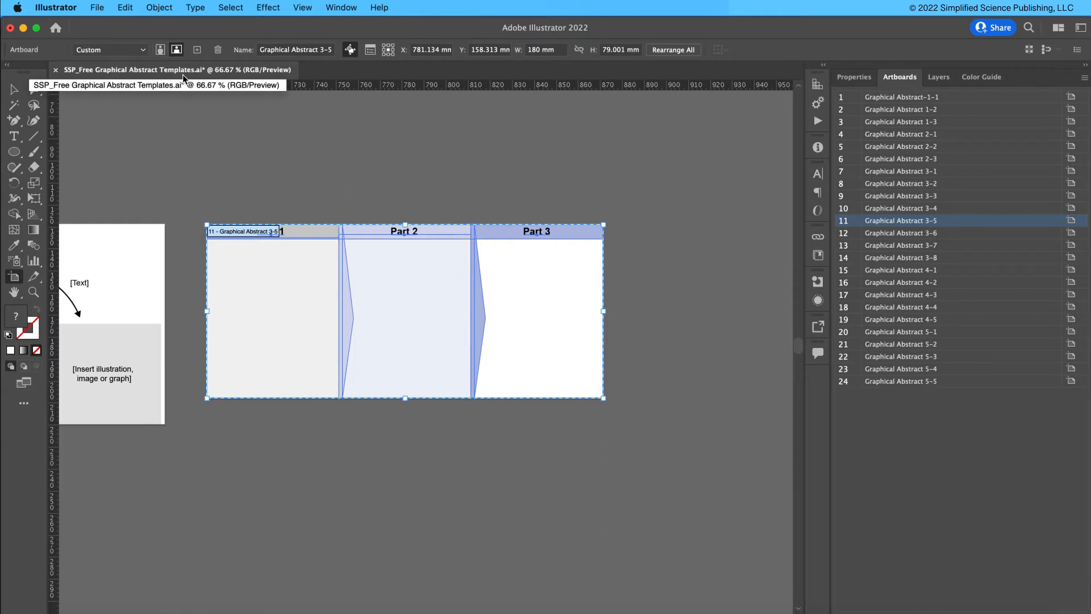
- Create a new document from the Web 1920 x 1080 px preset with raster effects set to High (300 ppi)
{"action": "left_click", "coordinate": [97, 7]}
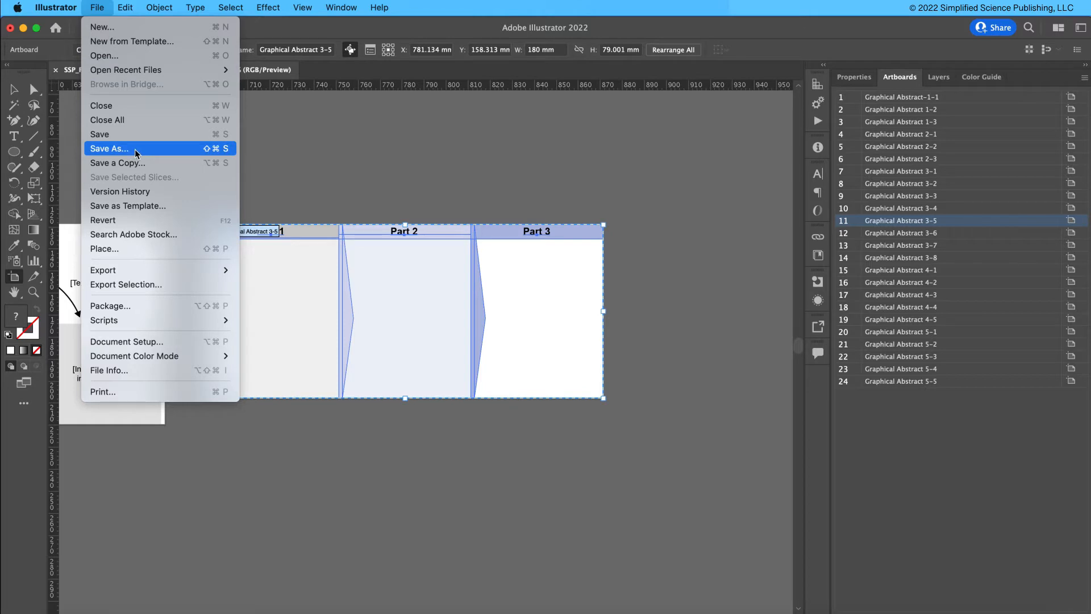
{"action": "left_click", "coordinate": [116, 29]}
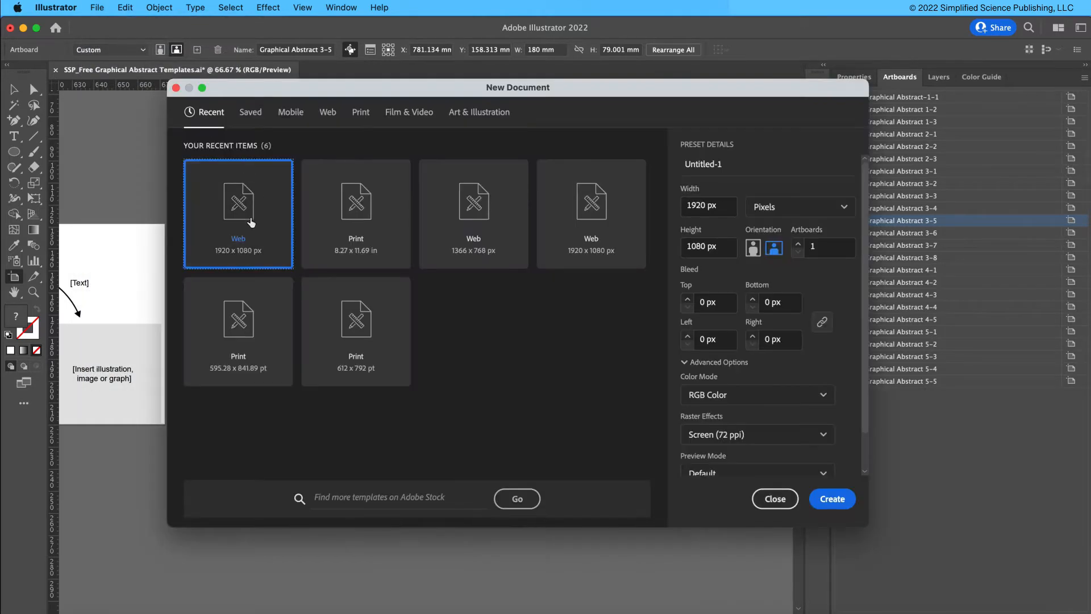
{"action": "left_click", "coordinate": [739, 434]}
{"action": "left_click", "coordinate": [745, 458]}
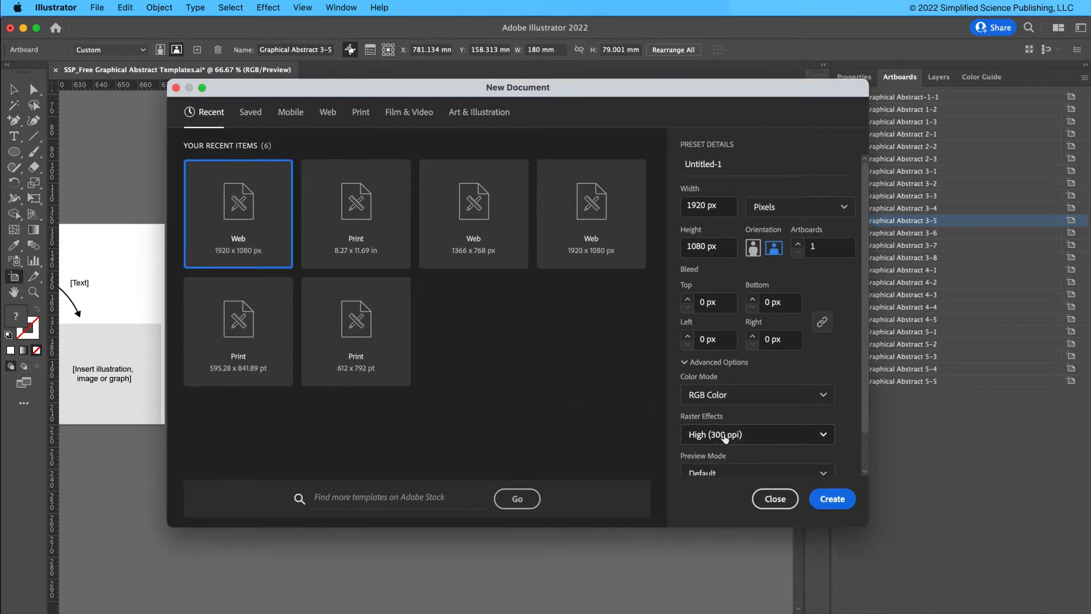
{"action": "scroll", "coordinate": [719, 431], "scroll_direction": "down", "scroll_amount": 3}
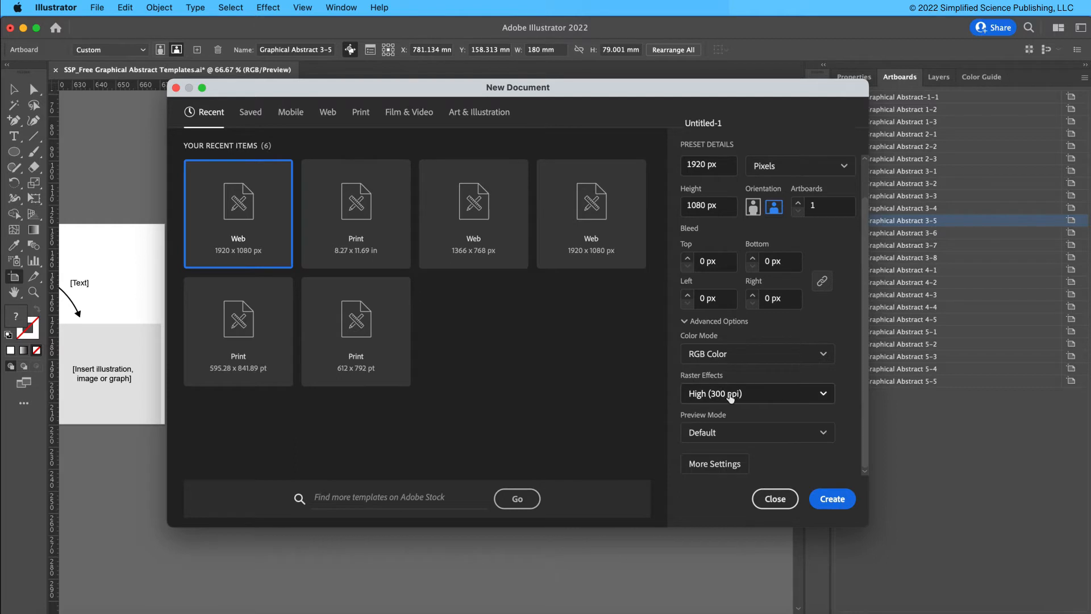
{"action": "left_click", "coordinate": [837, 501]}
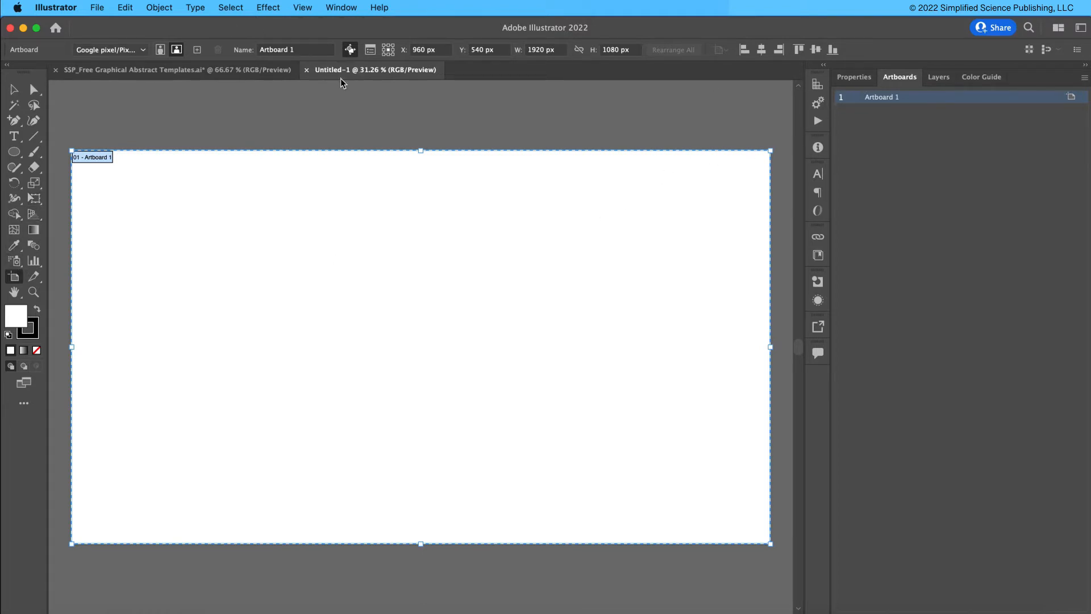
- Show the rulers in the new document and change its units to millimeters
{"action": "left_click", "coordinate": [853, 78]}
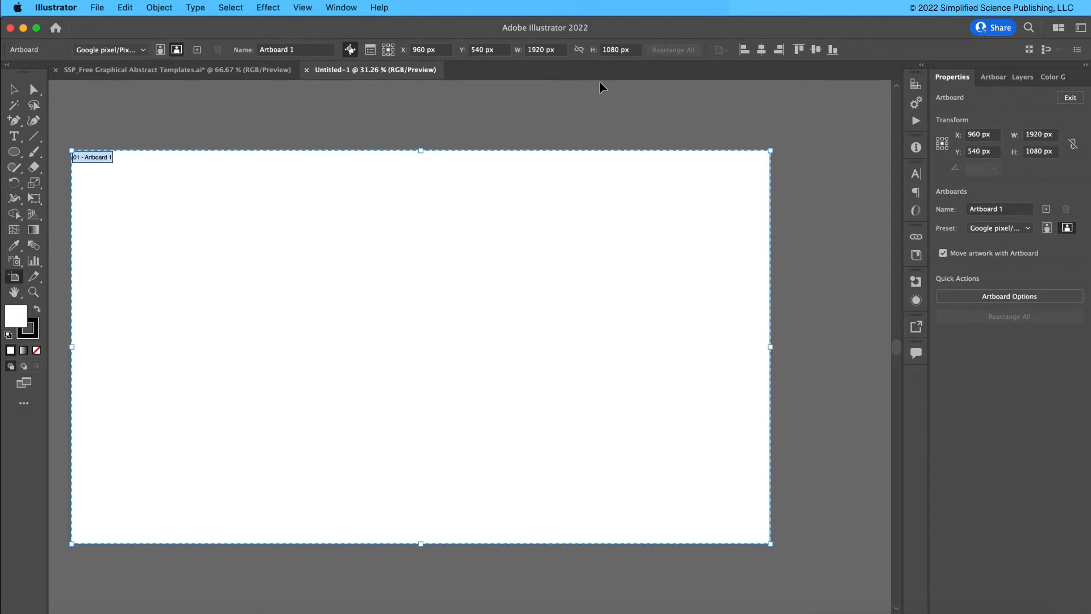
{"action": "key", "text": "super+r"}
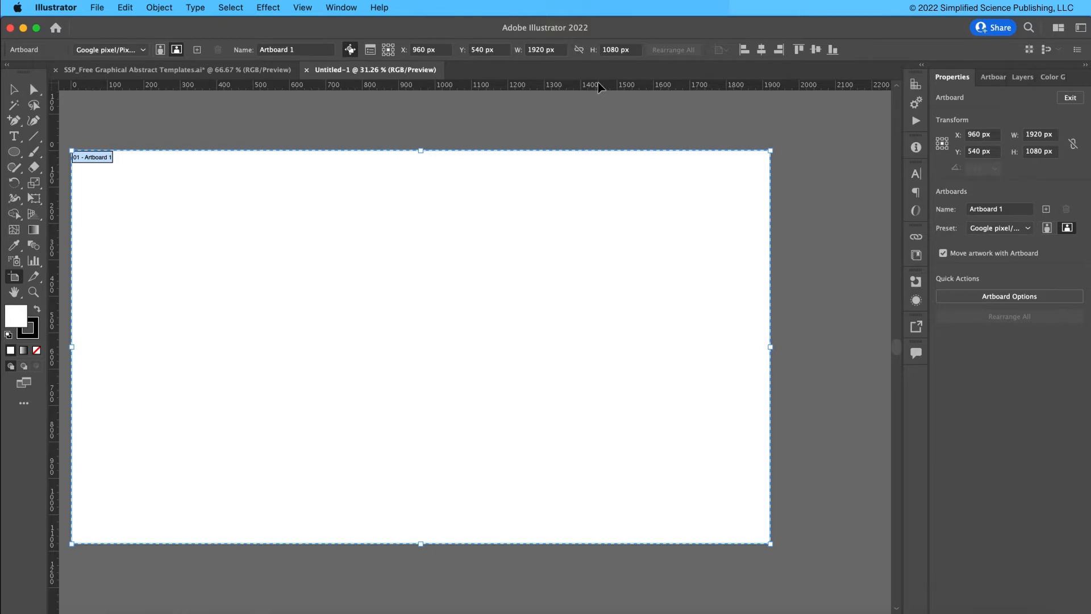
{"action": "right_click", "coordinate": [598, 86]}
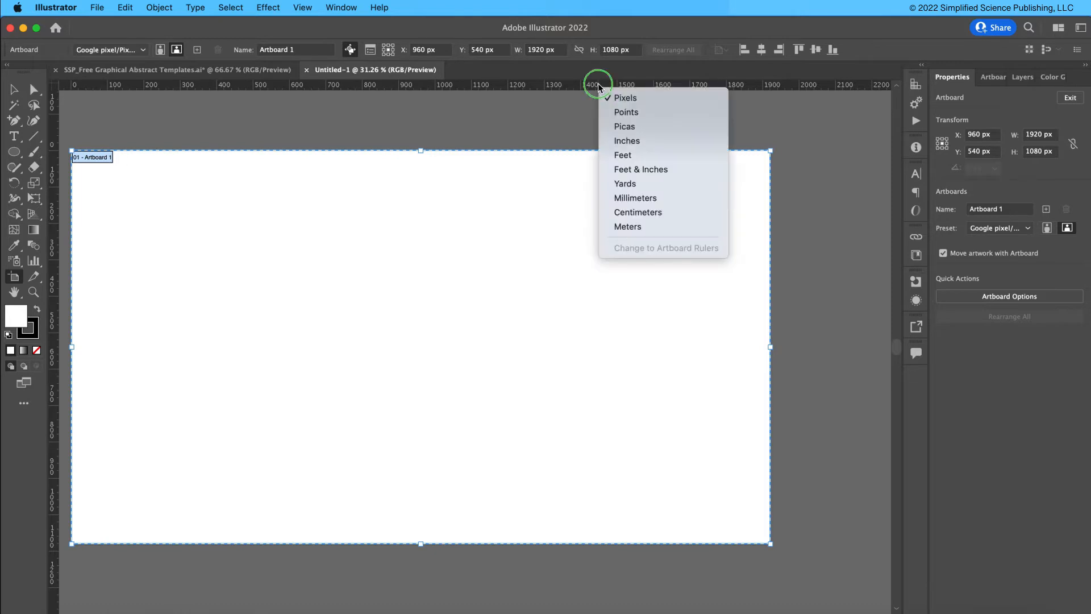
{"action": "left_click", "coordinate": [652, 198]}
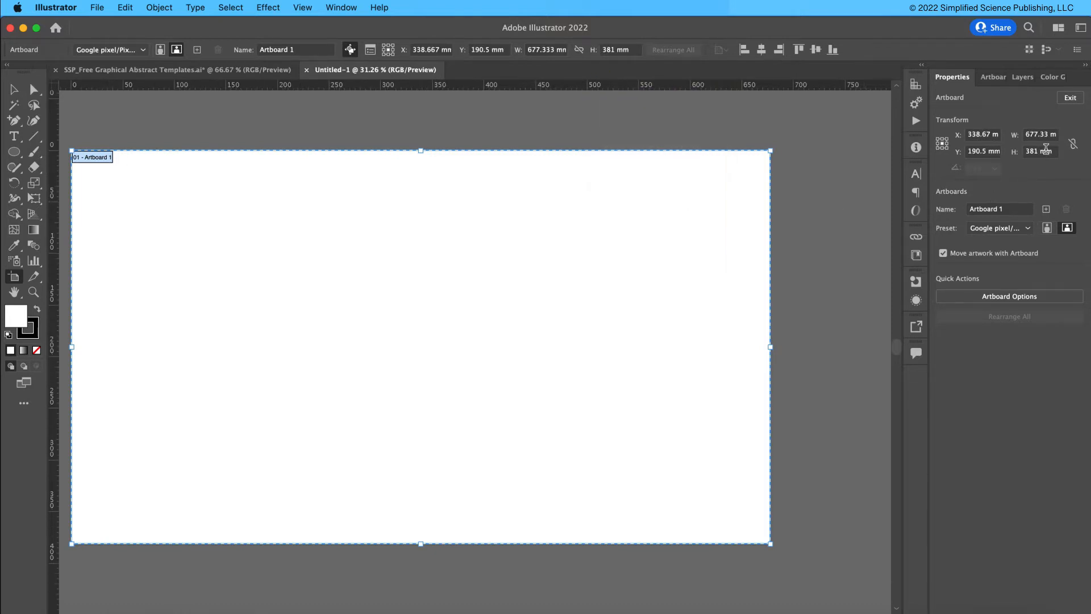
{"action": "left_click", "coordinate": [1050, 134]}
- Copy the Graphical Abstract 3-5 artboard with its artwork from the templates file and paste it into the Untitled-1 document
{"action": "left_click", "coordinate": [191, 71]}
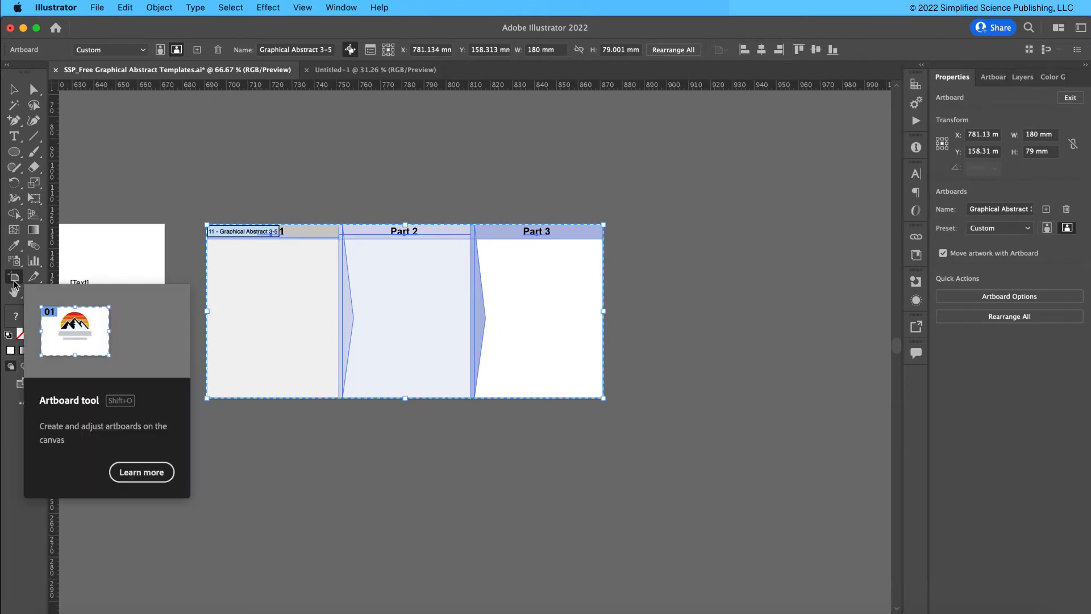
{"action": "left_click", "coordinate": [308, 263]}
{"action": "left_click", "coordinate": [274, 259]}
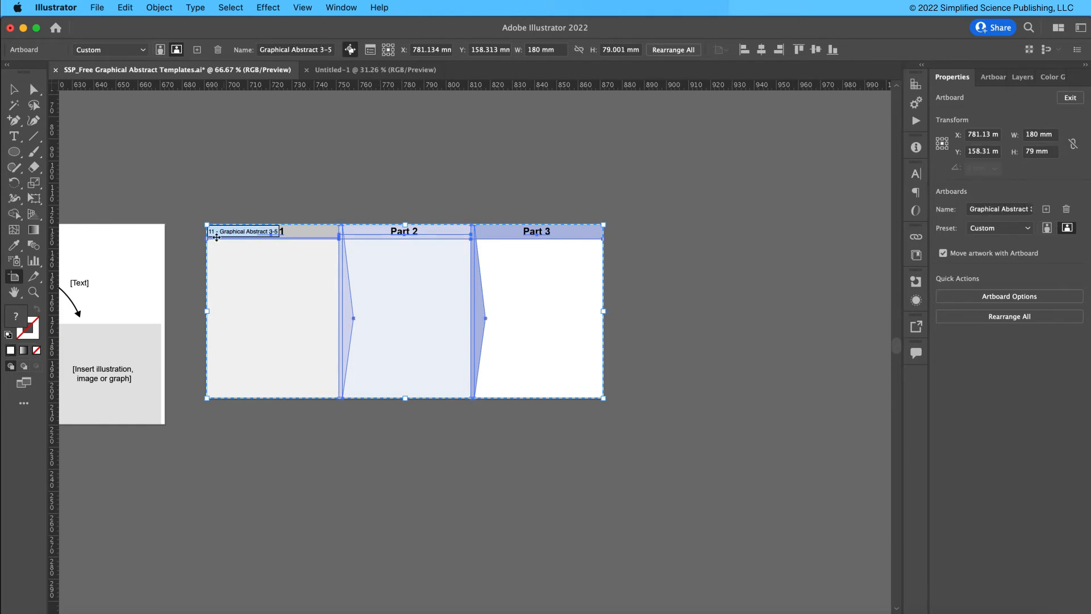
{"action": "key", "text": "super+c"}
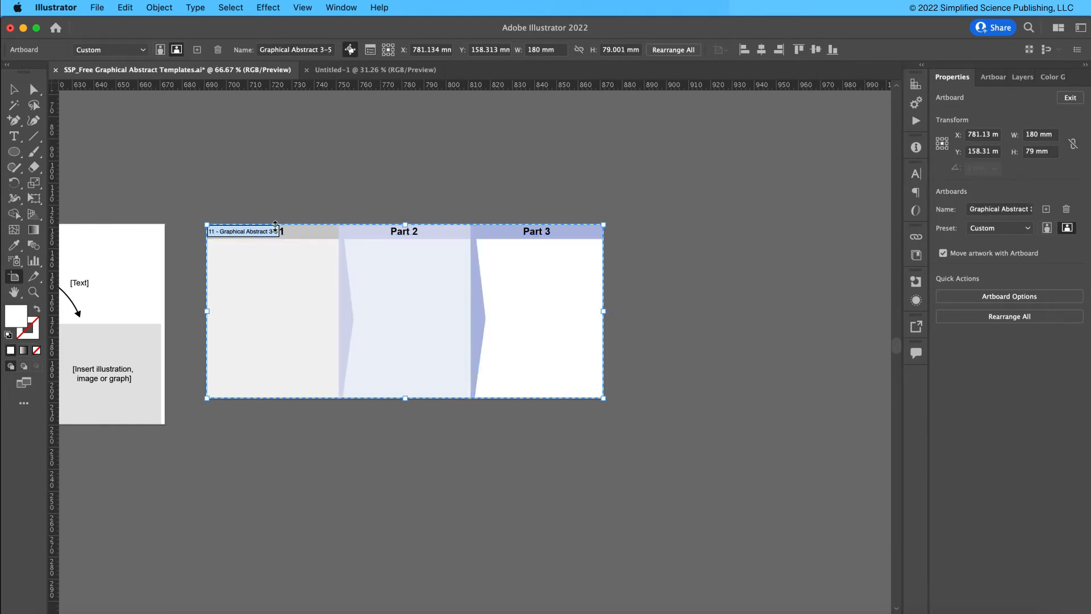
{"action": "left_click", "coordinate": [342, 73]}
{"action": "key", "text": "super+v"}
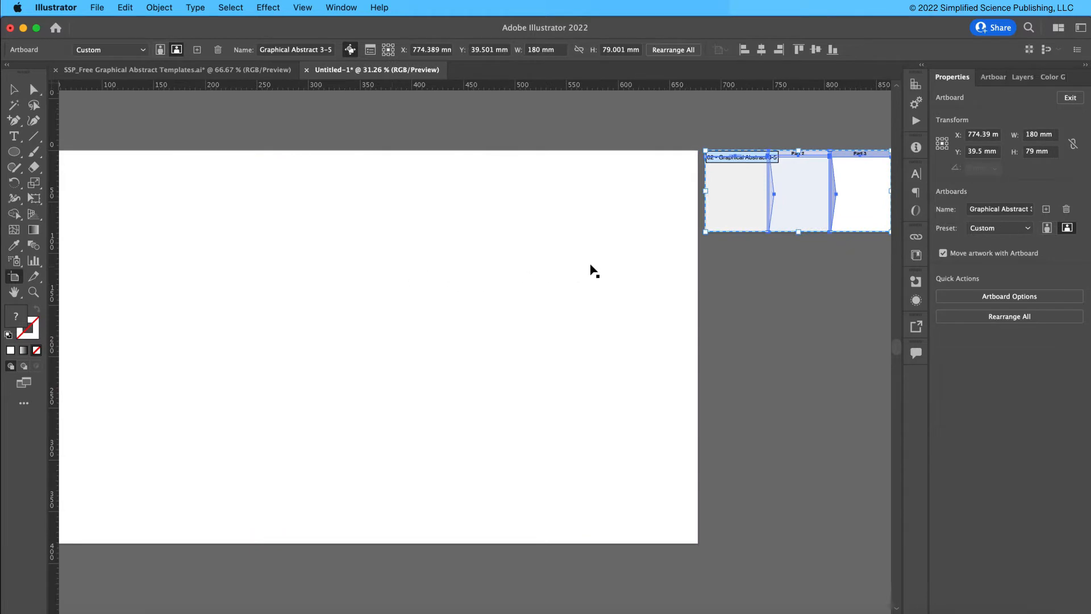
- Delete the blank Artboard 1 beside the pasted template and return to the Selection tool
{"action": "left_click_drag", "start_coordinate": [689, 246], "coordinate": [652, 299]}
{"action": "key", "text": "super+minus"}
{"action": "key", "text": "super+minus"}
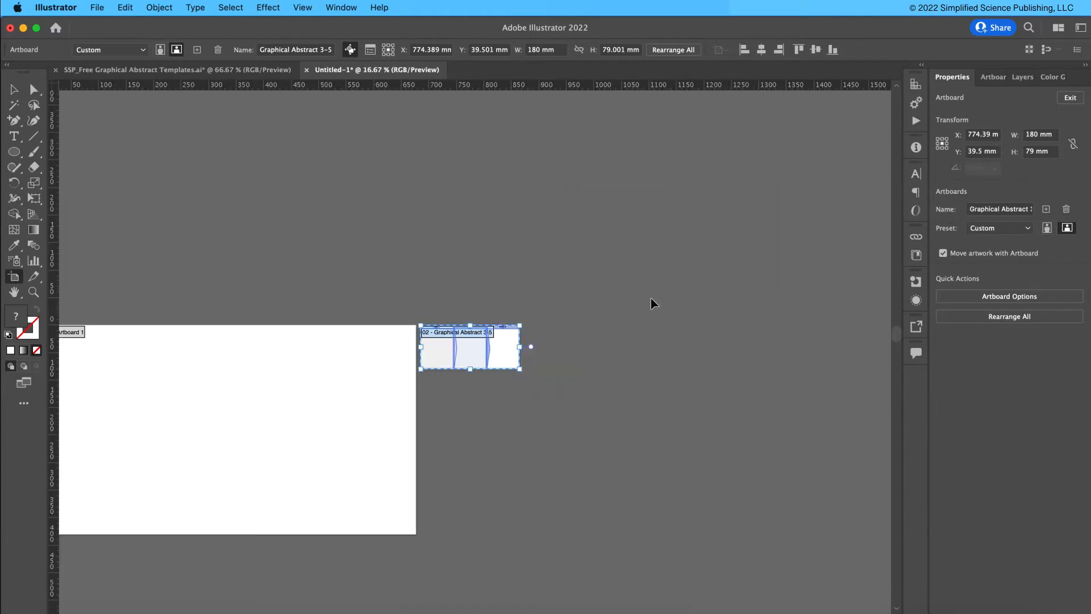
{"action": "left_click_drag", "start_coordinate": [424, 290], "coordinate": [478, 256]}
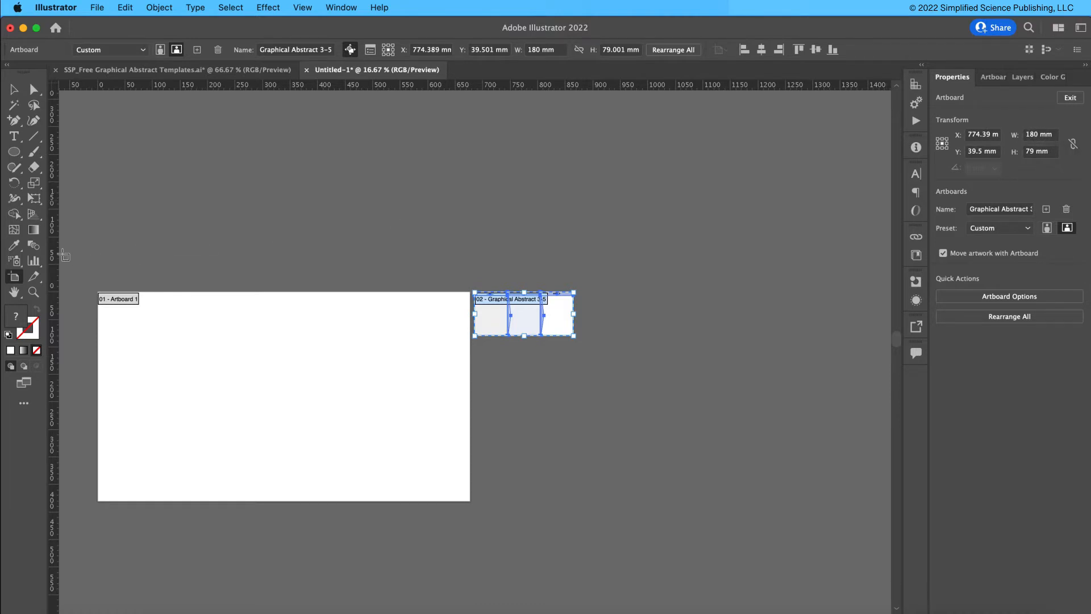
{"action": "left_click", "coordinate": [164, 334]}
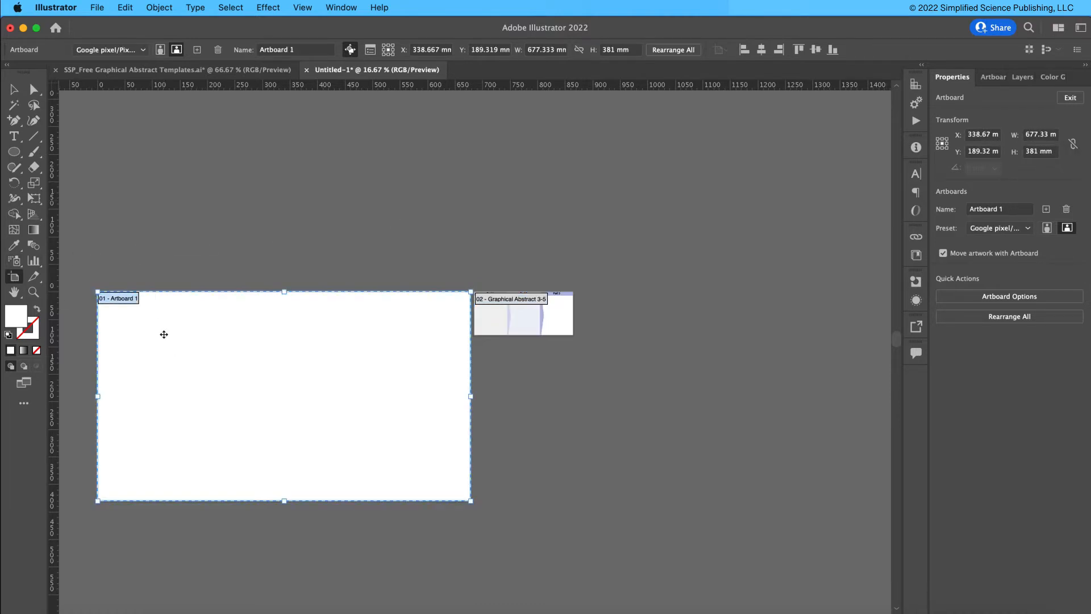
{"action": "key", "text": "Delete"}
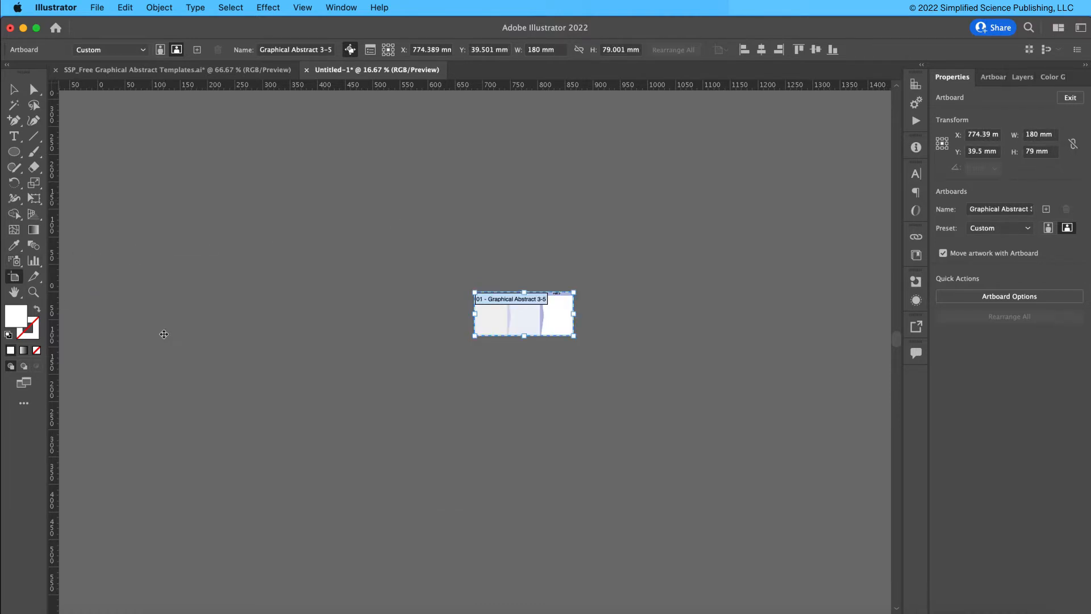
{"action": "left_click", "coordinate": [16, 89]}
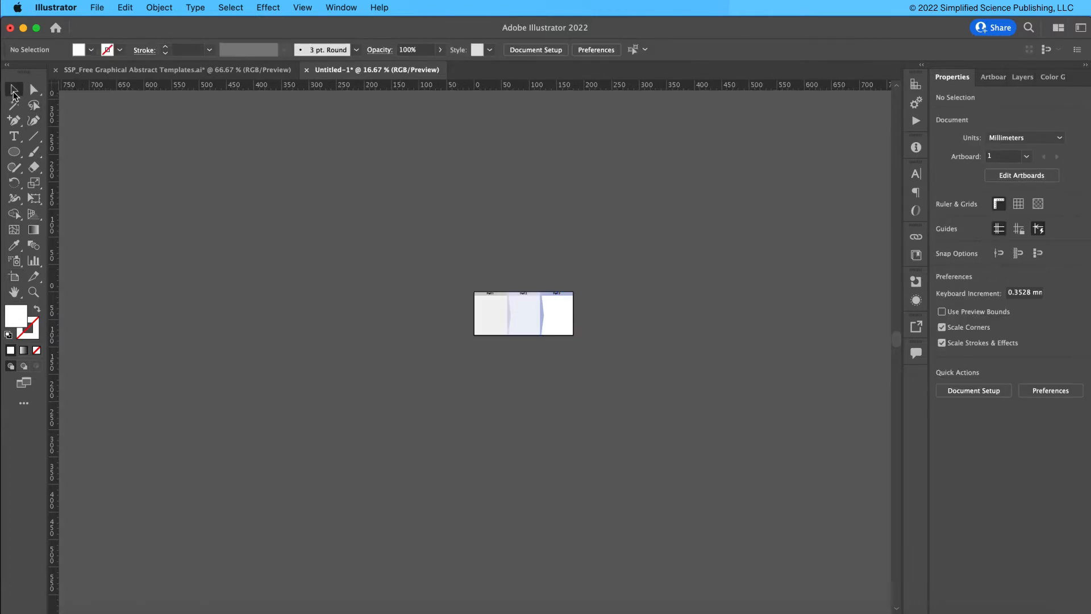
- Examine the pasted three-part template at 100% zoom
{"action": "left_click", "coordinate": [527, 300]}
{"action": "key", "text": "super+equal"}
{"action": "key", "text": "super+equal"}
{"action": "key", "text": "super+equal"}
{"action": "key", "text": "super+equal"}
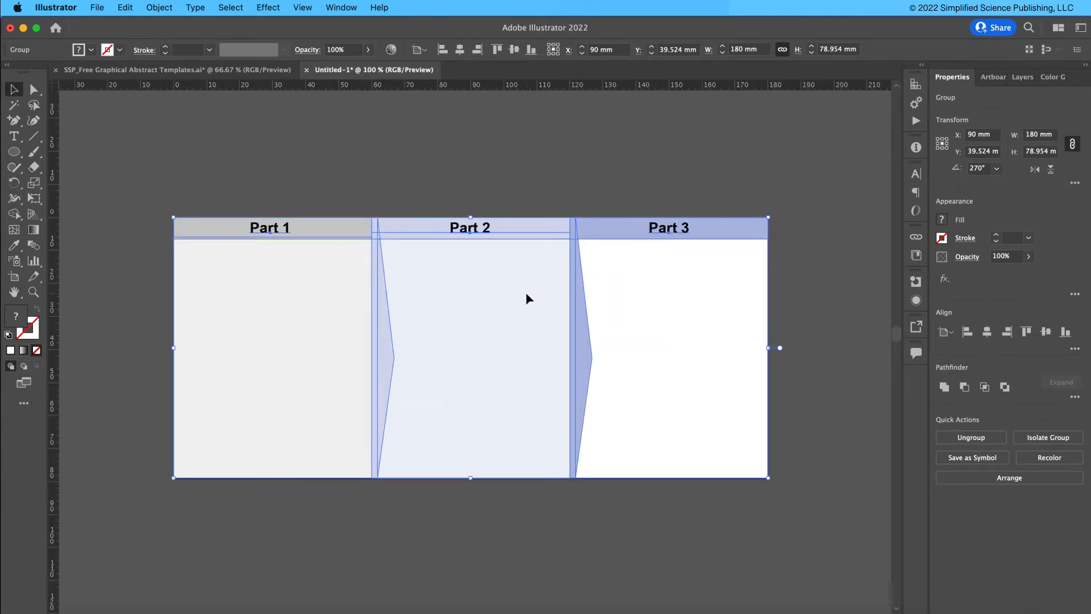
{"action": "left_click", "coordinate": [514, 179]}
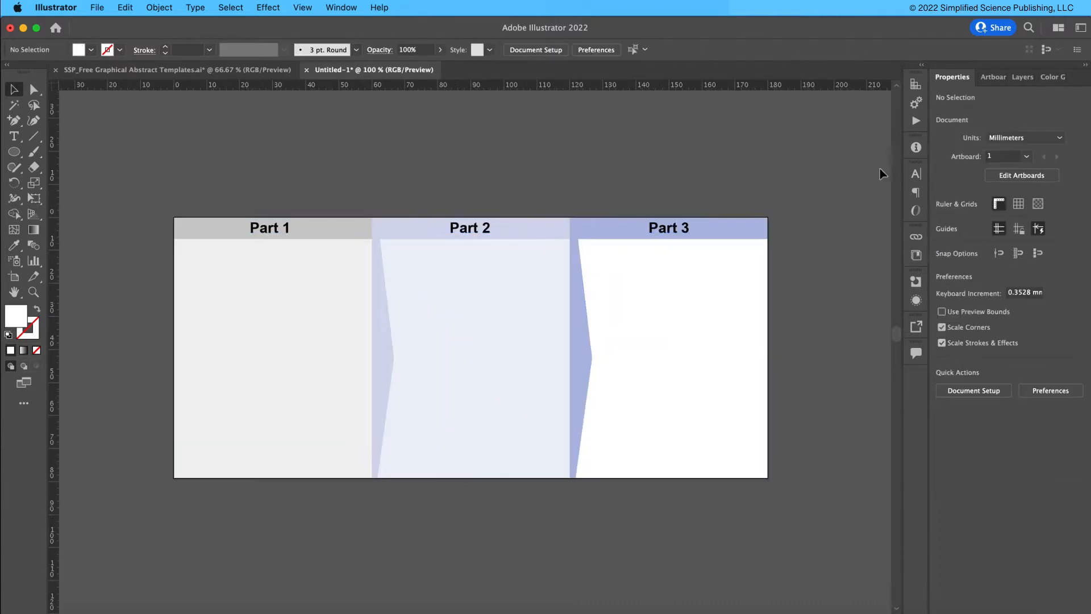
- Save the document as Graphical Abstract Example in Adobe Illustrator (ai) format with the default Illustrator options, and deselect the template
{"action": "left_click", "coordinate": [317, 246]}
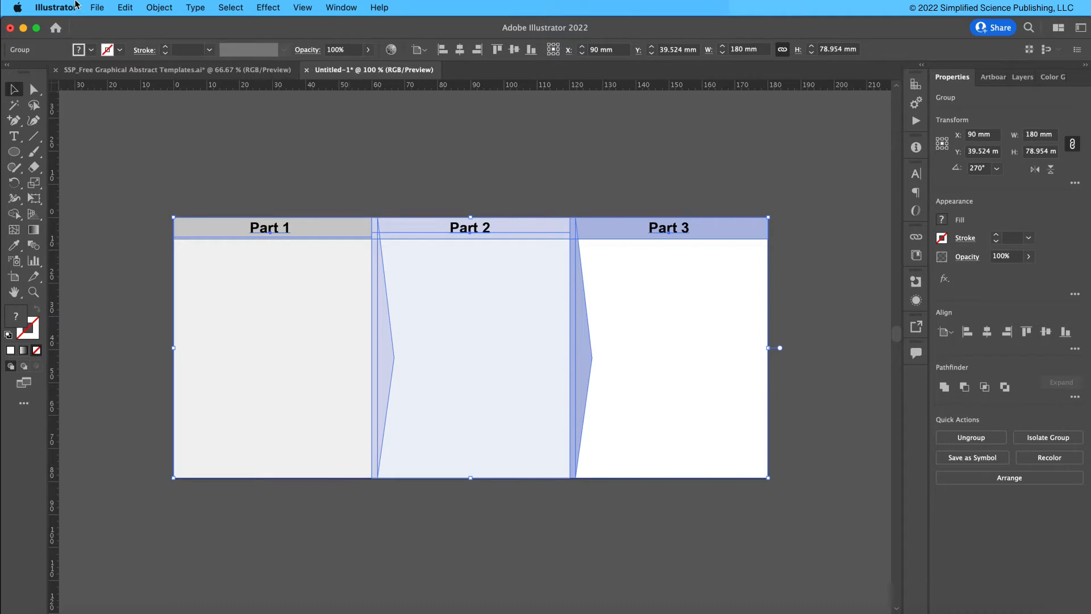
{"action": "left_click", "coordinate": [96, 8]}
{"action": "left_click", "coordinate": [109, 148]}
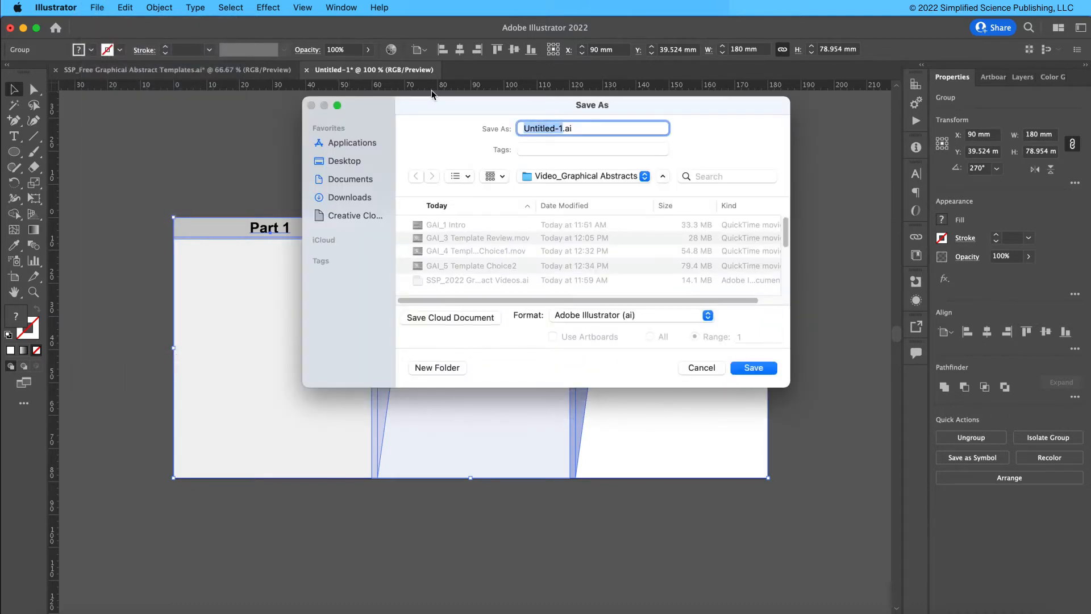
{"action": "type", "text": "Grapihc"}
{"action": "key", "text": "BackSpace"}
{"action": "type", "text": "Abstract Examp"}
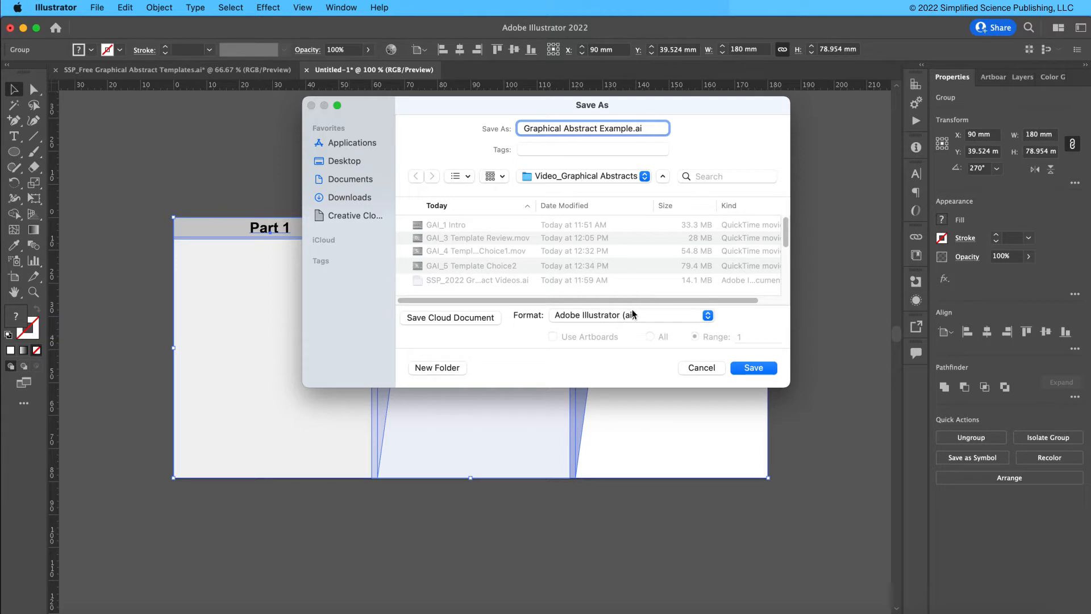
{"action": "left_click", "coordinate": [753, 368]}
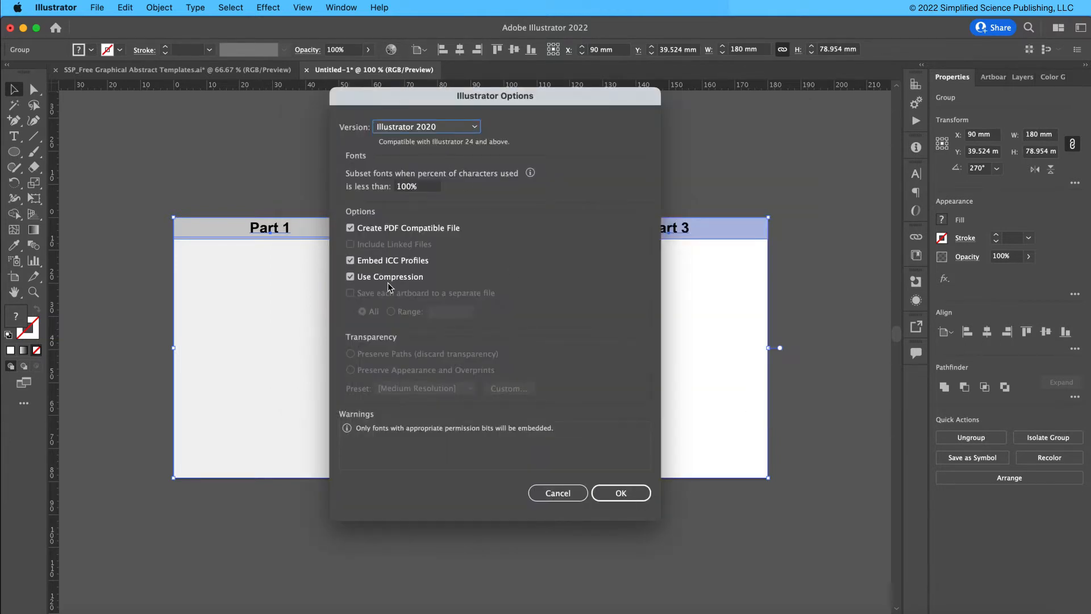
{"action": "left_click", "coordinate": [621, 493]}
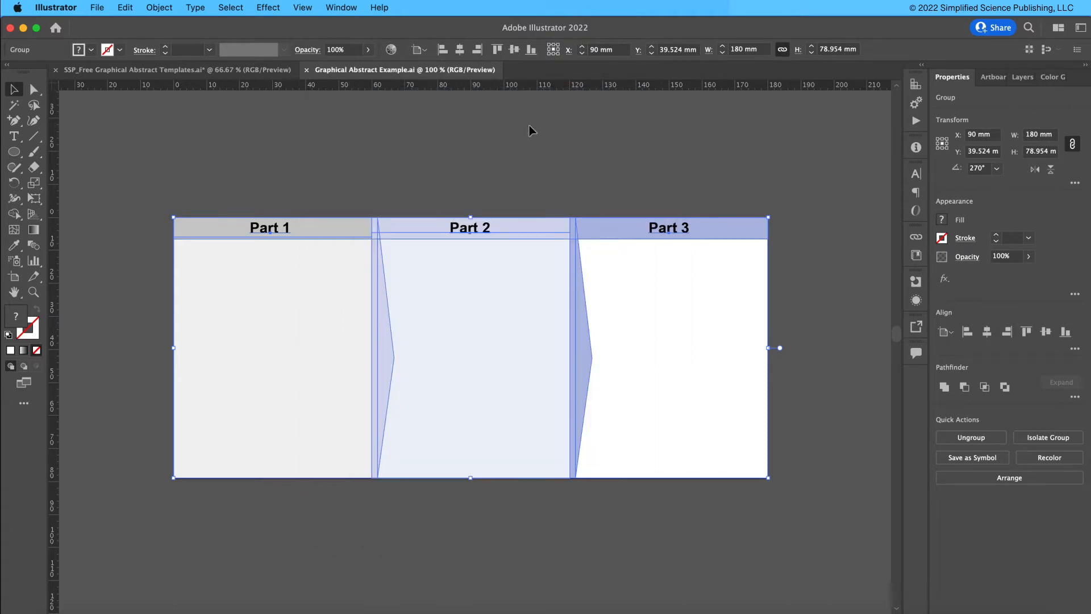
{"action": "left_click", "coordinate": [407, 172]}
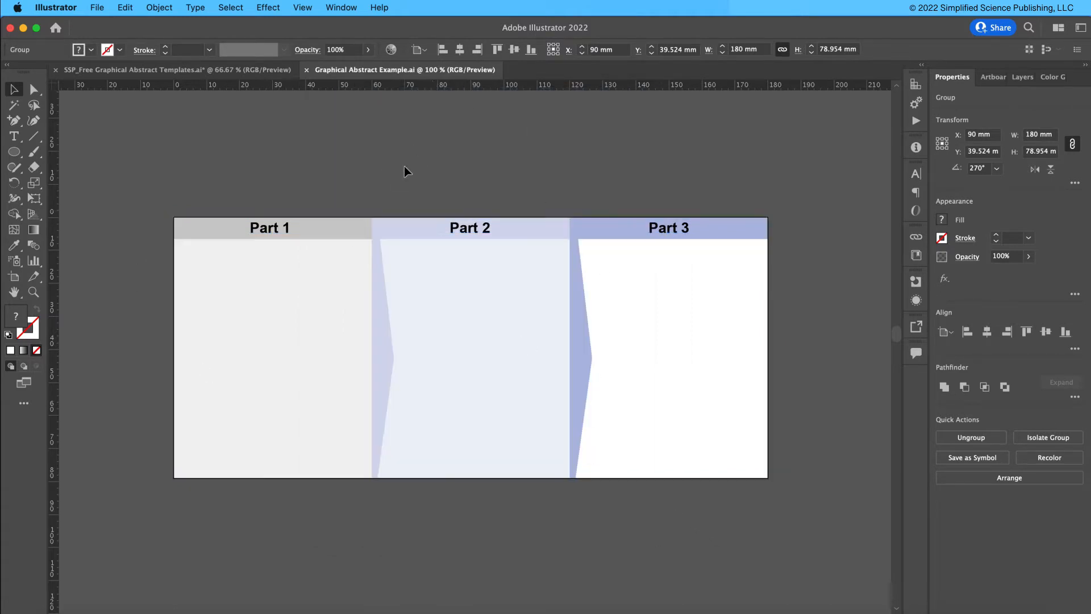
{"action": "scroll", "coordinate": [412, 171], "scroll_direction": "up", "scroll_amount": 3}
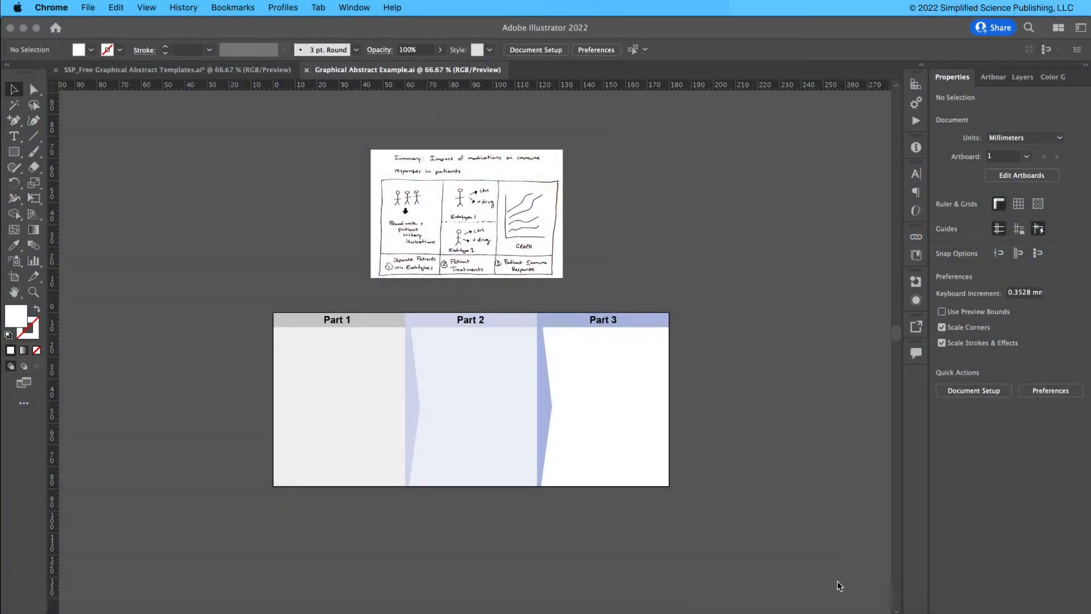
- Switch to Chrome, examine the Google Images results for "blood test vector drawing" and highlight the word "vector" in the query
{"action": "left_click", "coordinate": [989, 610]}
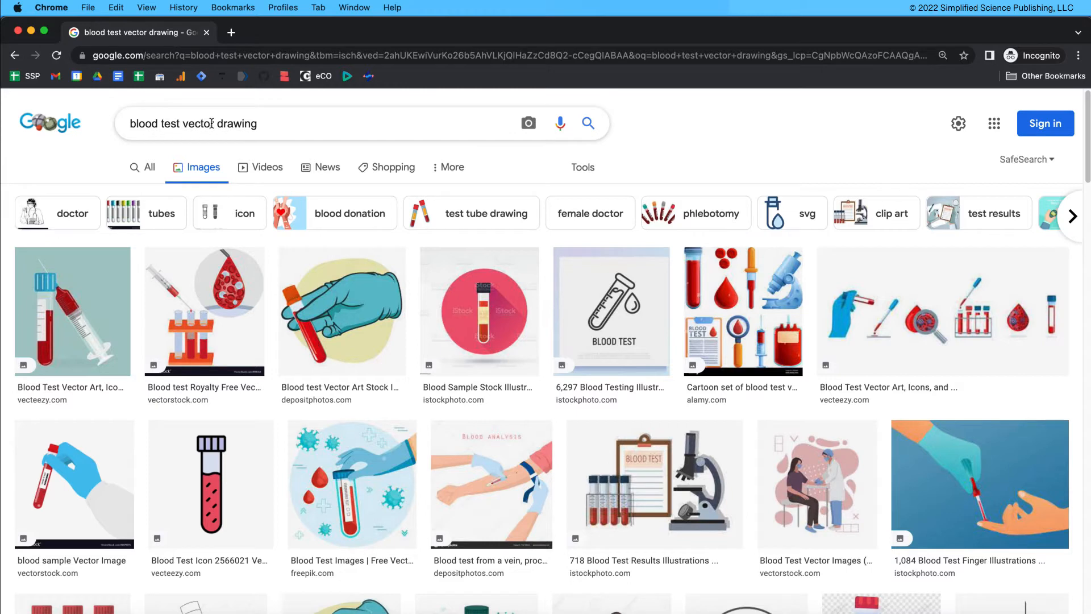
{"action": "left_click", "coordinate": [182, 124]}
{"action": "left_click_drag", "start_coordinate": [182, 124], "coordinate": [216, 123]}
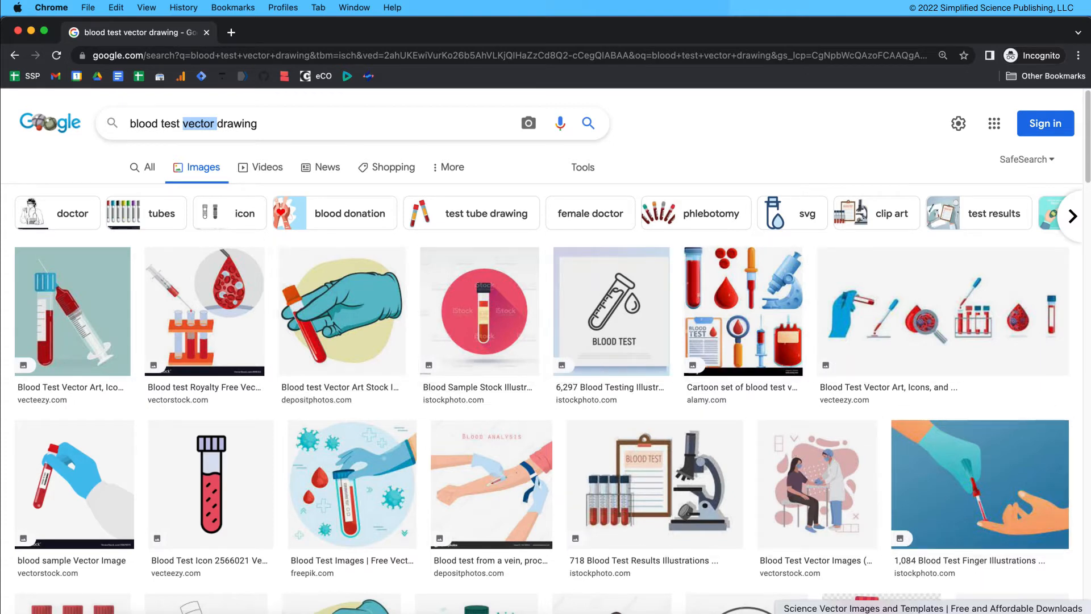
- Browse the Scientific Images and Templates page on simplifiedsciencepublishing.com and open the Laboratory Tools and Equipment Drawings product
{"action": "left_click", "coordinate": [934, 612]}
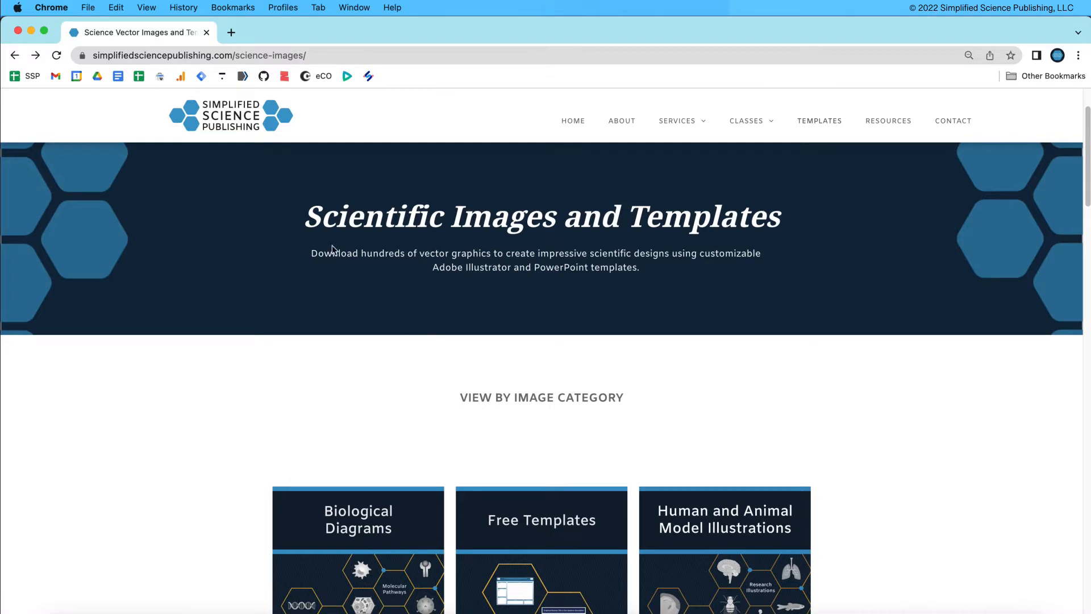
{"action": "scroll", "coordinate": [178, 492], "scroll_direction": "down", "scroll_amount": 4}
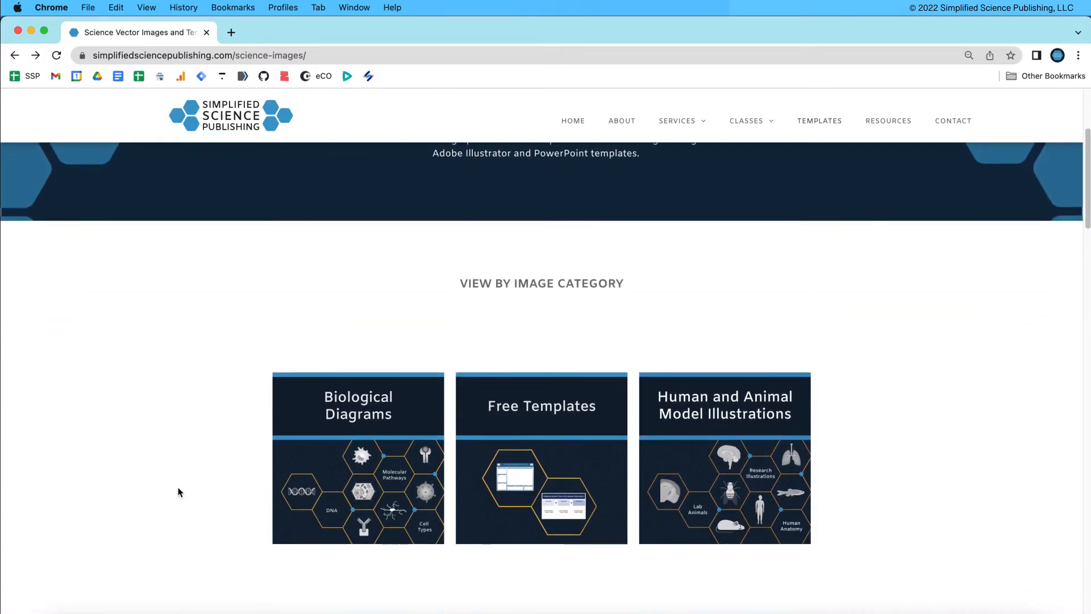
{"action": "scroll", "coordinate": [179, 492], "scroll_direction": "down", "scroll_amount": 20}
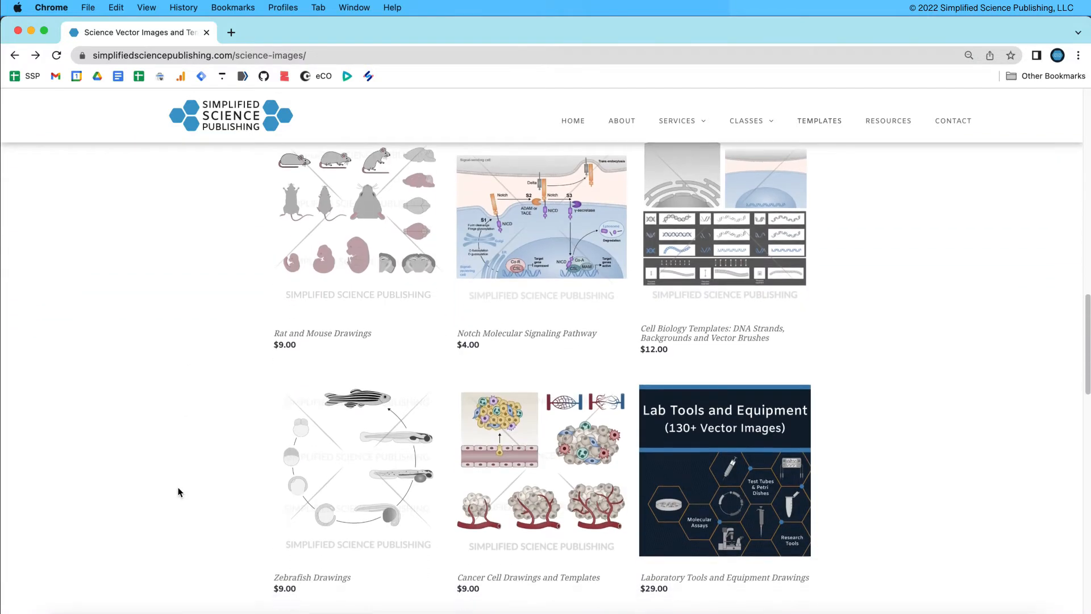
{"action": "scroll", "coordinate": [178, 492], "scroll_direction": "down", "scroll_amount": 8}
{"action": "left_click", "coordinate": [728, 214]}
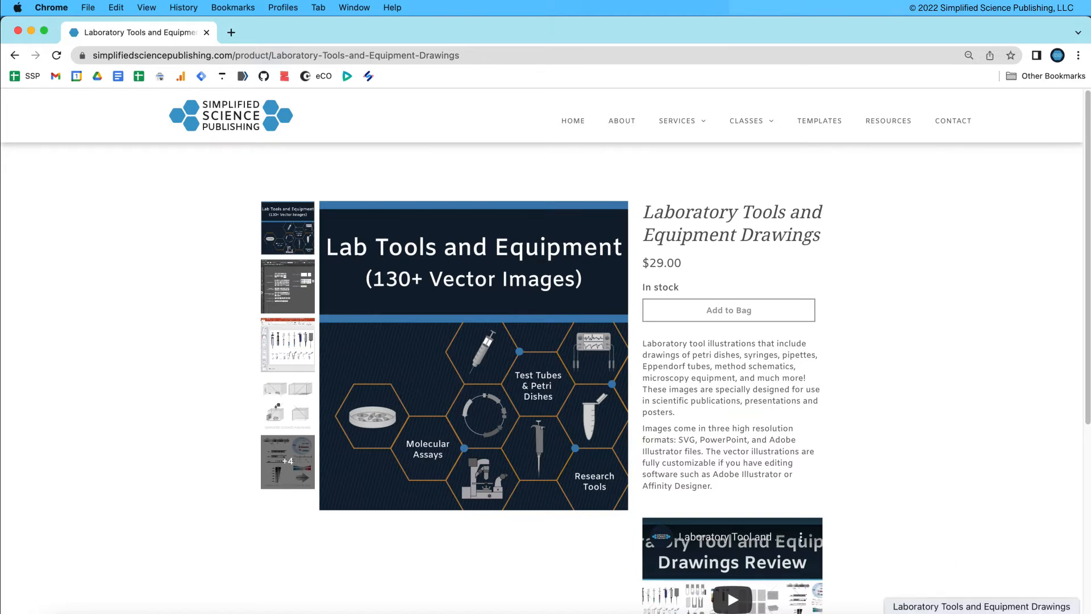
- Open SSP_Laboratory Tools and Equipment.ai from Finder in Illustrator and go to its Laboratory Tools section
{"action": "left_click", "coordinate": [981, 613]}
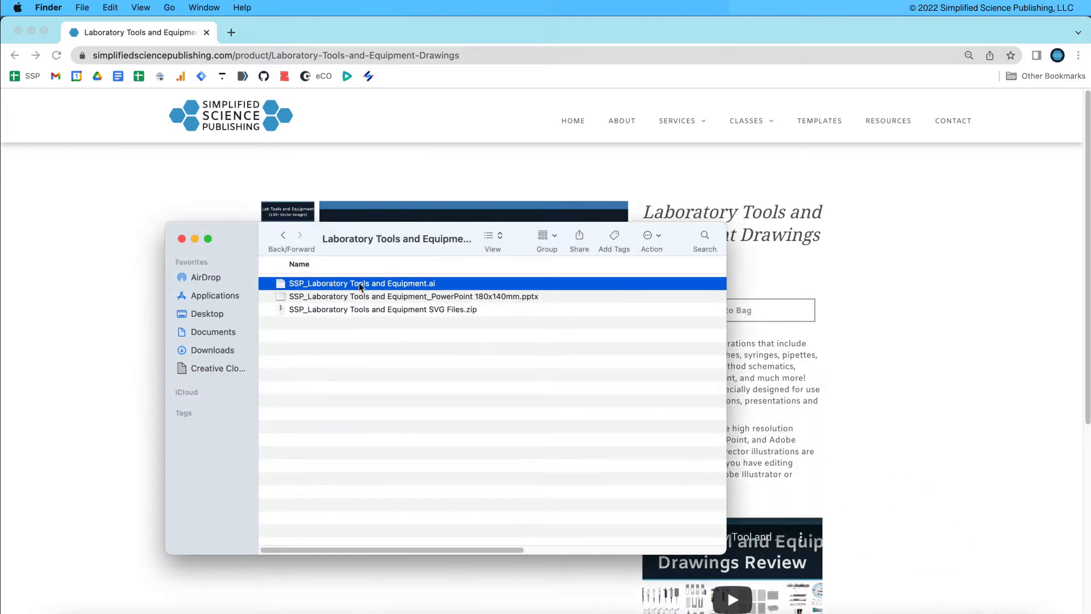
{"action": "double_click", "coordinate": [359, 284]}
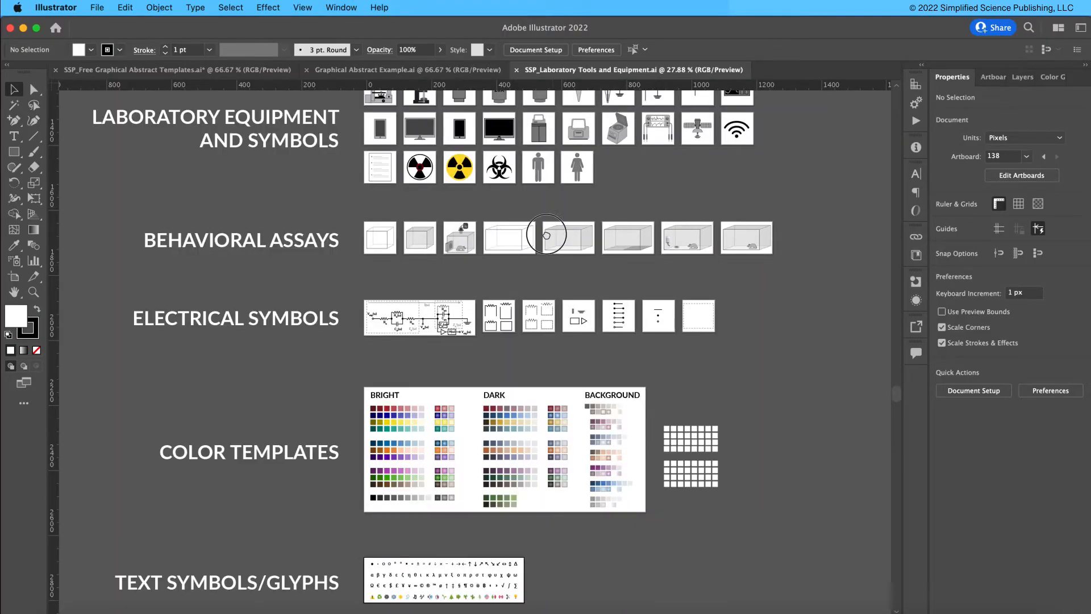
{"action": "left_click_drag", "start_coordinate": [553, 207], "coordinate": [524, 452]}
{"action": "left_click_drag", "start_coordinate": [512, 218], "coordinate": [484, 374]}
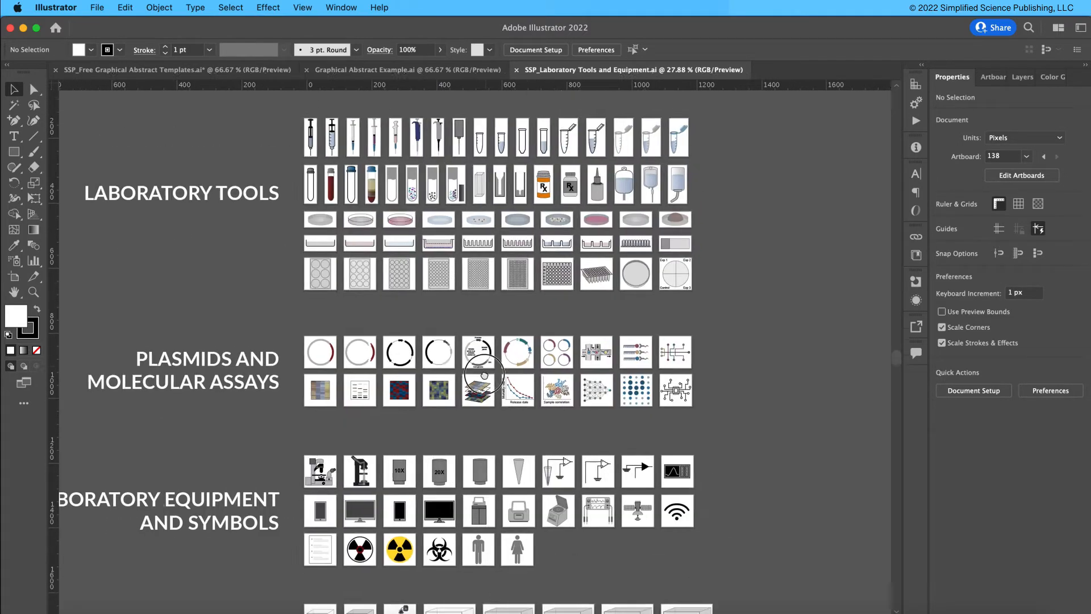
{"action": "scroll", "coordinate": [457, 336], "scroll_direction": "up", "scroll_amount": 2}
{"action": "scroll", "coordinate": [443, 296], "scroll_direction": "up", "scroll_amount": 5}
{"action": "left_click_drag", "start_coordinate": [443, 297], "coordinate": [444, 295]}
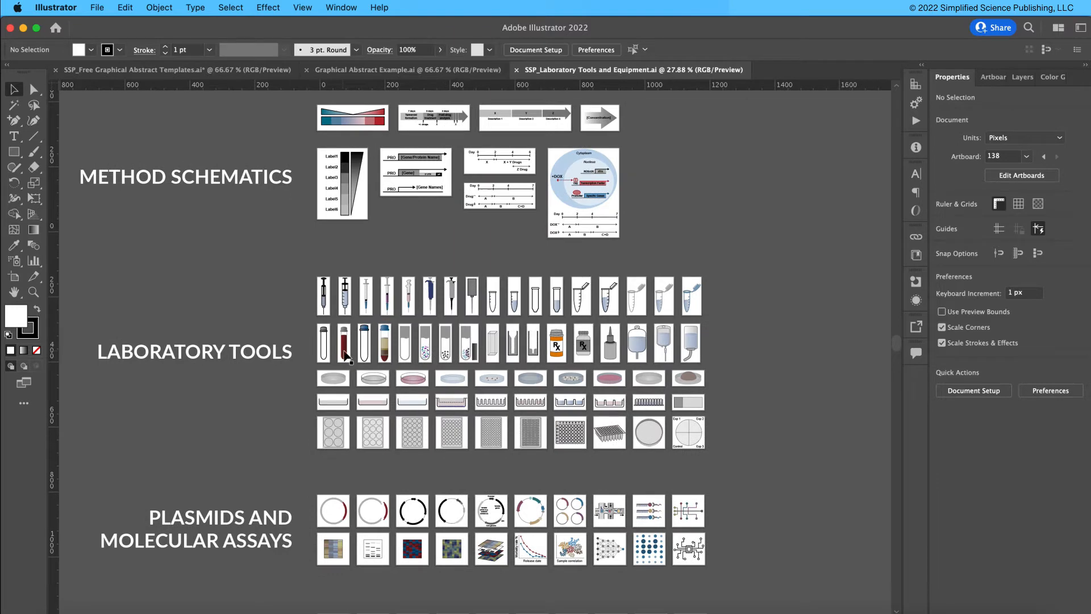
- Examine the laboratory tool, plasmid and molecular assay illustrations at 100% zoom
{"action": "left_click", "coordinate": [386, 346]}
{"action": "key", "text": "super+equal"}
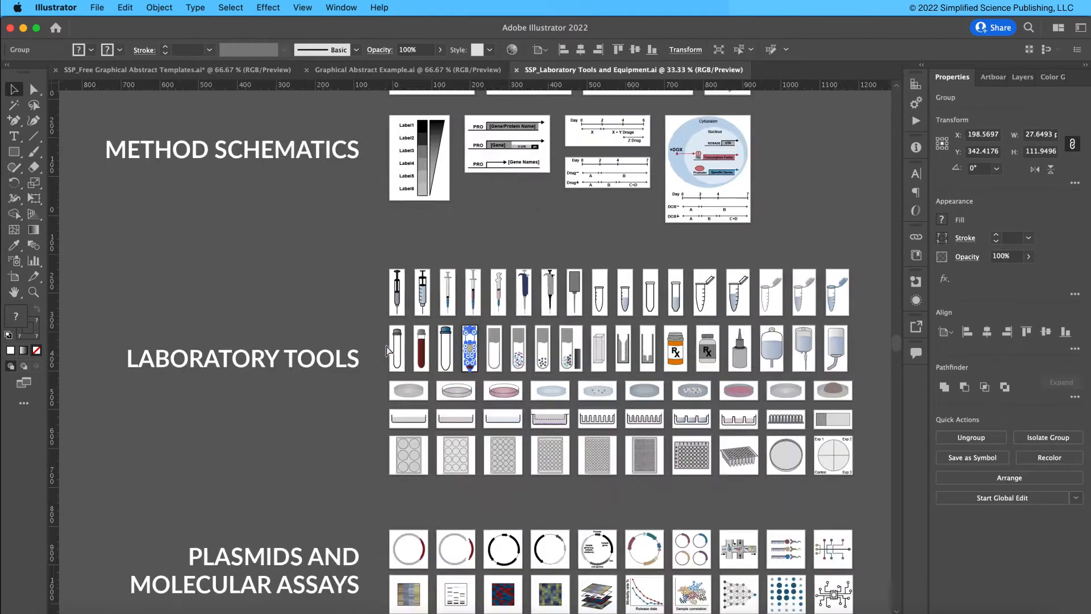
{"action": "key", "text": "super+equal"}
{"action": "key", "text": "super+equal"}
{"action": "key", "text": "super+equal"}
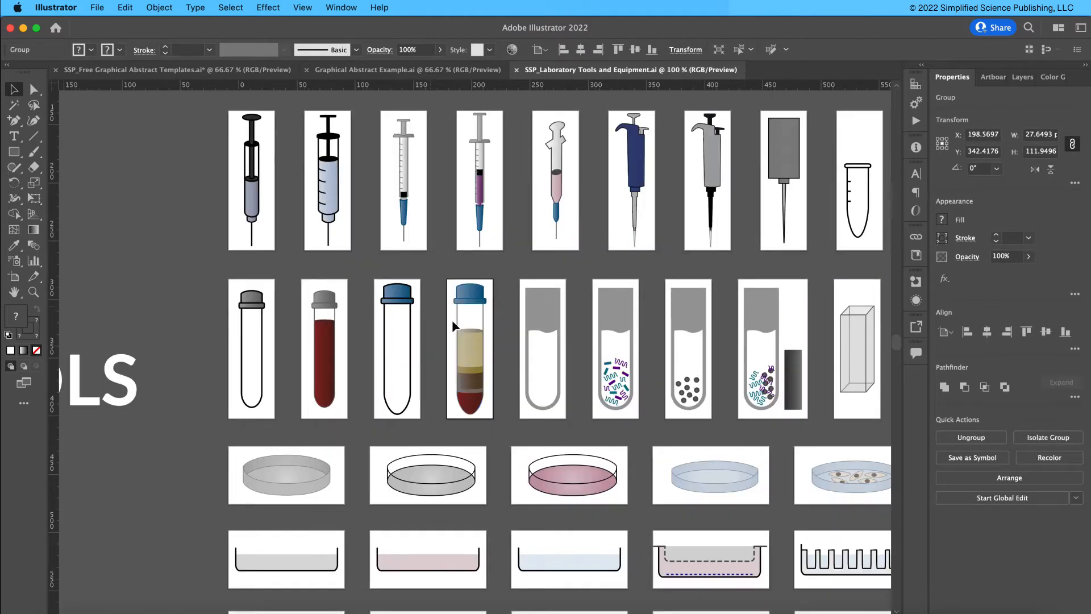
{"action": "left_click", "coordinate": [452, 321]}
{"action": "scroll", "coordinate": [461, 443], "scroll_direction": "down", "scroll_amount": 10}
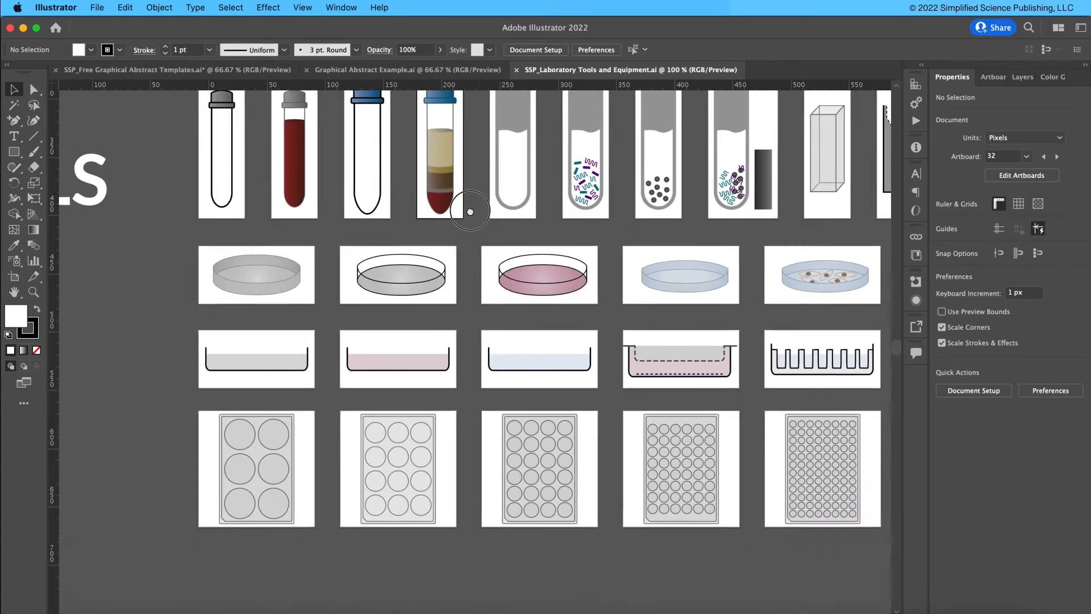
{"action": "scroll", "coordinate": [471, 343], "scroll_direction": "down", "scroll_amount": 8}
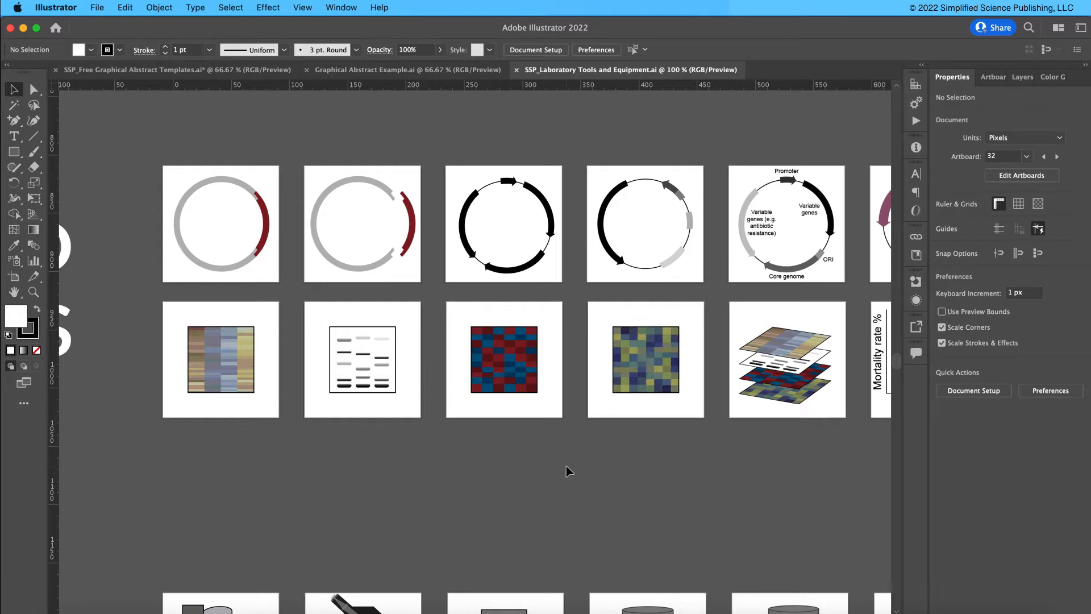
{"action": "left_click_drag", "start_coordinate": [678, 462], "coordinate": [615, 463]}
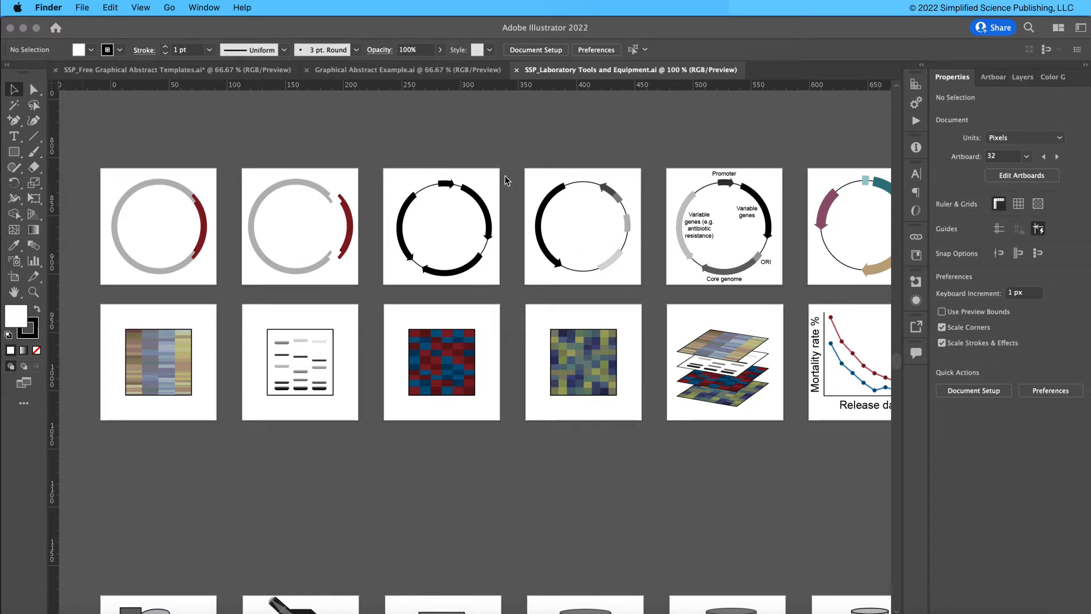
- Copy the stacked assay layers illustration into Graphical Abstract Example and place it off the artboard, above the end of Part 3
{"action": "left_click", "coordinate": [406, 71]}
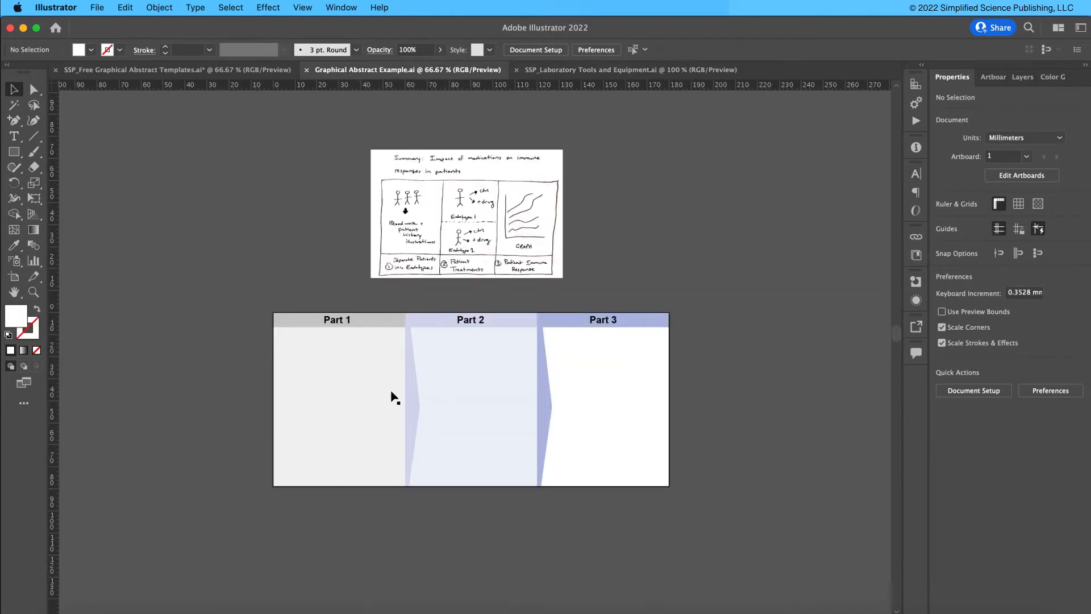
{"action": "left_click", "coordinate": [617, 73]}
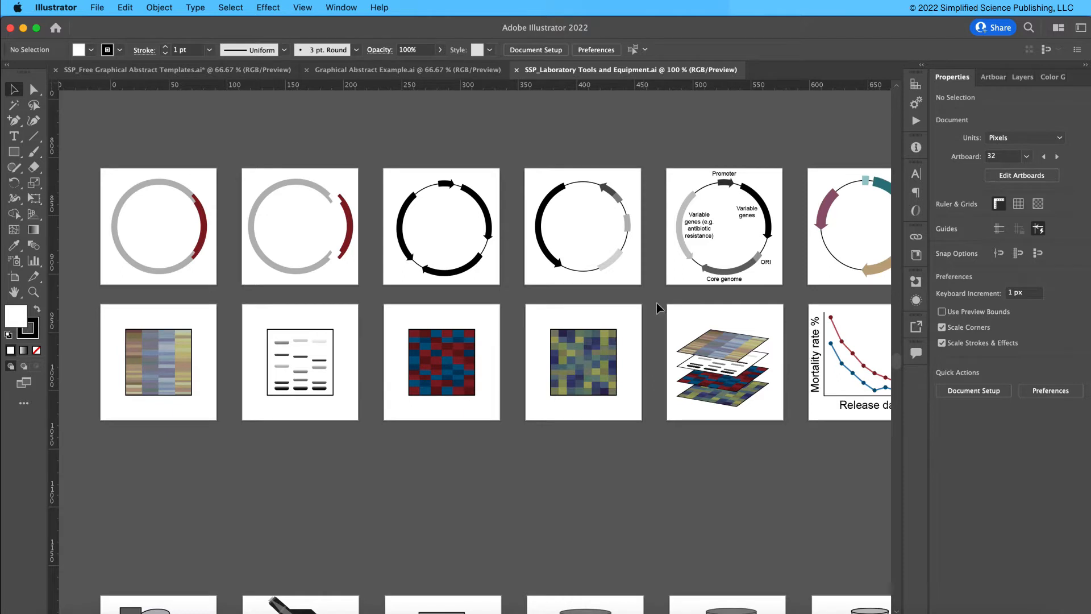
{"action": "left_click_drag", "start_coordinate": [795, 424], "coordinate": [776, 417]}
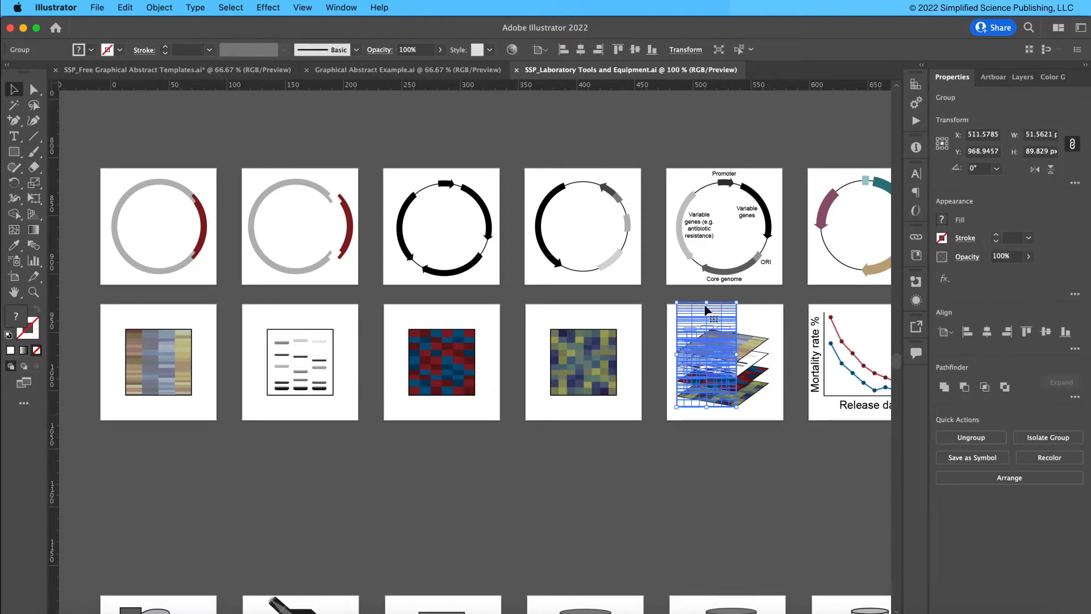
{"action": "left_click", "coordinate": [404, 70]}
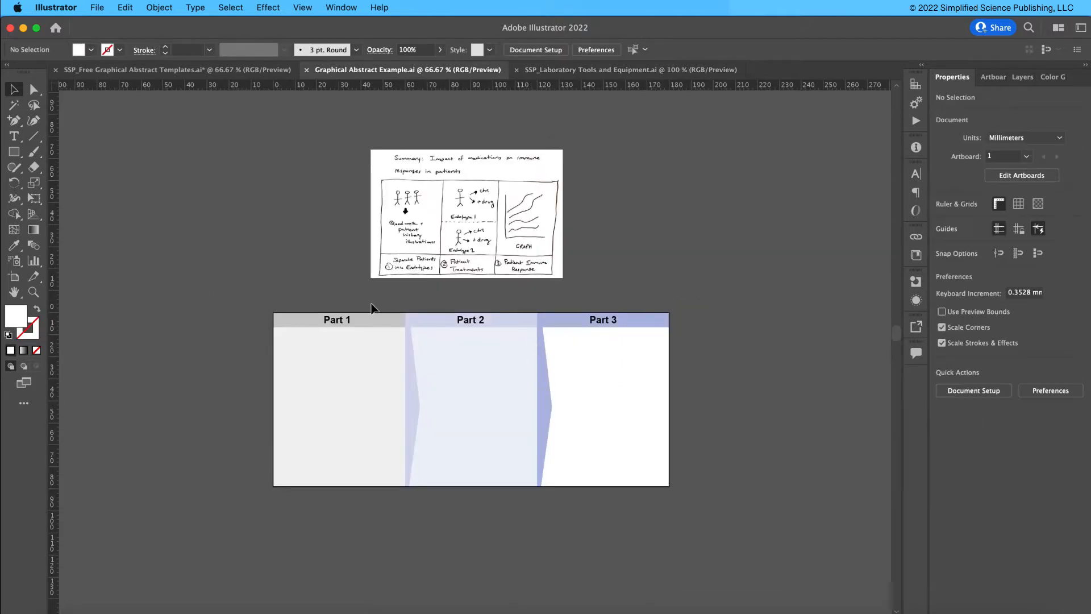
{"action": "key", "text": "cmd+v"}
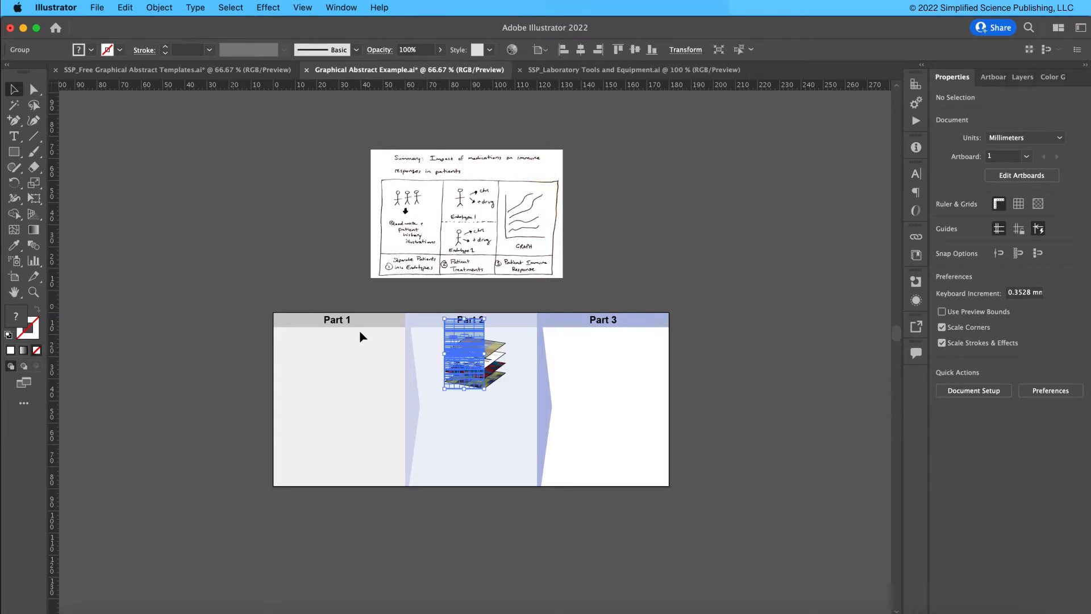
{"action": "mouse_move", "coordinate": [465, 352]}
{"action": "left_mouse_down"}
{"action": "mouse_move", "coordinate": [530, 353]}
{"action": "mouse_move", "coordinate": [657, 260]}
{"action": "left_mouse_up"}
{"action": "left_click", "coordinate": [724, 284]}
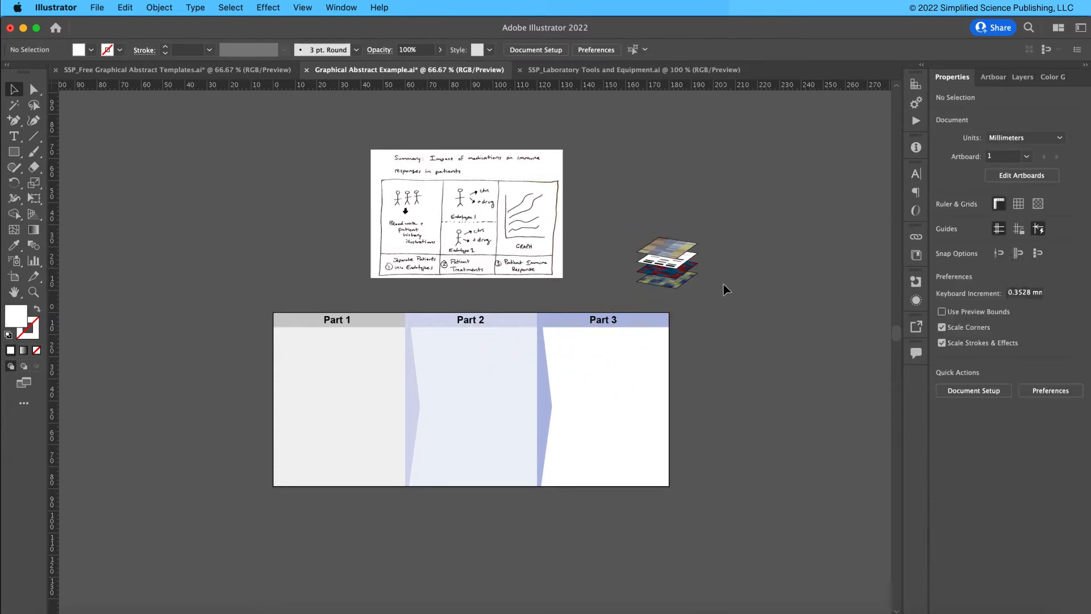
- Copy the first IV bag from the Laboratory Tools section into Graphical Abstract Example and place it beside the stacked assay layers
{"action": "left_click", "coordinate": [591, 69]}
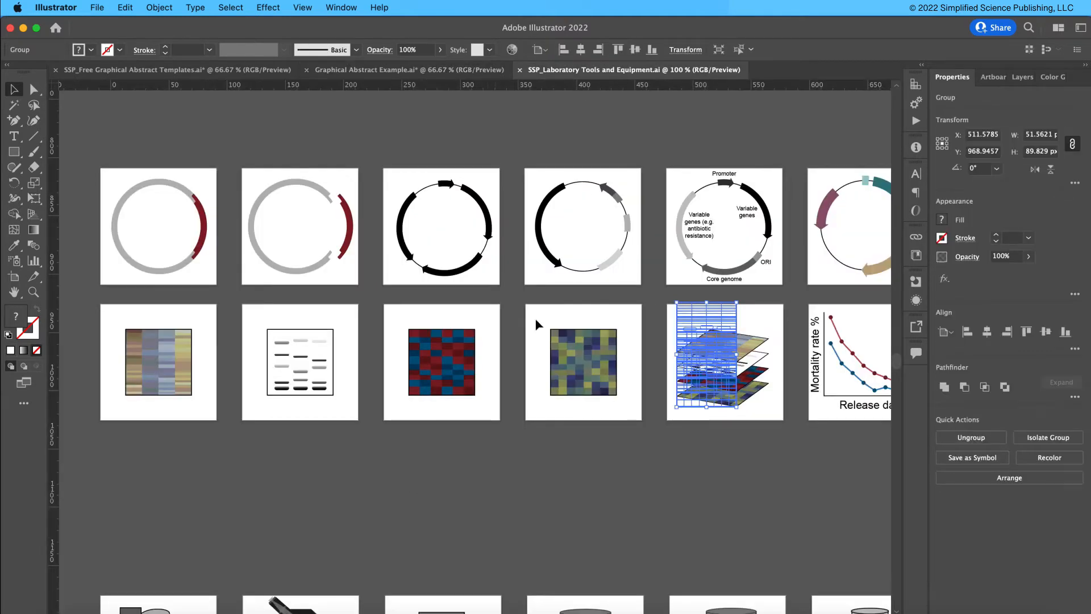
{"action": "left_click", "coordinate": [486, 469]}
{"action": "key", "text": "super+minus"}
{"action": "key", "text": "super+minus"}
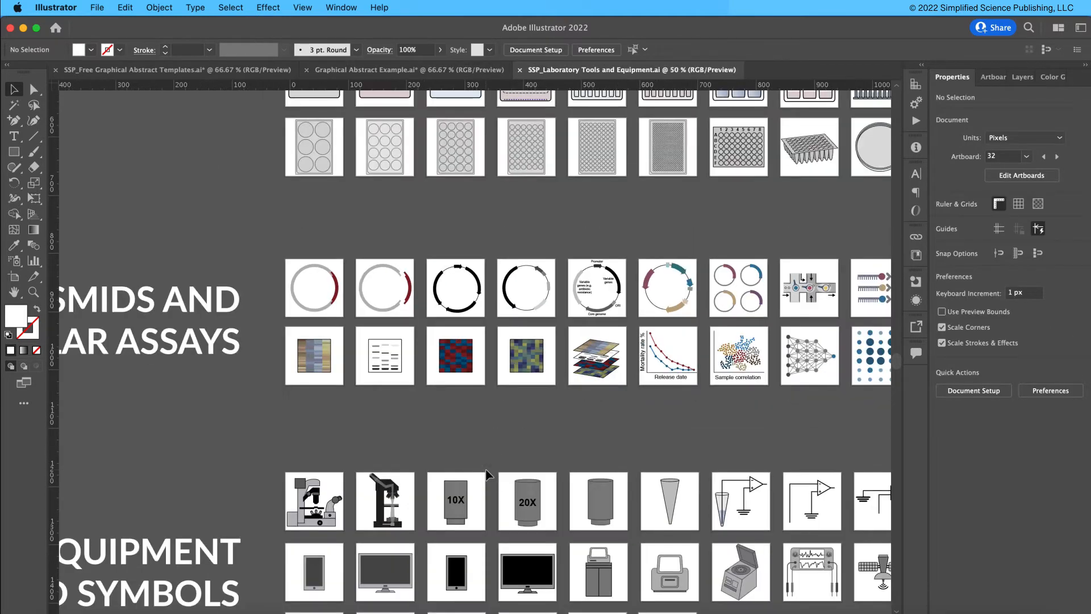
{"action": "scroll", "coordinate": [489, 471], "scroll_direction": "up", "scroll_amount": 10}
{"action": "scroll", "coordinate": [489, 471], "scroll_direction": "right", "scroll_amount": 5}
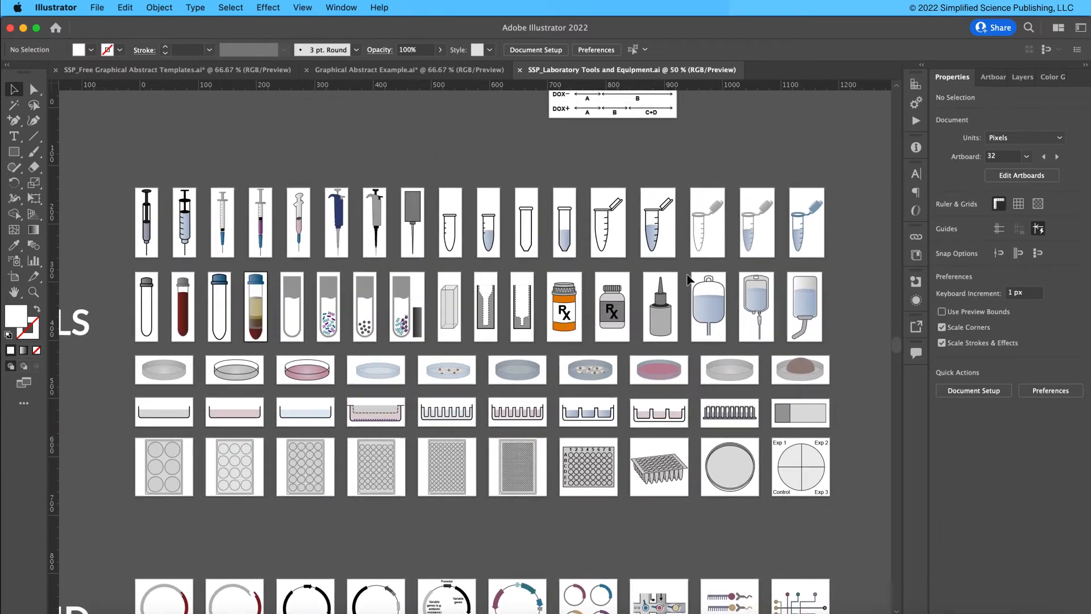
{"action": "left_click", "coordinate": [704, 293]}
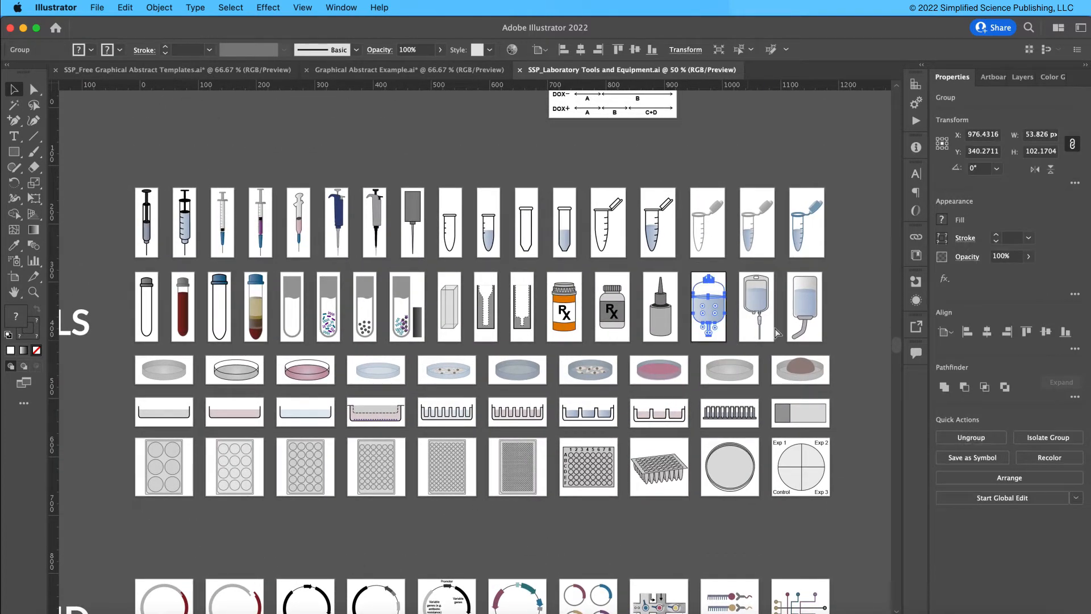
{"action": "left_click", "coordinate": [410, 70]}
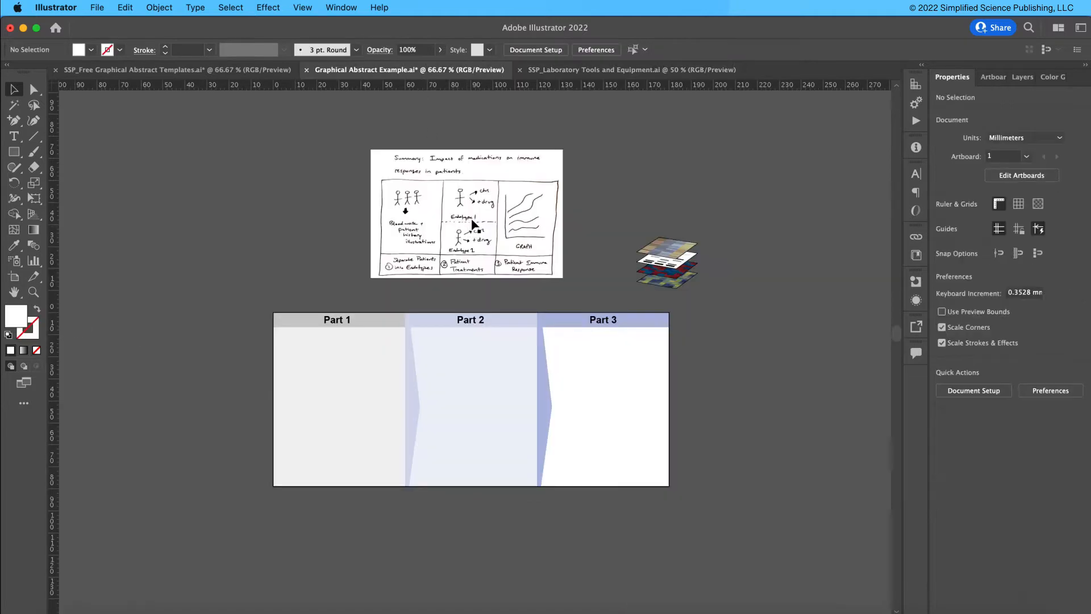
{"action": "key", "text": "super+v"}
{"action": "left_click_drag", "start_coordinate": [480, 353], "coordinate": [749, 262]}
- Copy the four capped tubes from the Laboratory Tools section into Graphical Abstract Example and place them off the artboard beside Part 3
{"action": "left_click", "coordinate": [544, 69]}
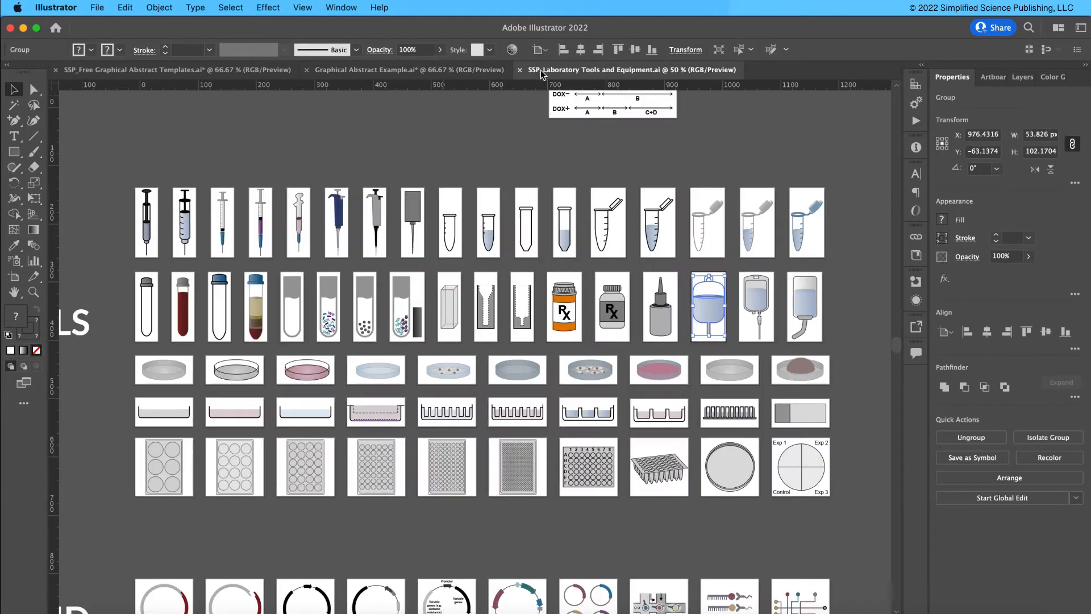
{"action": "left_click_drag", "start_coordinate": [116, 267], "coordinate": [271, 340]}
{"action": "key", "text": "cmd+c"}
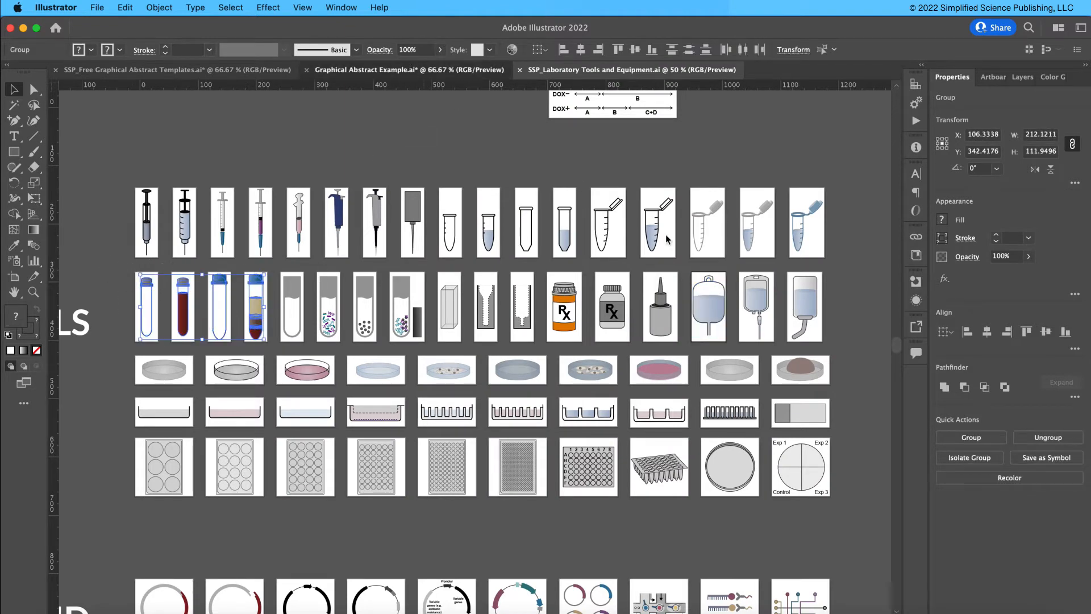
{"action": "left_click", "coordinate": [421, 69]}
{"action": "key", "text": "cmd+v"}
{"action": "left_click_drag", "start_coordinate": [500, 350], "coordinate": [796, 356]}
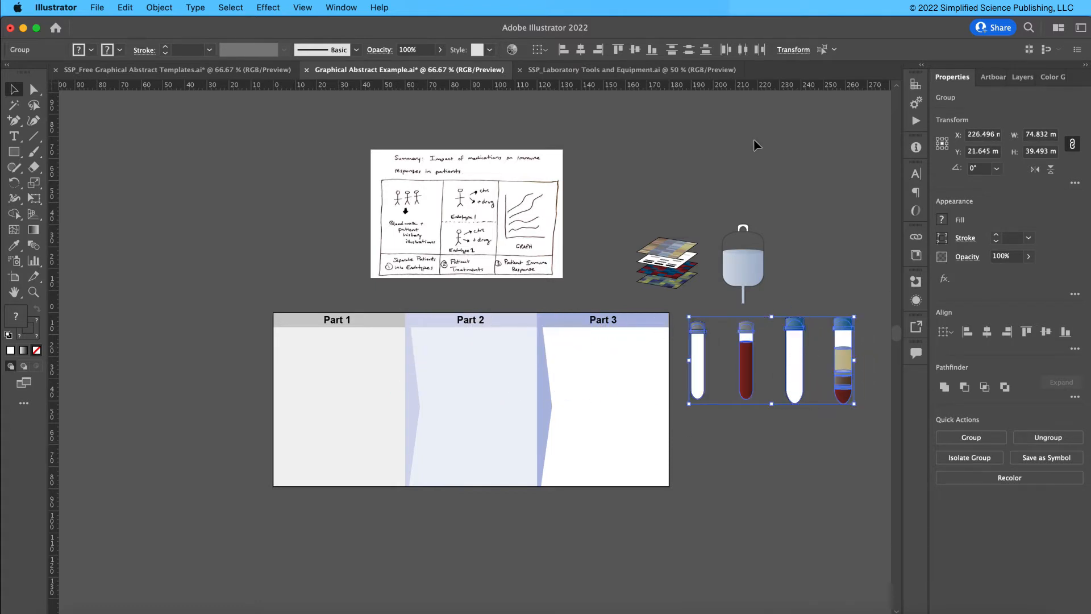
- Open the Equipment_Man Symbol SVG from the Laboratory Tools and Equipment Drawings folder in Illustrator
{"action": "left_click", "coordinate": [609, 69]}
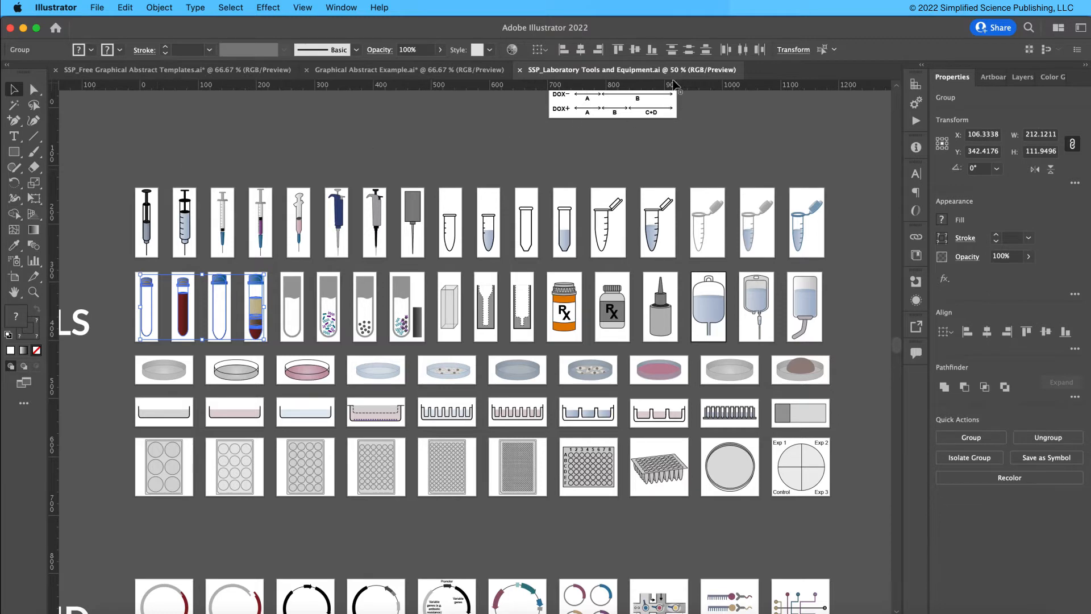
{"action": "left_click", "coordinate": [366, 154]}
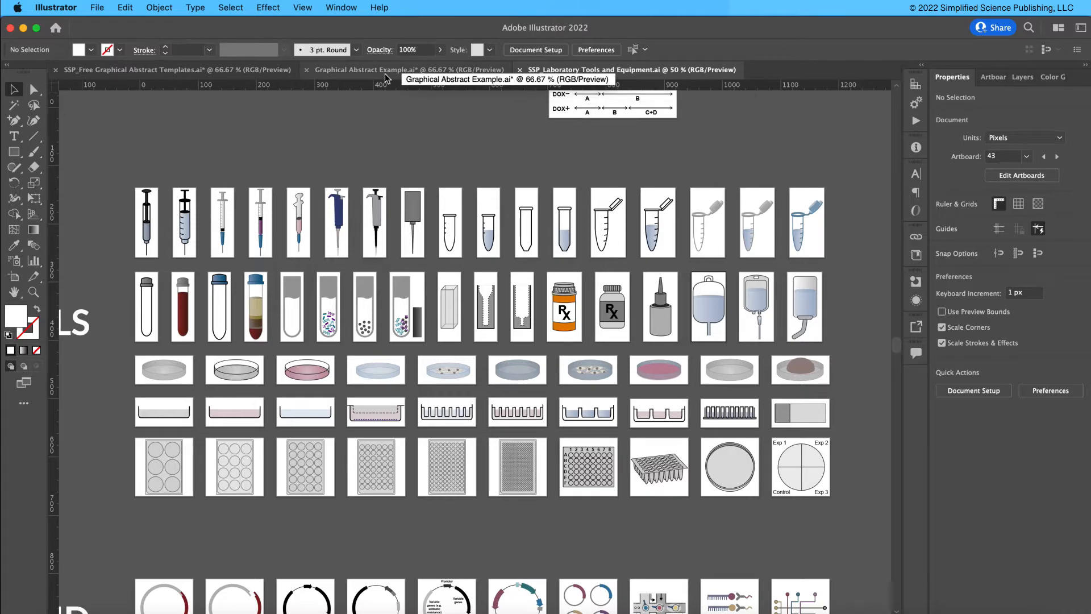
{"action": "left_click", "coordinate": [1016, 612]}
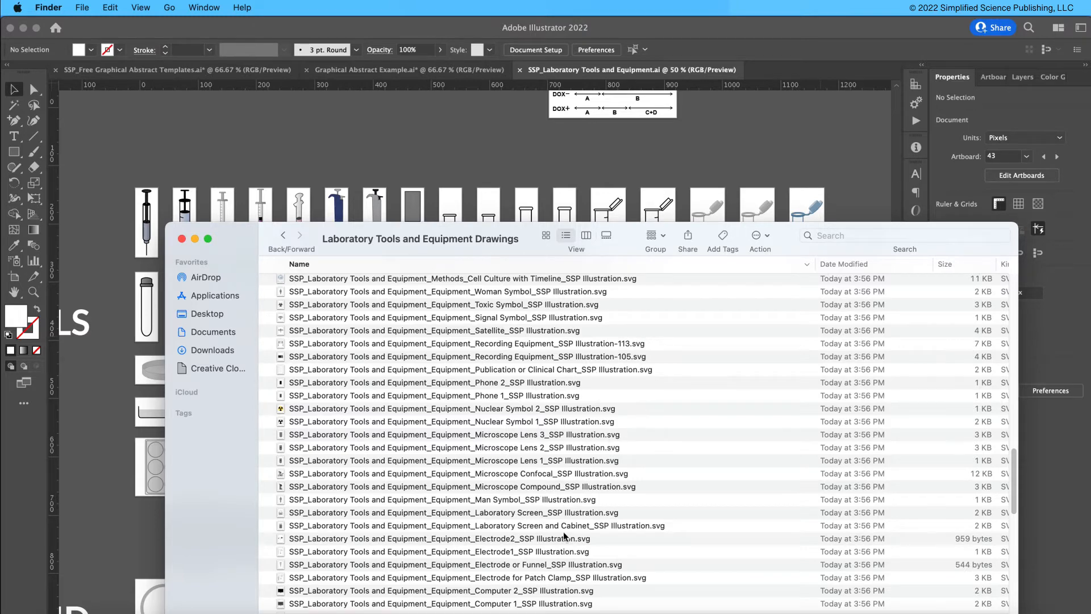
{"action": "left_click", "coordinate": [520, 499]}
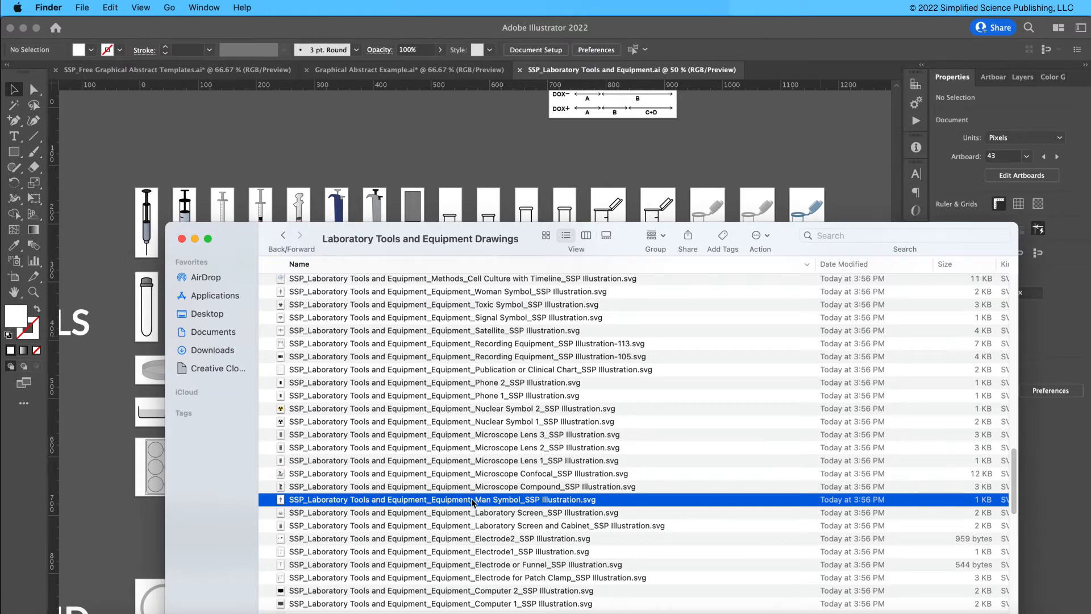
{"action": "left_click_drag", "start_coordinate": [256, 245], "coordinate": [756, 149]}
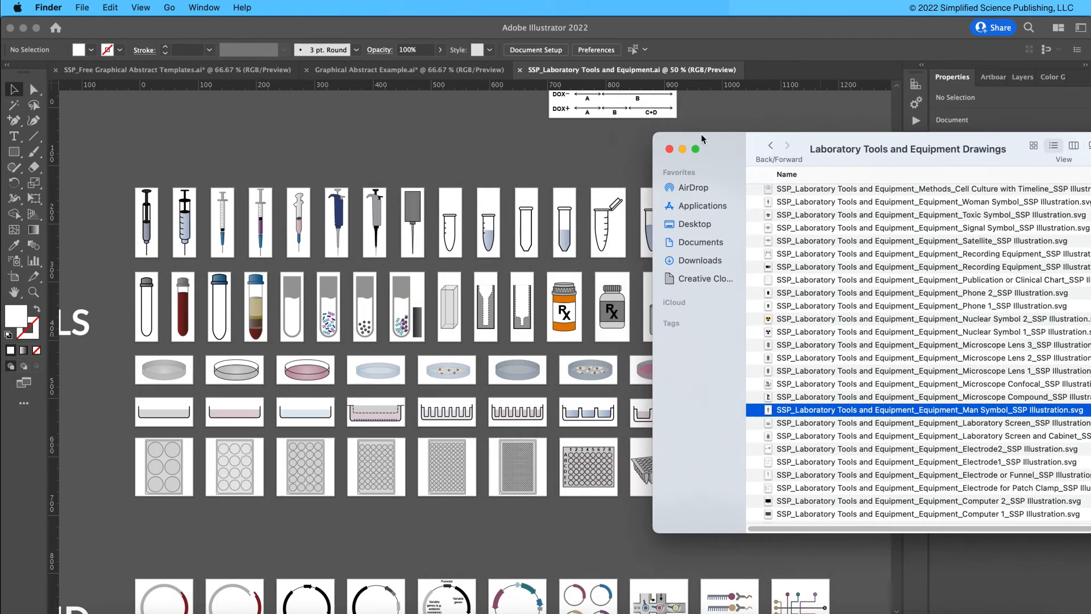
{"action": "left_click", "coordinate": [430, 74]}
{"action": "left_click", "coordinate": [404, 73]}
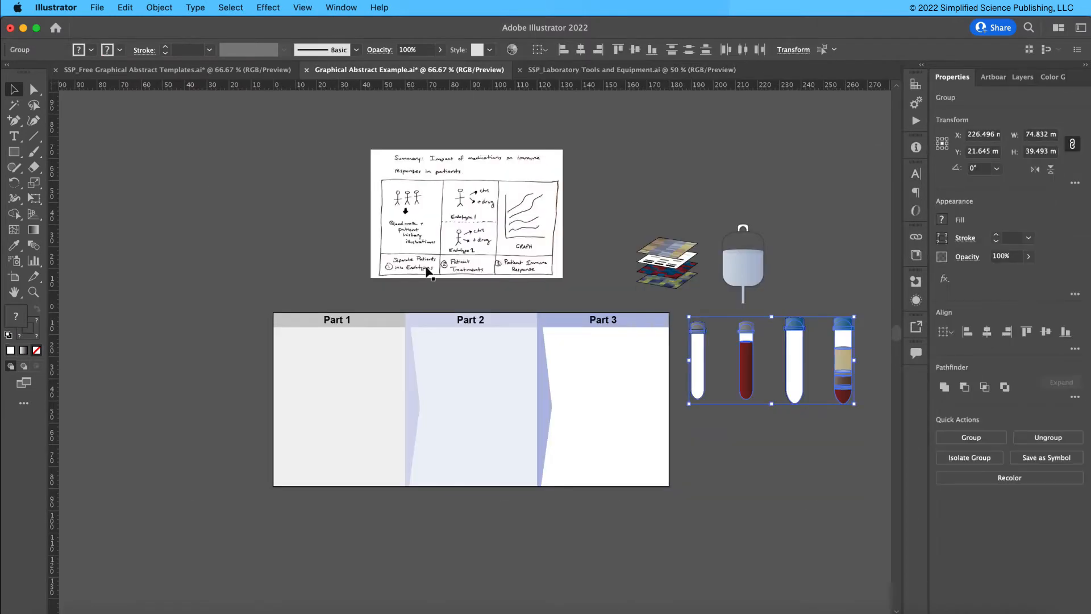
{"action": "left_click", "coordinate": [70, 612]}
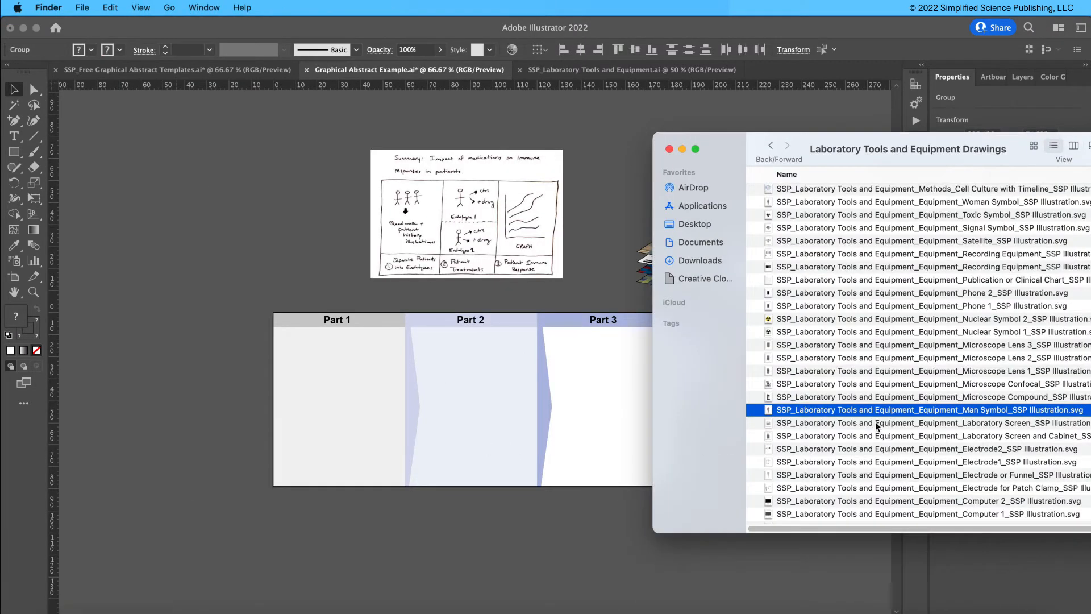
{"action": "left_click_drag", "start_coordinate": [858, 410], "coordinate": [352, 329]}
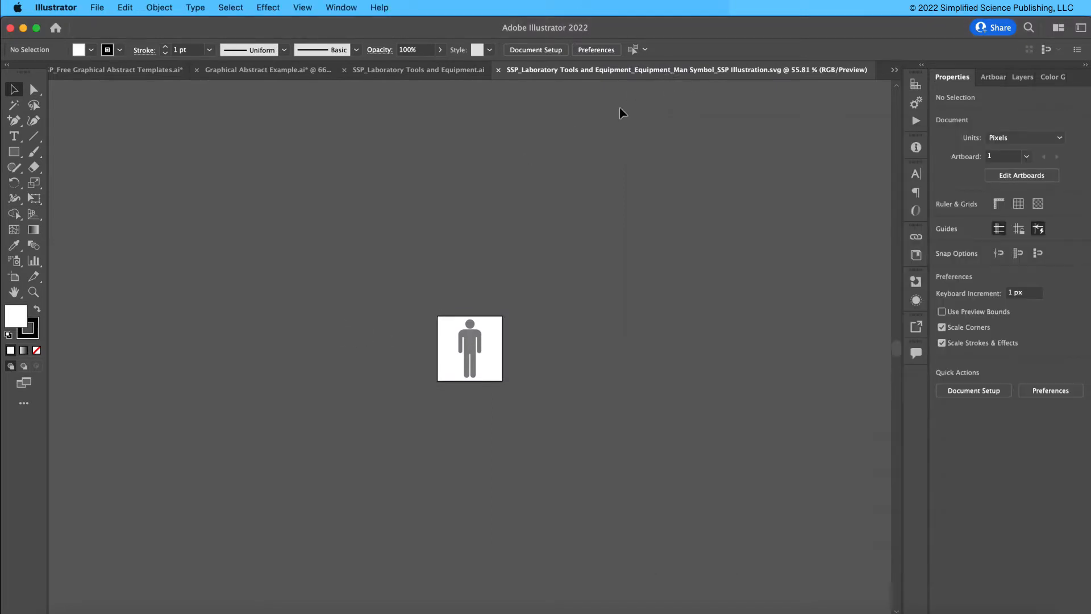
- Copy the man symbol into Graphical Abstract Example and place it off the artboard beside Part 1
{"action": "left_click_drag", "start_coordinate": [434, 295], "coordinate": [575, 457]}
{"action": "key", "text": "super+c"}
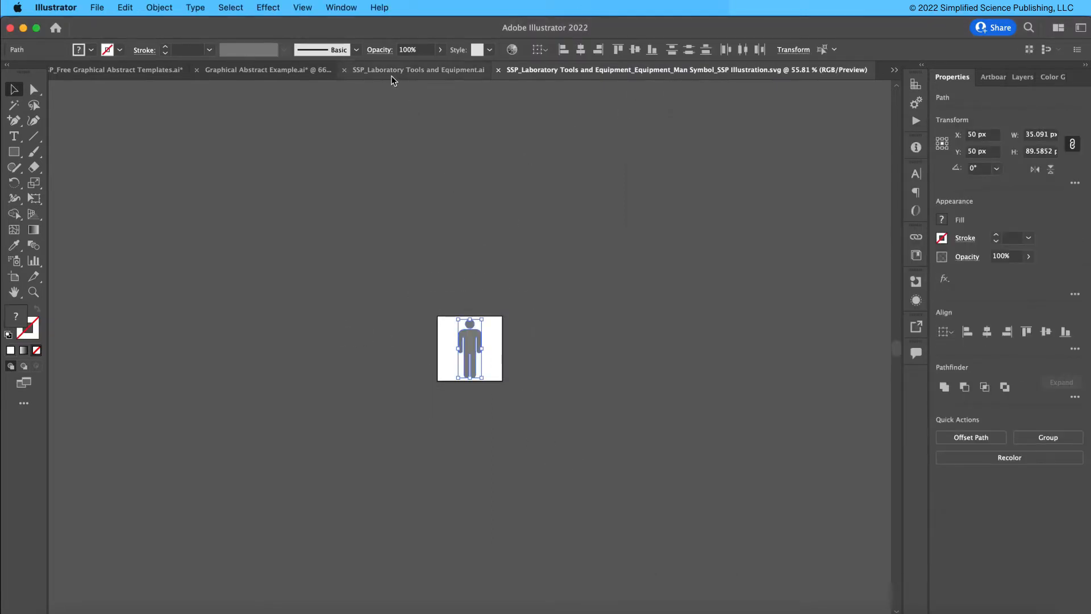
{"action": "left_click", "coordinate": [256, 69]}
{"action": "key", "text": "super+v"}
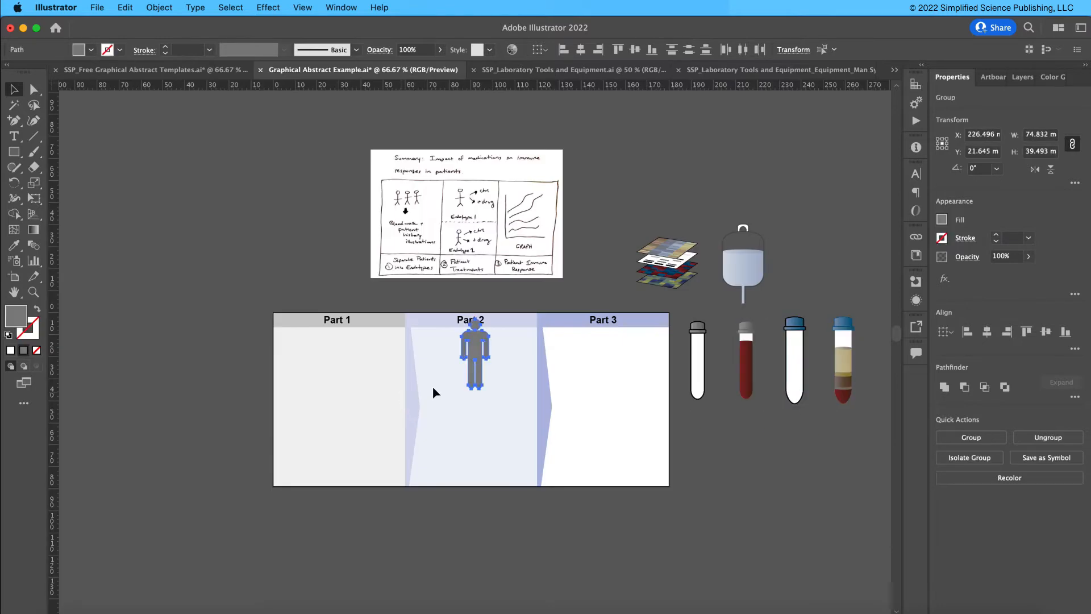
{"action": "left_click_drag", "start_coordinate": [473, 353], "coordinate": [233, 397]}
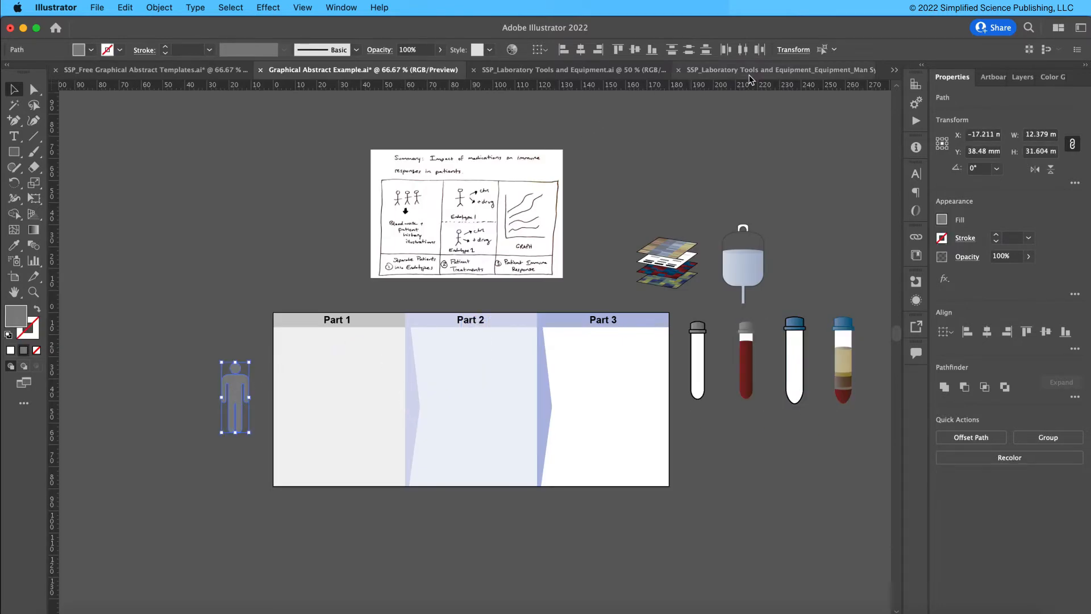
- Close the Man Symbol SVG document and deselect the pasted figure in Graphical Abstract Example
{"action": "left_click", "coordinate": [754, 71]}
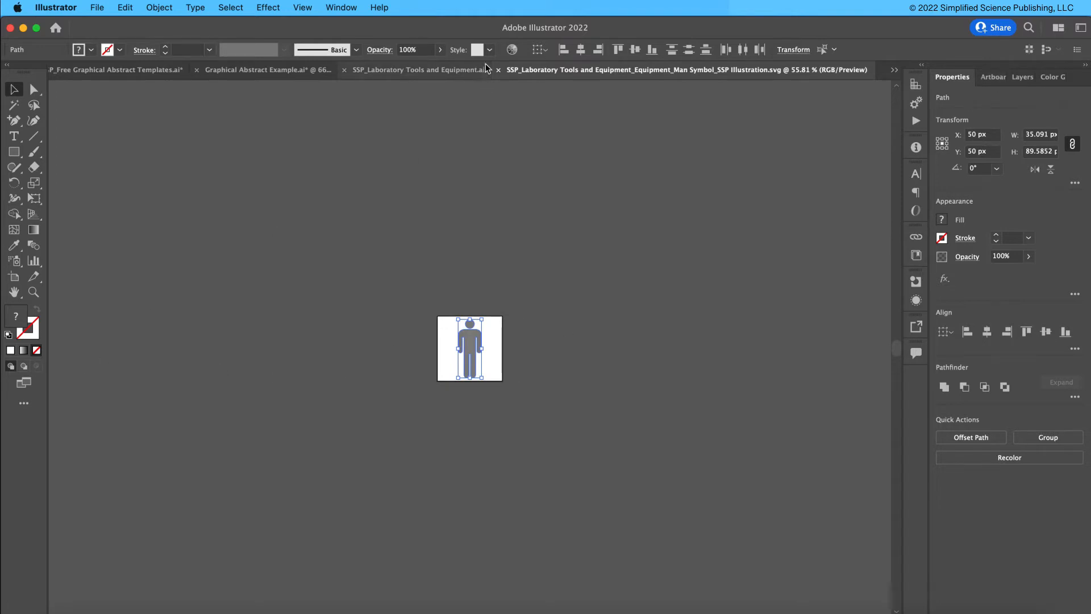
{"action": "left_click", "coordinate": [498, 69]}
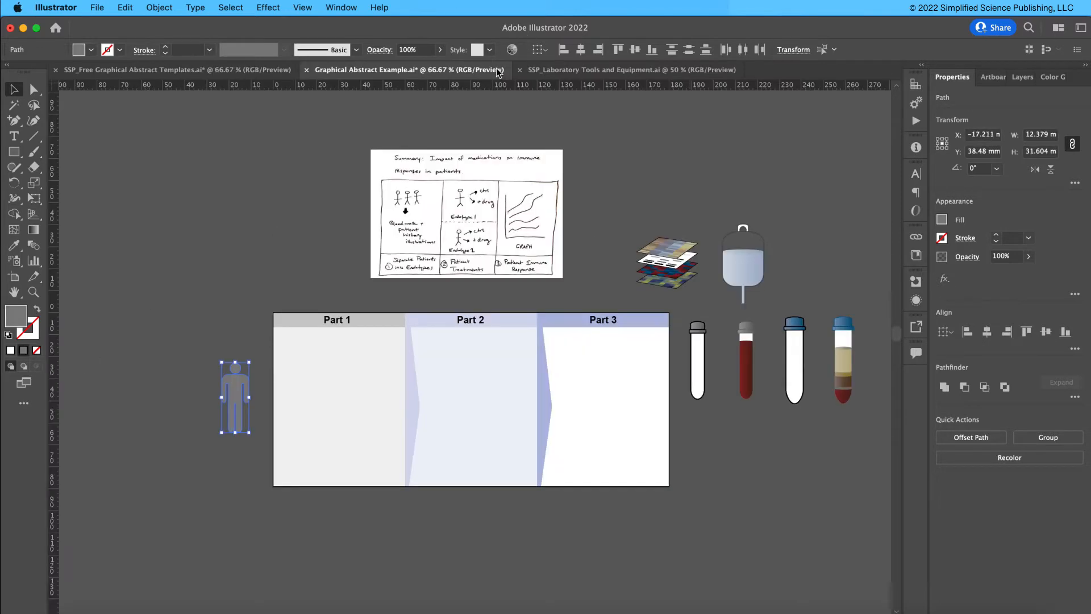
{"action": "left_click", "coordinate": [233, 347]}
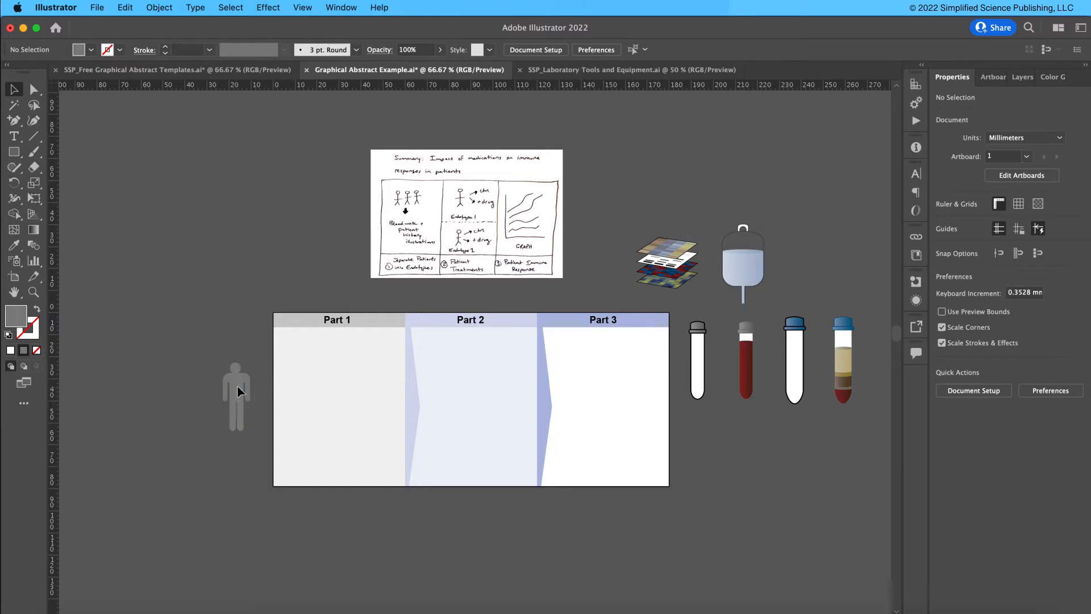
- Group the head and body of the man symbol so the figure selects as one object
{"action": "left_click", "coordinate": [235, 392]}
{"action": "left_click", "coordinate": [249, 318]}
{"action": "left_click", "coordinate": [244, 398]}
{"action": "left_click_drag", "start_coordinate": [210, 343], "coordinate": [262, 452]}
{"action": "key", "text": "super+equal"}
{"action": "key", "text": "super+equal"}
{"action": "key", "text": "super+equal"}
{"action": "key", "text": "super+equal"}
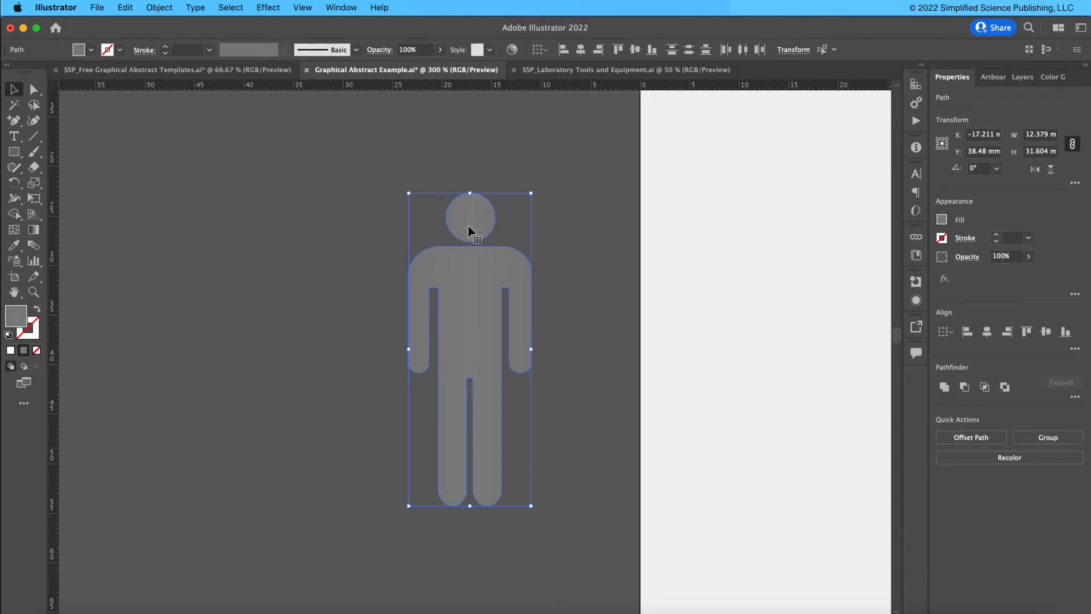
{"action": "left_click", "coordinate": [353, 252]}
{"action": "left_click", "coordinate": [467, 230]}
{"action": "left_click", "coordinate": [486, 300], "text": "shift"}
{"action": "key", "text": "super+g"}
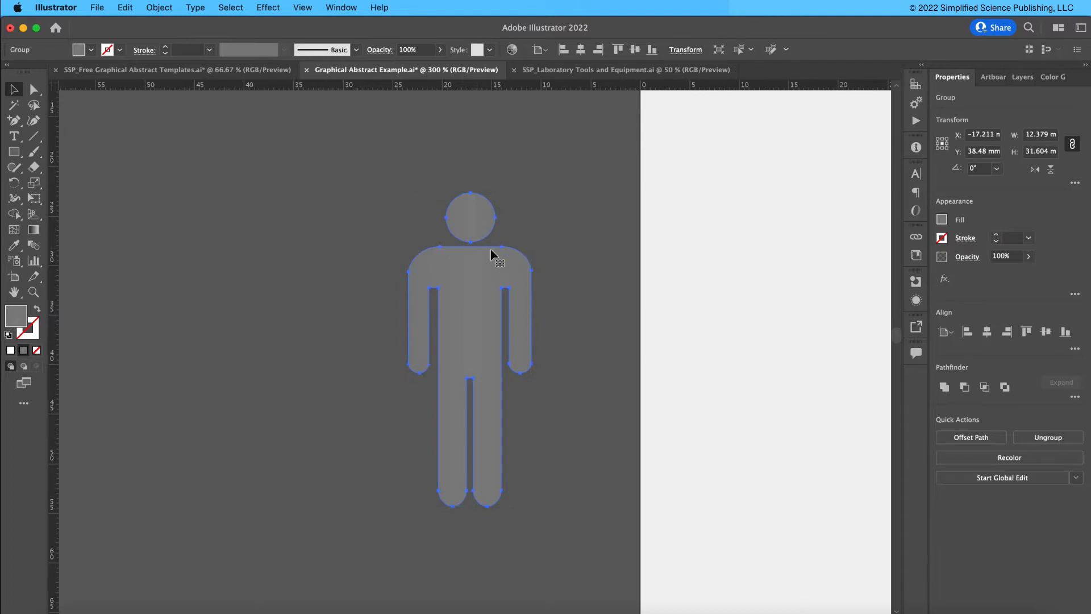
{"action": "left_click", "coordinate": [316, 305]}
{"action": "key", "text": "super+minus"}
{"action": "left_click", "coordinate": [450, 295]}
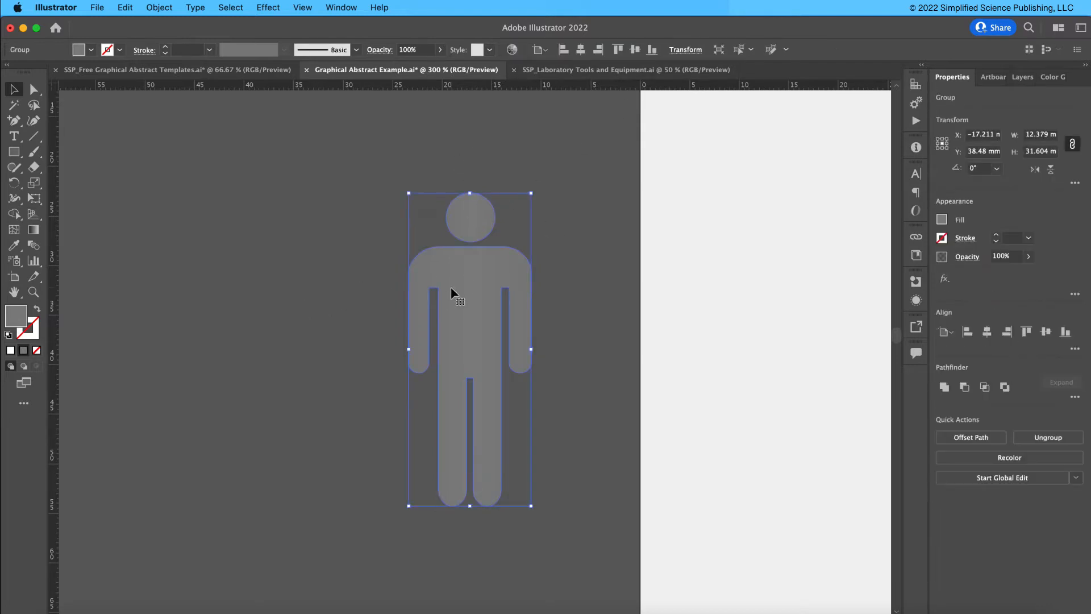
- Move the grouped man symbol beside the IV bag, above the capped tubes
{"action": "key", "text": "super+minus"}
{"action": "key", "text": "super+minus"}
{"action": "key", "text": "super+minus"}
{"action": "key", "text": "super+minus"}
{"action": "left_click_drag", "start_coordinate": [451, 286], "coordinate": [172, 340]}
{"action": "left_click_drag", "start_coordinate": [236, 406], "coordinate": [658, 304]}
{"action": "left_click", "coordinate": [721, 315]}
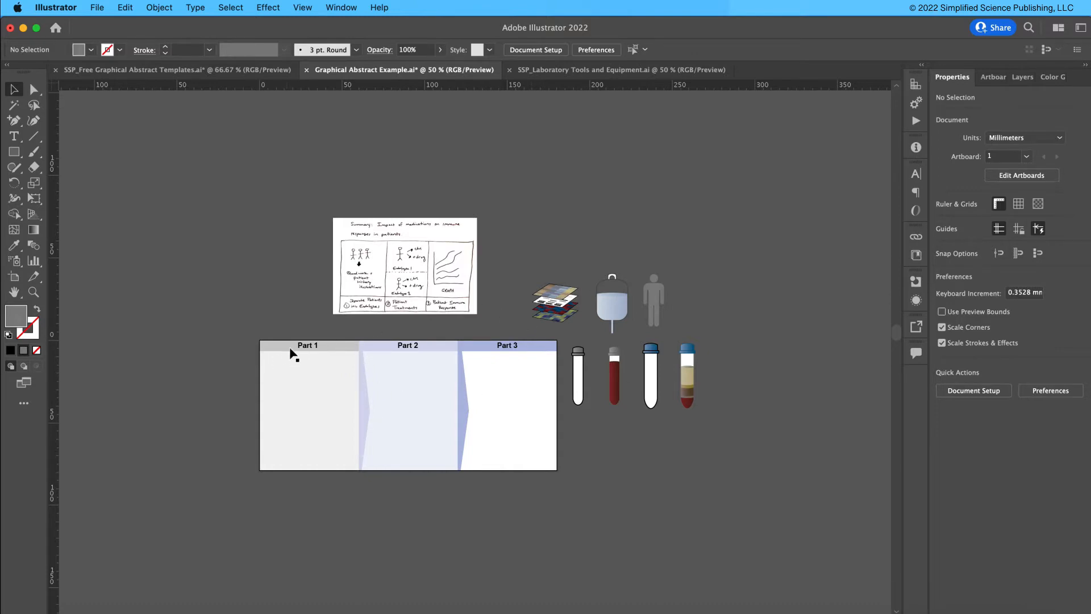
- Ungroup the three-part template and show its separate objects in the expanded Layer 1 list
{"action": "left_click", "coordinate": [312, 348]}
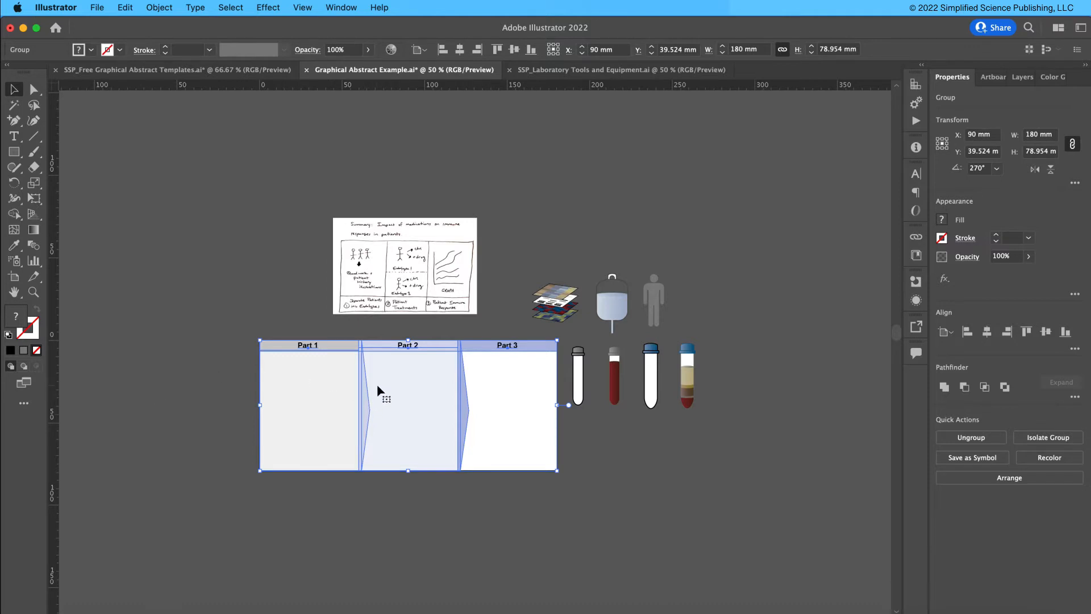
{"action": "left_click", "coordinate": [1022, 77]}
{"action": "left_click", "coordinate": [873, 99]}
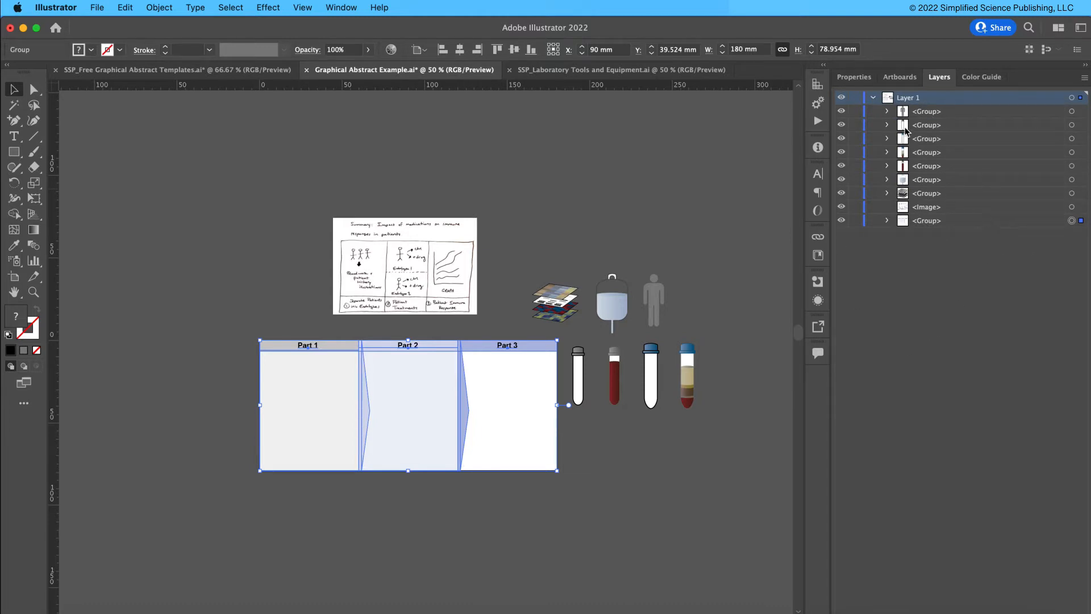
{"action": "key", "text": "a"}
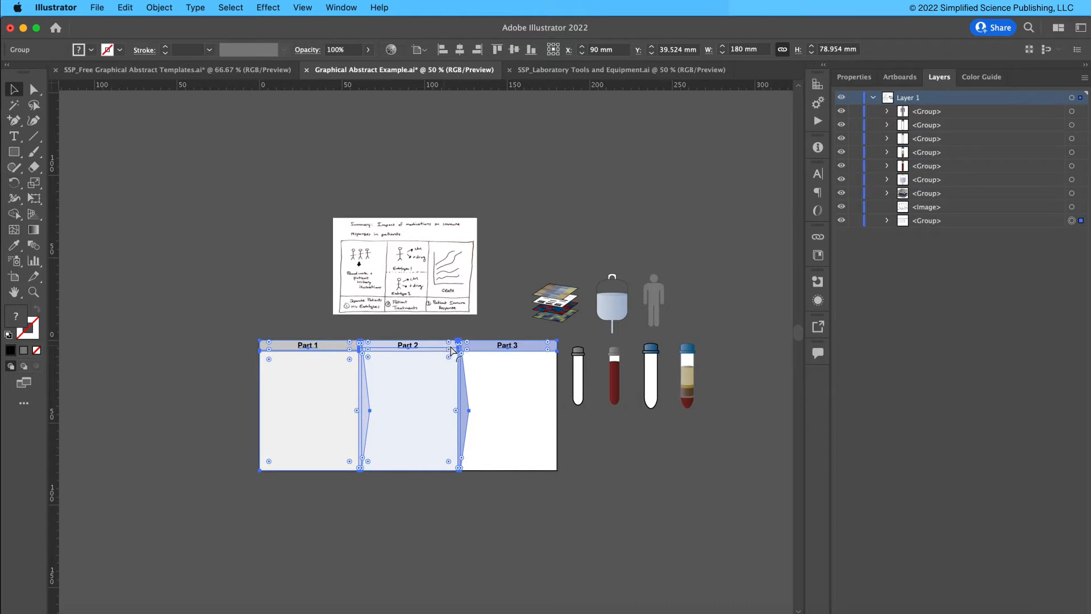
{"action": "key", "text": "super+shift+g"}
{"action": "key", "text": "v"}
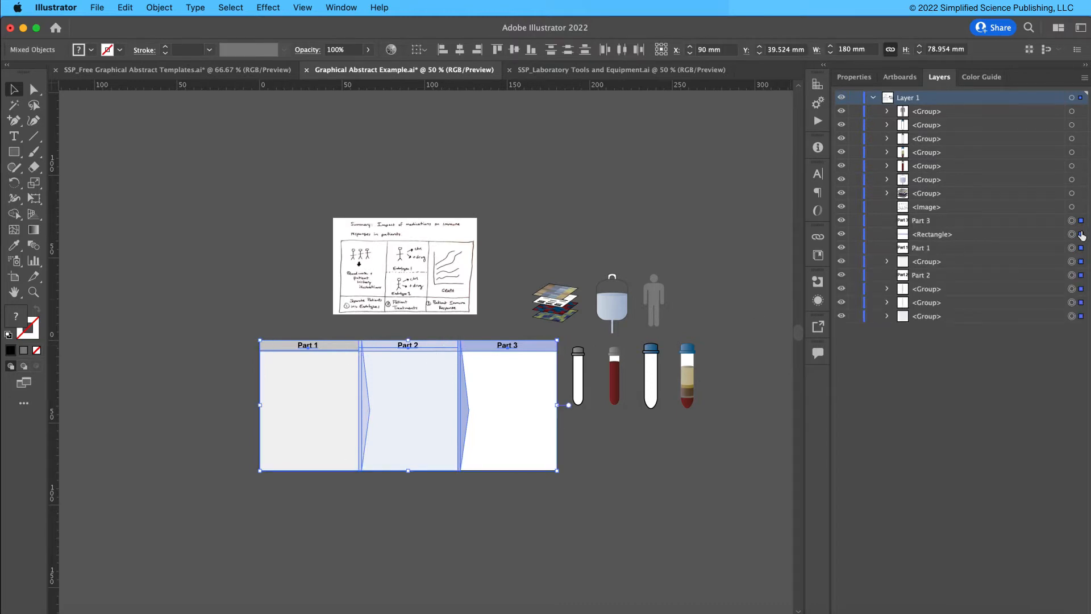
{"action": "left_click_drag", "start_coordinate": [259, 345], "coordinate": [258, 344]}
{"action": "key", "text": "super+z"}
- Ungroup the Part 1 and Part 2 panels to separate their header bars from their background rectangles
{"action": "left_click", "coordinate": [212, 350]}
{"action": "left_click", "coordinate": [301, 343]}
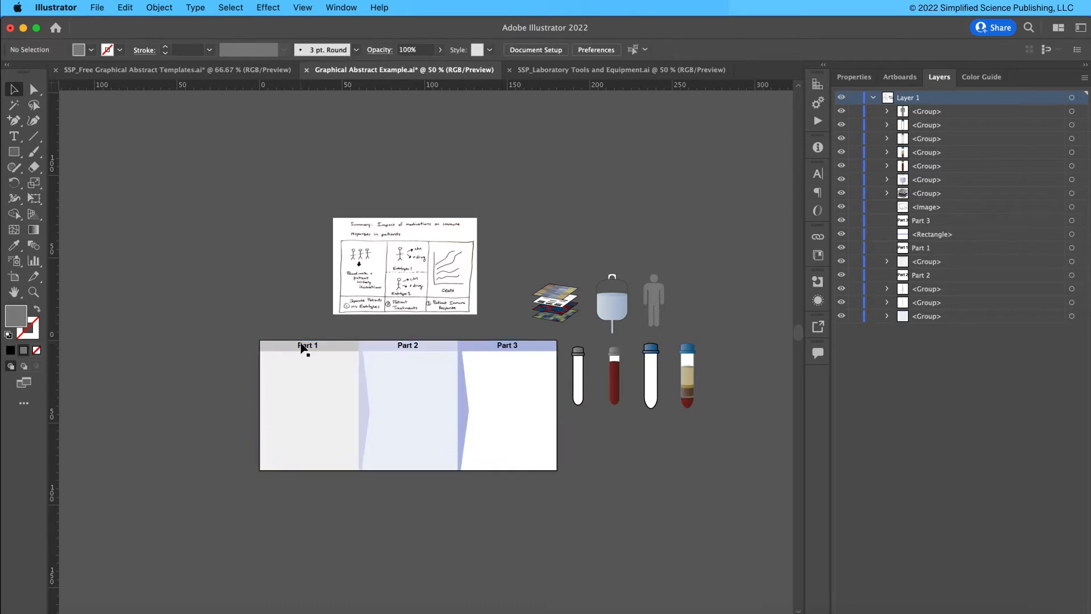
{"action": "left_click", "coordinate": [346, 352], "text": "shift"}
{"action": "key", "text": "super+shift+g"}
{"action": "left_click", "coordinate": [216, 449]}
{"action": "left_click", "coordinate": [398, 396]}
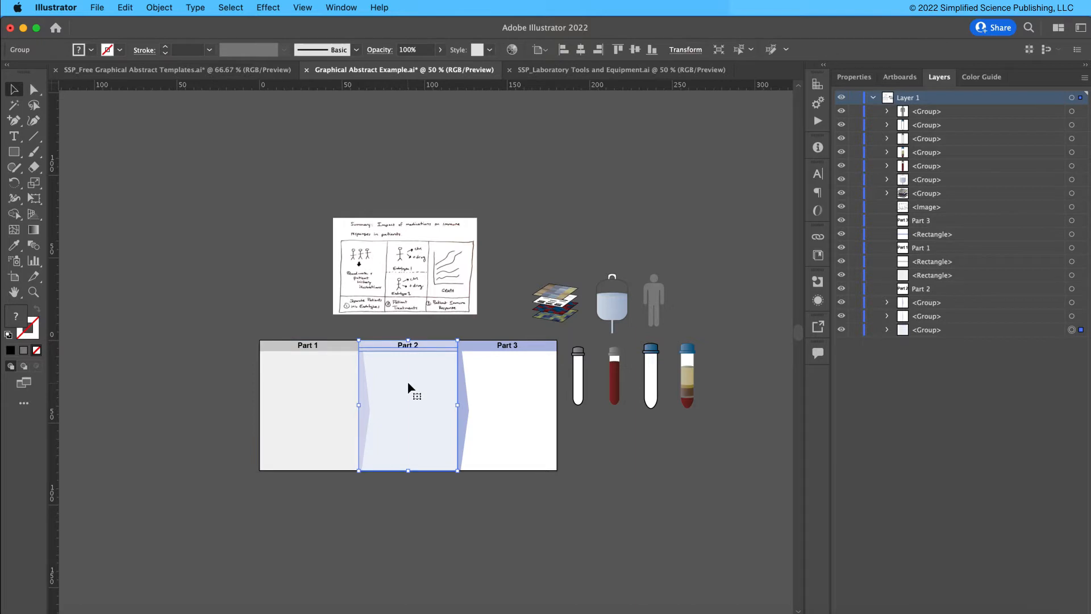
{"action": "key", "text": "super+shift+g"}
{"action": "key", "text": "super+shift+a"}
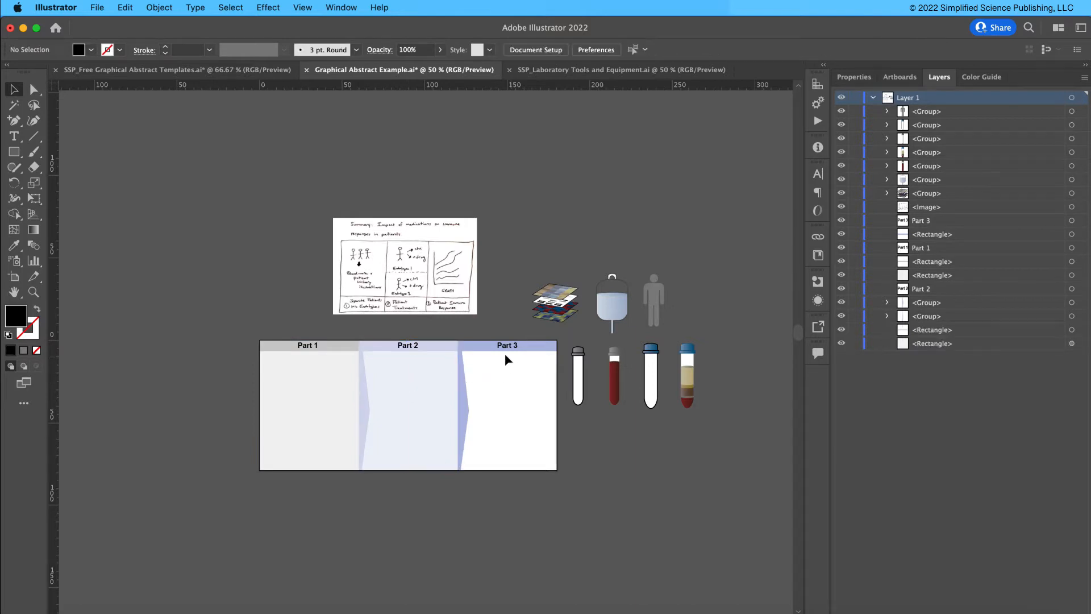
- Move the Part 1, Part 2 and Part 3 labels together with their header bars to the bottom edge of the artboard
{"action": "left_click", "coordinate": [305, 347]}
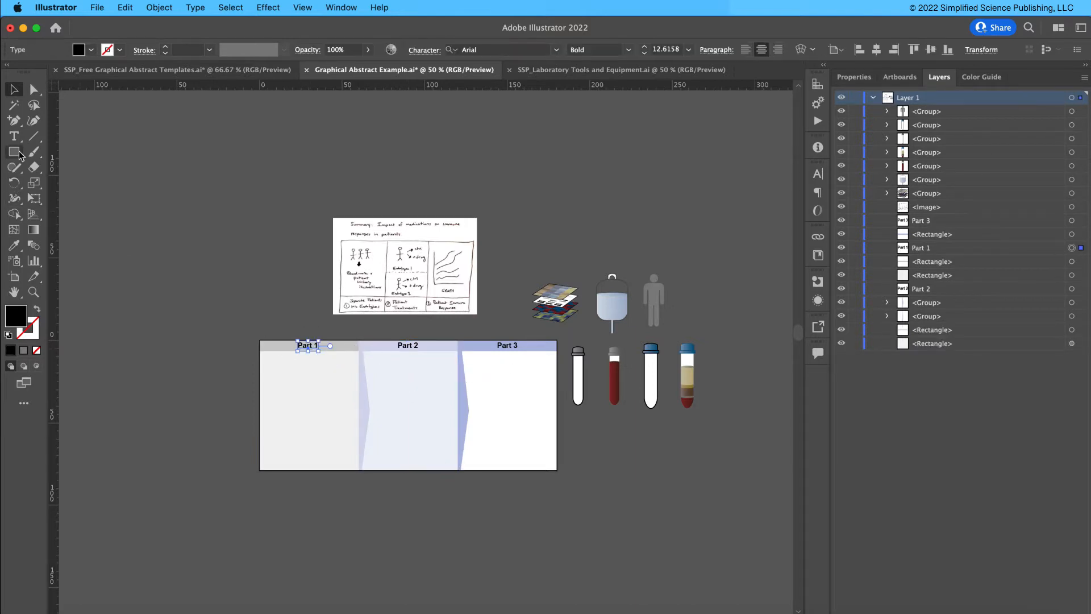
{"action": "left_click", "coordinate": [356, 347], "text": "shift"}
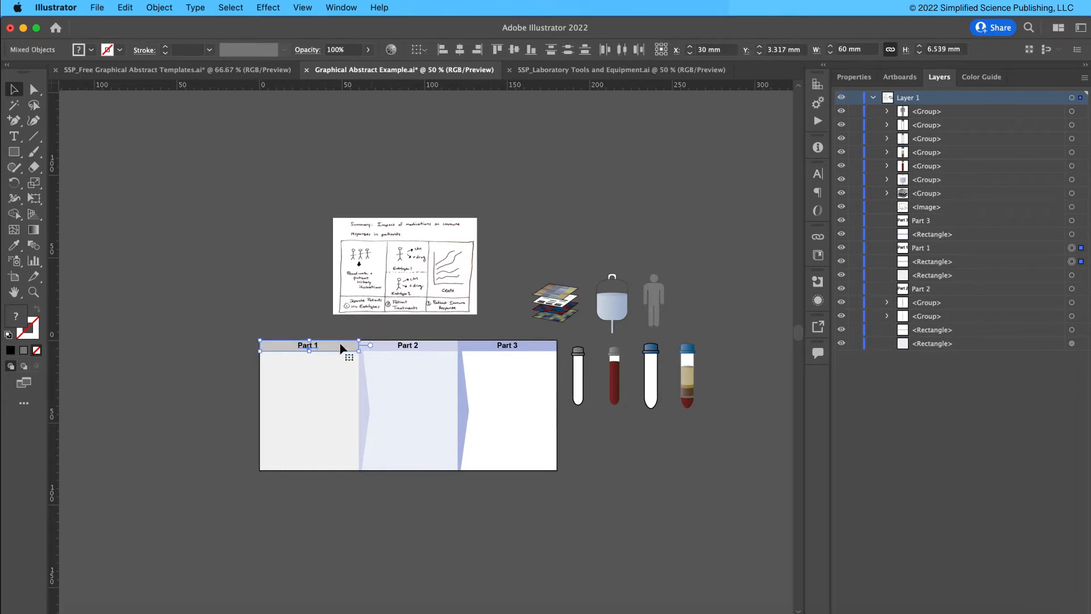
{"action": "key", "text": "super+equal"}
{"action": "key", "text": "super+equal"}
{"action": "key", "text": "super+equal"}
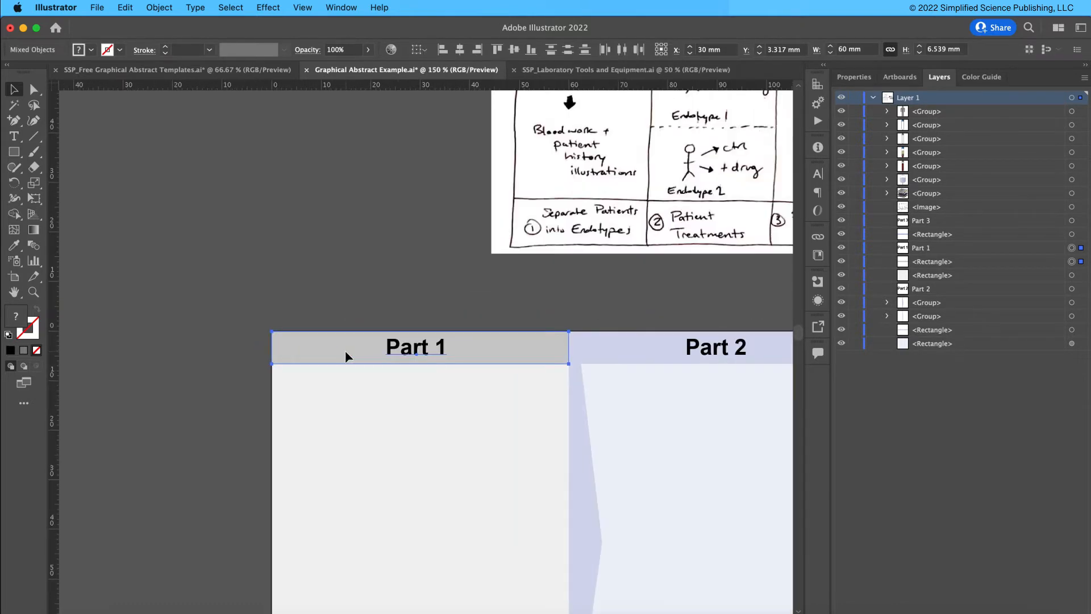
{"action": "scroll", "coordinate": [455, 367], "scroll_direction": "down", "scroll_amount": 3}
{"action": "scroll", "coordinate": [454, 366], "scroll_direction": "right", "scroll_amount": 3}
{"action": "left_click", "coordinate": [571, 274], "text": "shift"}
{"action": "left_click", "coordinate": [718, 277], "text": "shift"}
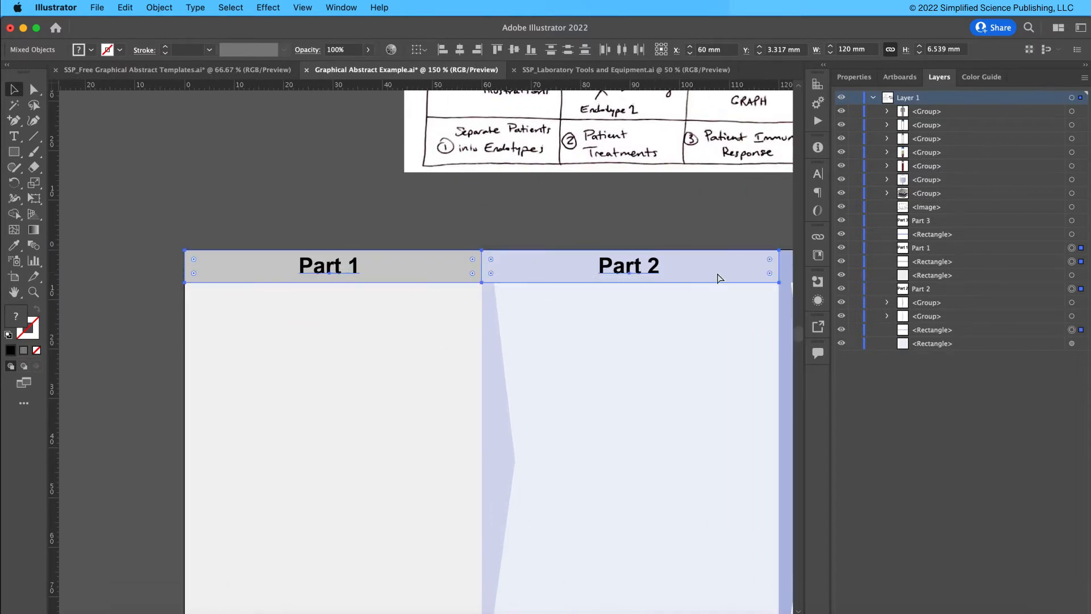
{"action": "key", "text": "super+minus"}
{"action": "left_click", "coordinate": [732, 351], "text": "shift"}
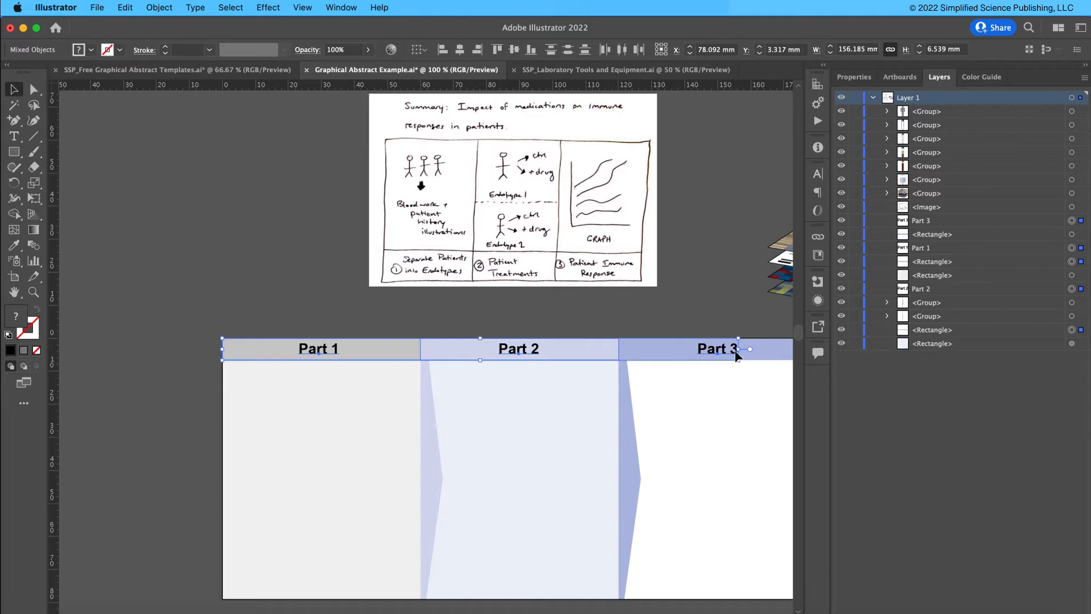
{"action": "left_click", "coordinate": [761, 355], "text": "shift"}
{"action": "left_click_drag", "start_coordinate": [592, 352], "coordinate": [567, 592]}
- Move the Part 1 and Part 2 background rectangles up until they extend slightly past the artboard's top edge
{"action": "left_click", "coordinate": [551, 555]}
{"action": "left_click", "coordinate": [398, 470], "text": "shift"}
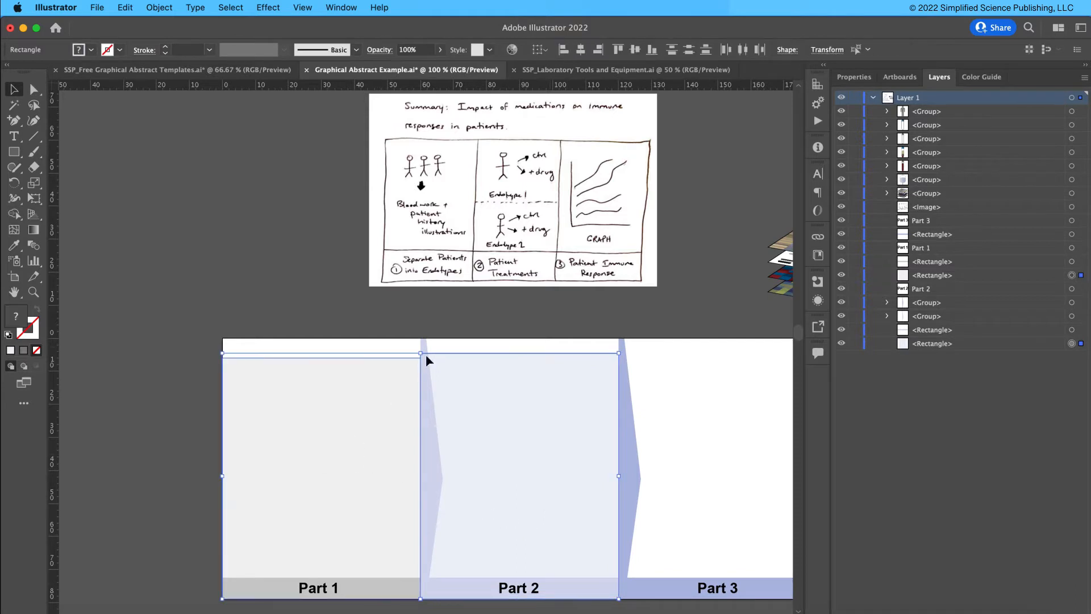
{"action": "left_click_drag", "start_coordinate": [425, 352], "coordinate": [376, 316]}
{"action": "left_click", "coordinate": [376, 313]}
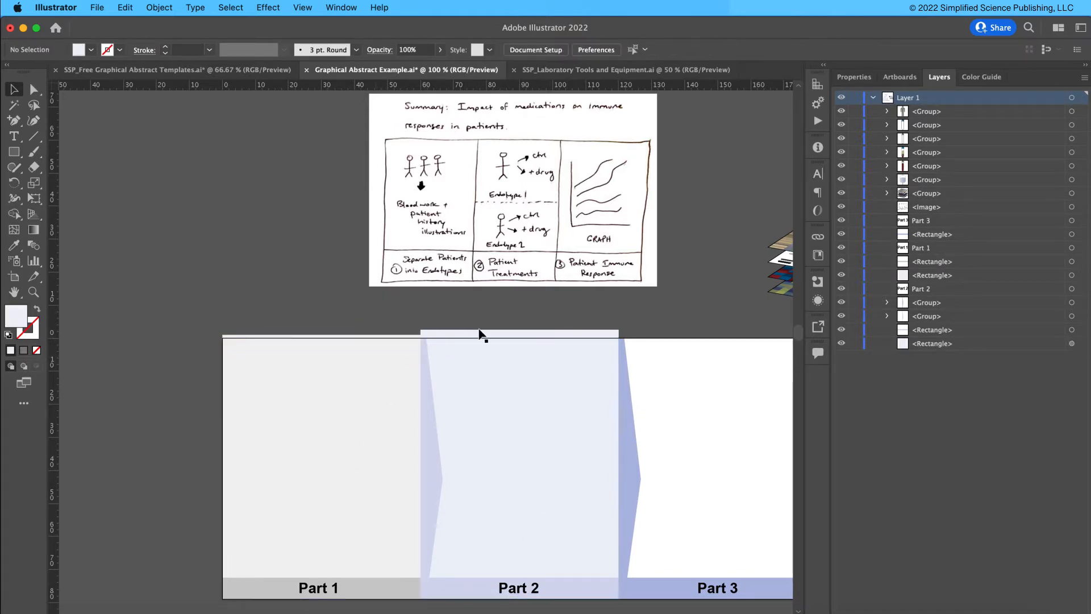
- Check the artboard boundary against the raised panel backgrounds using the Artboard tool
{"action": "left_click", "coordinate": [14, 276]}
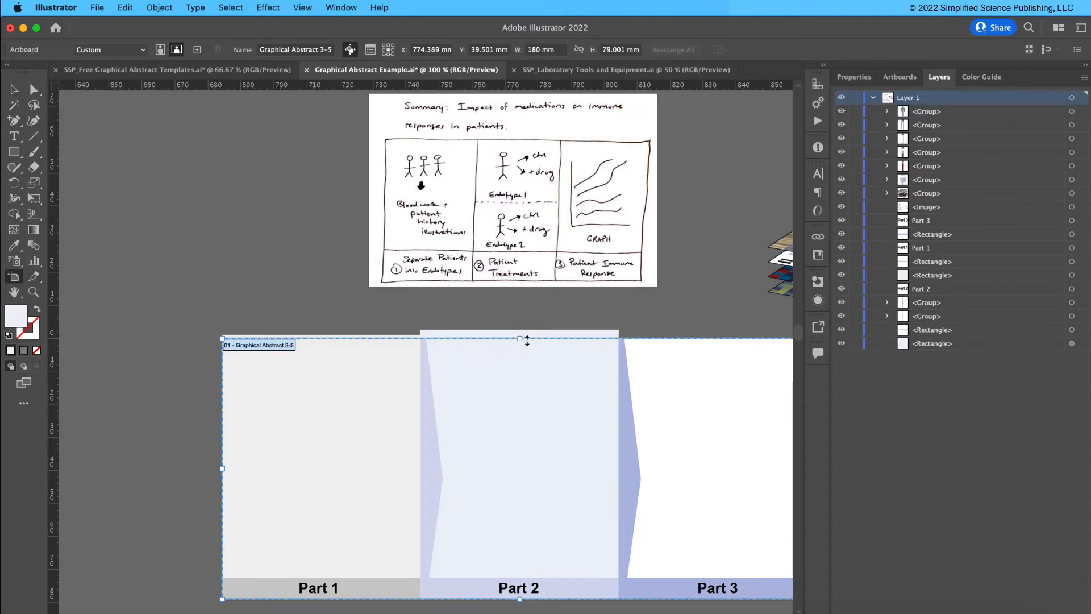
{"action": "left_click_drag", "start_coordinate": [566, 389], "coordinate": [485, 309]}
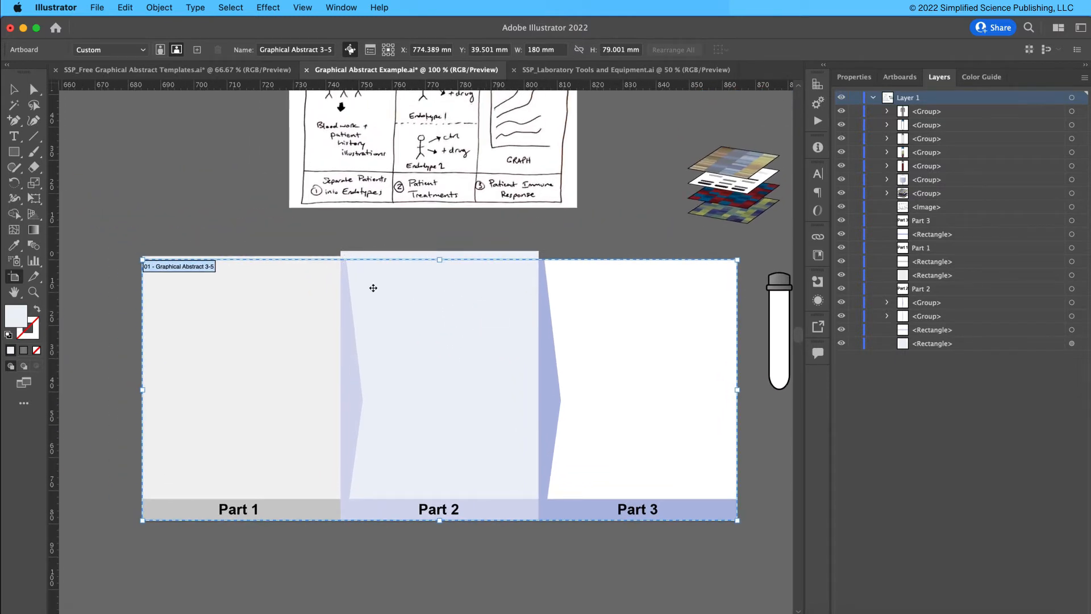
{"action": "key", "text": "Escape"}
{"action": "scroll", "coordinate": [363, 290], "scroll_direction": "left", "scroll_amount": 3}
{"action": "scroll", "coordinate": [363, 290], "scroll_direction": "up", "scroll_amount": 1}
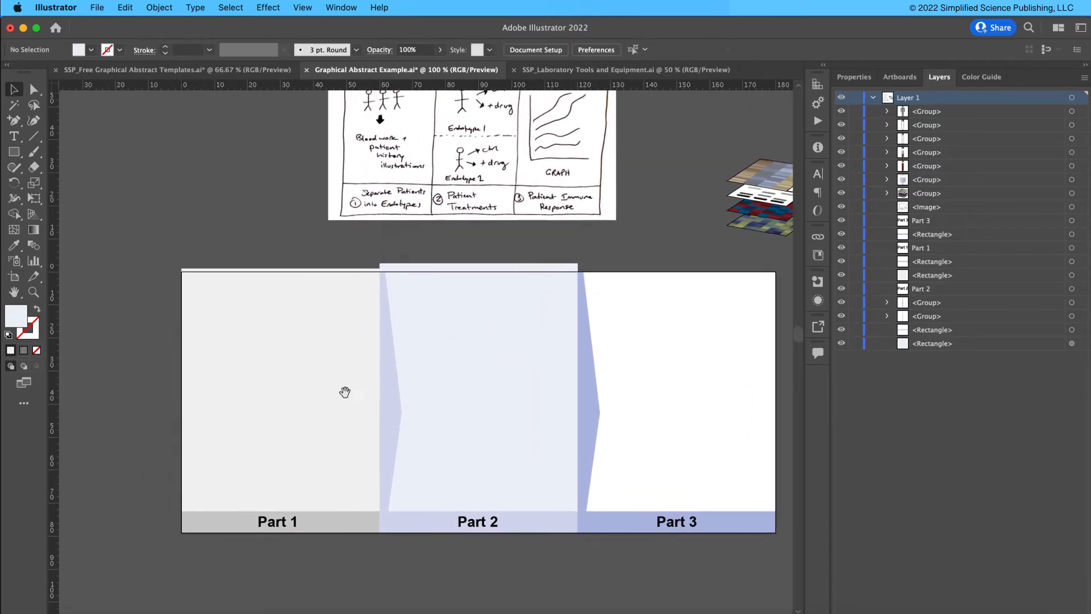
{"action": "key", "text": "t"}
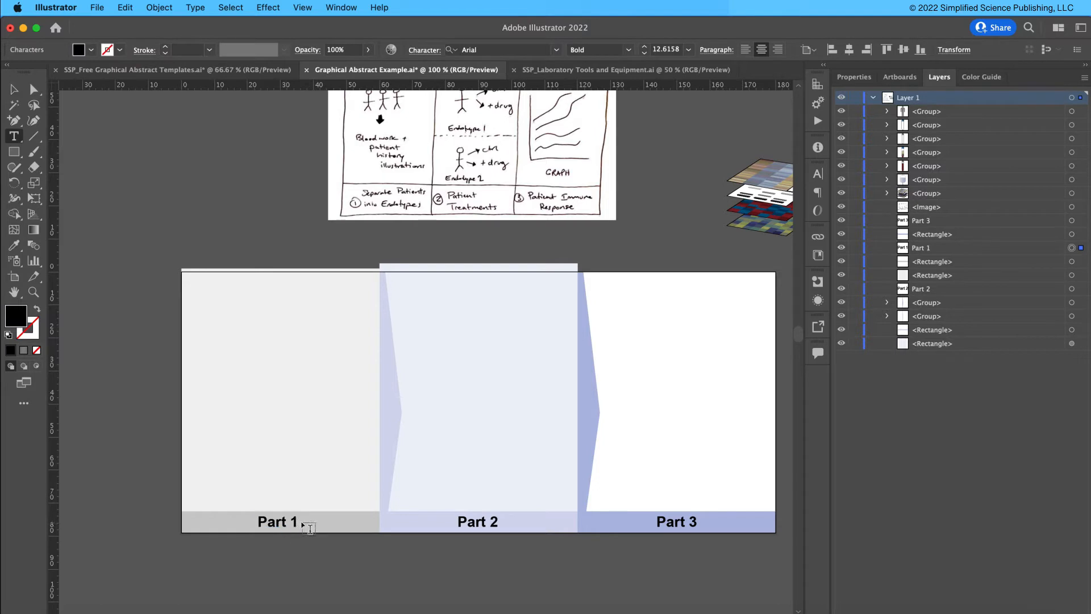
{"action": "left_click", "coordinate": [241, 513]}
{"action": "left_click", "coordinate": [14, 89]}
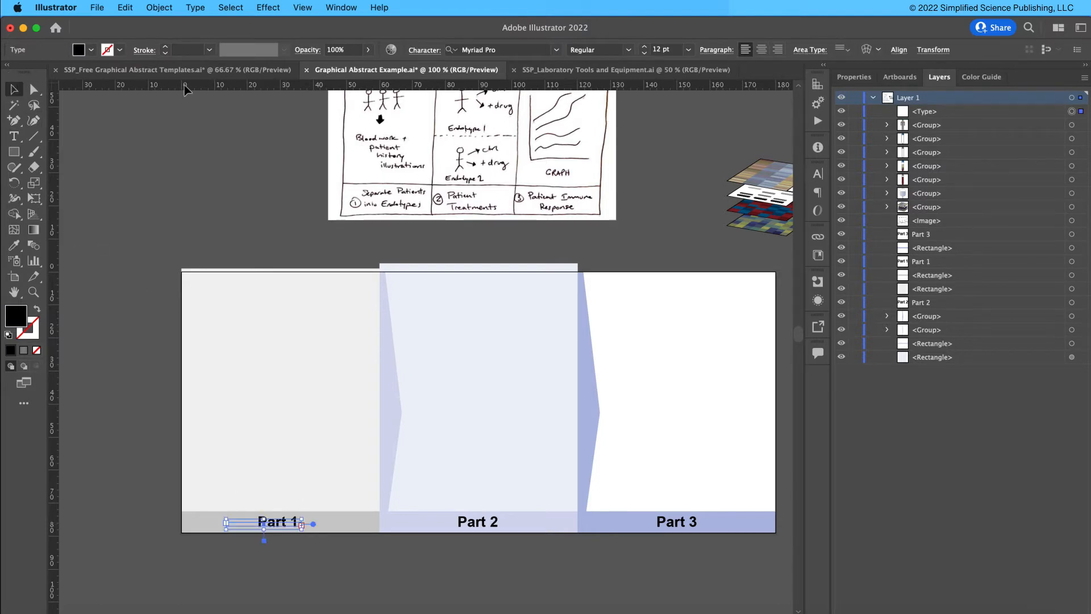
- Replace the Part 1 header text with "1. Endotype Analysis"
{"action": "left_click", "coordinate": [268, 524]}
{"action": "double_click", "coordinate": [269, 523]}
{"action": "left_click_drag", "start_coordinate": [294, 522], "coordinate": [256, 534]}
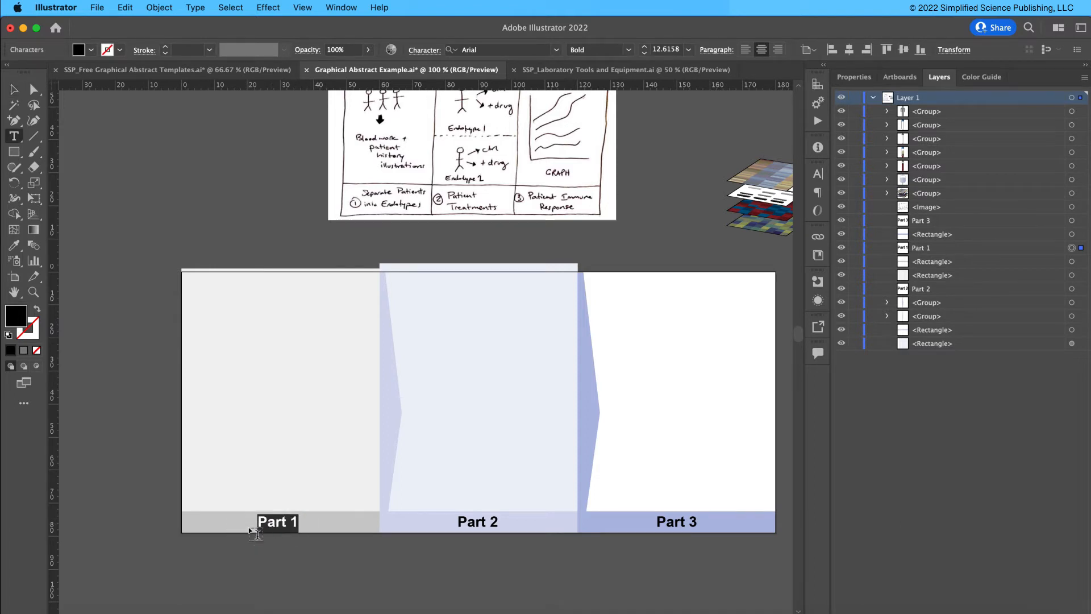
{"action": "type", "text": "E"}
{"action": "key", "text": "BackSpace"}
{"action": "type", "text": "1. Endotype Analysis"}
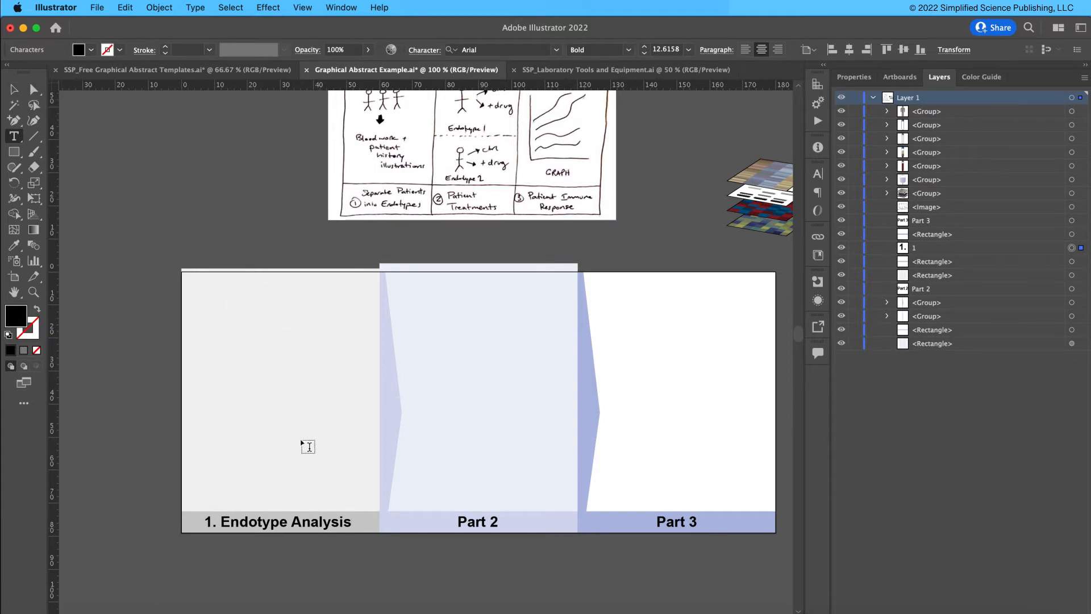
- Replace the Part 2 header text with "2. Patient Treatment"
{"action": "left_click", "coordinate": [13, 90]}
{"action": "double_click", "coordinate": [480, 520]}
{"action": "left_click_drag", "start_coordinate": [498, 520], "coordinate": [400, 534]}
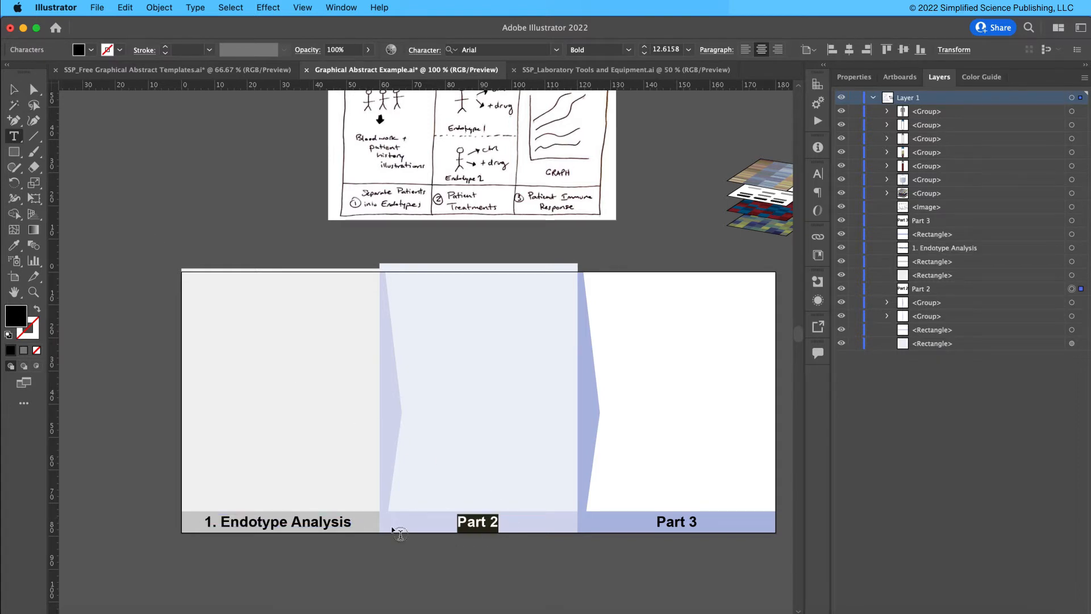
{"action": "type", "text": "2."}
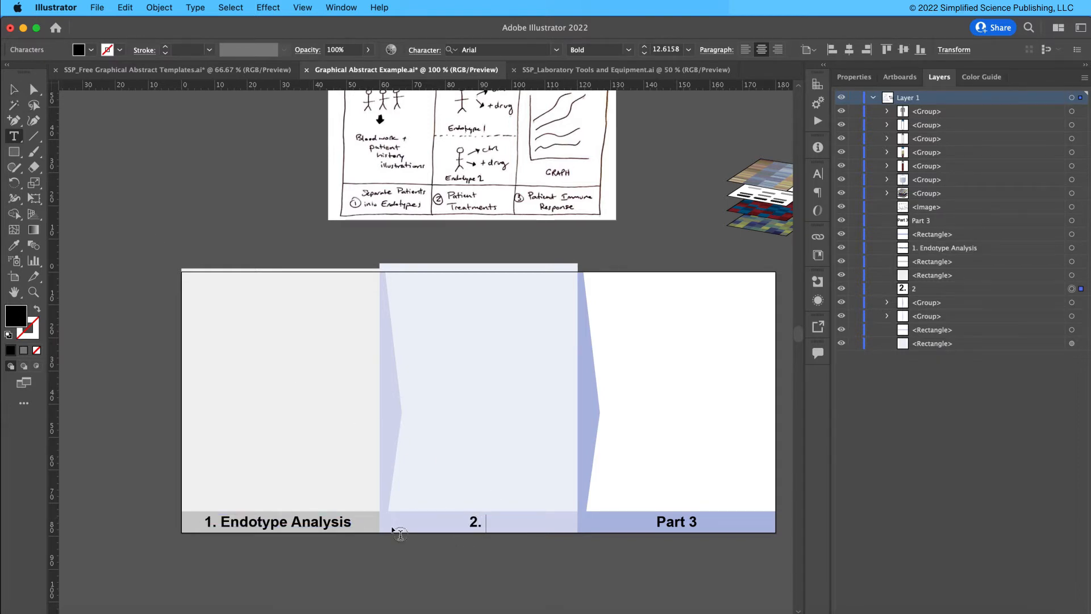
{"action": "type", "text": " Patient Treatment"}
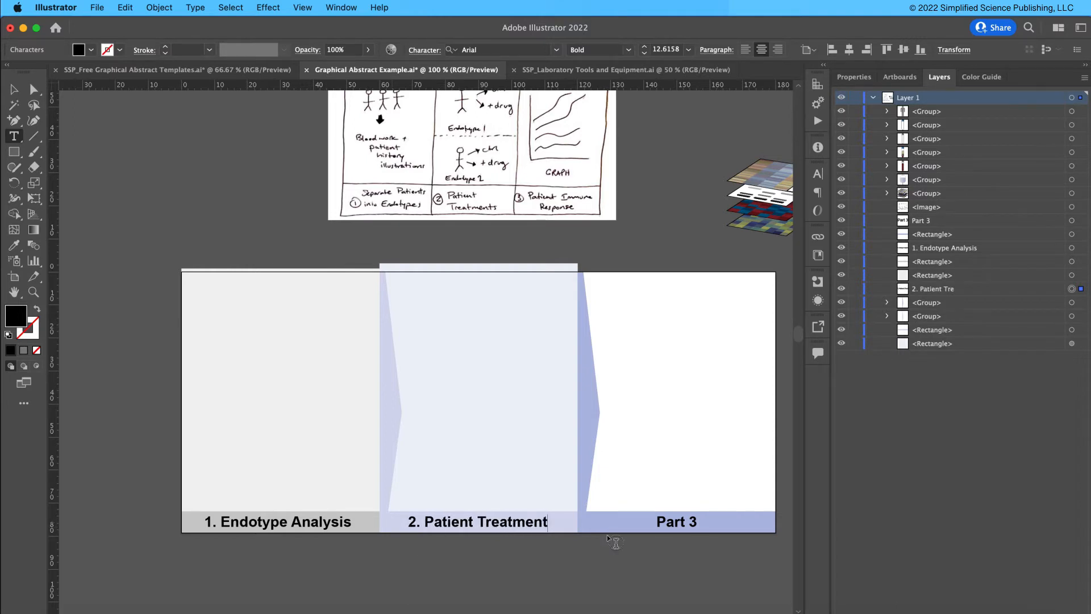
- Replace the Part 3 header text with "3. Patient Immune Response" and deselect it
{"action": "left_click_drag", "start_coordinate": [692, 519], "coordinate": [652, 522]}
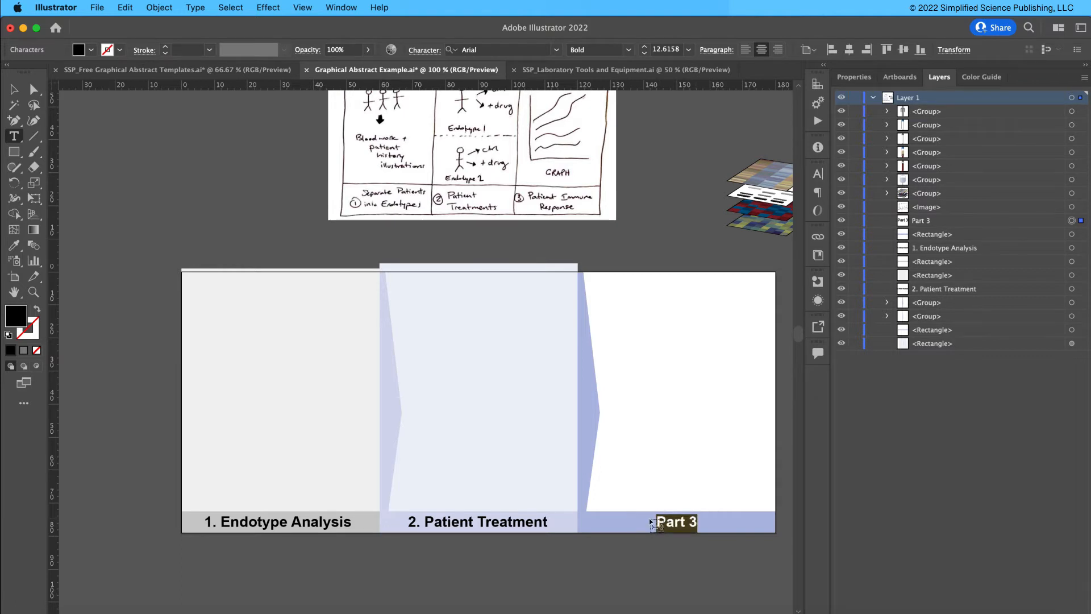
{"action": "key", "text": "BackSpace"}
{"action": "type", "text": "3. "}
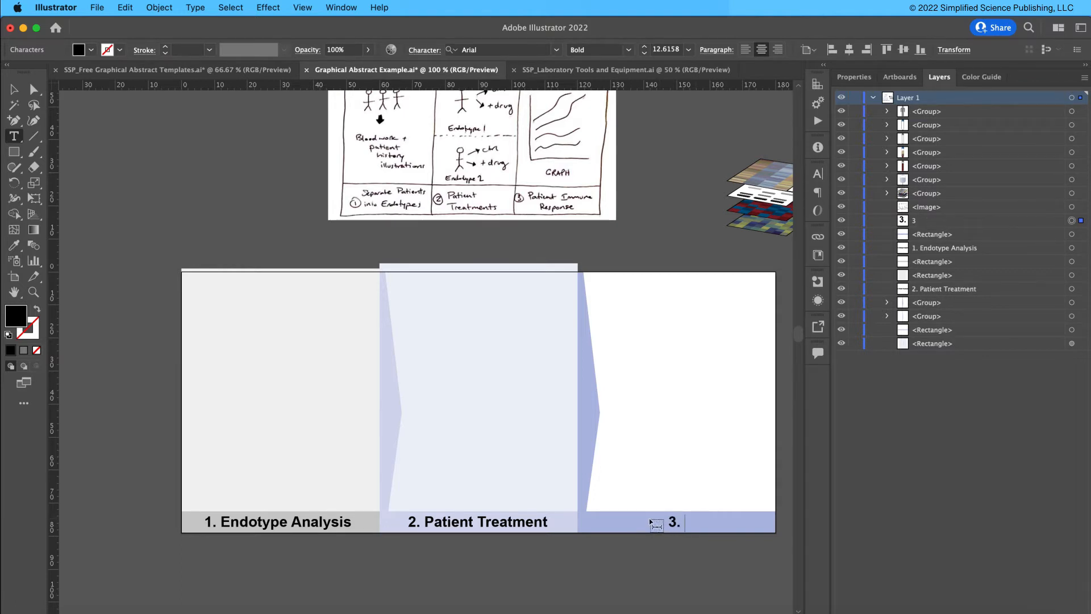
{"action": "type", "text": "Patient Immune Response"}
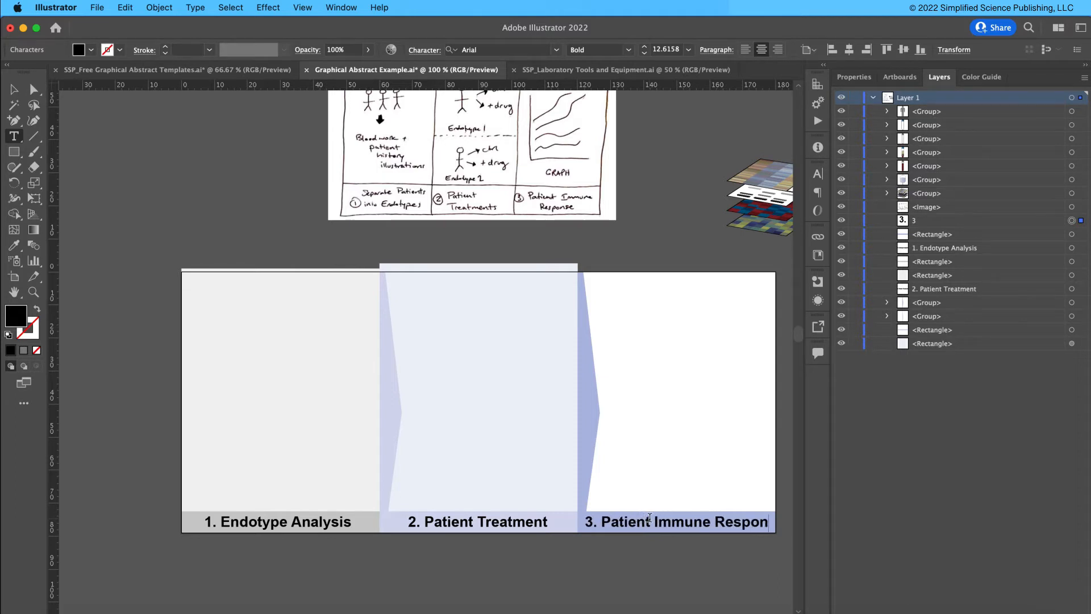
{"action": "left_click", "coordinate": [22, 91]}
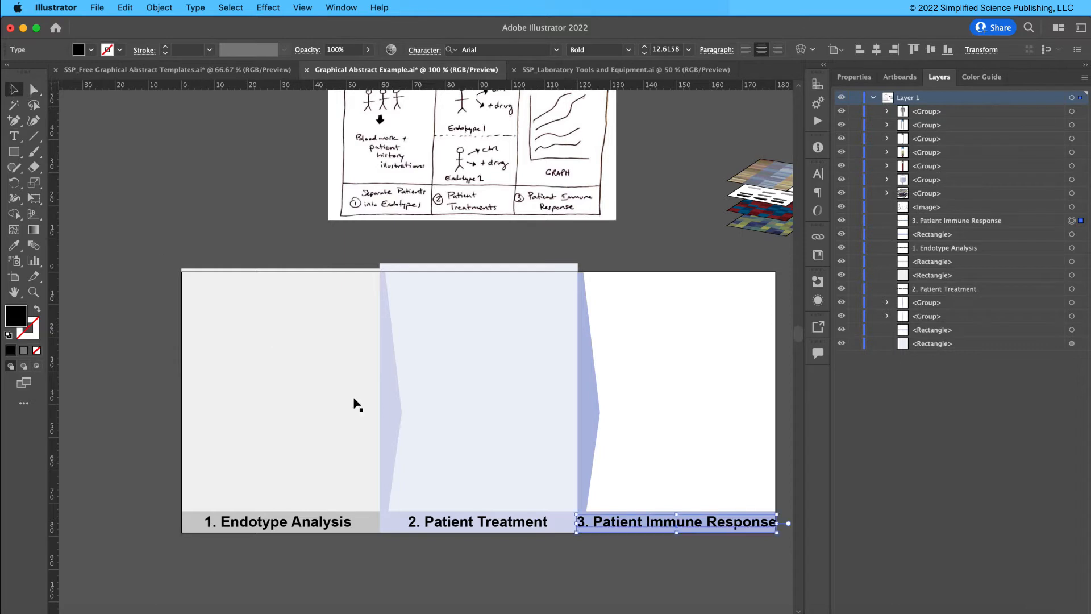
{"action": "left_click", "coordinate": [621, 557]}
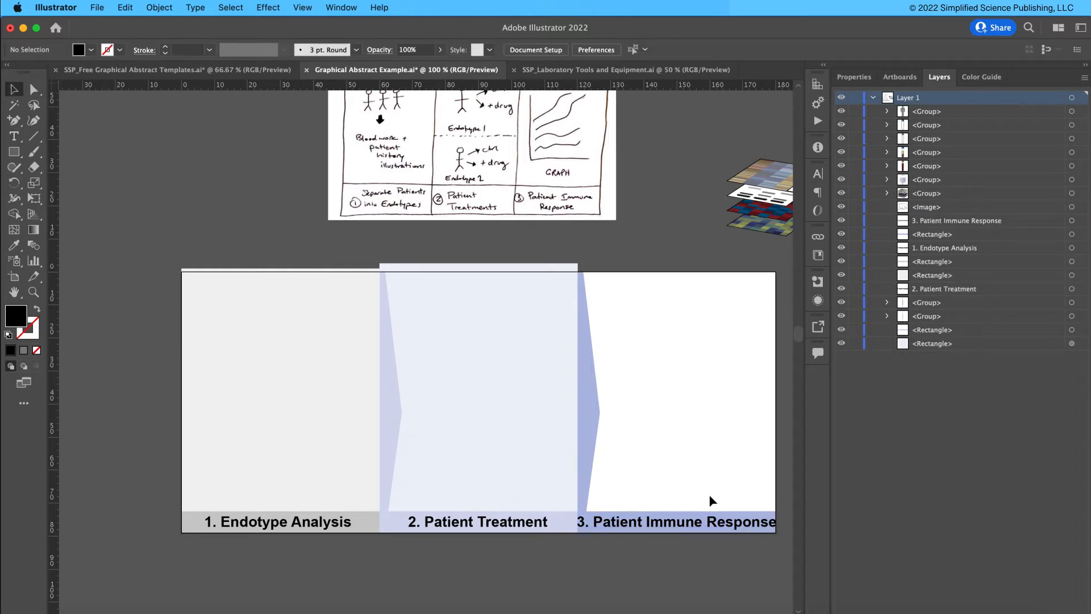
- Nudge the Patient Immune Response label left and shift the boundary between the second and third panels about 7 mm left with Direct Selection
{"action": "left_click_drag", "start_coordinate": [625, 519], "coordinate": [620, 521]}
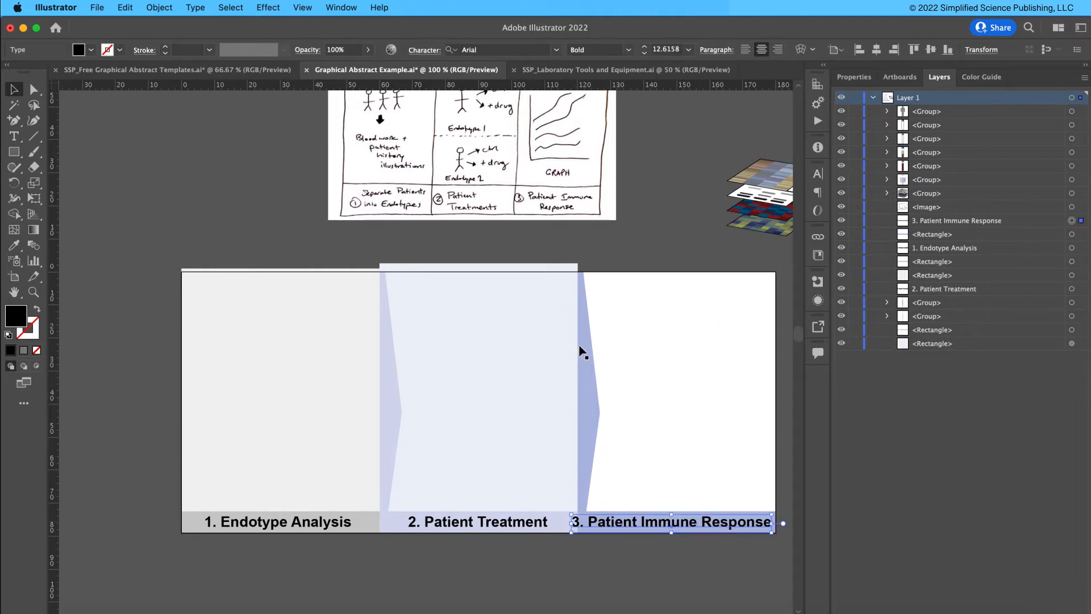
{"action": "left_click", "coordinate": [566, 523]}
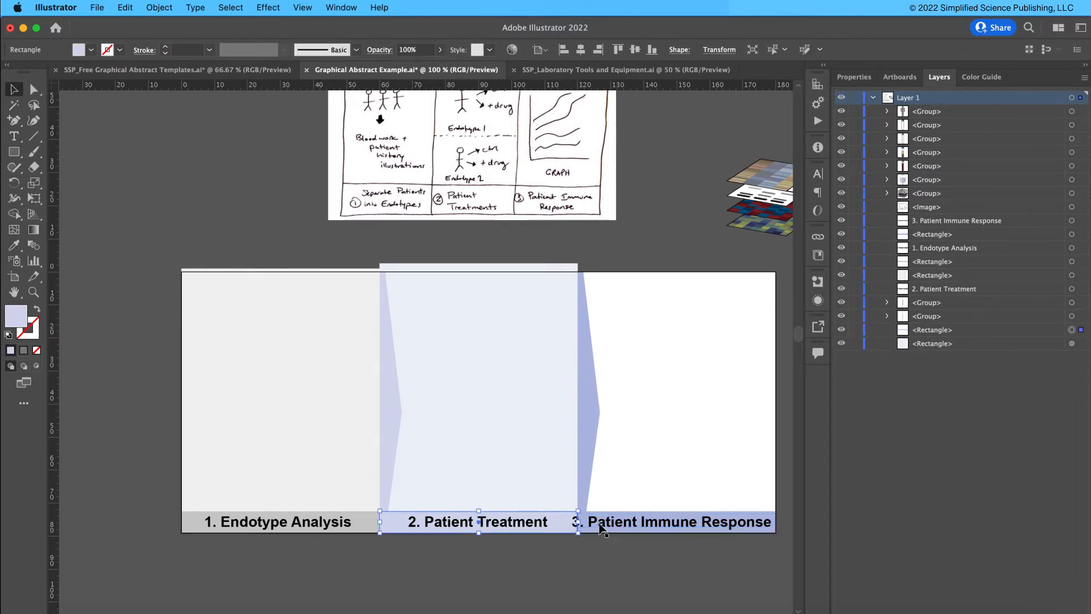
{"action": "left_click", "coordinate": [672, 416]}
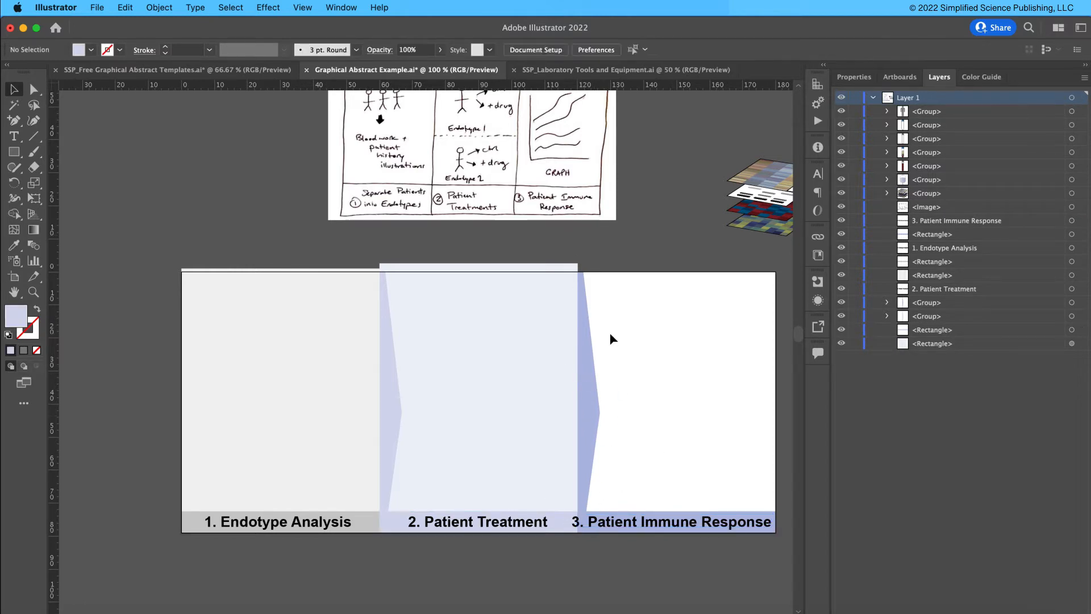
{"action": "key", "text": "a"}
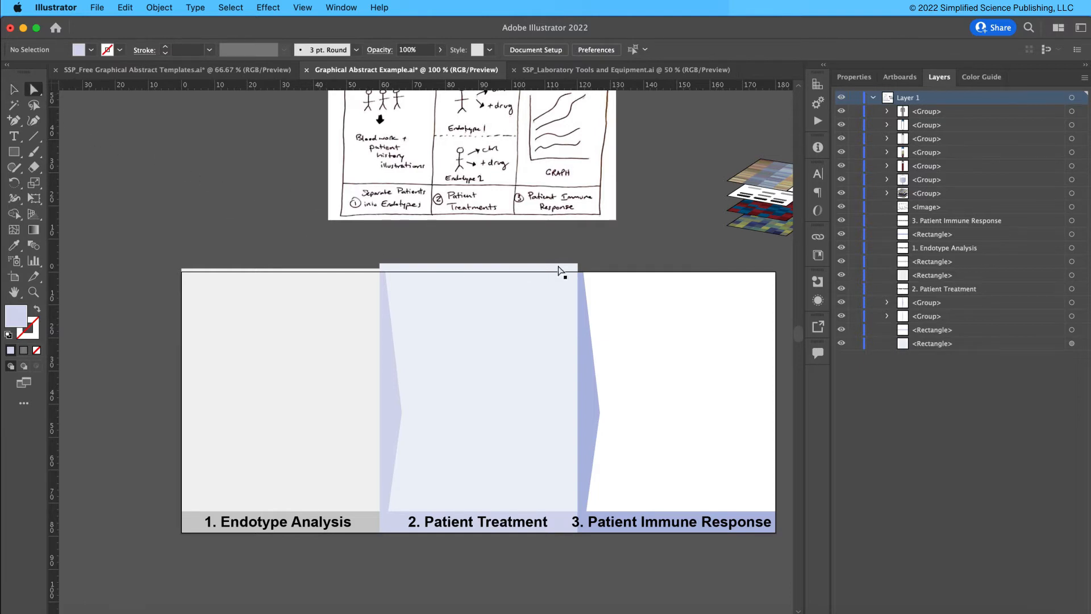
{"action": "left_click_drag", "start_coordinate": [555, 248], "coordinate": [611, 563]}
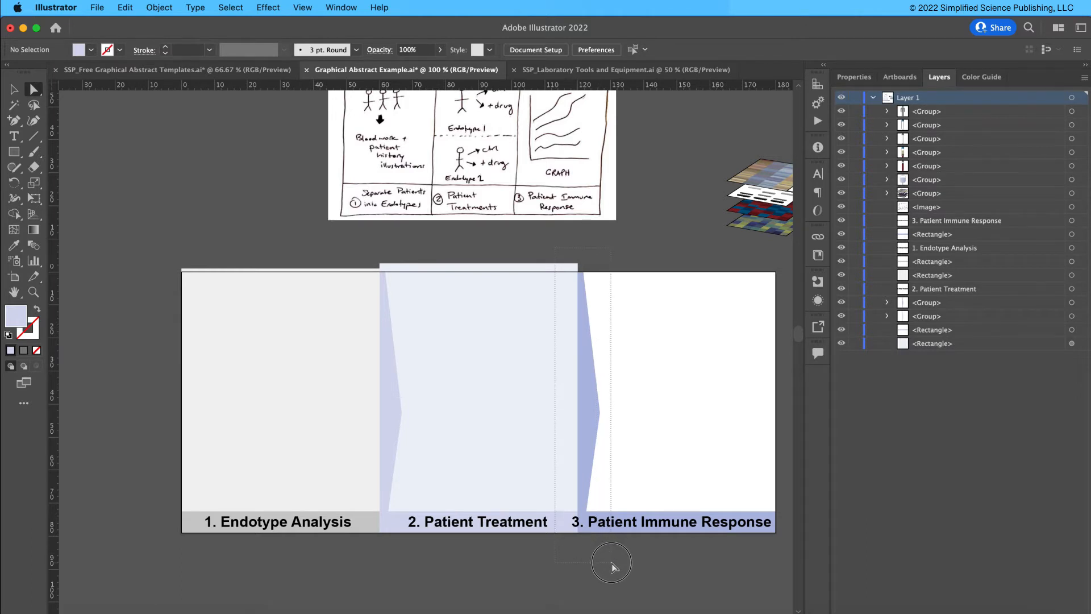
{"action": "left_click_drag", "start_coordinate": [611, 563], "coordinate": [613, 566]}
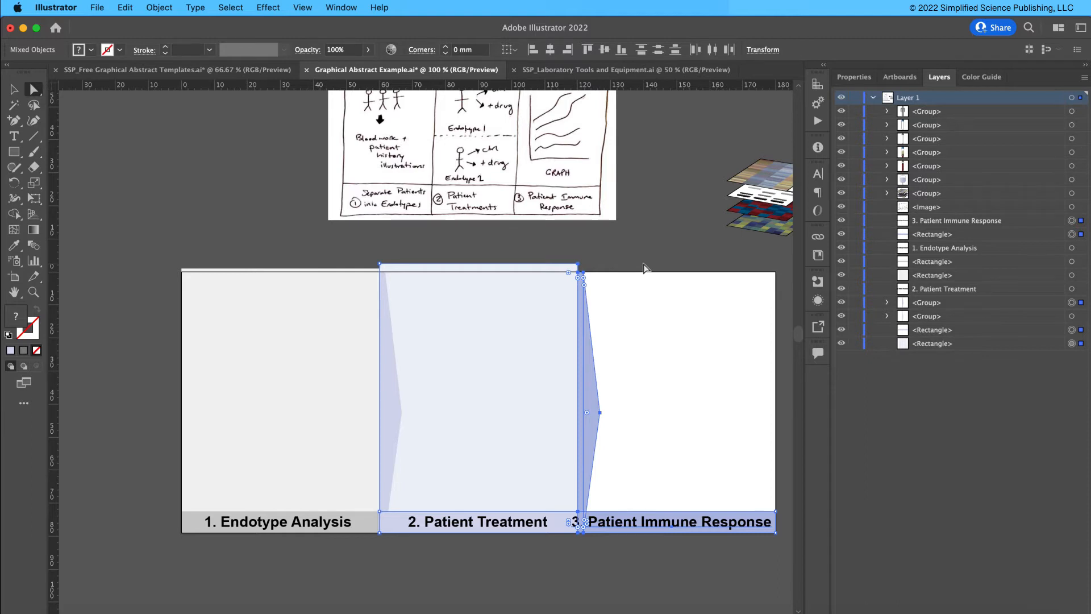
{"action": "key", "text": "shift+Left"}
{"action": "key", "text": "shift+Left"}
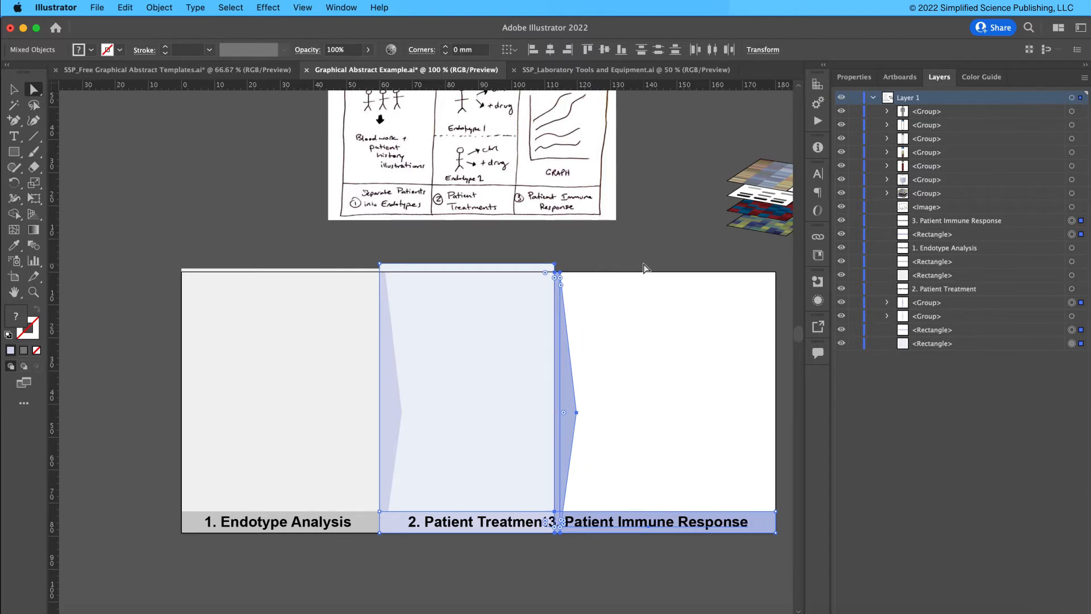
{"action": "key", "text": "shift+Right"}
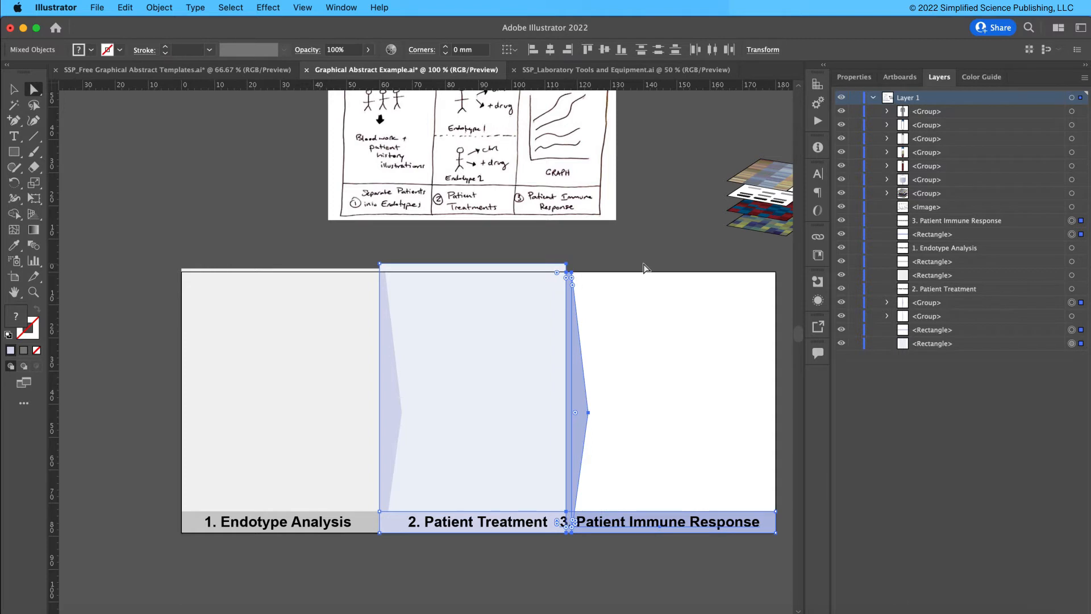
{"action": "key", "text": "shift+Left"}
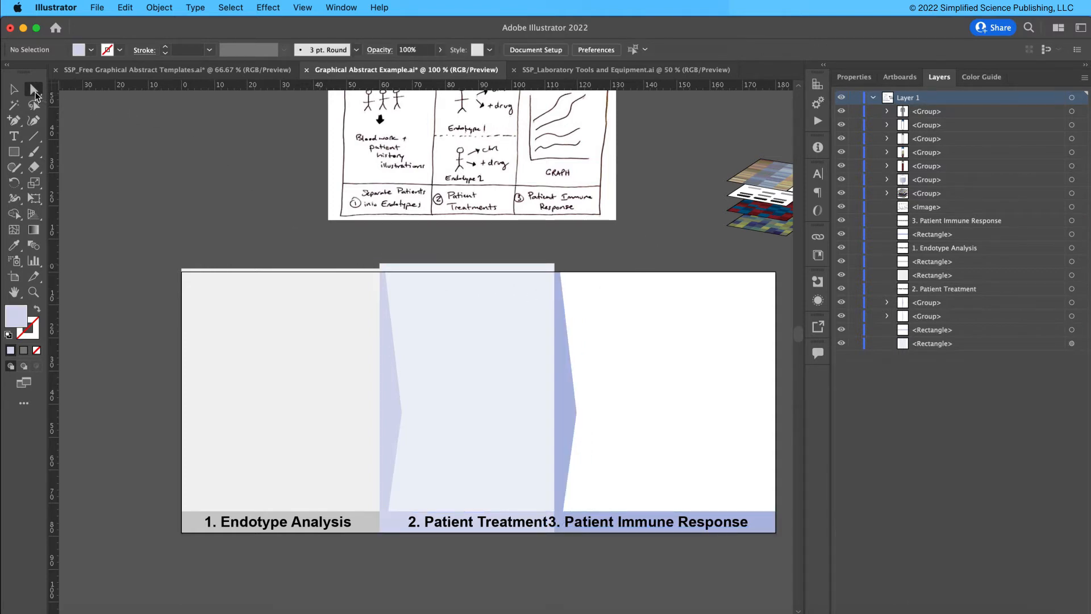
- Shift the boundary between the first and second panels, including its arrow shape, about 3.5 mm to the left
{"action": "left_click_drag", "start_coordinate": [362, 250], "coordinate": [406, 436]}
{"action": "left_click_drag", "start_coordinate": [404, 389], "coordinate": [441, 550]}
{"action": "key", "text": "super+equal"}
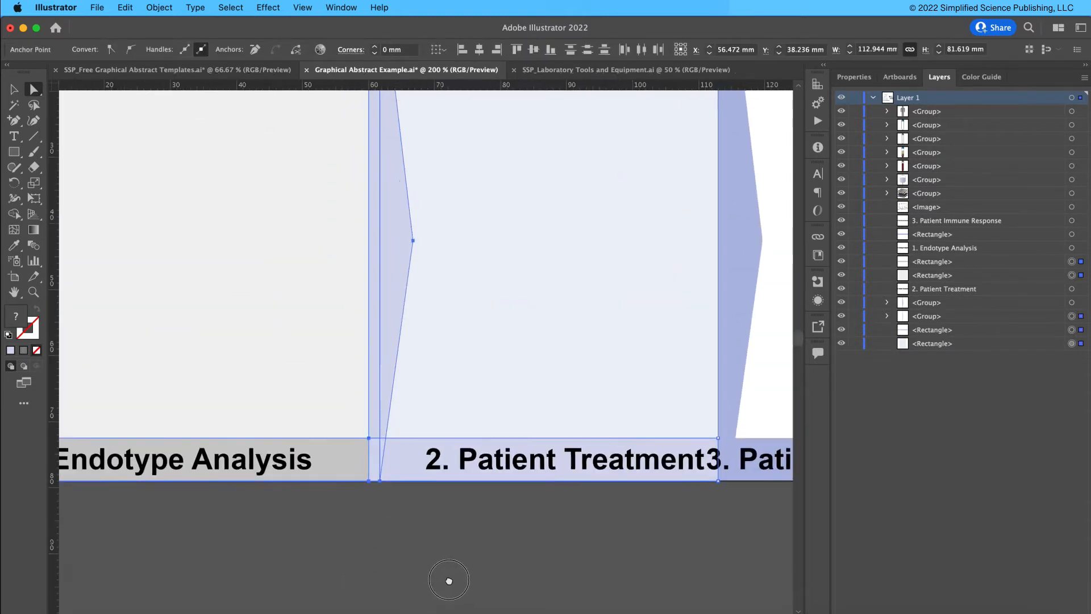
{"action": "key", "text": "super+minus"}
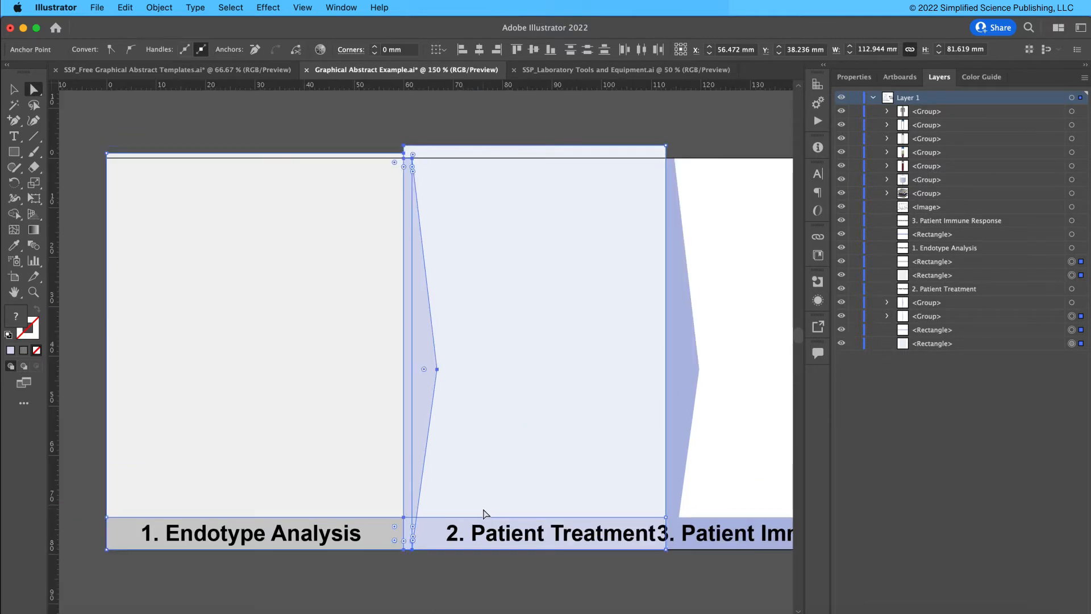
{"action": "key", "text": "shift+Left"}
{"action": "key", "text": "shift+Left"}
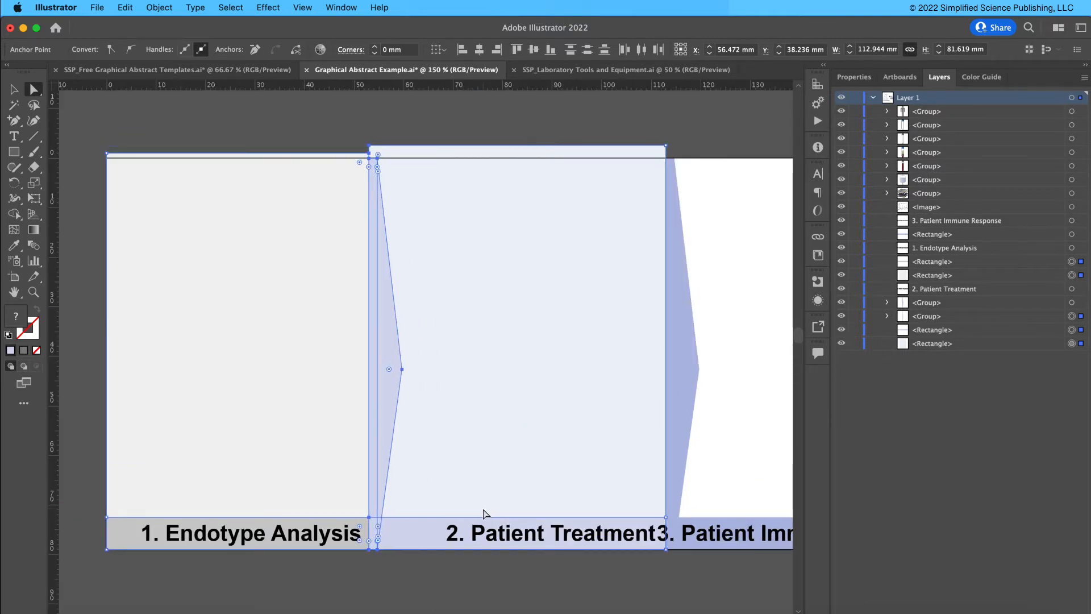
{"action": "key", "text": "shift+Right"}
{"action": "key", "text": "v"}
{"action": "left_click", "coordinate": [561, 592]}
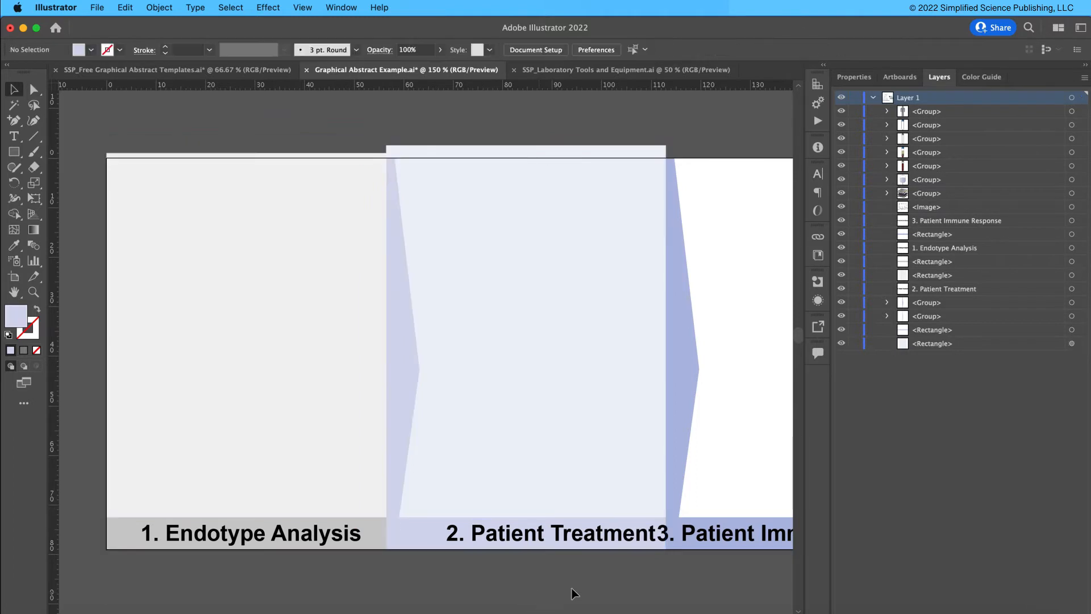
- Reposition the Patient Treatment and Patient Immune Response labels so each sits centred within its resized header bar
{"action": "left_click_drag", "start_coordinate": [574, 586], "coordinate": [471, 563]}
{"action": "left_click_drag", "start_coordinate": [455, 512], "coordinate": [433, 511]}
{"action": "left_click", "coordinate": [618, 514]}
{"action": "scroll", "coordinate": [568, 529], "scroll_direction": "right", "scroll_amount": 5}
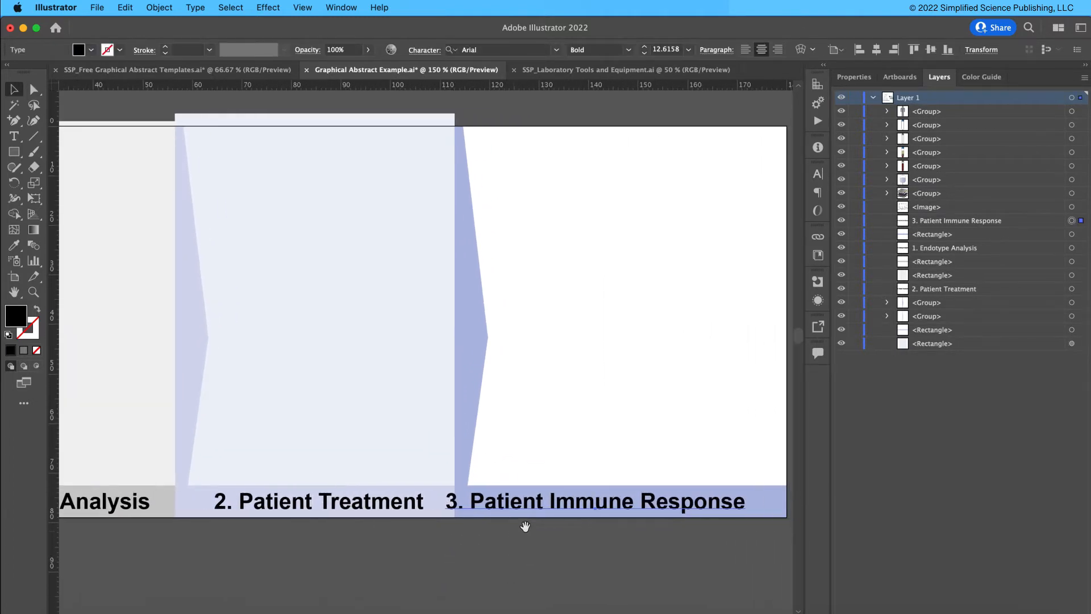
{"action": "left_click_drag", "start_coordinate": [535, 513], "coordinate": [564, 512]}
{"action": "left_click", "coordinate": [523, 544]}
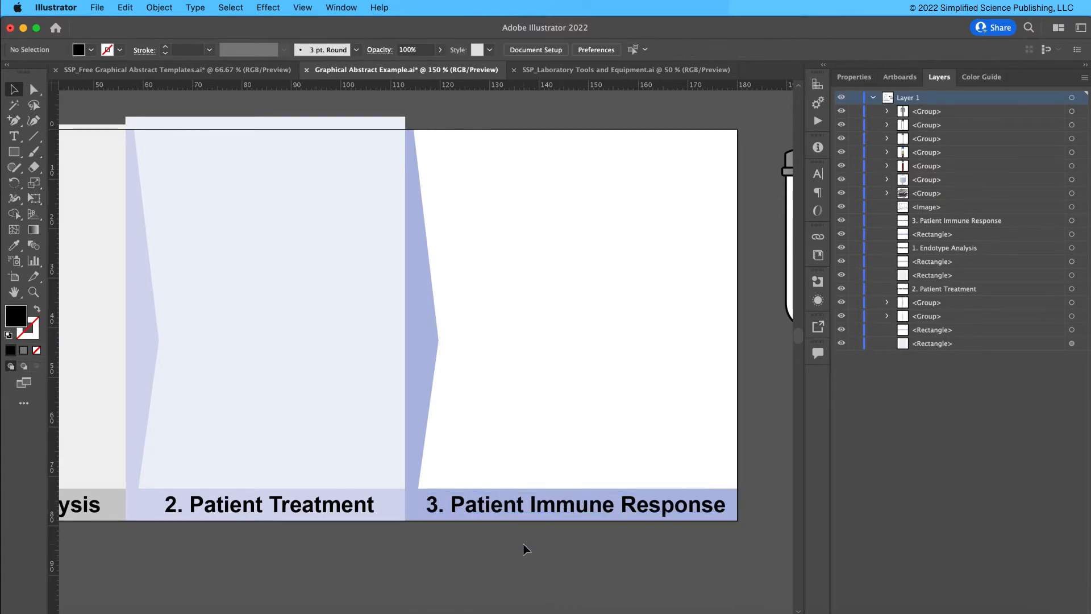
{"action": "key", "text": "super+minus"}
{"action": "left_click_drag", "start_coordinate": [372, 535], "coordinate": [487, 584]}
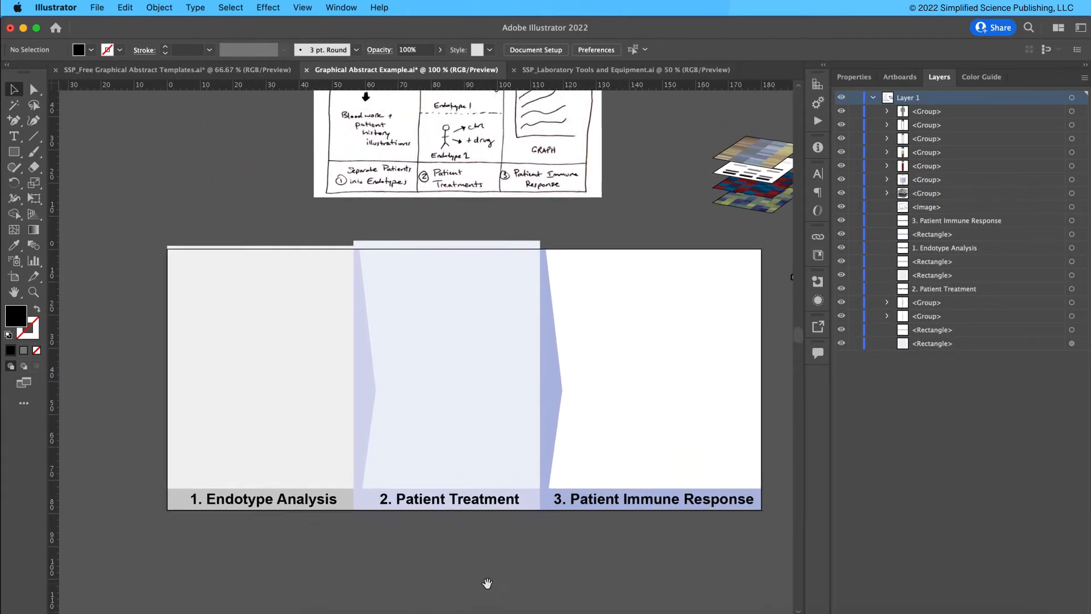
- Select the background rectangles of the Endotype Analysis and Patient Treatment panels
{"action": "left_click", "coordinate": [204, 340]}
{"action": "left_click", "coordinate": [355, 313], "text": "shift"}
{"action": "left_click", "coordinate": [386, 295]}
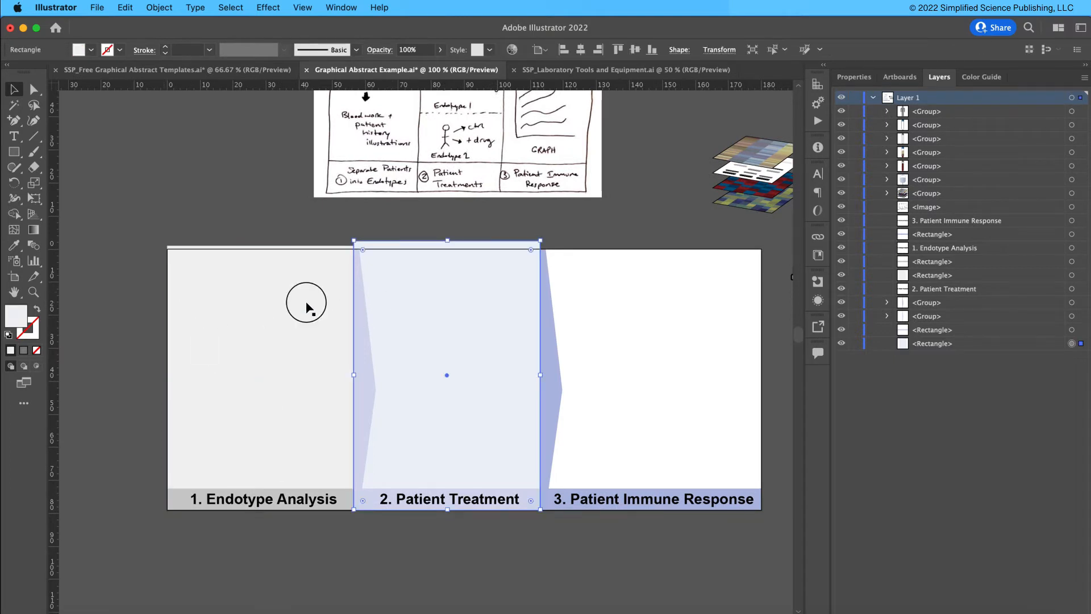
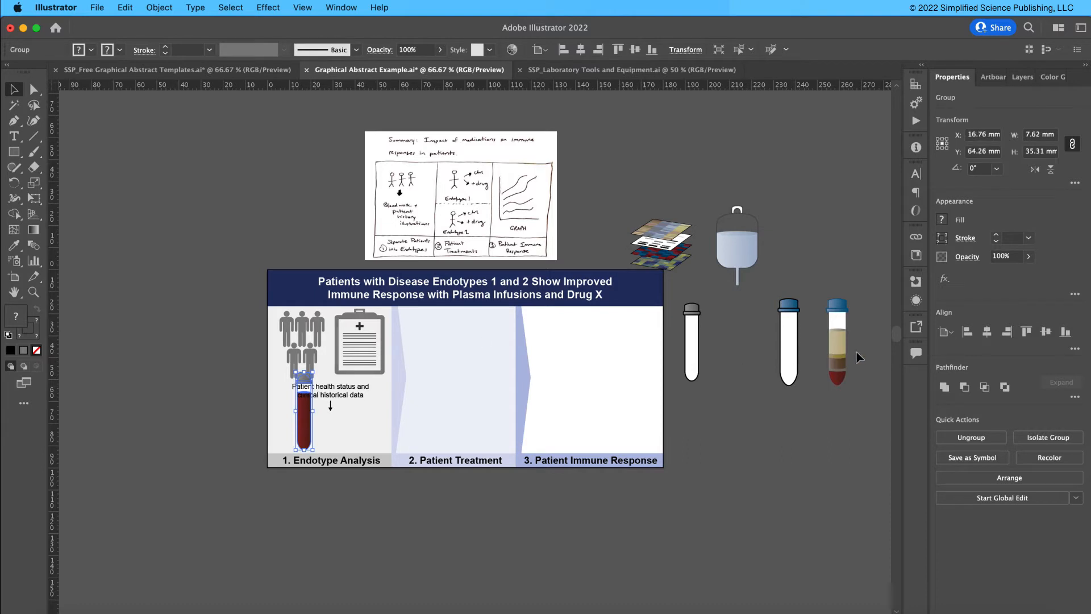
- Move the blue-capped sample tube and the stacked data layers into the Endotype Analysis panel beside the blood tube
{"action": "left_click_drag", "start_coordinate": [837, 358], "coordinate": [336, 410]}
{"action": "left_click_drag", "start_coordinate": [675, 238], "coordinate": [376, 421]}
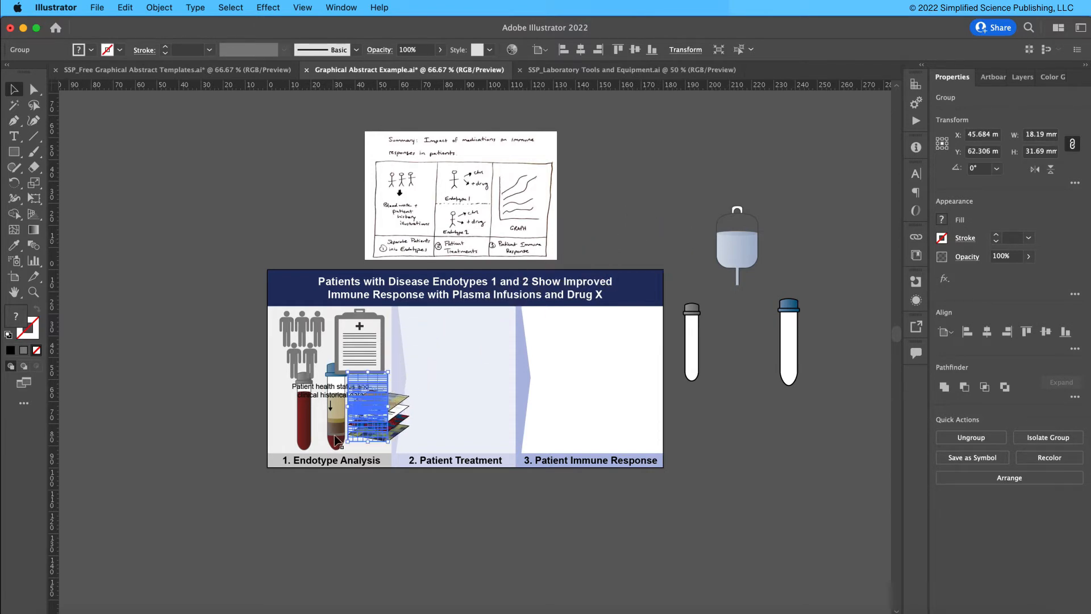
- Scale the grey-capped and blue-capped tubes down together to fit below the patient health status text
{"action": "scroll", "coordinate": [337, 439], "scroll_direction": "up", "scroll_amount": 3}
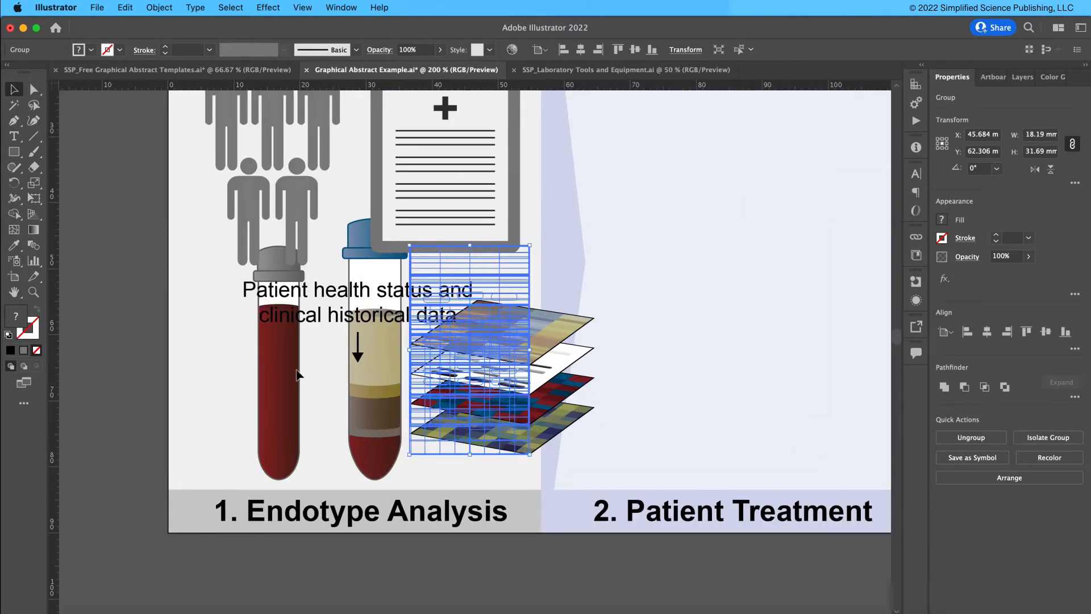
{"action": "left_click", "coordinate": [310, 371]}
{"action": "left_click", "coordinate": [390, 375], "text": "shift"}
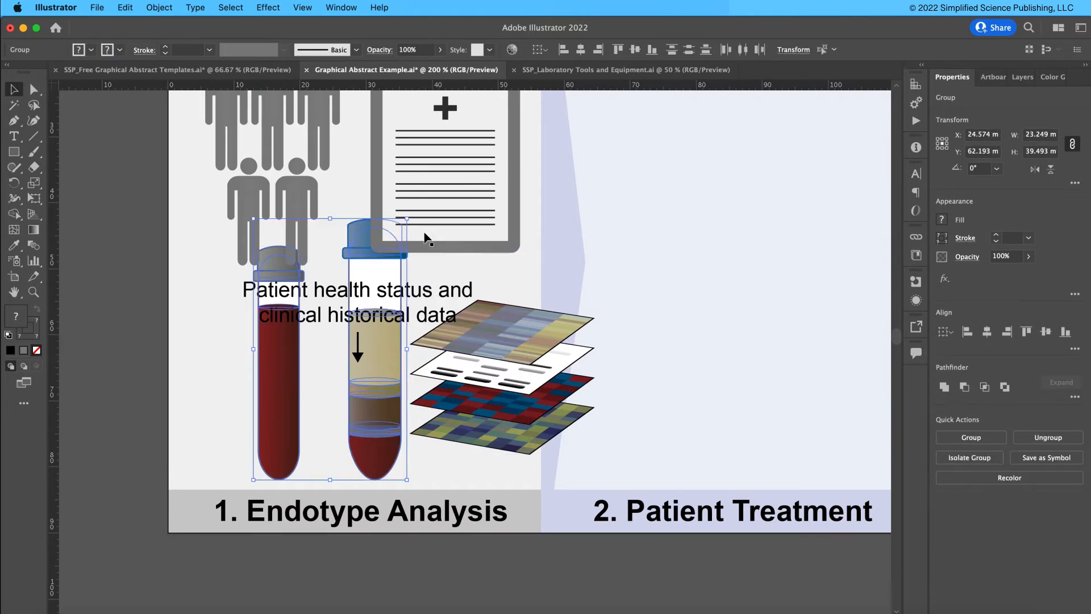
{"action": "left_click_drag", "start_coordinate": [408, 219], "coordinate": [330, 349]}
{"action": "left_click", "coordinate": [290, 388]}
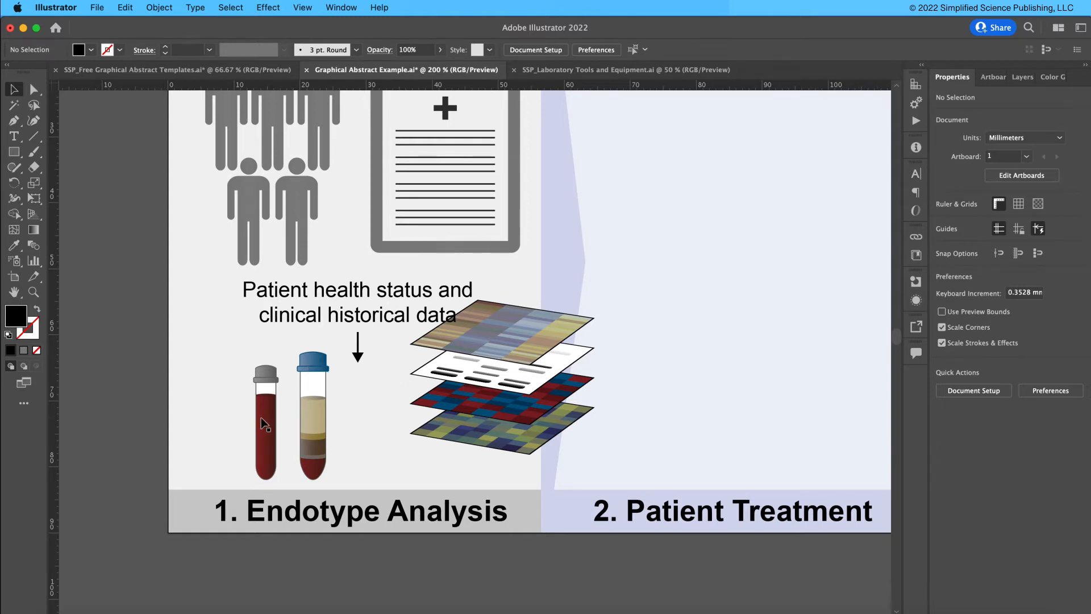
- Space the two tubes apart in the lower-left area of the Endotype Analysis panel and select the stacked data layers
{"action": "left_click_drag", "start_coordinate": [271, 418], "coordinate": [216, 417]}
{"action": "left_click_drag", "start_coordinate": [318, 404], "coordinate": [283, 388]}
{"action": "left_click", "coordinate": [503, 345]}
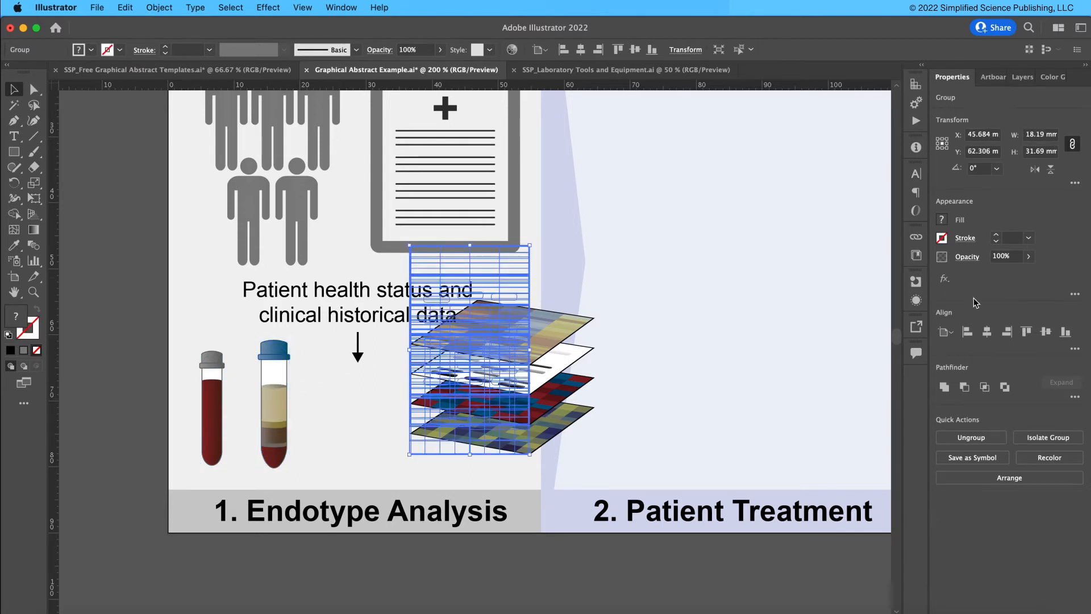
- Scale the stacked data layers down to fit inside the Endotype Analysis panel, right of the arrow below the patient health status text
{"action": "left_click", "coordinate": [64, 496]}
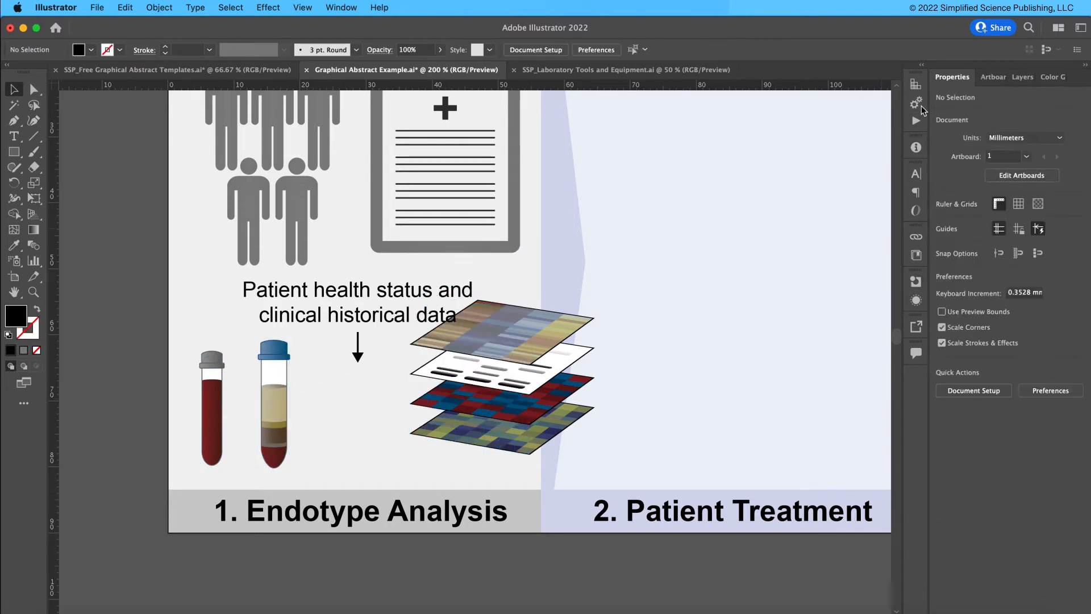
{"action": "left_click", "coordinate": [549, 328]}
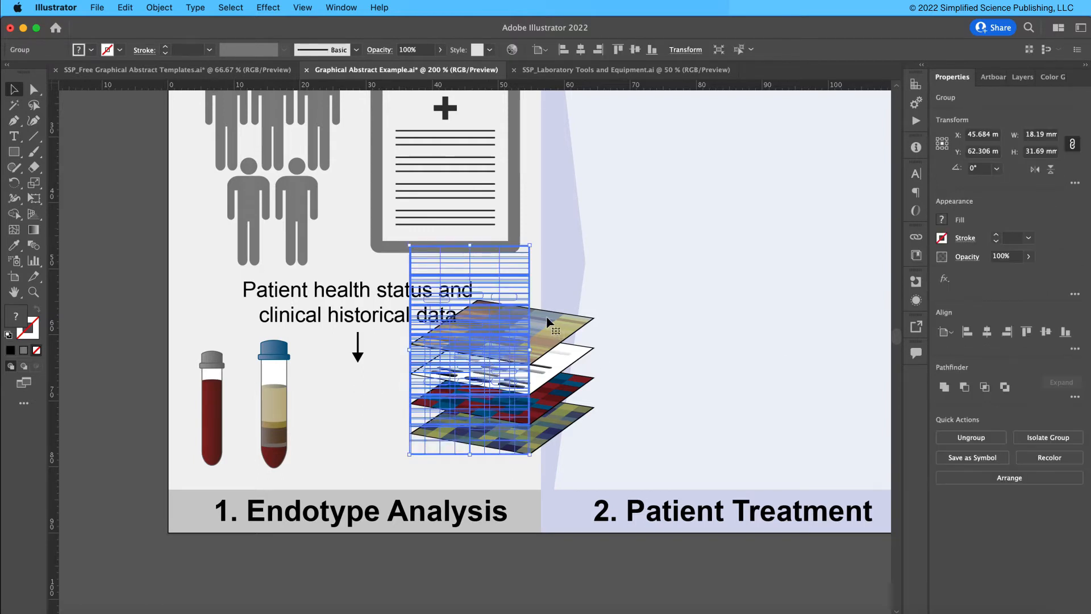
{"action": "left_click_drag", "start_coordinate": [531, 243], "coordinate": [487, 284]}
{"action": "left_click_drag", "start_coordinate": [459, 385], "coordinate": [441, 371]}
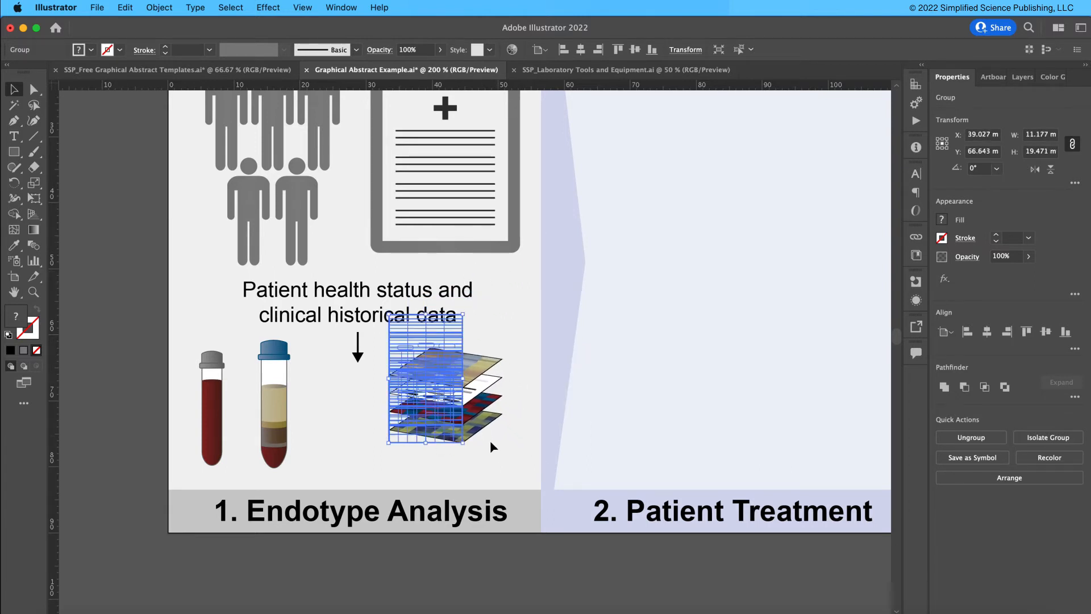
{"action": "left_click_drag", "start_coordinate": [465, 443], "coordinate": [482, 462]}
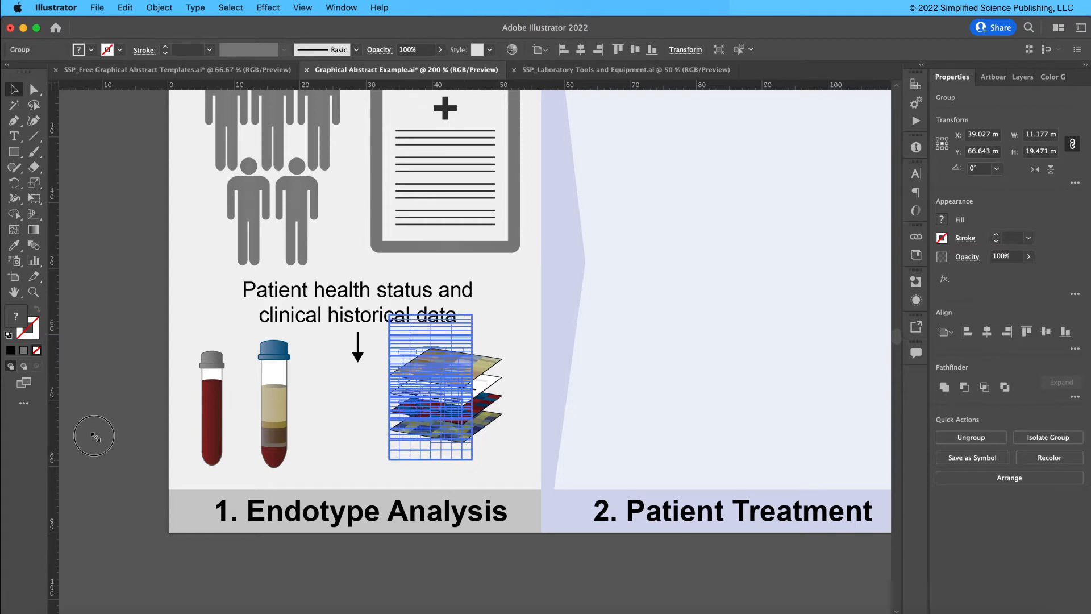
{"action": "left_click", "coordinate": [94, 437]}
- Scale the patient figures and clipboard down together to about 40 mm wide and move the health status text up beneath them
{"action": "key", "text": "super+minus"}
{"action": "key", "text": "super+minus"}
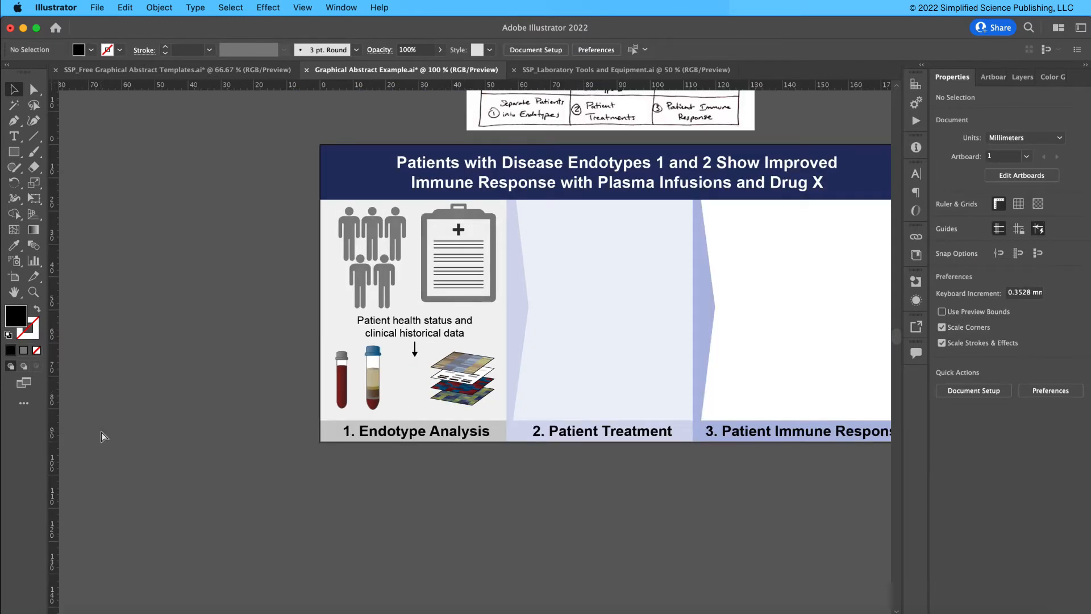
{"action": "key", "text": "super+minus"}
{"action": "left_click_drag", "start_coordinate": [275, 406], "coordinate": [25, 415]}
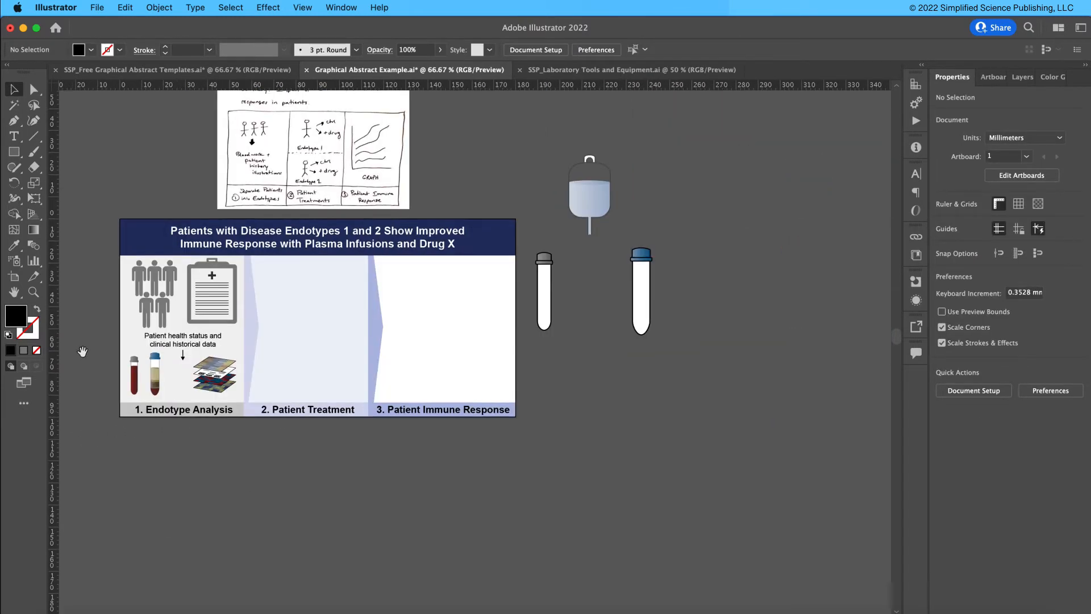
{"action": "left_click_drag", "start_coordinate": [82, 352], "coordinate": [103, 353]}
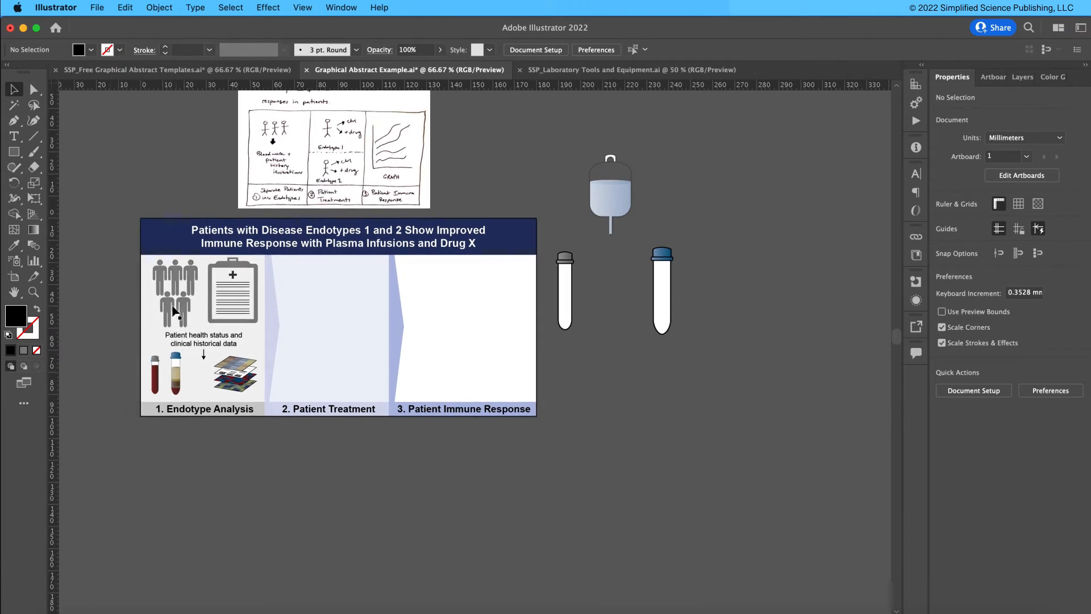
{"action": "left_click_drag", "start_coordinate": [125, 263], "coordinate": [262, 327]}
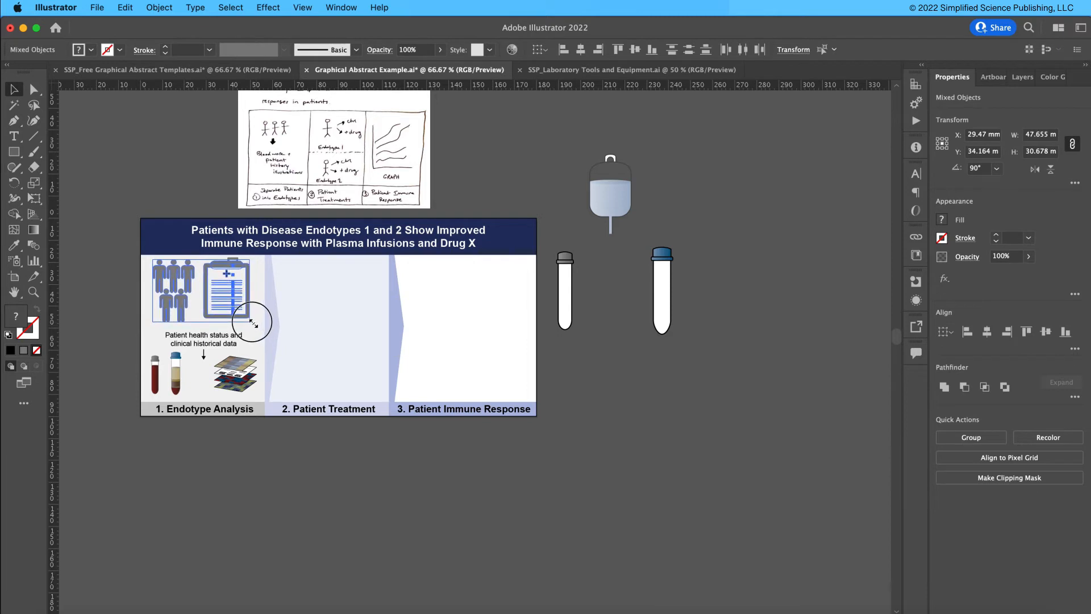
{"action": "left_click", "coordinate": [94, 286]}
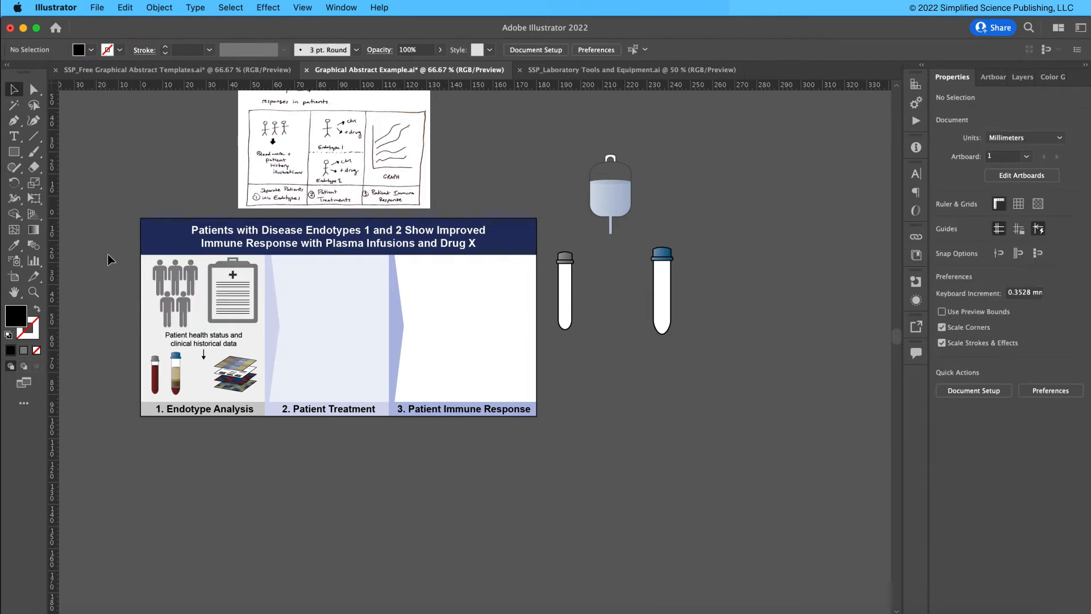
{"action": "left_click_drag", "start_coordinate": [115, 254], "coordinate": [241, 316]}
{"action": "left_click_drag", "start_coordinate": [222, 262], "coordinate": [229, 265]}
{"action": "left_click_drag", "start_coordinate": [205, 340], "coordinate": [206, 331]}
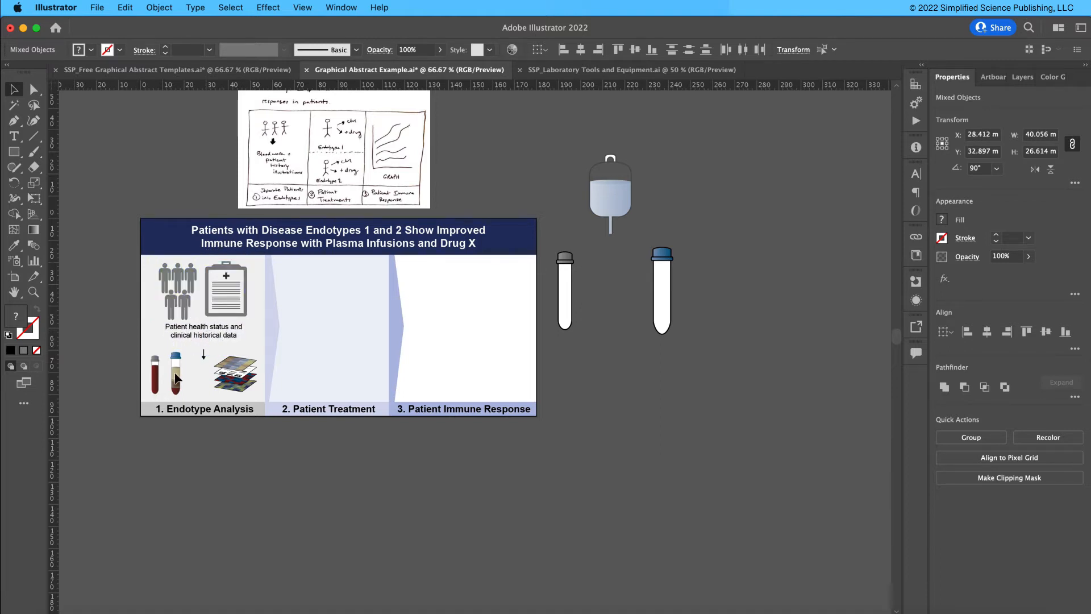
{"action": "left_click", "coordinate": [127, 342]}
{"action": "left_click", "coordinate": [208, 339]}
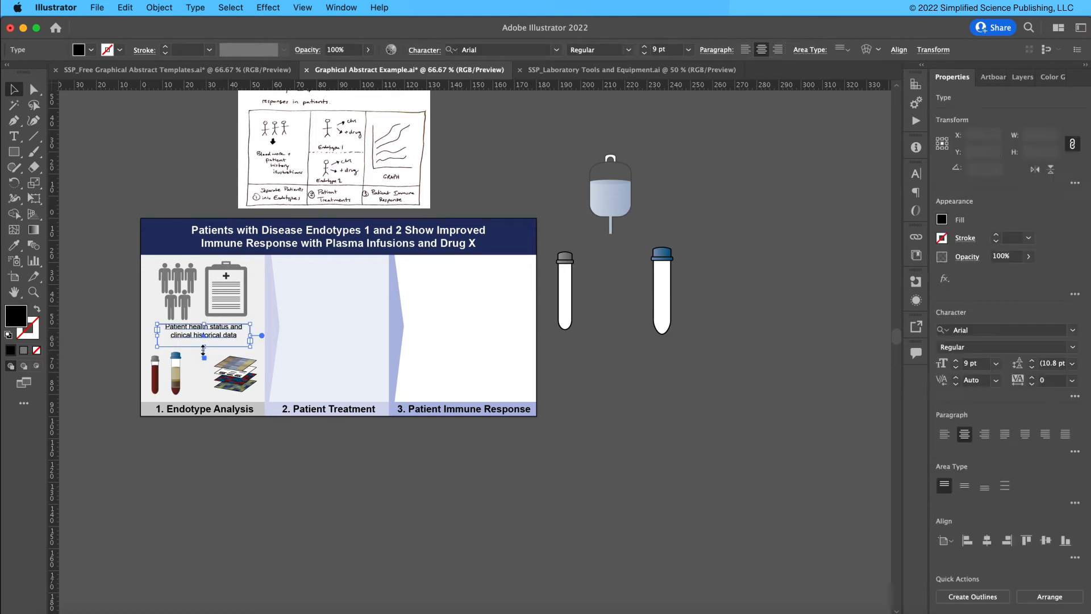
{"action": "left_click", "coordinate": [114, 339]}
- Extend the artboard's lower edge slightly downward to add space below the panel labels
{"action": "left_click", "coordinate": [14, 277]}
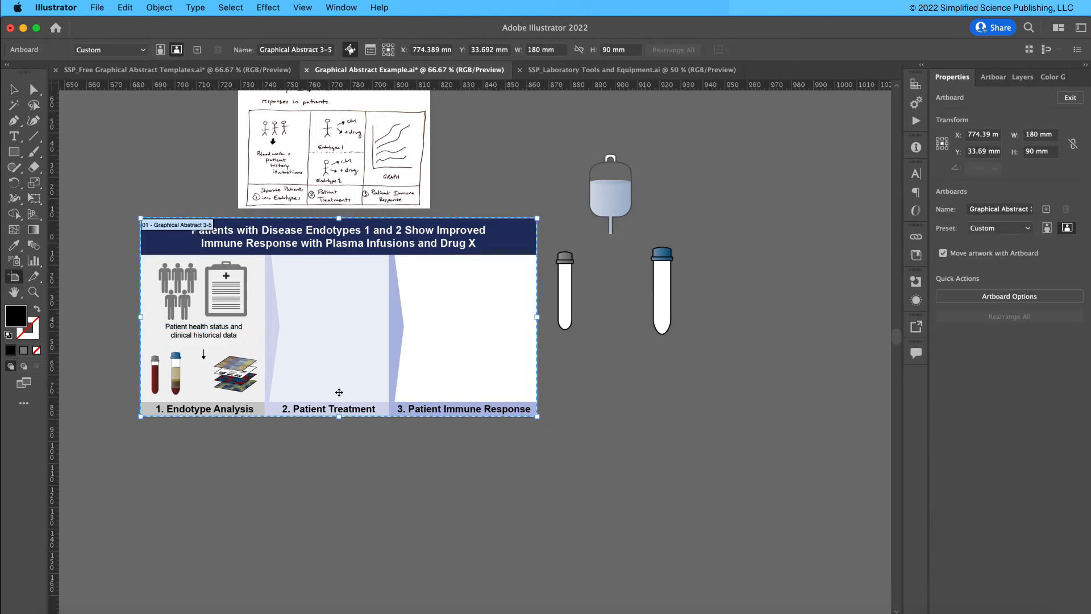
{"action": "left_click_drag", "start_coordinate": [340, 419], "coordinate": [335, 430]}
{"action": "key", "text": "Escape"}
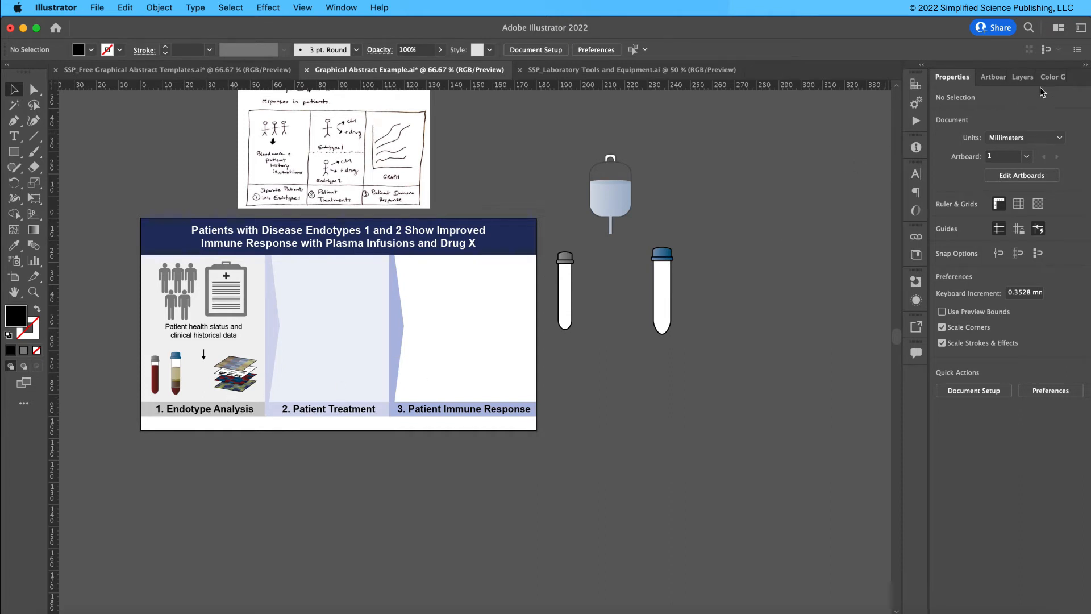
- Unlock the Background group and ungroup it into its separate text, rectangle and polygon objects
{"action": "left_click", "coordinate": [1022, 76]}
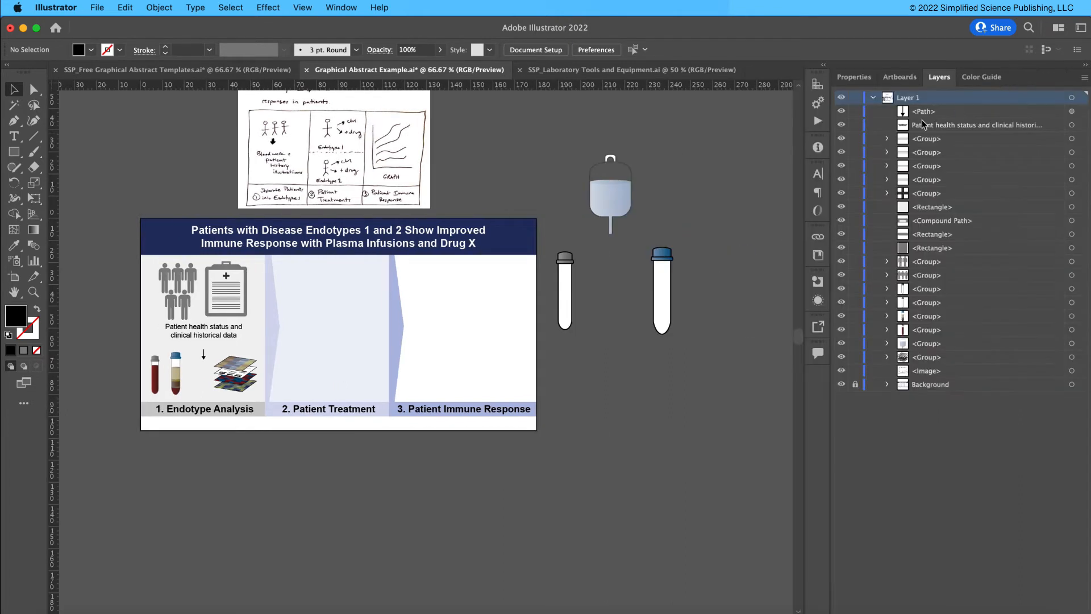
{"action": "left_click", "coordinate": [890, 386]}
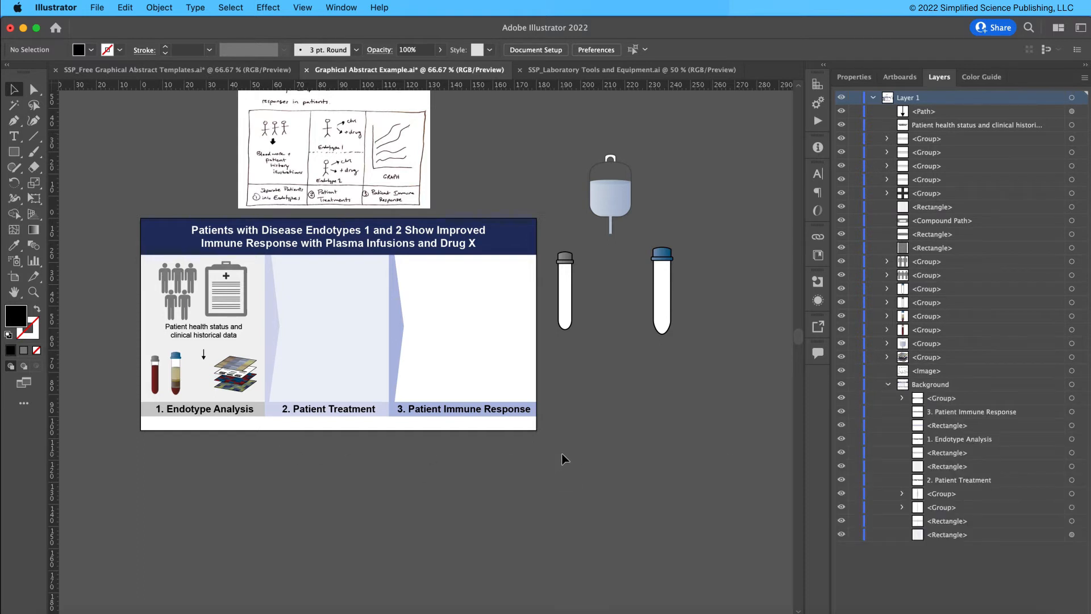
{"action": "left_click", "coordinate": [149, 408]}
{"action": "key", "text": "shift+super+g"}
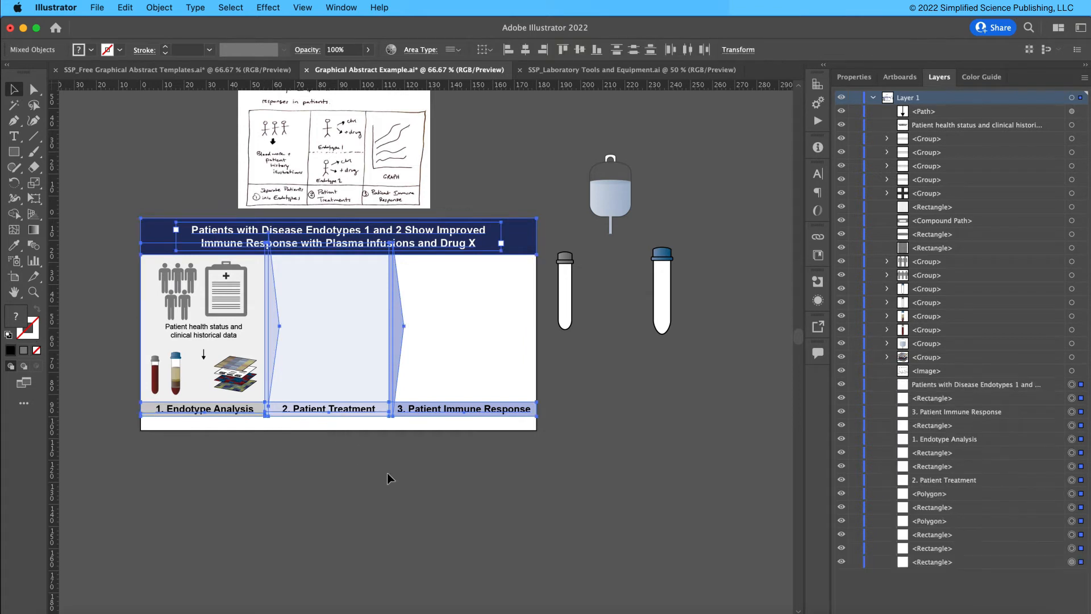
- Move the three numbered panel labels and their coloured bars down to Y 93.434 mm, at the lower edge of the extended artboard
{"action": "left_click", "coordinate": [390, 472]}
{"action": "left_click_drag", "start_coordinate": [226, 419], "coordinate": [160, 411]}
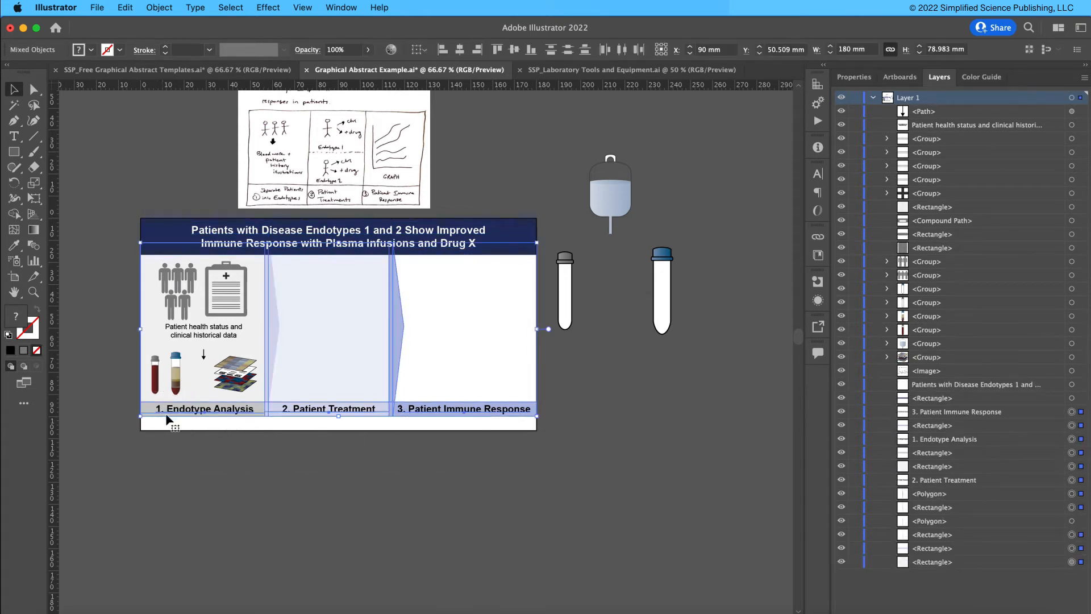
{"action": "left_click", "coordinate": [247, 394], "text": "shift"}
{"action": "left_click", "coordinate": [344, 389], "text": "shift"}
{"action": "left_click", "coordinate": [459, 381], "text": "shift"}
{"action": "left_click", "coordinate": [398, 359], "text": "shift"}
{"action": "left_click", "coordinate": [264, 356], "text": "shift"}
{"action": "left_click", "coordinate": [267, 354], "text": "shift"}
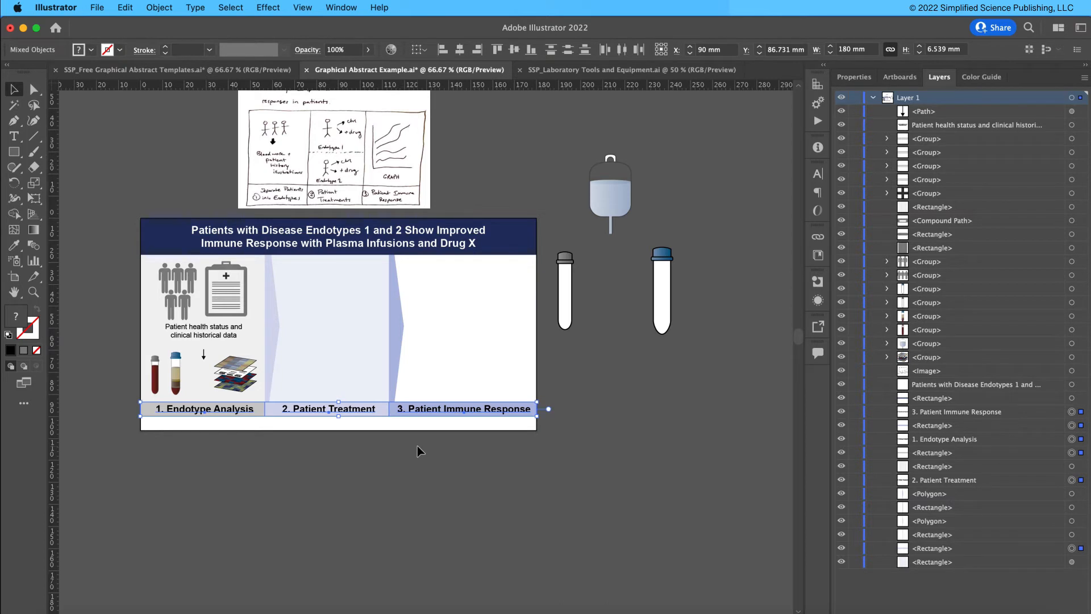
{"action": "key", "text": "Down"}
{"action": "key", "text": "Down"}
{"action": "key", "text": "Down"}
{"action": "key", "text": "Down"}
{"action": "key", "text": "Down"}
{"action": "key", "text": "Down"}
{"action": "key", "text": "Down"}
{"action": "key", "text": "Down"}
{"action": "key", "text": "Down"}
{"action": "key", "text": "Down"}
{"action": "key", "text": "Down"}
{"action": "key", "text": "Down"}
{"action": "key", "text": "Down"}
{"action": "key", "text": "Down"}
{"action": "key", "text": "Down"}
{"action": "key", "text": "Down"}
{"action": "key", "text": "Down"}
{"action": "key", "text": "Down"}
{"action": "key", "text": "Down"}
{"action": "key", "text": "Down"}
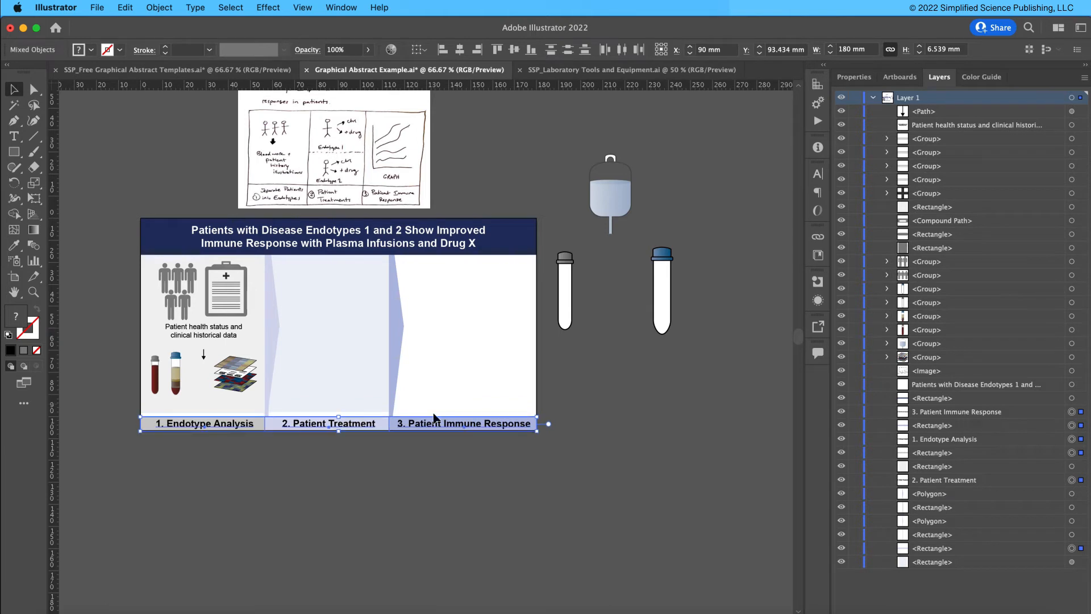
- Extend the Endotype Analysis and Patient Treatment background rectangles down to meet the label bars
{"action": "left_click", "coordinate": [319, 324]}
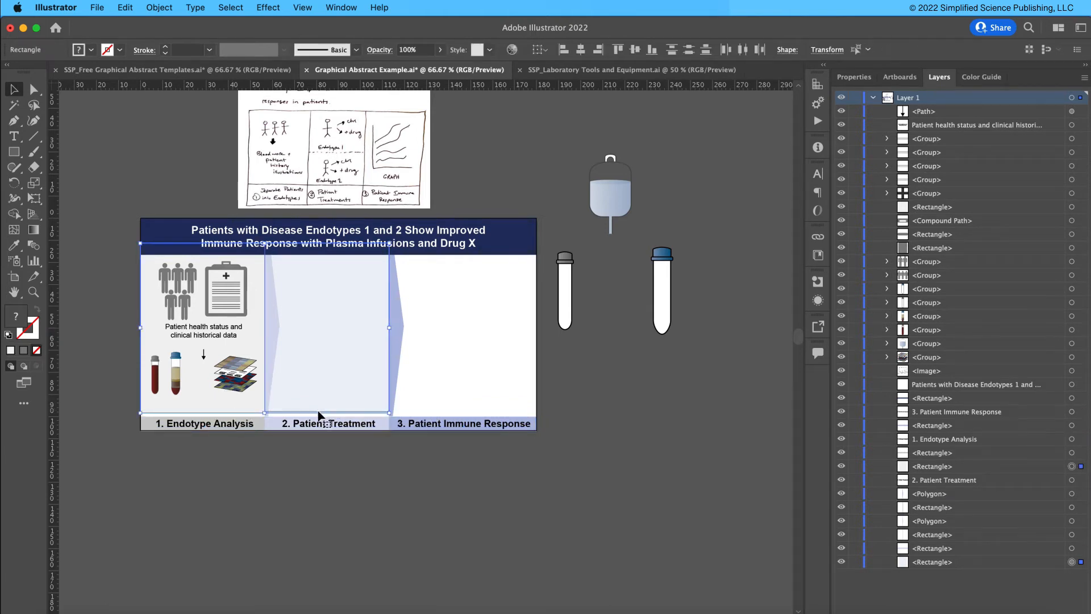
{"action": "left_click_drag", "start_coordinate": [264, 413], "coordinate": [263, 421]}
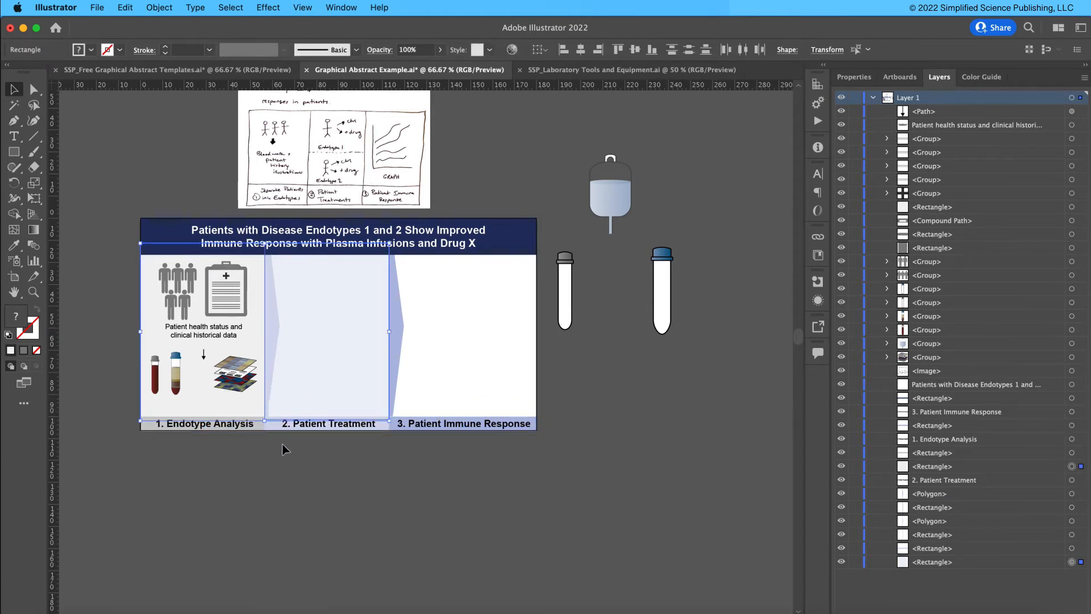
{"action": "left_click", "coordinate": [464, 467]}
- Stretch the arrow-shaped dividers and their vertical strips between the panels down to meet the label bars
{"action": "left_click", "coordinate": [397, 375]}
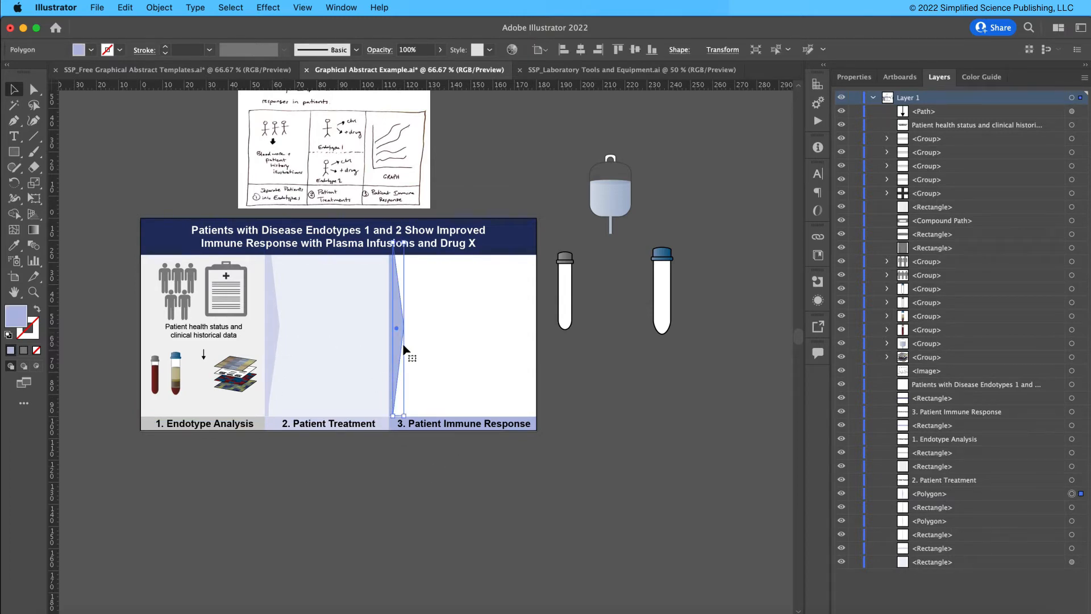
{"action": "key", "text": "super+plus"}
{"action": "key", "text": "super+plus"}
{"action": "left_click_drag", "start_coordinate": [411, 352], "coordinate": [463, 319]}
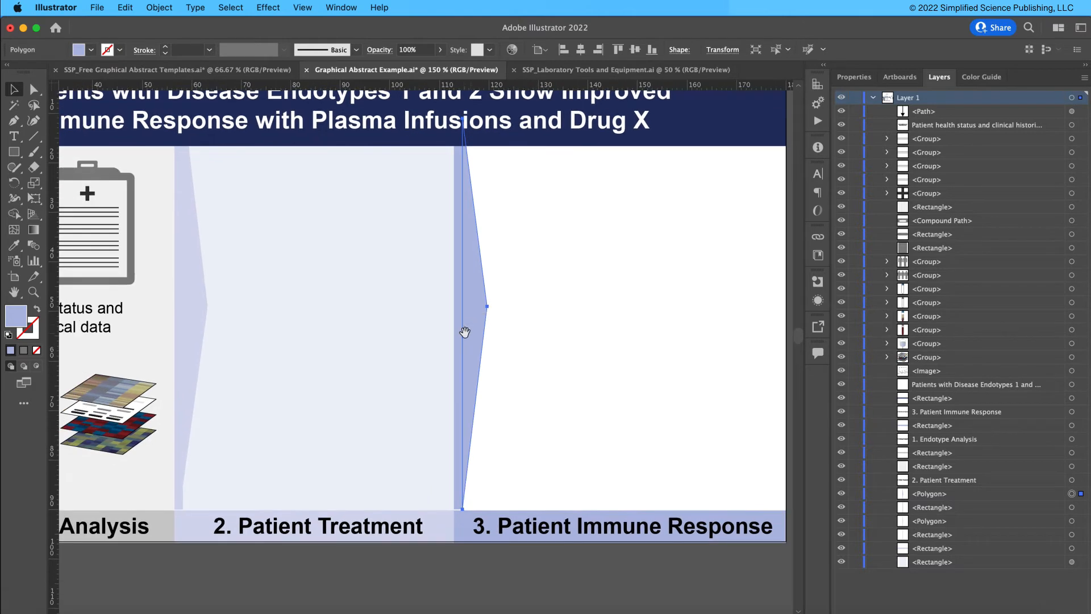
{"action": "left_click", "coordinate": [455, 358], "text": "shift"}
{"action": "left_click", "coordinate": [191, 348], "text": "shift"}
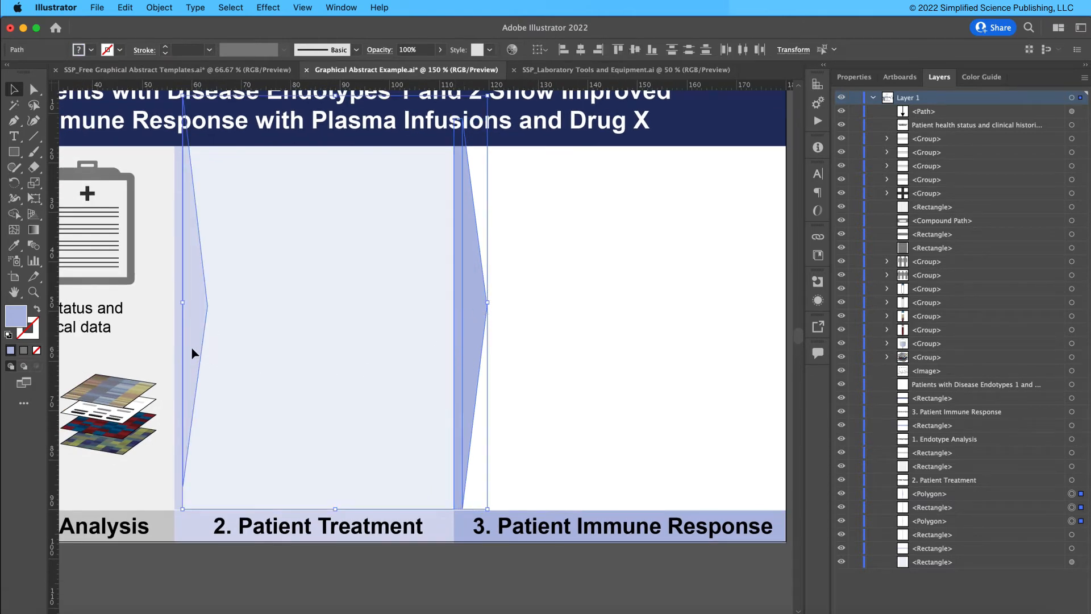
{"action": "left_click", "coordinate": [177, 358], "text": "shift"}
{"action": "left_click", "coordinate": [157, 445], "text": "shift"}
{"action": "left_click", "coordinate": [181, 502], "text": "shift"}
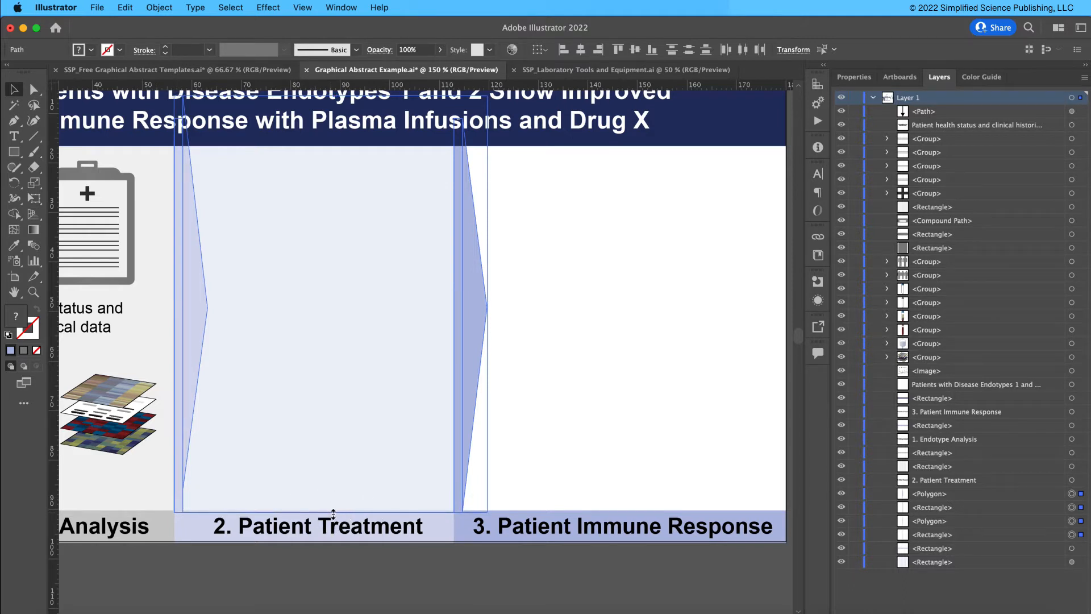
{"action": "left_click", "coordinate": [375, 600]}
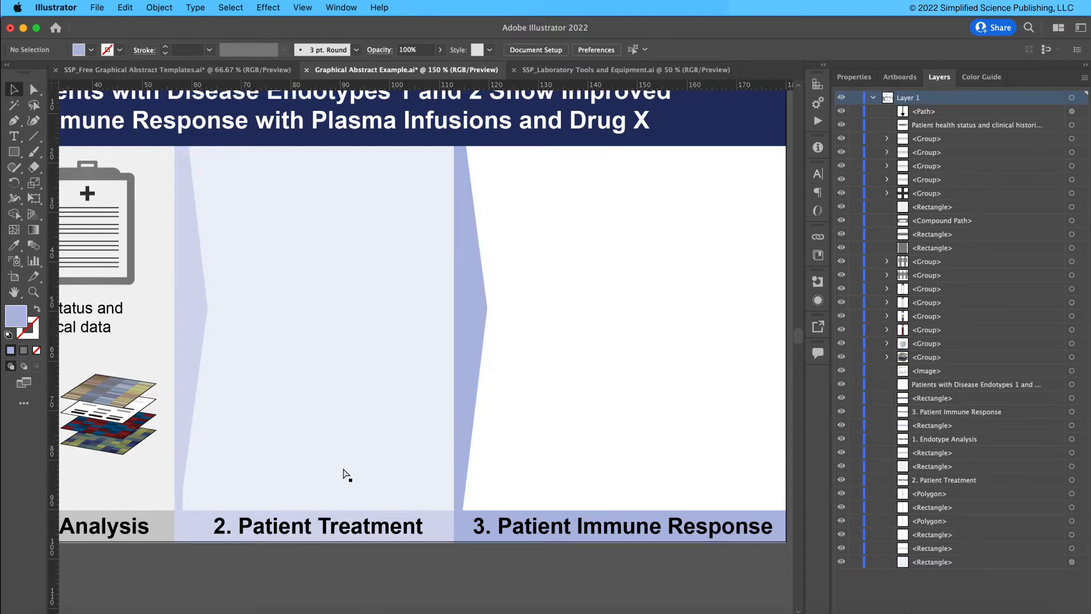
- Lower only the tip anchor points of both arrow-shaped dividers by four nudges to centre them in the taller panels
{"action": "key", "text": "super+minus"}
{"action": "key", "text": "a"}
{"action": "left_click", "coordinate": [280, 321]}
{"action": "left_click", "coordinate": [464, 320], "text": "shift"}
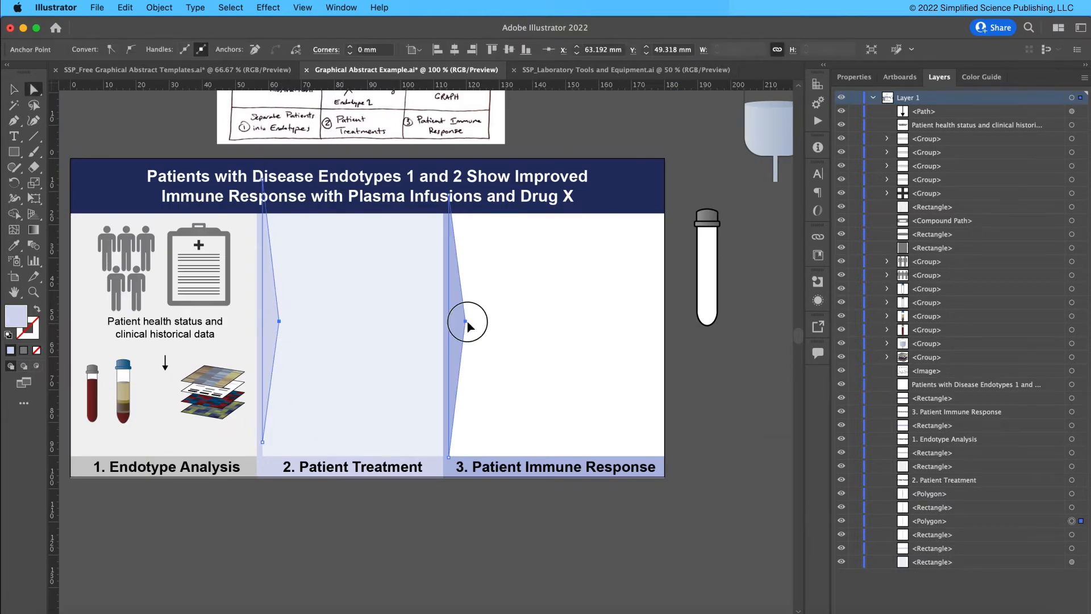
{"action": "key", "text": "Down"}
{"action": "key", "text": "Down"}
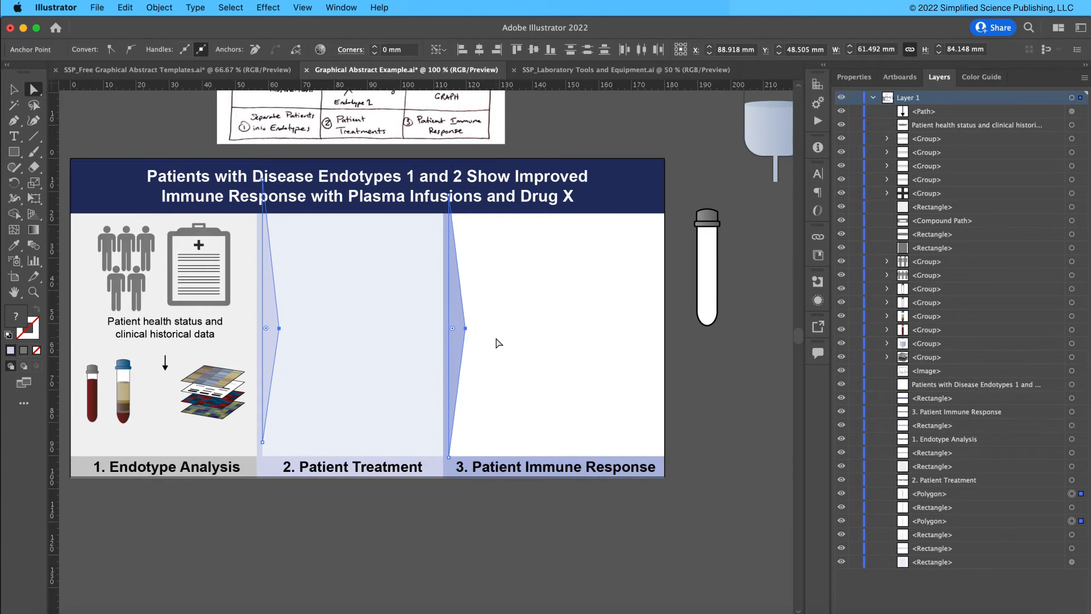
{"action": "key", "text": "Down"}
{"action": "key", "text": "Down"}
{"action": "key", "text": "v"}
{"action": "left_click", "coordinate": [407, 551]}
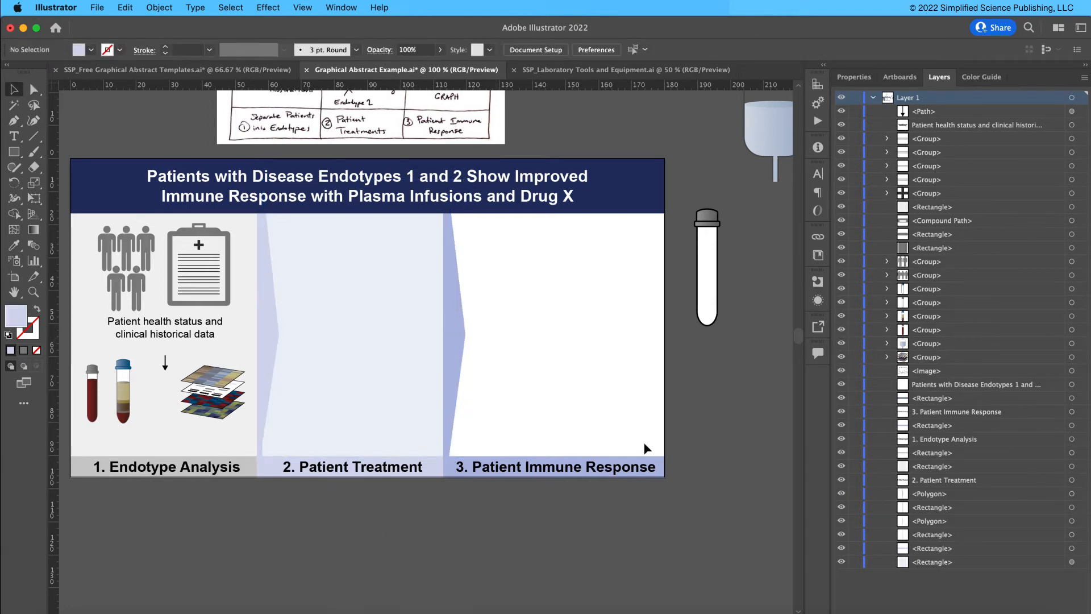
- Try to group the title, panel labels, bars and backgrounds and lock the group, and undo it
{"action": "left_click_drag", "start_coordinate": [546, 542], "coordinate": [198, 445]}
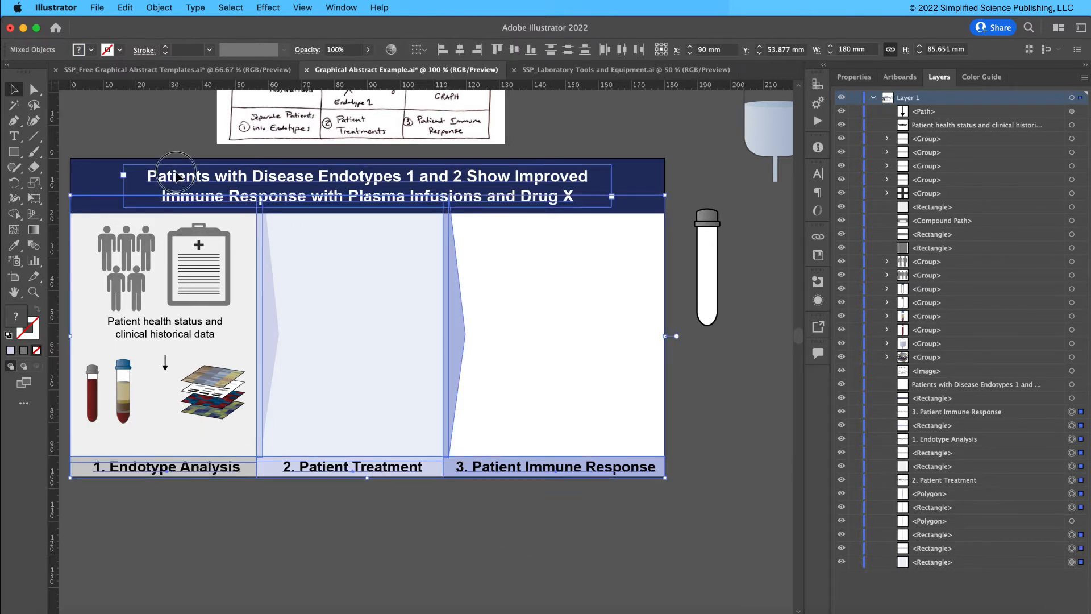
{"action": "left_click", "coordinate": [165, 173], "text": "shift"}
{"action": "left_click", "coordinate": [98, 178], "text": "shift"}
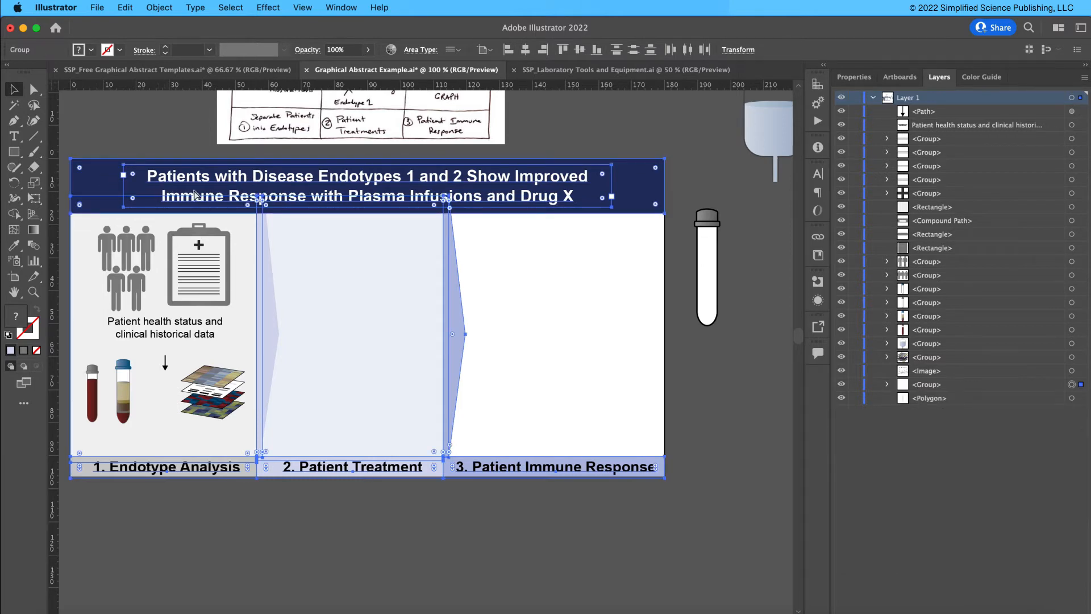
{"action": "key", "text": "super+g"}
{"action": "left_click", "coordinate": [854, 384]}
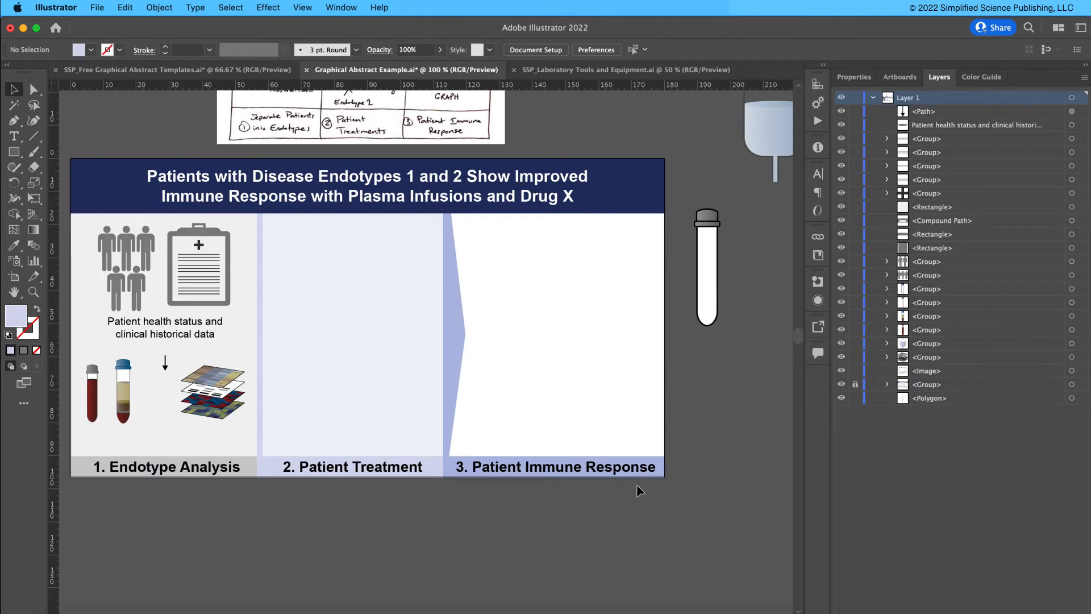
{"action": "key", "text": "super+z"}
{"action": "key", "text": "super+z"}
{"action": "left_click", "coordinate": [323, 506]}
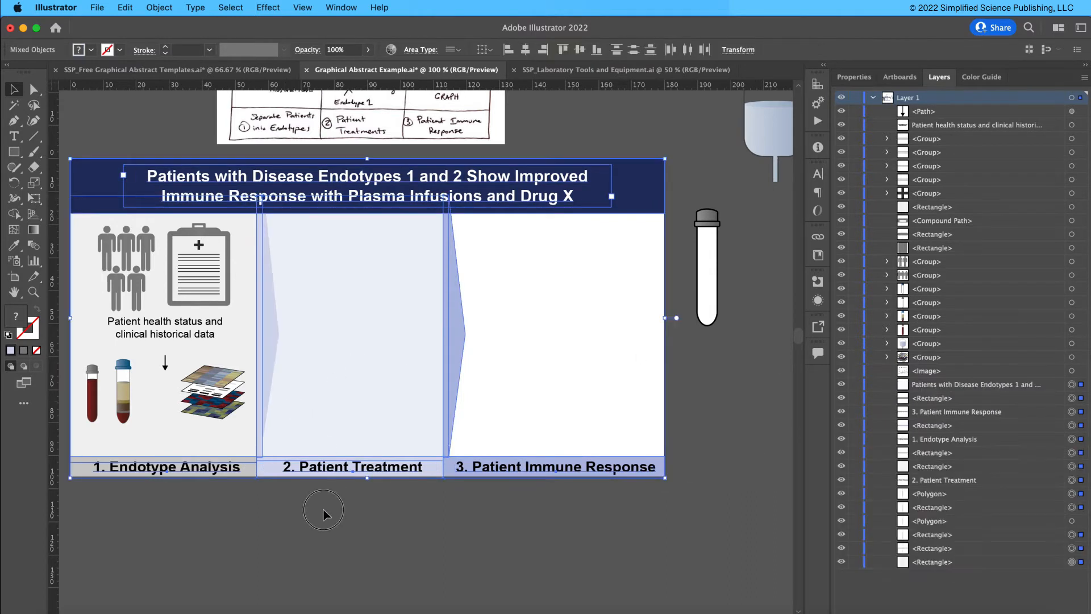
{"action": "left_click", "coordinate": [271, 353]}
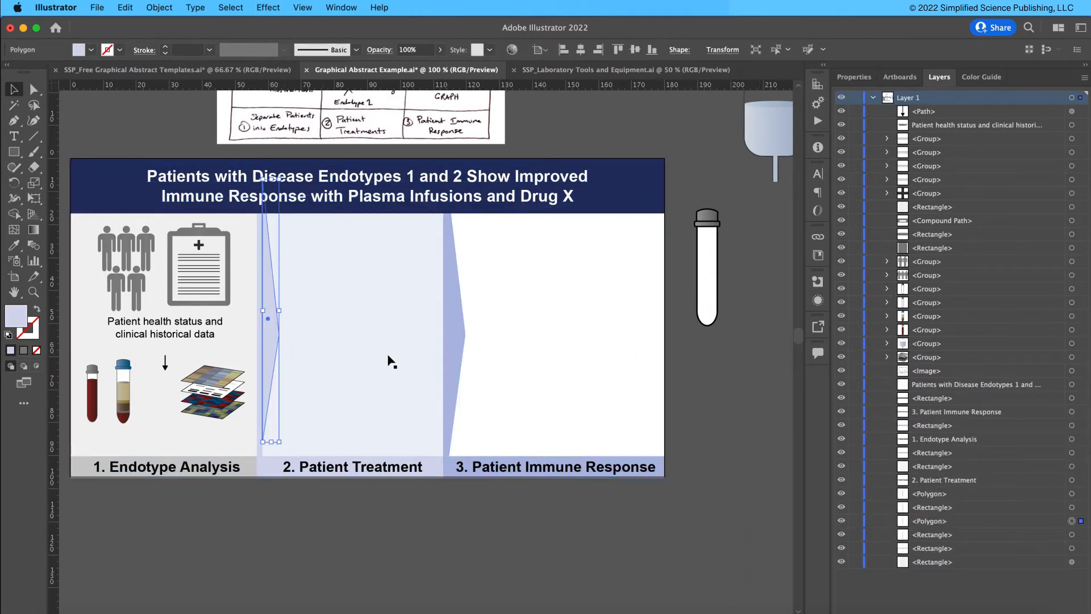
{"action": "left_click", "coordinate": [389, 507]}
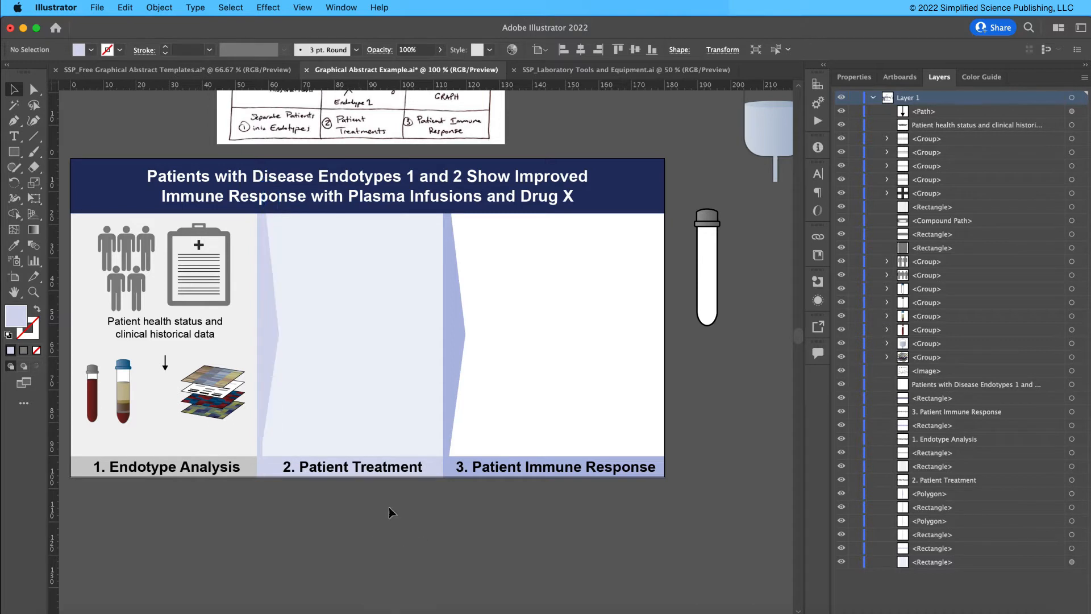
- Group the title, its banner, the panel labels, bars, dividers and backgrounds, and lock the group
{"action": "left_click", "coordinate": [273, 361]}
{"action": "left_click_drag", "start_coordinate": [272, 442], "coordinate": [203, 449]}
{"action": "left_click", "coordinate": [272, 486]}
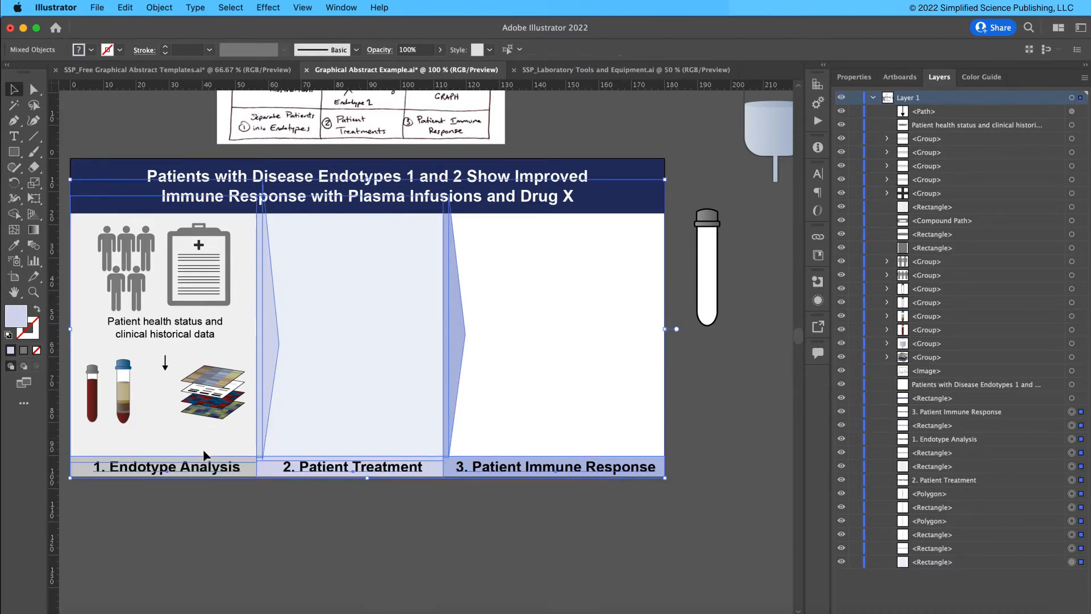
{"action": "left_click", "coordinate": [571, 182], "text": "shift"}
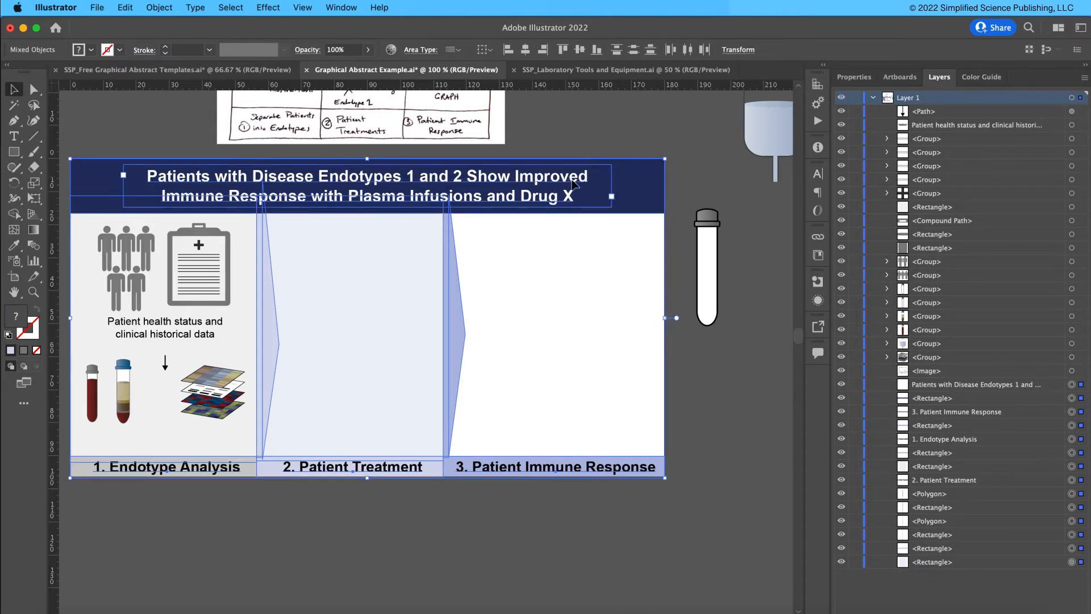
{"action": "key", "text": "ctrl+g"}
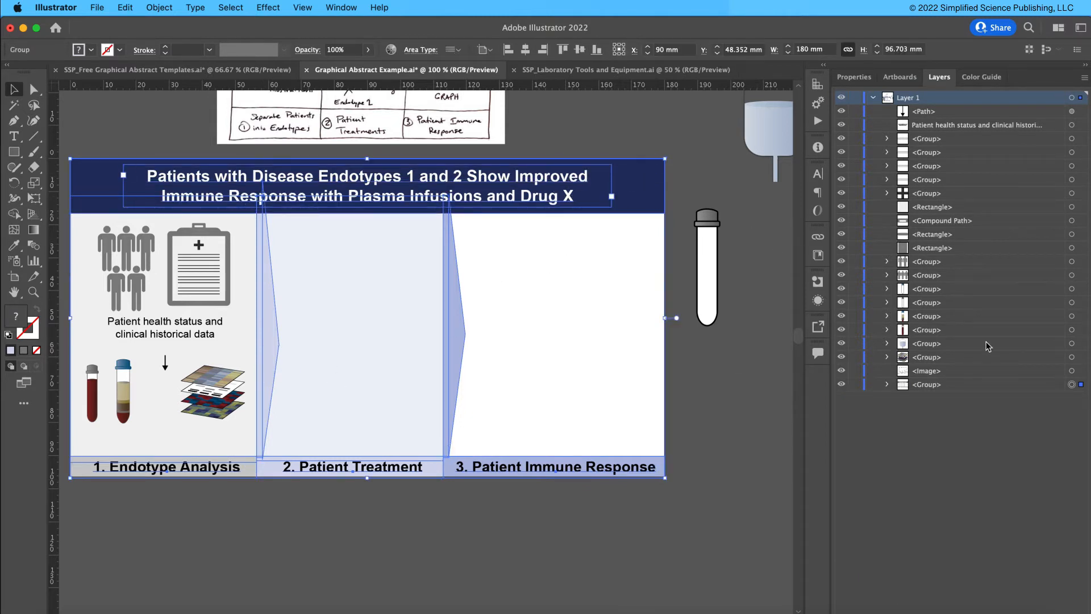
{"action": "left_click", "coordinate": [855, 384]}
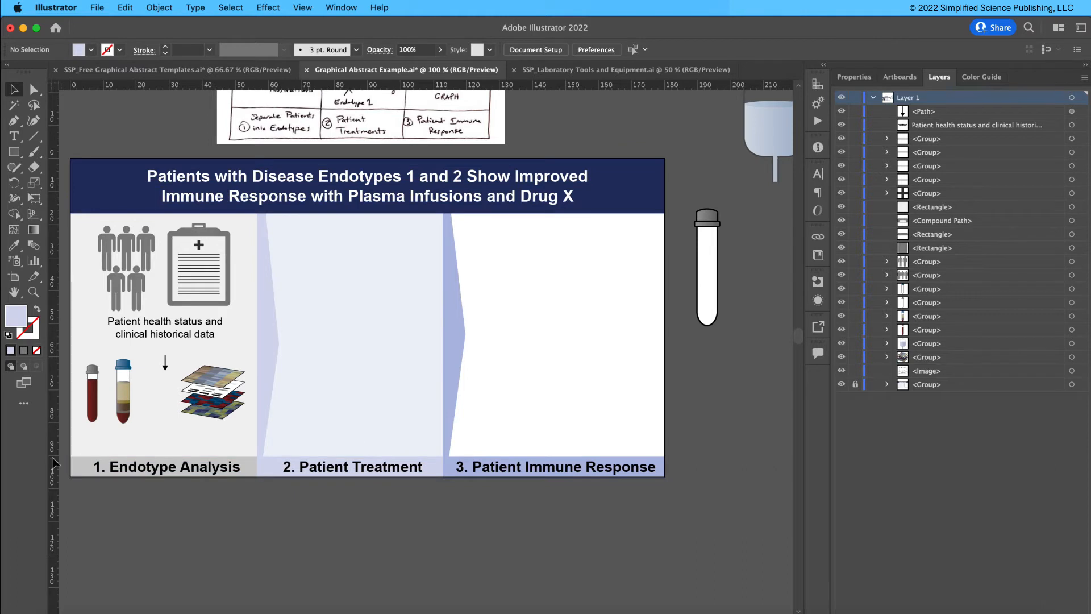
- Enlarge the layered panels illustration slightly in the Endotype Analysis panel and space the blue-capped tube midway between it and the red tube
{"action": "left_click_drag", "start_coordinate": [194, 461], "coordinate": [351, 451]}
{"action": "left_click_drag", "start_coordinate": [352, 378], "coordinate": [353, 368]}
{"action": "left_click_drag", "start_coordinate": [234, 391], "coordinate": [316, 424]}
{"action": "left_click", "coordinate": [426, 424]}
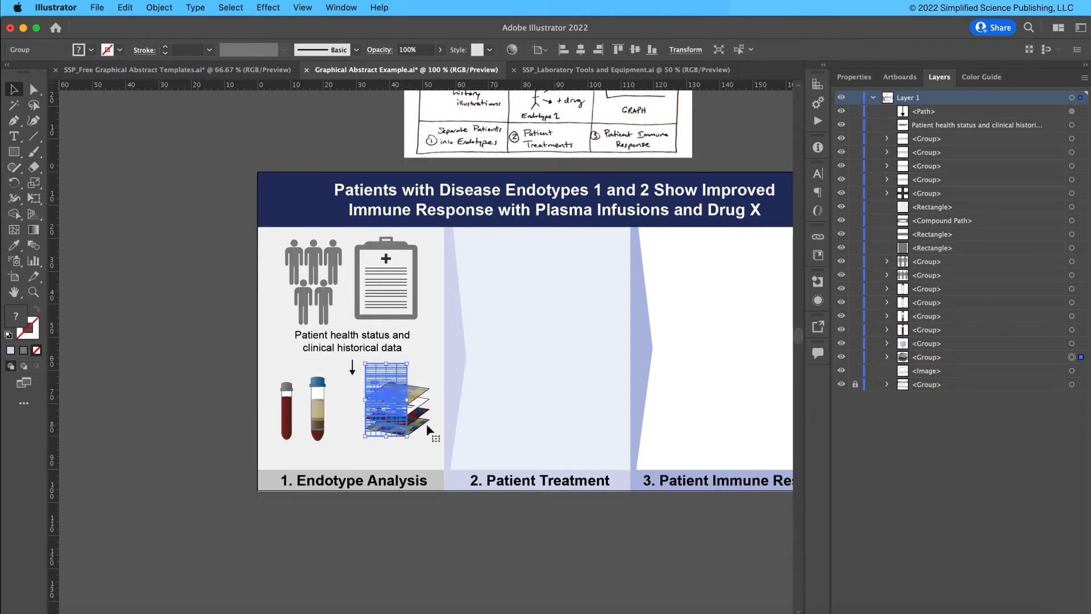
{"action": "left_click_drag", "start_coordinate": [409, 439], "coordinate": [409, 416]}
{"action": "left_click_drag", "start_coordinate": [325, 402], "coordinate": [338, 403]}
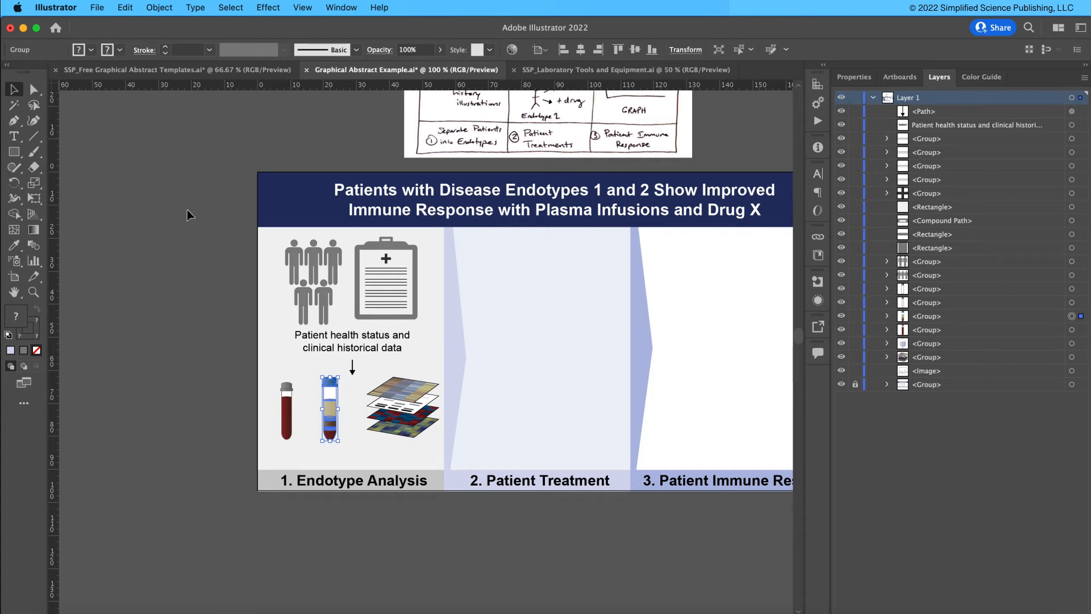
{"action": "left_click_drag", "start_coordinate": [219, 241], "coordinate": [391, 292]}
{"action": "key", "text": "super+z"}
{"action": "left_click", "coordinate": [161, 241]}
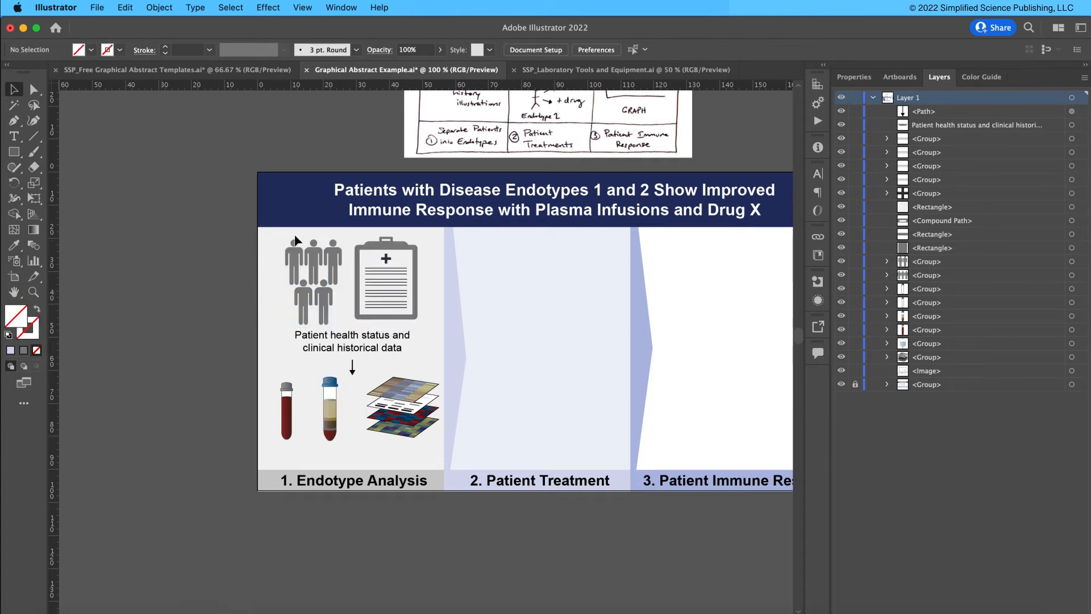
- Group the clipboard's pieces and move the clipboard and both rows of people icons up slightly together
{"action": "left_click_drag", "start_coordinate": [434, 322], "coordinate": [346, 219]}
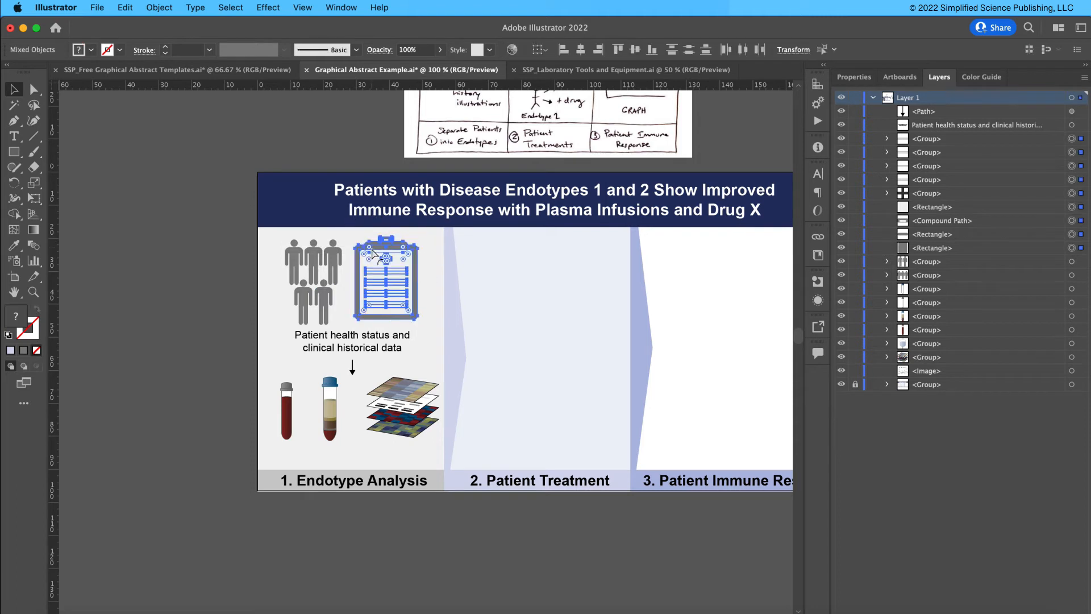
{"action": "key", "text": "super+g"}
{"action": "left_click", "coordinate": [335, 263], "text": "shift"}
{"action": "left_click", "coordinate": [324, 294], "text": "shift"}
{"action": "left_click_drag", "start_coordinate": [356, 284], "coordinate": [355, 280]}
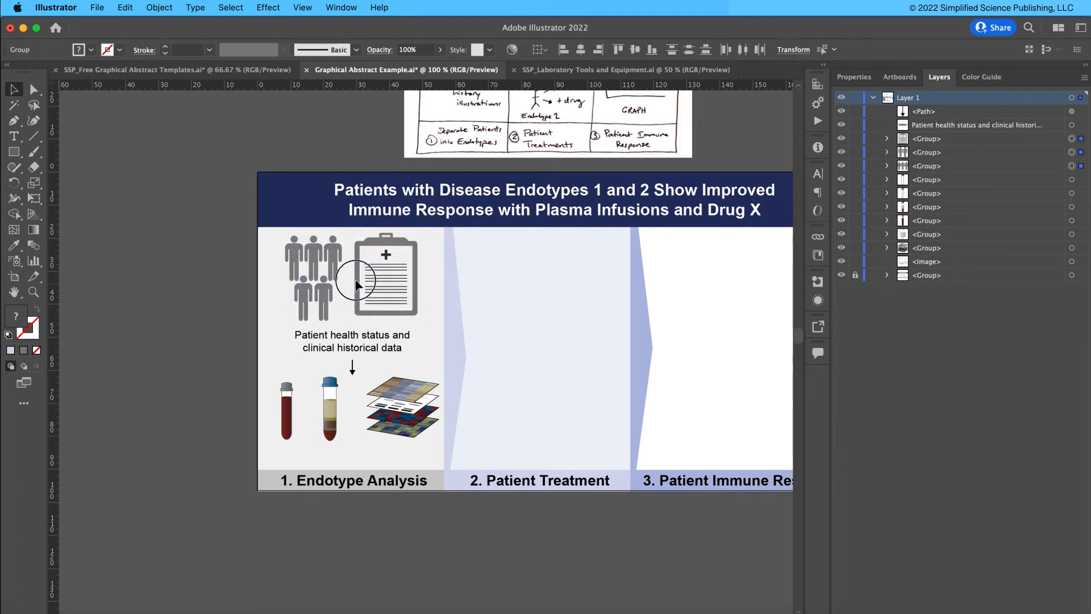
- Move the "Patient health status and clinical historical data" caption and the arrow beneath it up slightly
{"action": "left_click", "coordinate": [357, 342]}
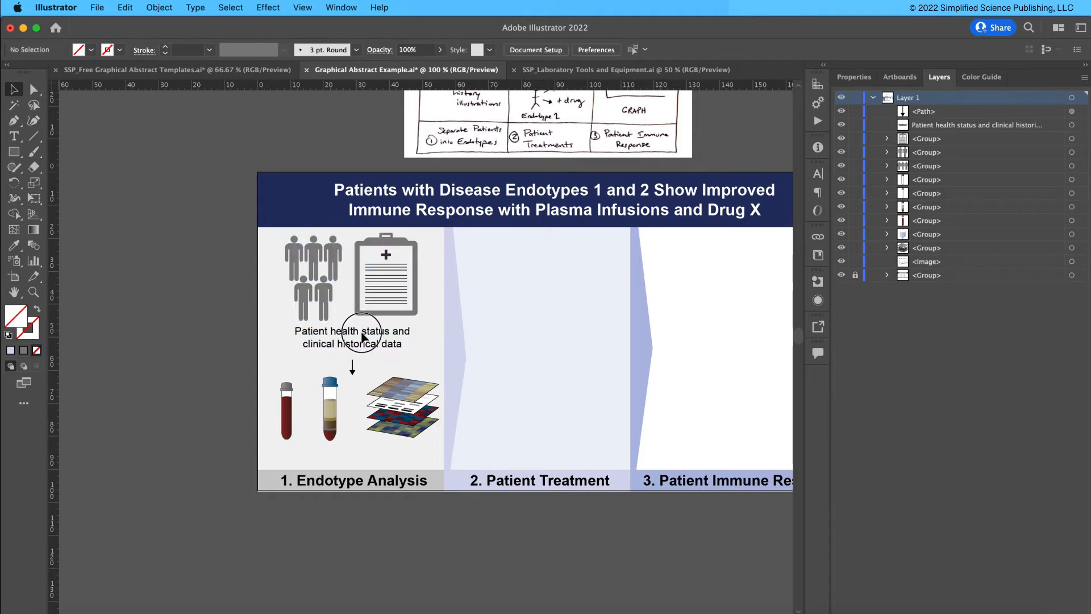
{"action": "left_click", "coordinate": [352, 369]}
{"action": "key", "text": "Up"}
{"action": "key", "text": "Up"}
{"action": "key", "text": "Up"}
{"action": "key", "text": "Up"}
{"action": "key", "text": "Up"}
{"action": "key", "text": "Up"}
{"action": "key", "text": "Up"}
{"action": "key", "text": "Up"}
{"action": "key", "text": "Up"}
{"action": "key", "text": "Up"}
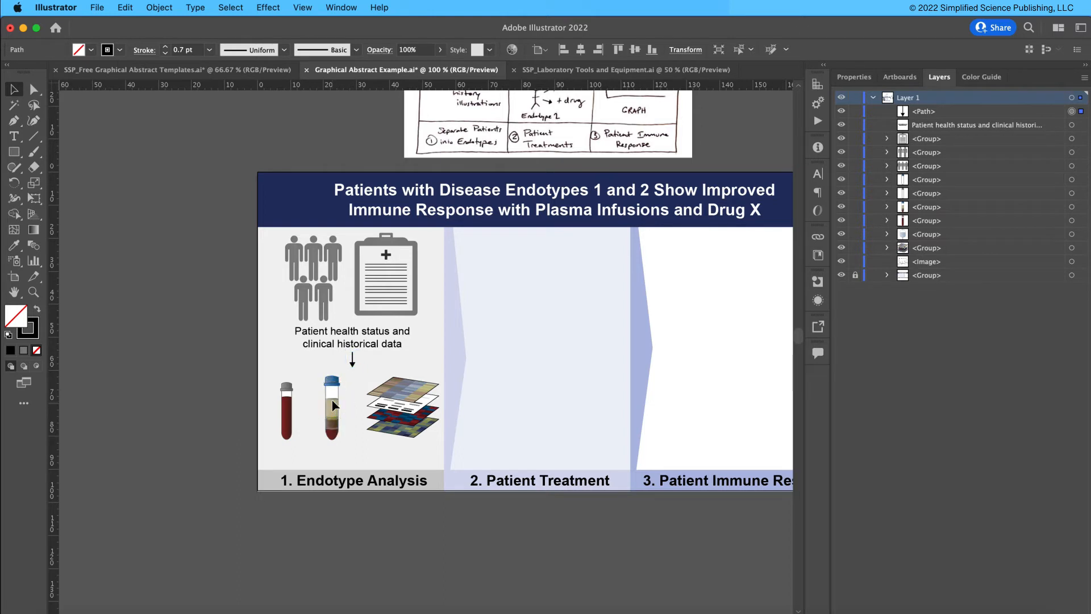
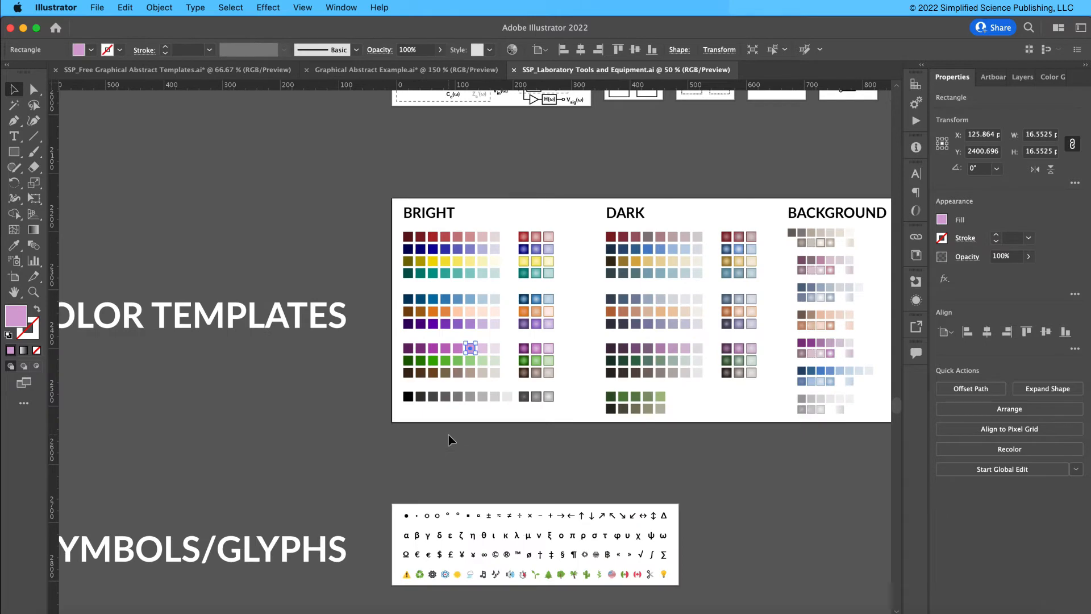
- Examine the solid and gradient swatch rows of the Bright and Dark colour templates at closer zoom
{"action": "left_click", "coordinate": [629, 188]}
{"action": "left_click_drag", "start_coordinate": [628, 188], "coordinate": [483, 175]}
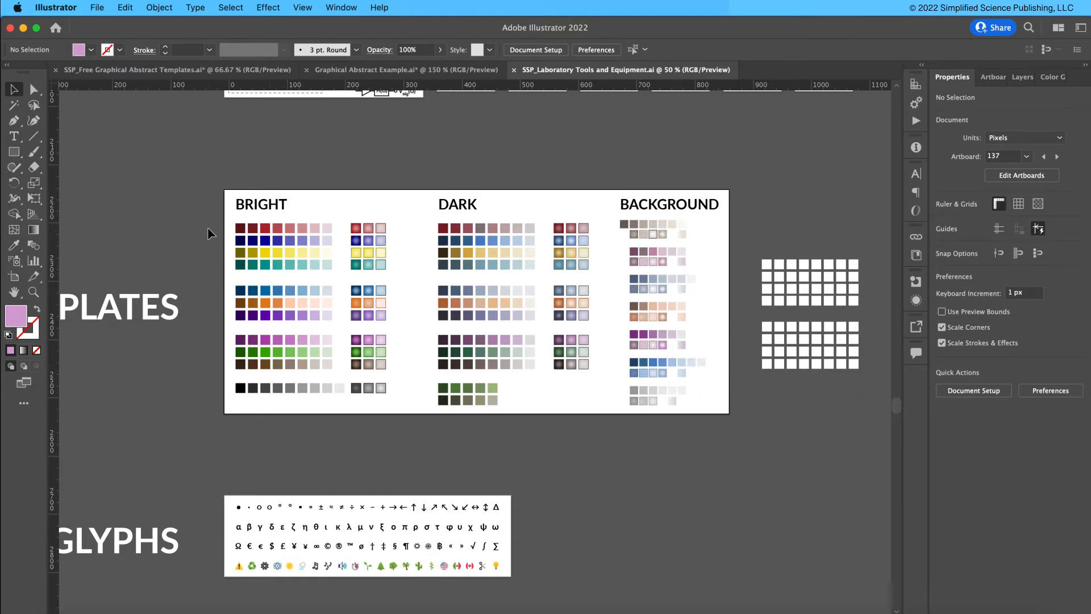
{"action": "left_click_drag", "start_coordinate": [212, 213], "coordinate": [327, 275]}
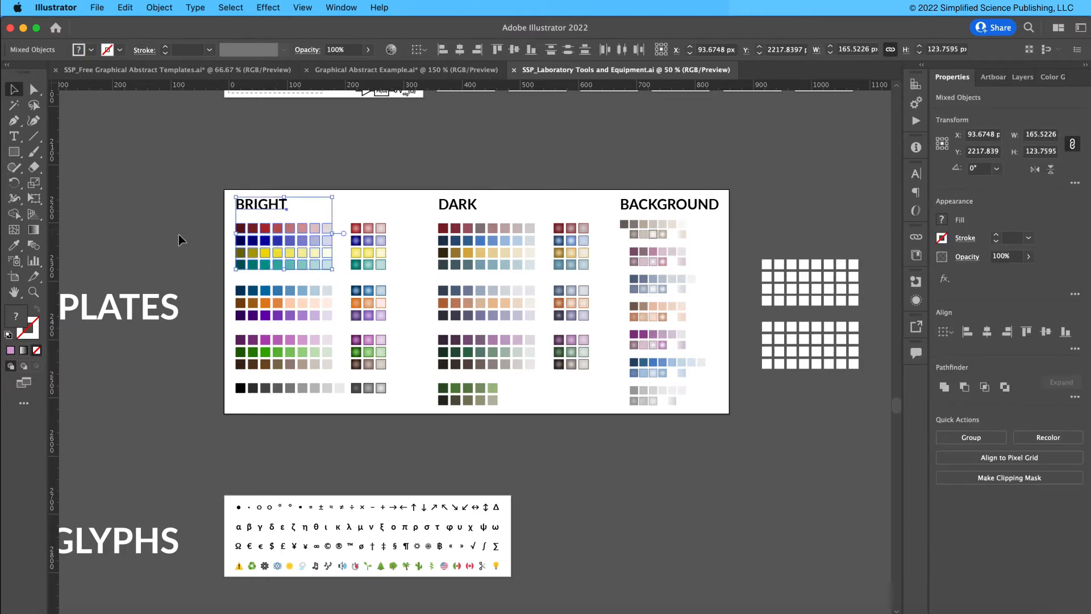
{"action": "key", "text": "super+1"}
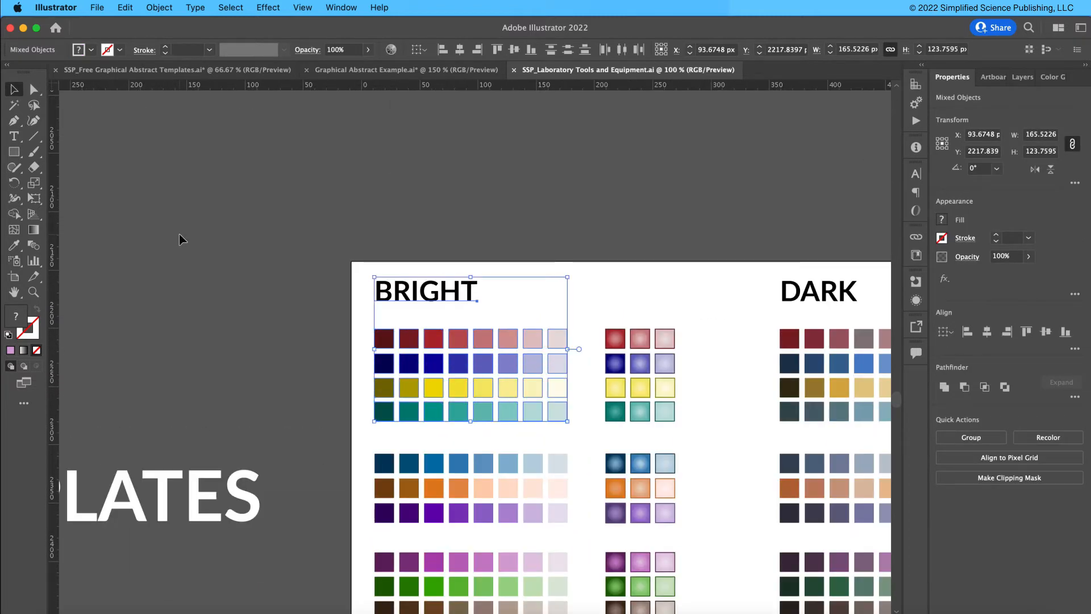
{"action": "left_click", "coordinate": [193, 292]}
{"action": "scroll", "coordinate": [183, 251], "scroll_direction": "down", "scroll_amount": 5}
{"action": "scroll", "coordinate": [183, 251], "scroll_direction": "right", "scroll_amount": 3}
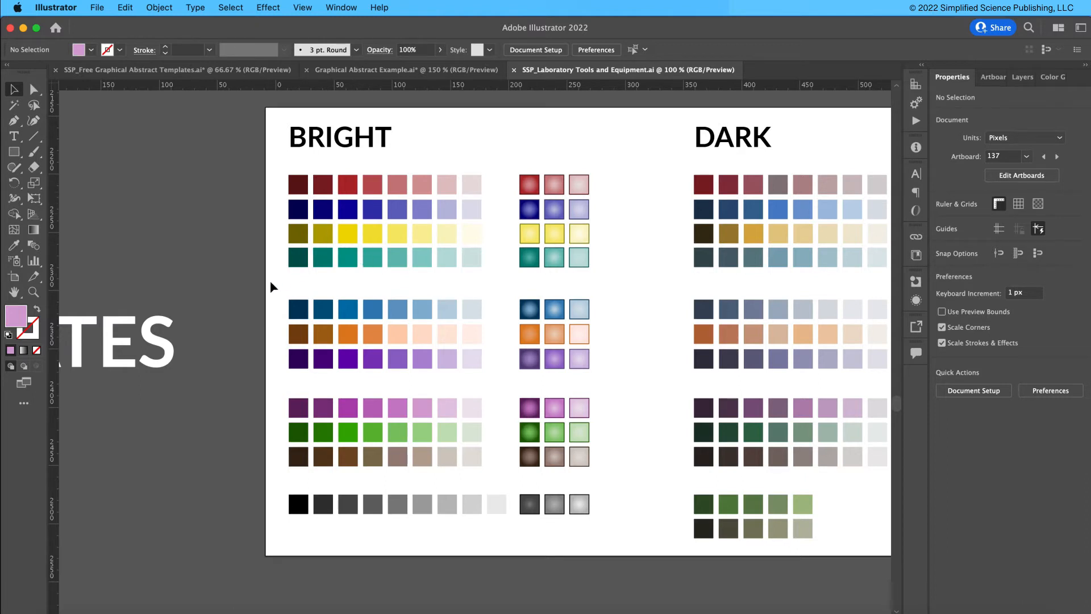
{"action": "left_click_drag", "start_coordinate": [235, 293], "coordinate": [478, 367]}
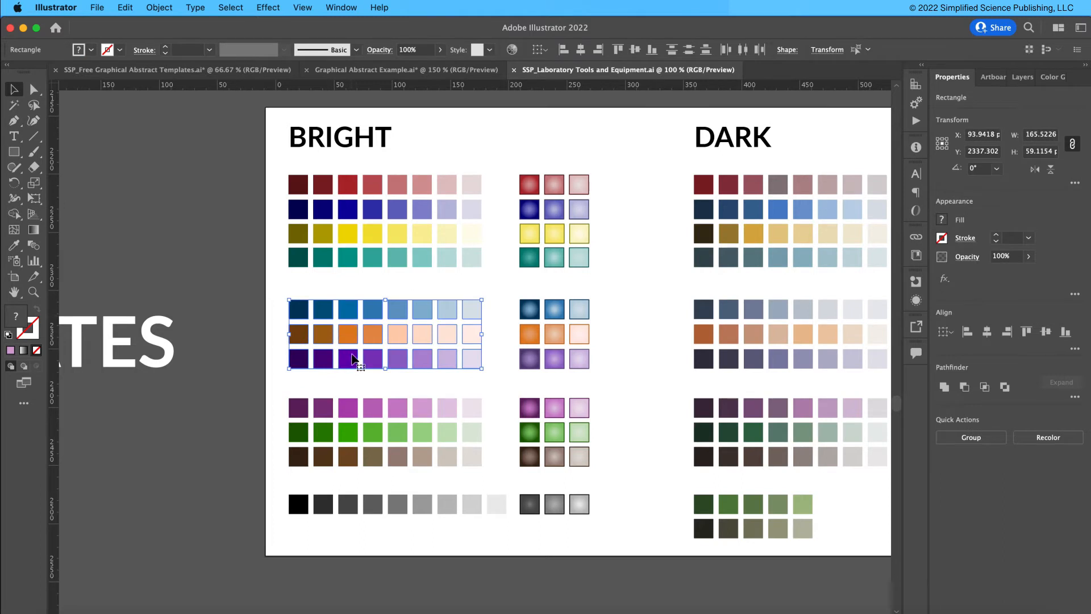
{"action": "left_click", "coordinate": [356, 410]}
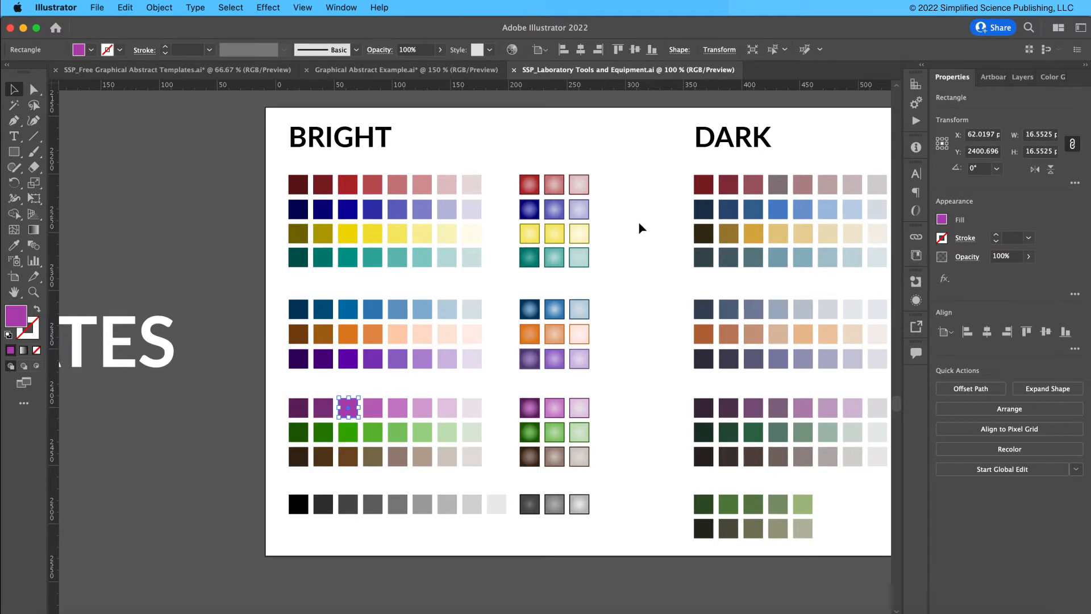
{"action": "left_click_drag", "start_coordinate": [611, 221], "coordinate": [511, 223]}
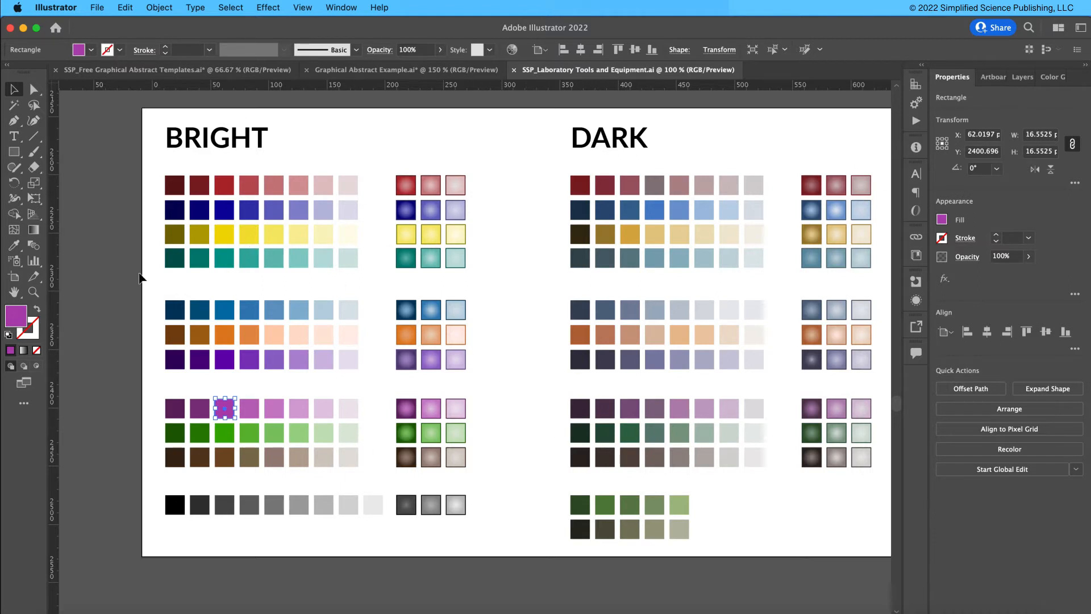
{"action": "left_click", "coordinate": [459, 251]}
{"action": "left_click", "coordinate": [516, 240]}
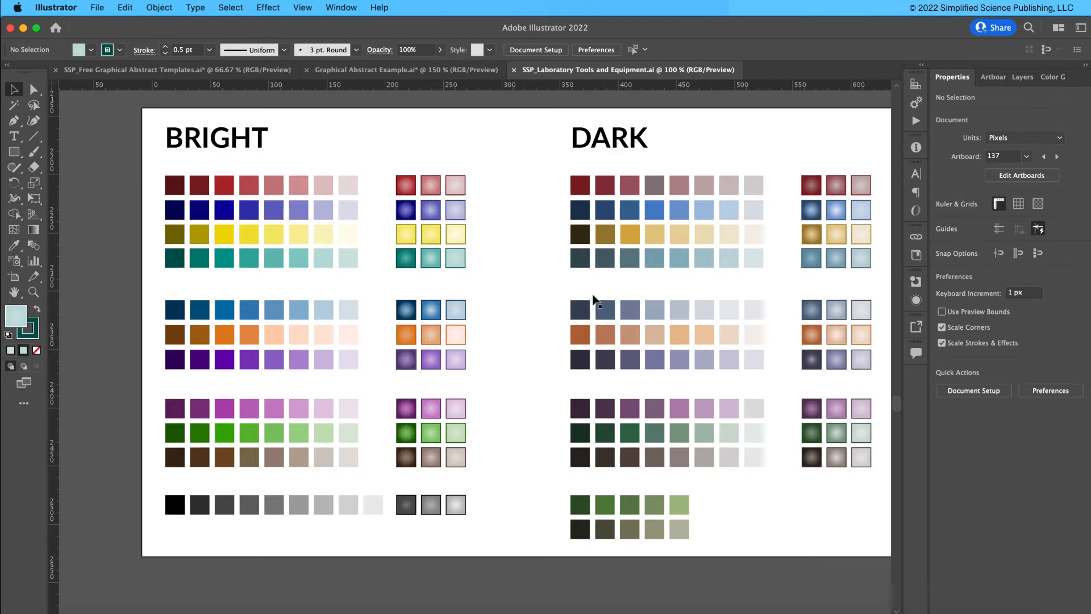
- Copy all the Bright, Dark and Background colour templates with their headings and switch to Graphical Abstract Example.ai
{"action": "left_click_drag", "start_coordinate": [523, 492], "coordinate": [418, 486]}
{"action": "key", "text": "super+minus"}
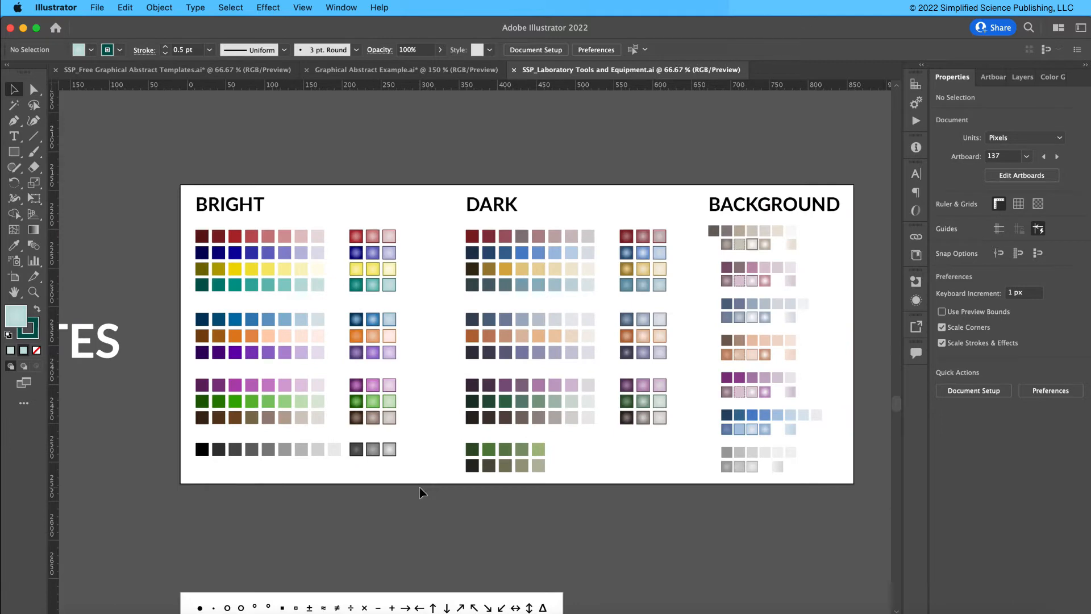
{"action": "left_click_drag", "start_coordinate": [191, 180], "coordinate": [829, 480]}
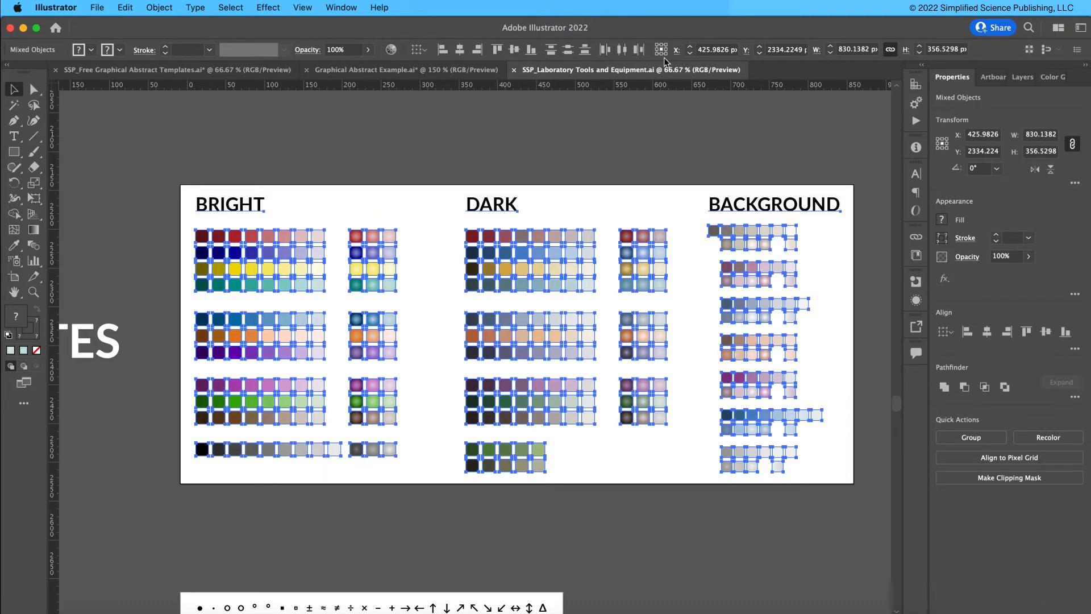
{"action": "left_click", "coordinate": [404, 70]}
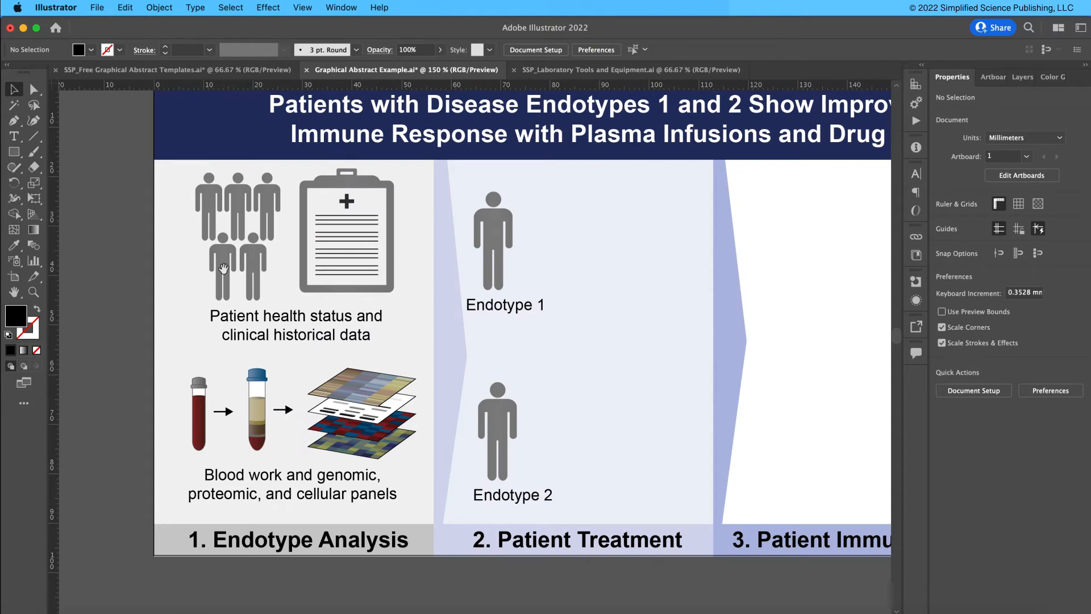
- Paste the colour templates into the document and place them in the empty area below the artboard
{"action": "left_click_drag", "start_coordinate": [224, 269], "coordinate": [305, 301]}
{"action": "key", "text": "super+minus"}
{"action": "key", "text": "super+minus"}
{"action": "key", "text": "super+minus"}
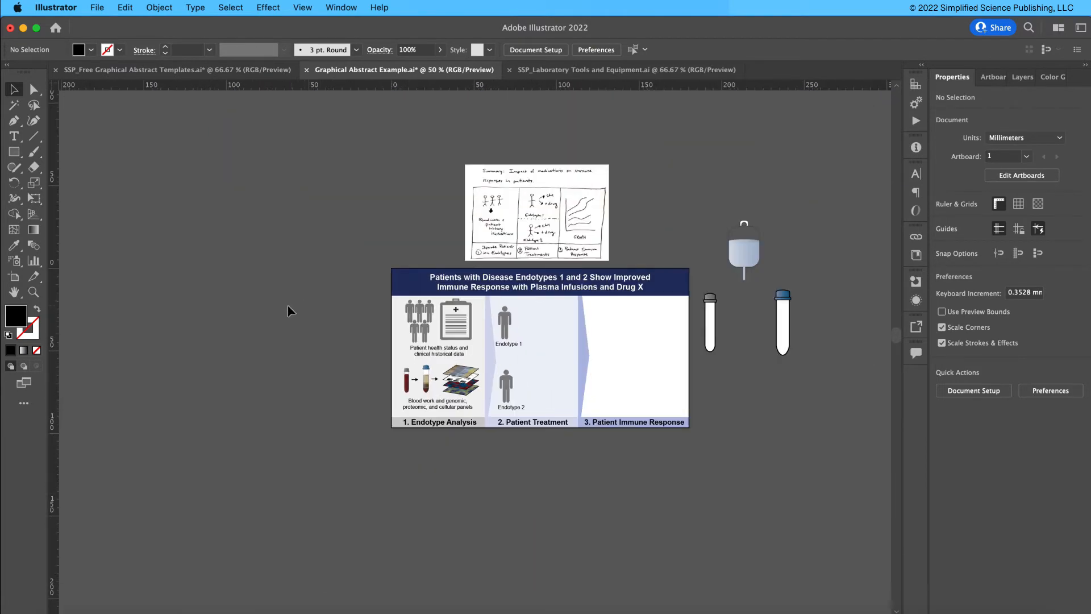
{"action": "key", "text": "super+v"}
{"action": "mouse_move", "coordinate": [359, 309]}
{"action": "left_mouse_down"}
{"action": "mouse_move", "coordinate": [273, 402]}
{"action": "mouse_move", "coordinate": [299, 536]}
{"action": "mouse_move", "coordinate": [321, 521]}
{"action": "left_mouse_up"}
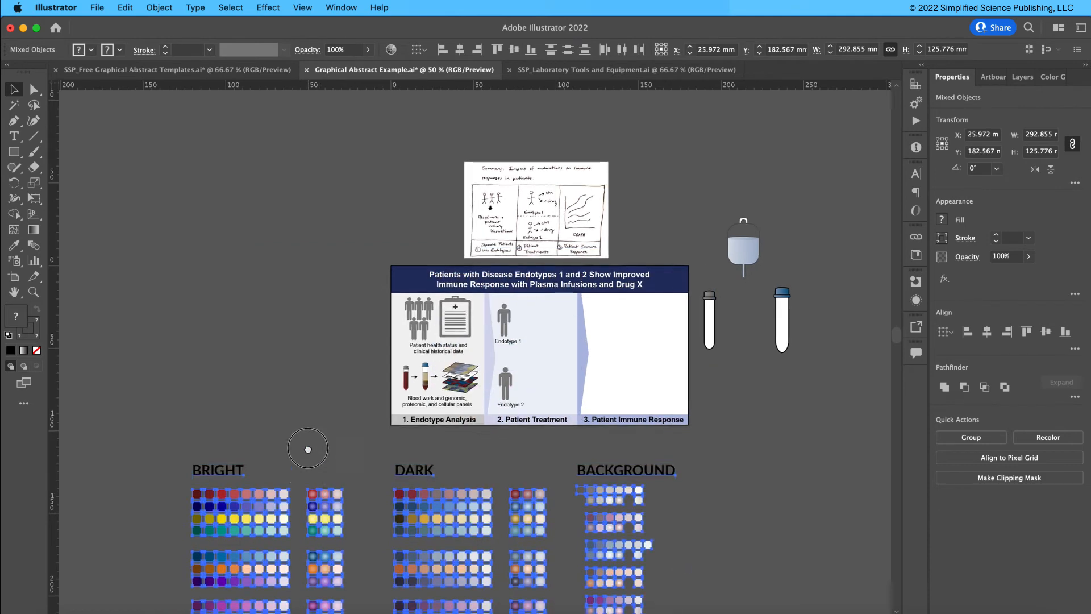
{"action": "scroll", "coordinate": [307, 448], "scroll_direction": "down", "scroll_amount": 5}
{"action": "left_click", "coordinate": [260, 281]}
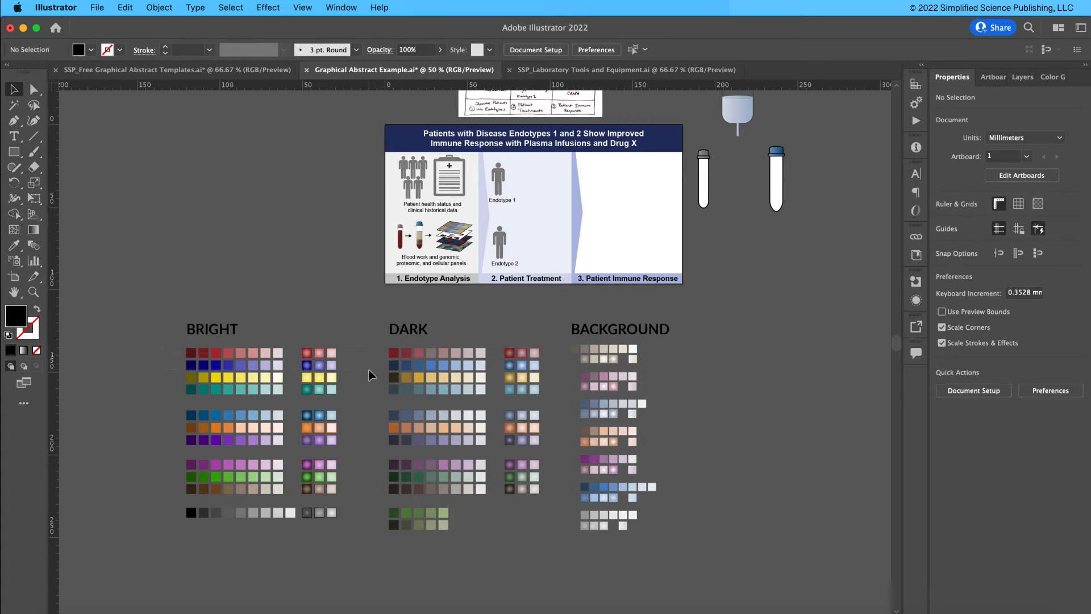
- Examine the pasted Bright palette's red, blue, teal and grey swatches as colour candidates for the figure
{"action": "left_click_drag", "start_coordinate": [368, 370], "coordinate": [183, 351]}
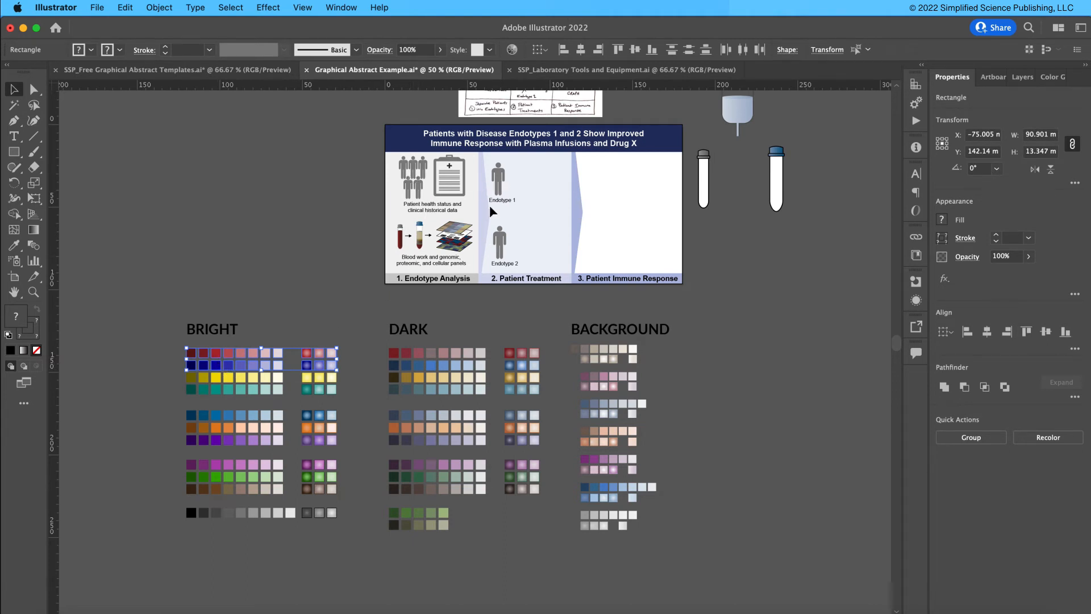
{"action": "left_click", "coordinate": [134, 411]}
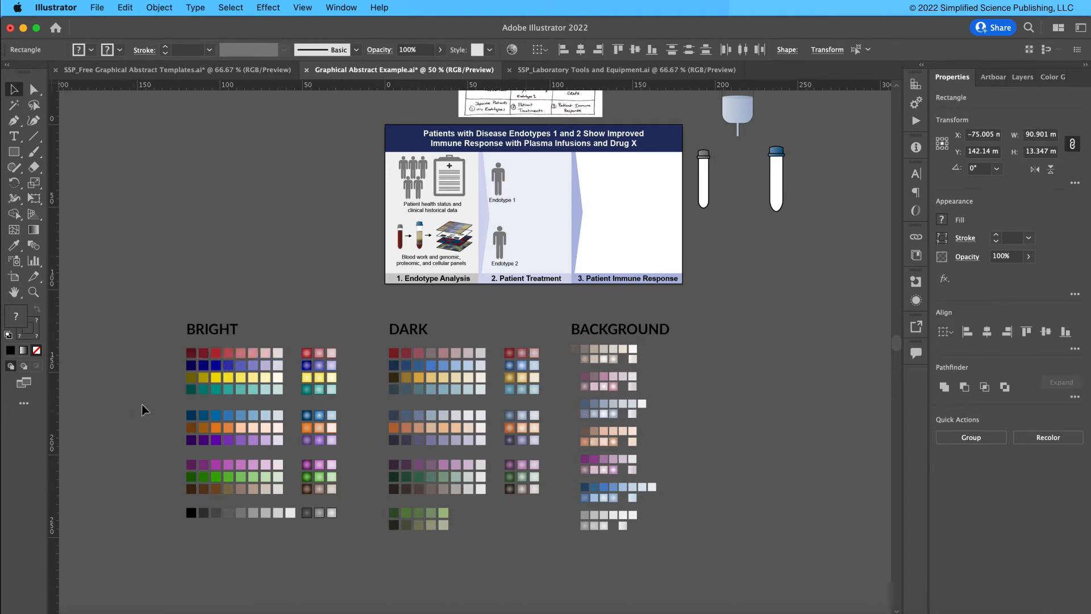
{"action": "left_click", "coordinate": [219, 365]}
{"action": "left_click", "coordinate": [217, 389]}
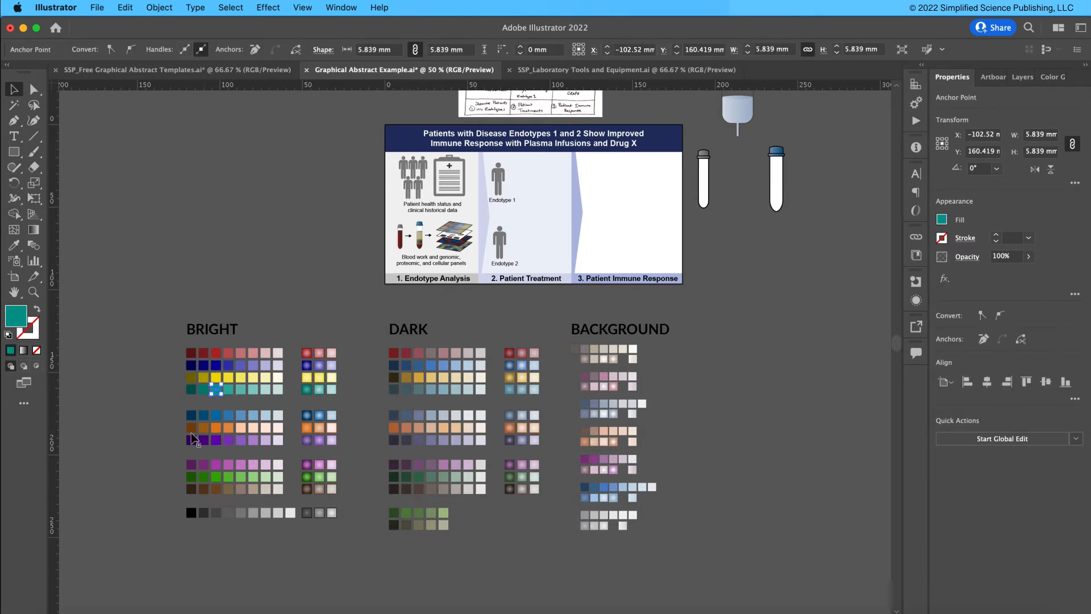
{"action": "left_click", "coordinate": [147, 441]}
{"action": "left_click", "coordinate": [216, 415]}
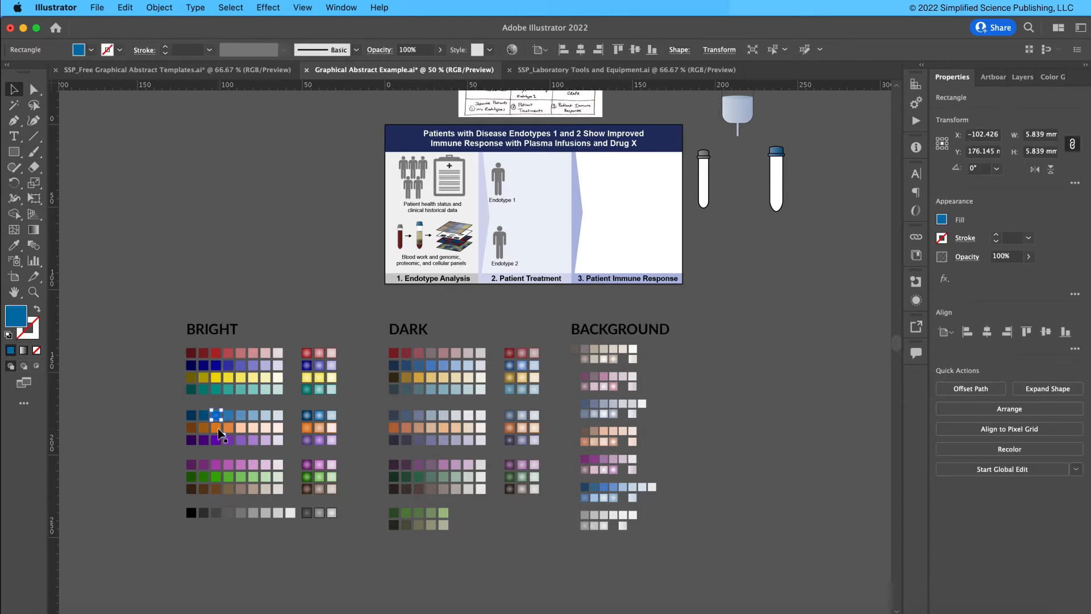
{"action": "left_click", "coordinate": [138, 466]}
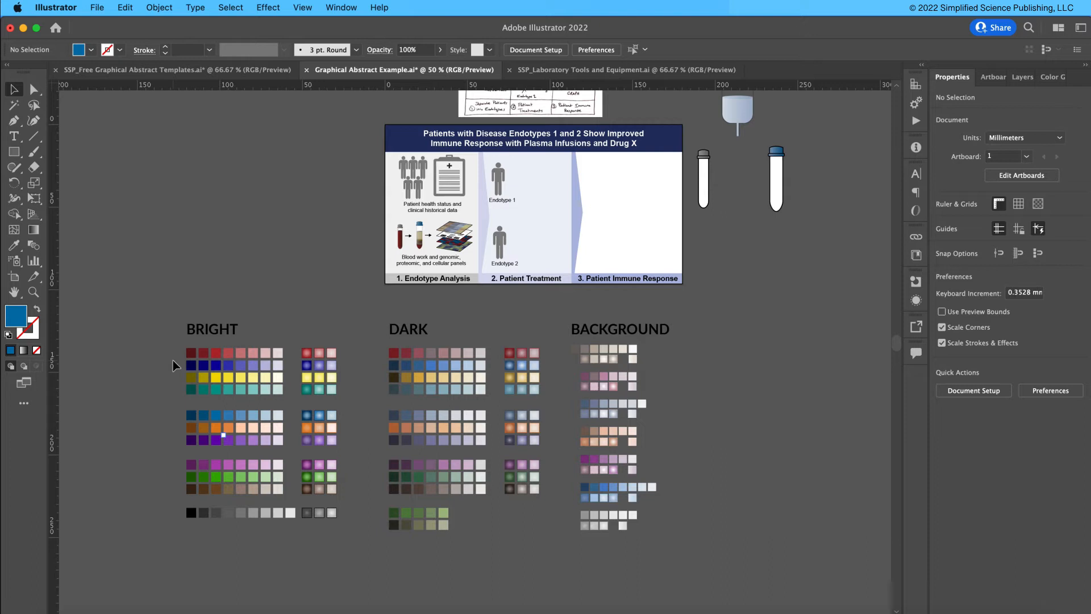
{"action": "left_click", "coordinate": [291, 509]}
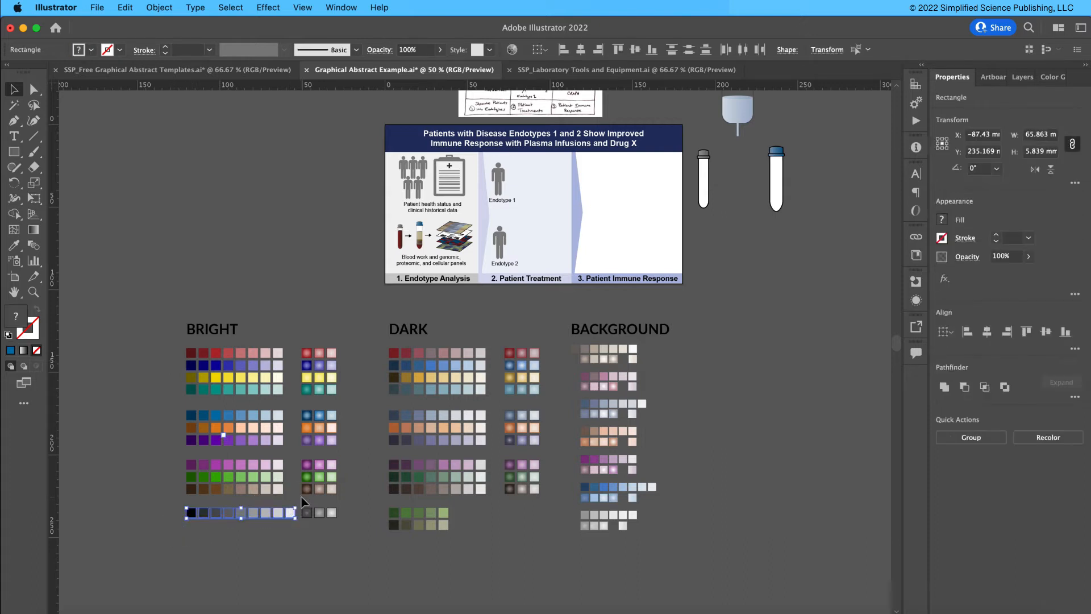
{"action": "left_click", "coordinate": [295, 499]}
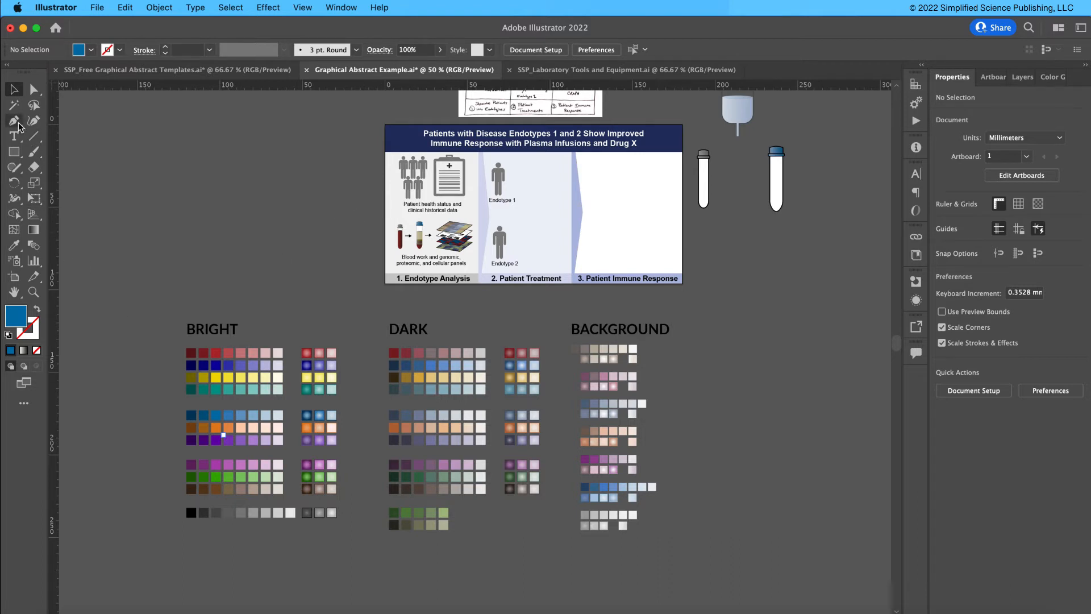
- Recolour the Endotype 2 person with the second dark red swatch of the Bright colour template
{"action": "left_click", "coordinate": [409, 170]}
{"action": "left_click", "coordinate": [297, 236]}
{"action": "left_click", "coordinate": [499, 242]}
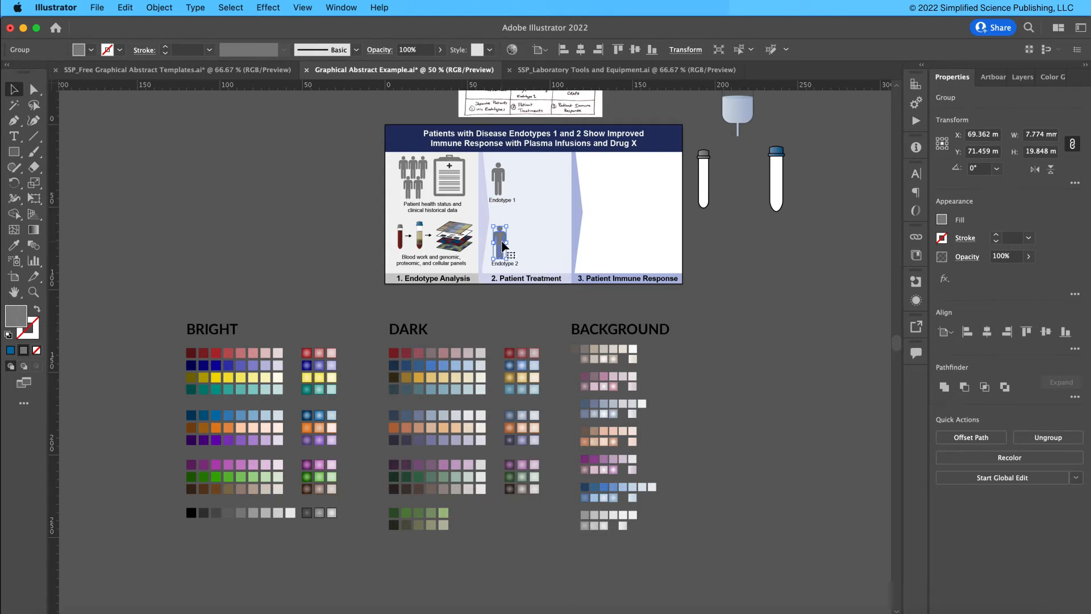
{"action": "key", "text": "i"}
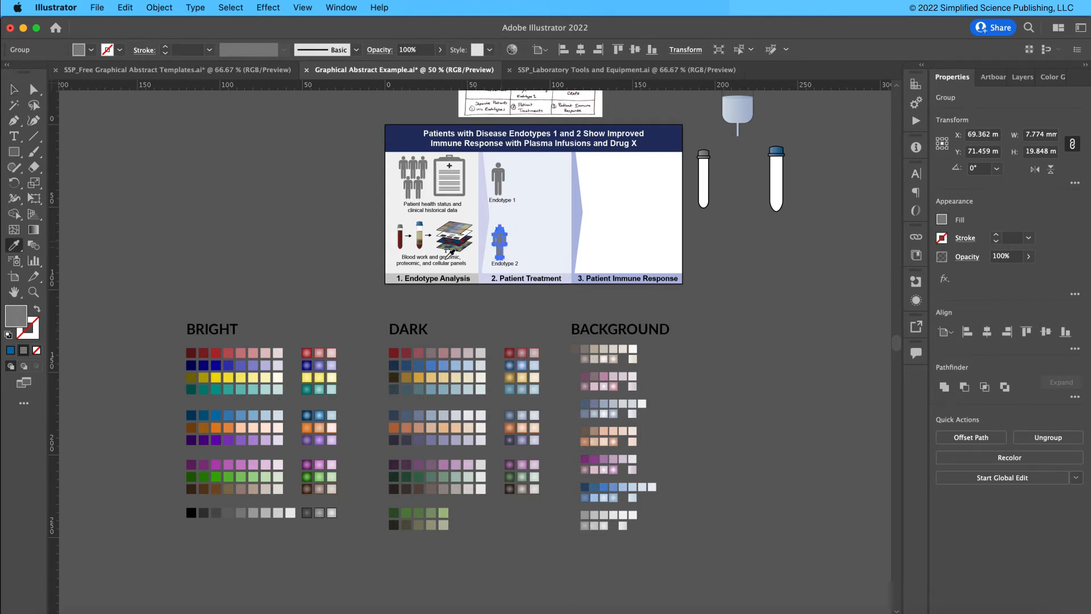
{"action": "left_click", "coordinate": [208, 349]}
{"action": "key", "text": "v"}
{"action": "left_click", "coordinate": [263, 248]}
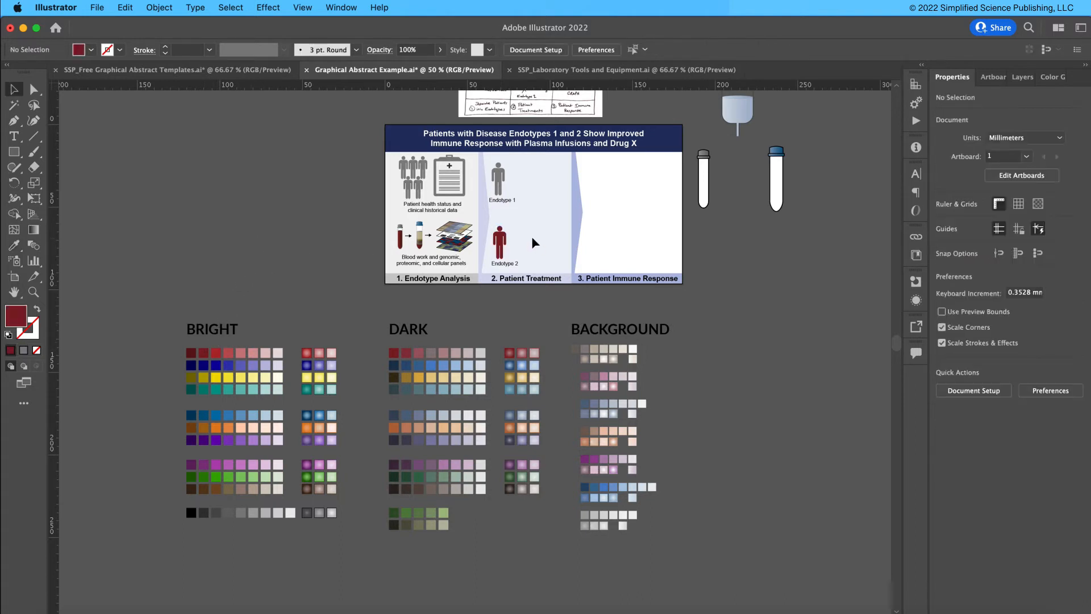
- Try the third blue swatch of the Bright colour template on the Endotype 1 person
{"action": "left_click", "coordinate": [501, 177]}
{"action": "key", "text": "i"}
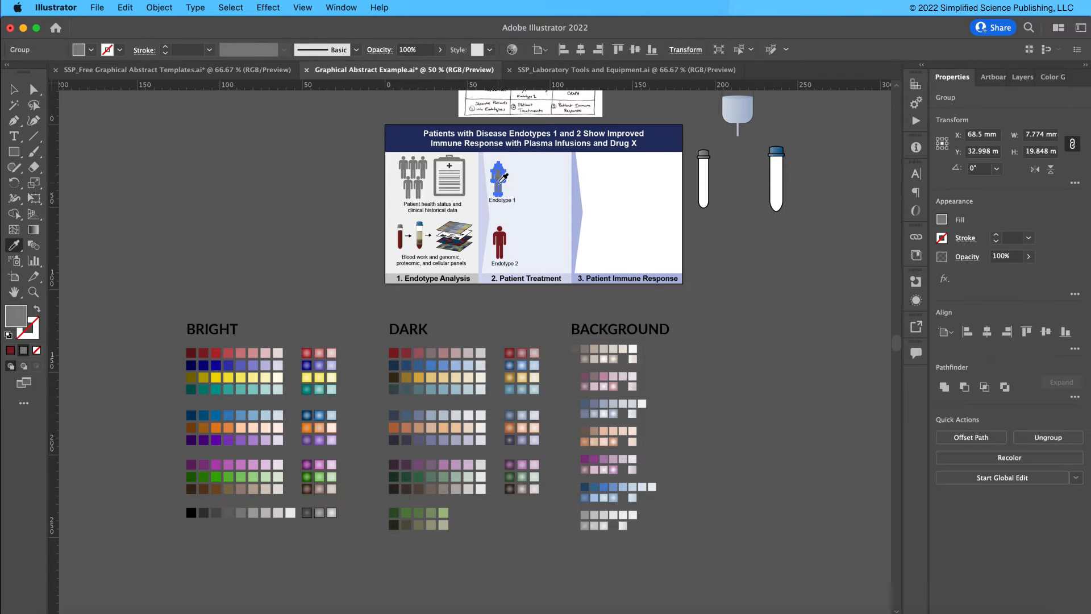
{"action": "left_click", "coordinate": [217, 365]}
{"action": "key", "text": "v"}
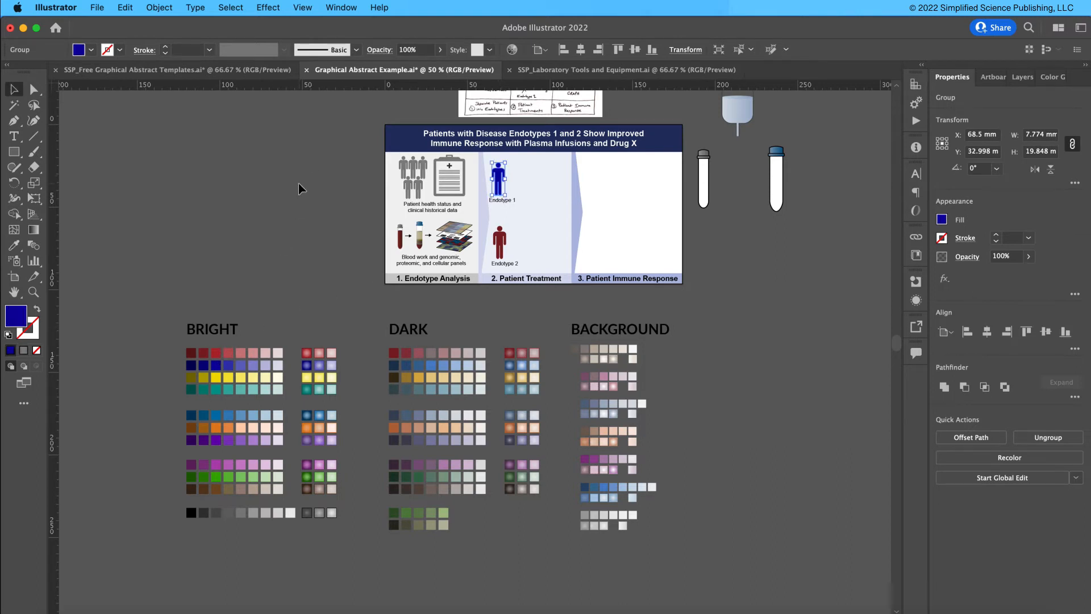
{"action": "left_click", "coordinate": [301, 189]}
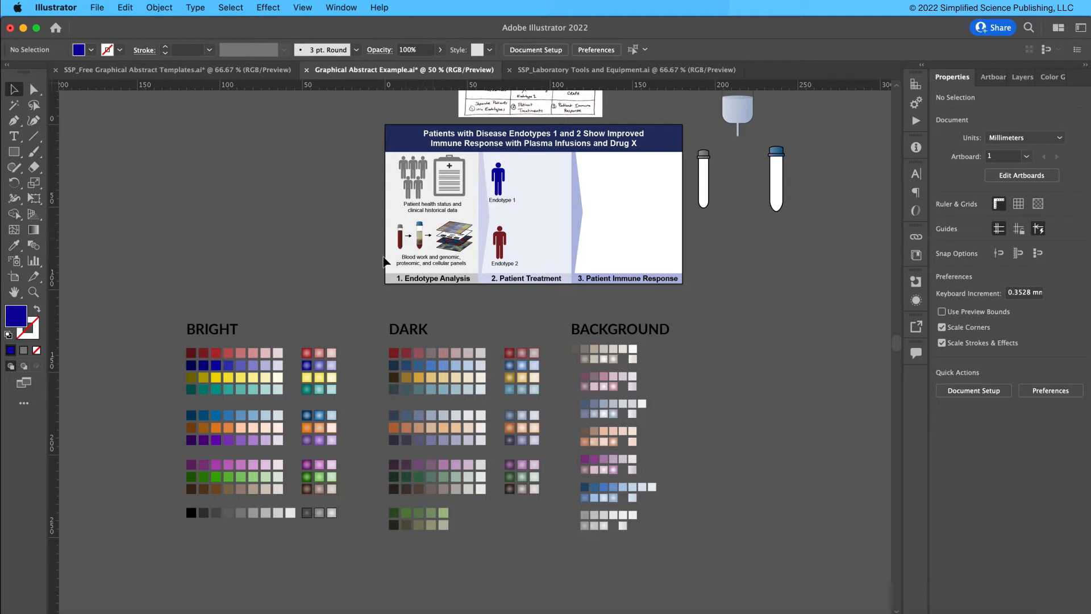
- Recolour the Endotype 1 person by sampling the third blue swatch of the Dark colour template
{"action": "left_click", "coordinate": [499, 185]}
{"action": "key", "text": "i"}
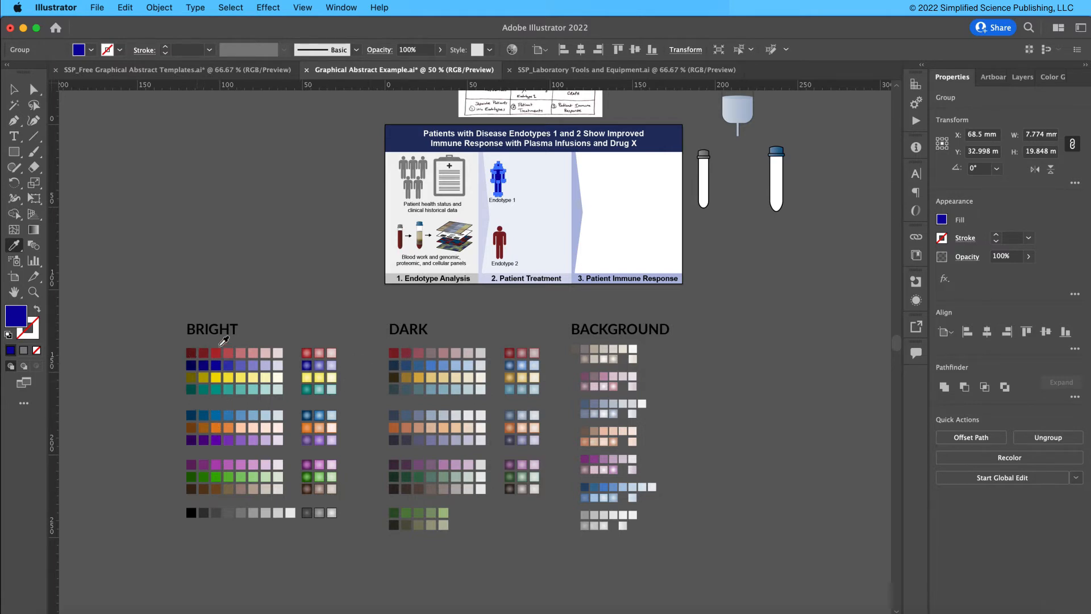
{"action": "left_click", "coordinate": [402, 365]}
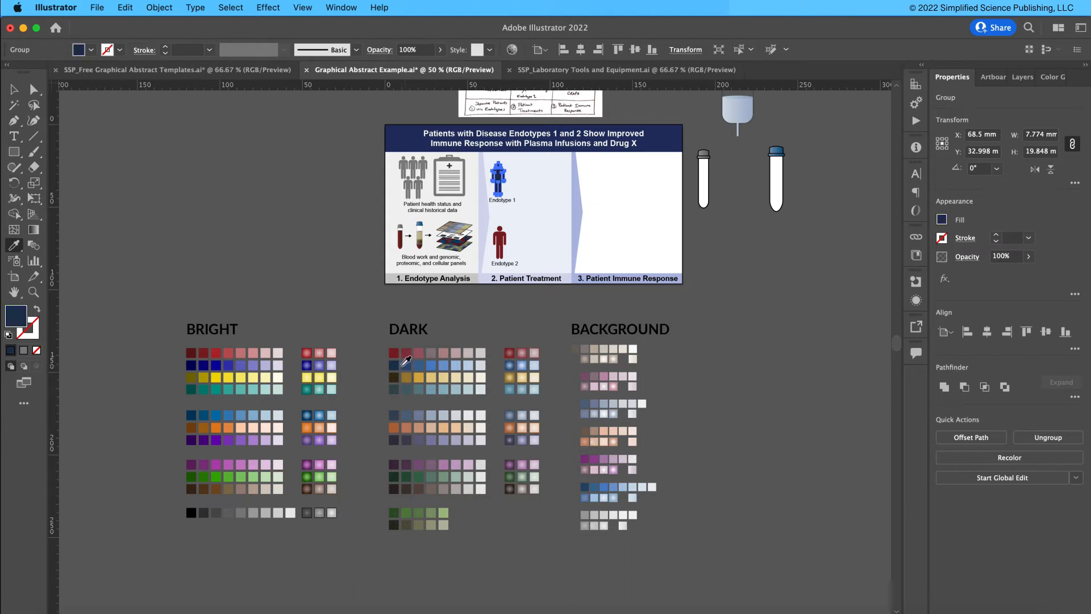
{"action": "left_click", "coordinate": [407, 364]}
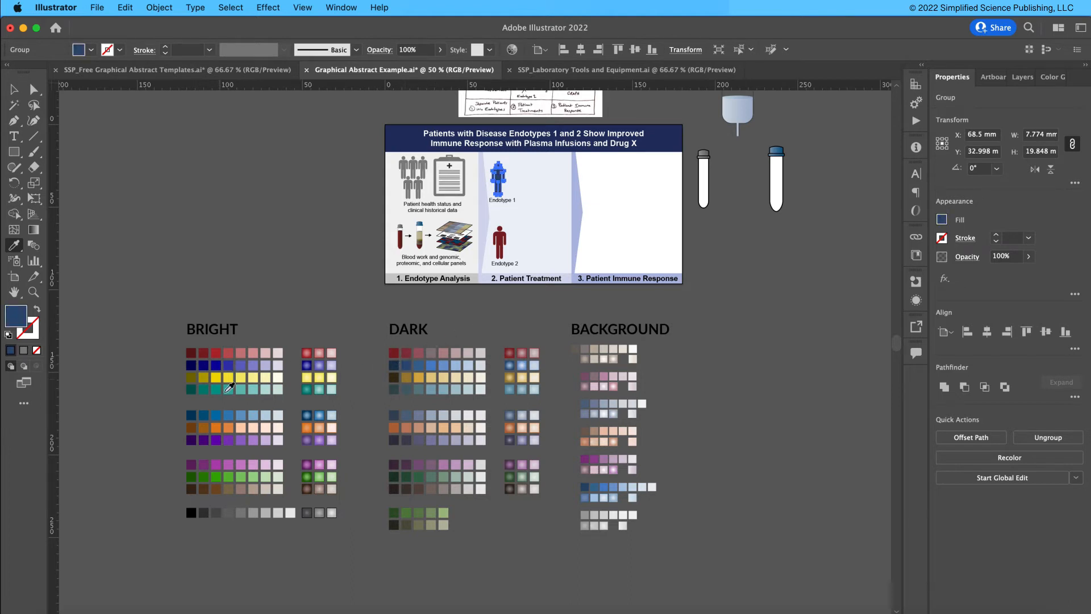
{"action": "left_click", "coordinate": [421, 366]}
{"action": "key", "text": "v"}
{"action": "left_click", "coordinate": [476, 303]}
{"action": "left_click", "coordinate": [420, 366]}
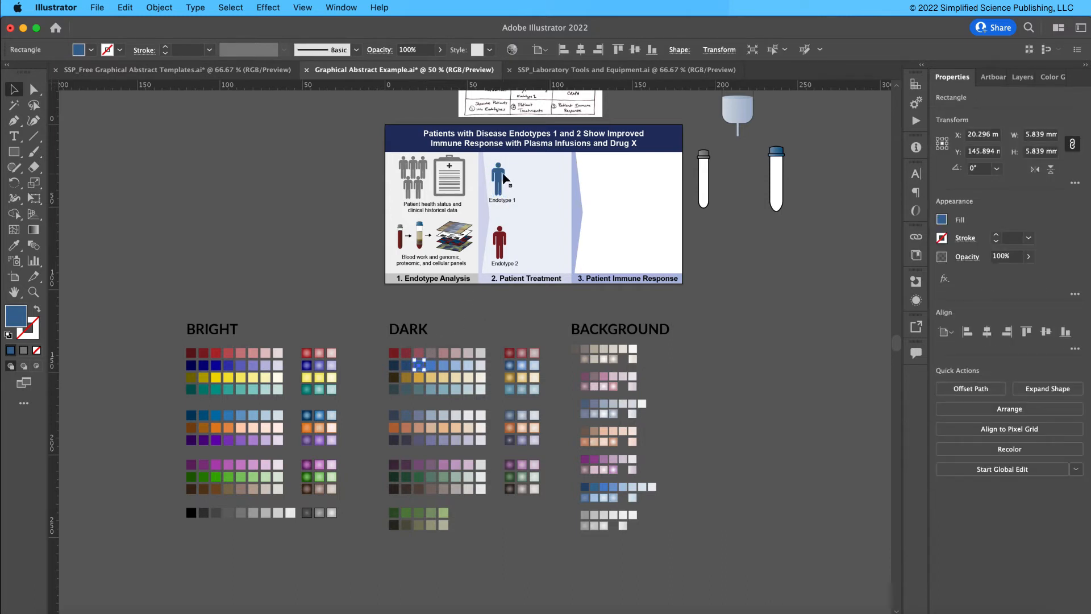
- Move the blue and red endotype people together slightly to the right within the Patient Treatment panel
{"action": "left_click", "coordinate": [505, 239]}
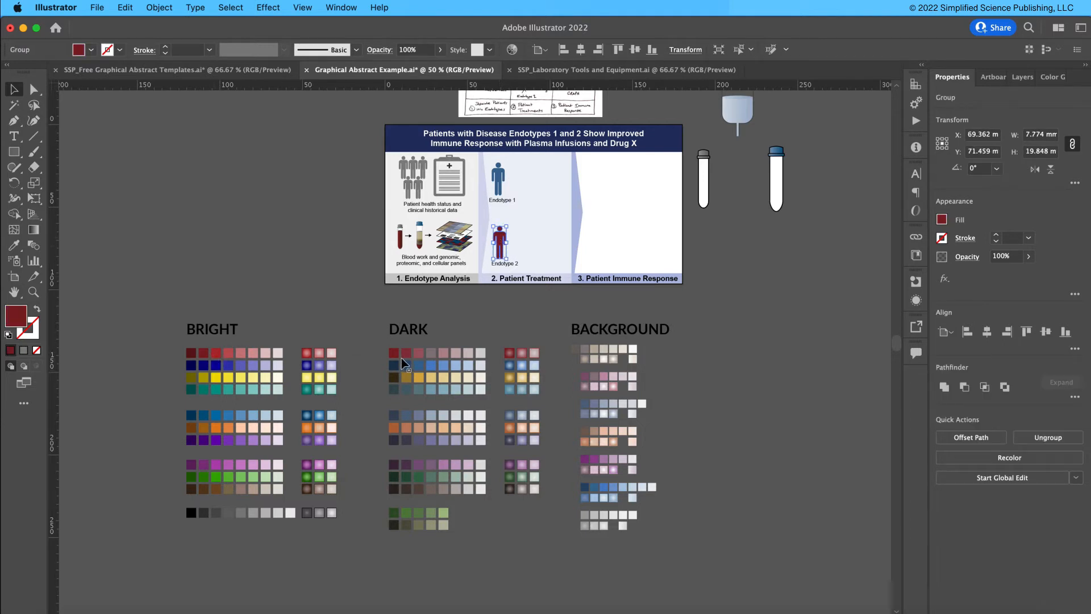
{"action": "left_click", "coordinate": [503, 176], "text": "shift"}
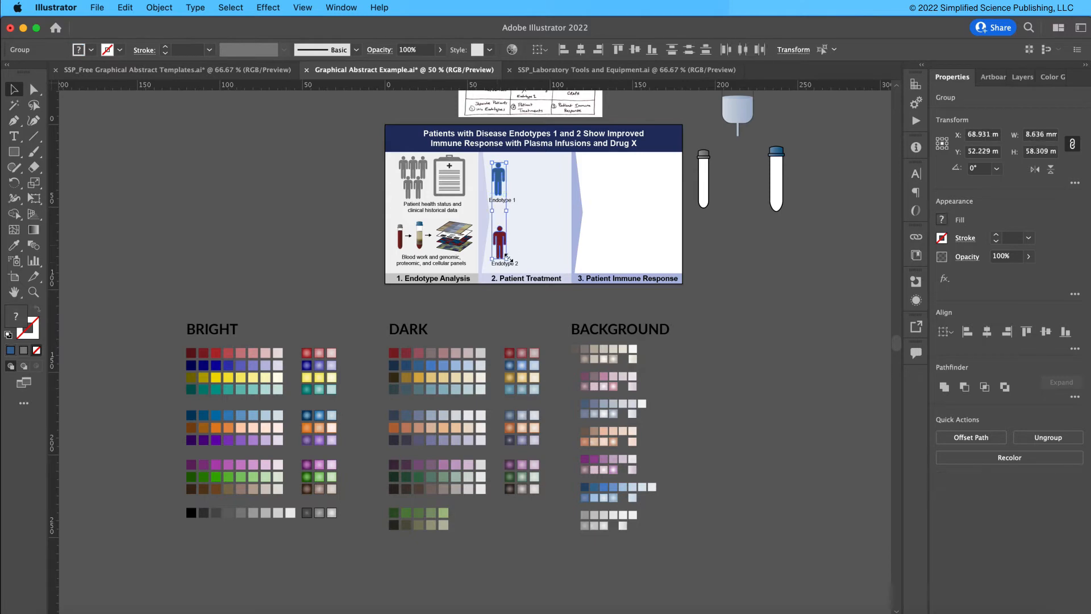
{"action": "left_click_drag", "start_coordinate": [503, 243], "coordinate": [506, 243]}
{"action": "left_click_drag", "start_coordinate": [505, 240], "coordinate": [502, 240]}
{"action": "key", "text": "super+plus"}
{"action": "key", "text": "super+plus"}
{"action": "key", "text": "super+plus"}
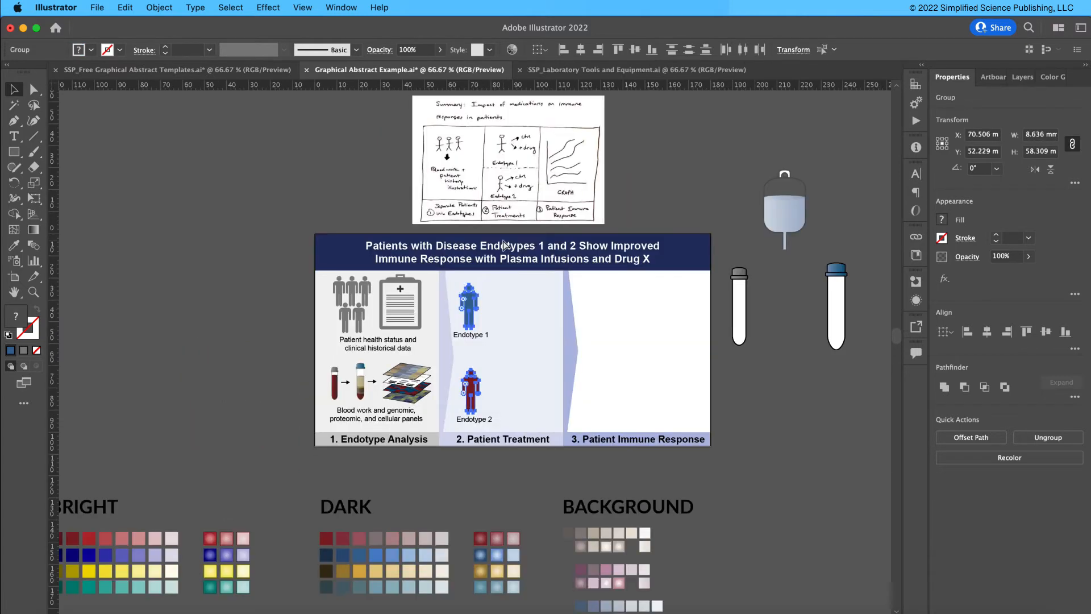
{"action": "left_click_drag", "start_coordinate": [503, 239], "coordinate": [559, 256]}
- Select the body of the first grey person in the Endotype Analysis patient group at closer zoom
{"action": "left_click", "coordinate": [241, 233]}
{"action": "left_click", "coordinate": [233, 208], "text": "shift"}
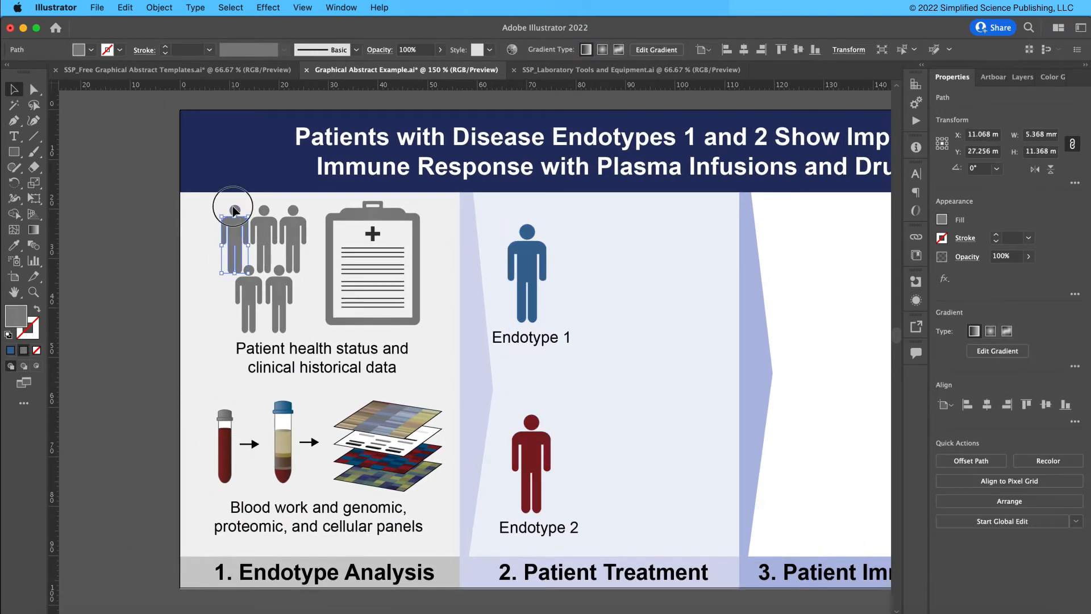
{"action": "left_click", "coordinate": [235, 212], "text": "shift"}
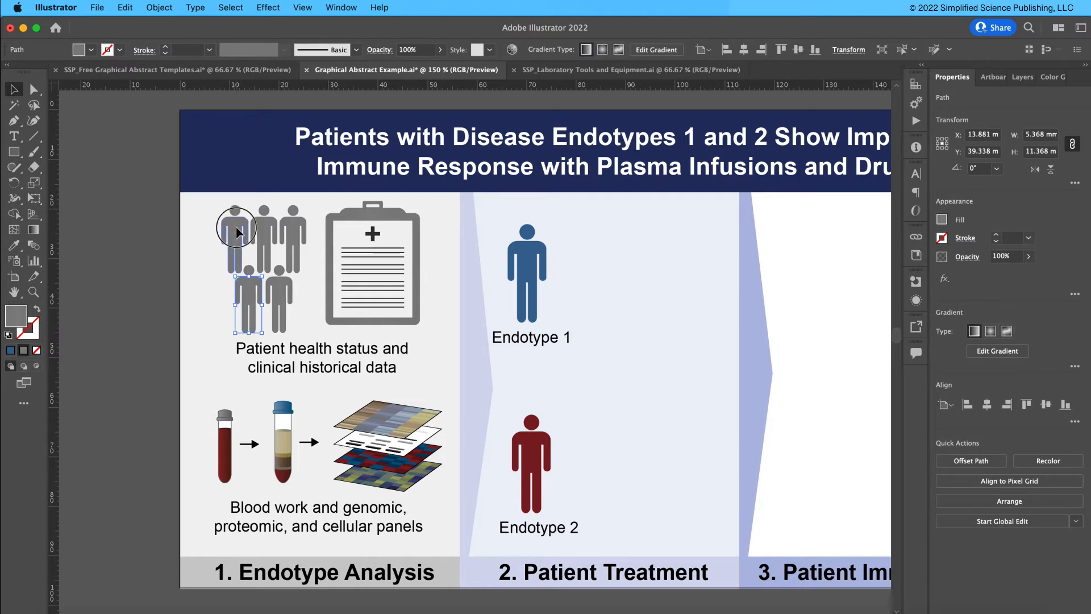
{"action": "key", "text": "super+equal"}
{"action": "key", "text": "super+equal"}
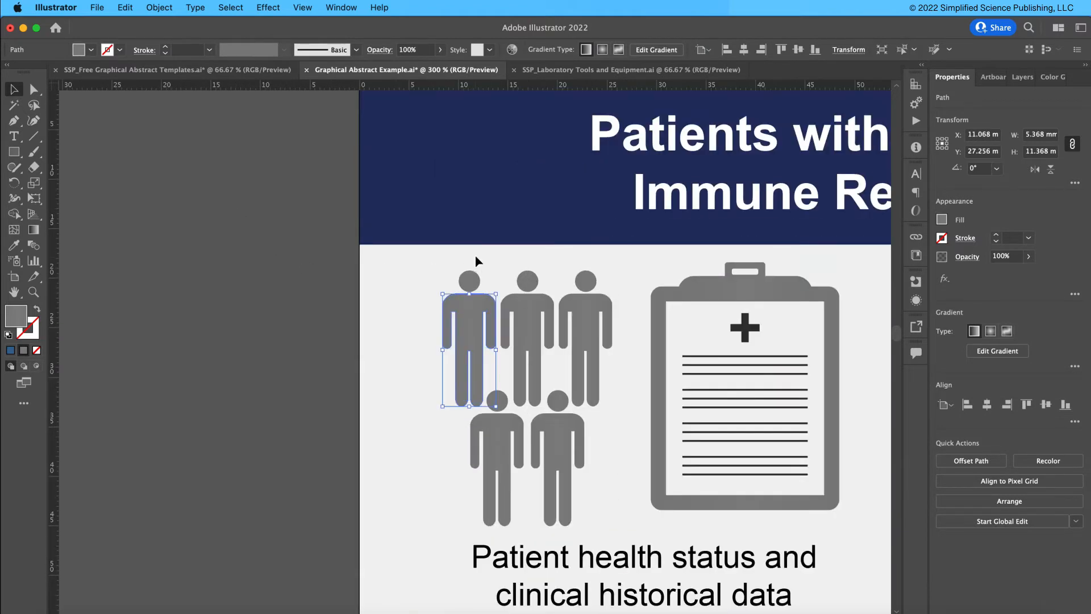
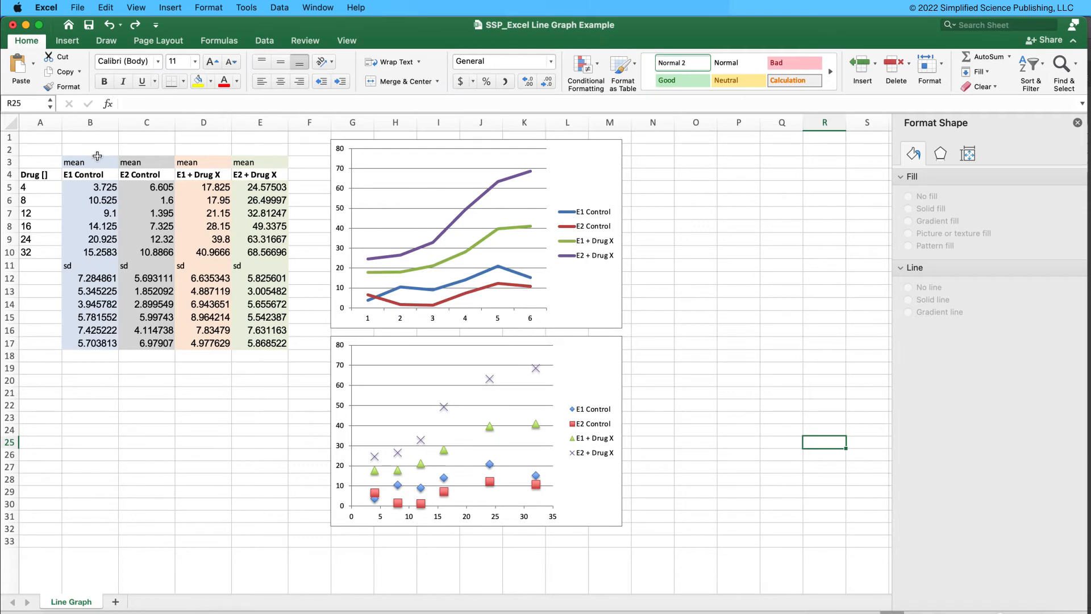
- Examine the E1 and E2 Control and the E1 and E2 + Drug X column headings in the Excel graph data
{"action": "left_click", "coordinate": [88, 174]}
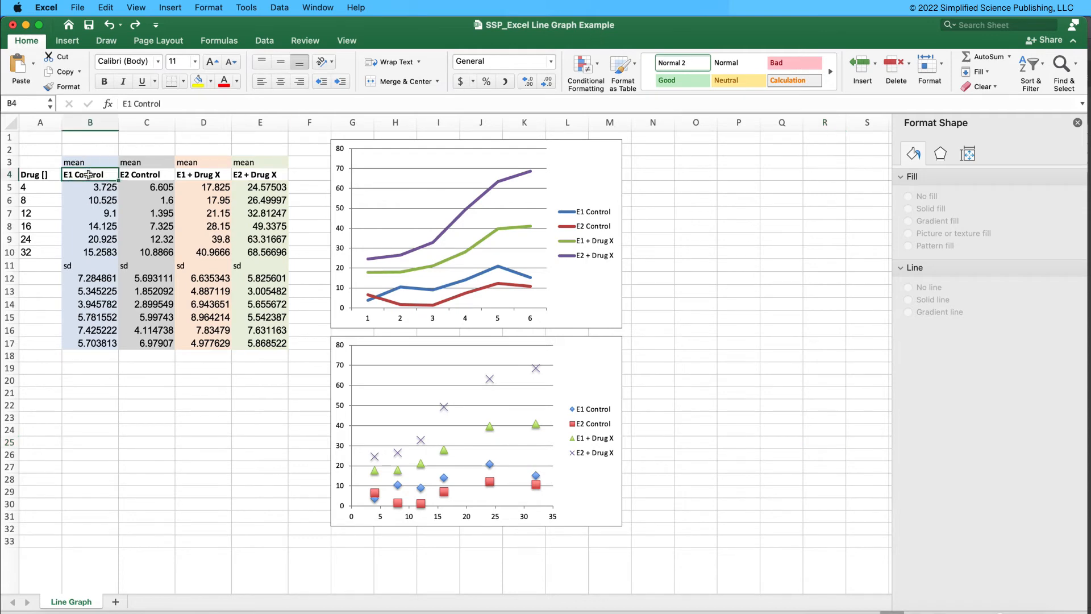
{"action": "left_click", "coordinate": [146, 174], "text": "shift"}
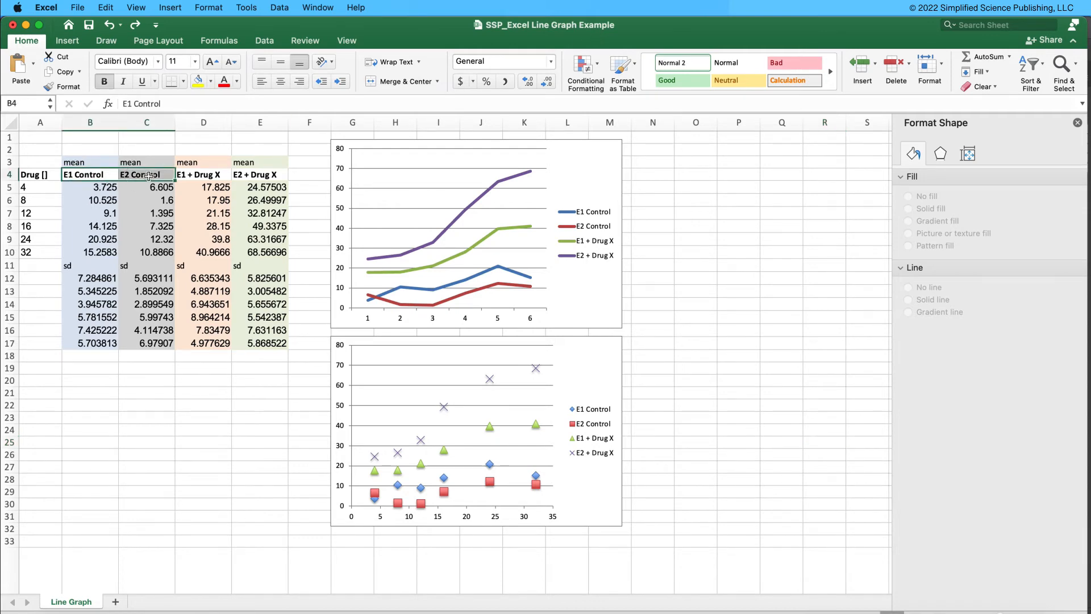
{"action": "left_click", "coordinate": [209, 174]}
{"action": "left_click", "coordinate": [278, 175], "text": "shift"}
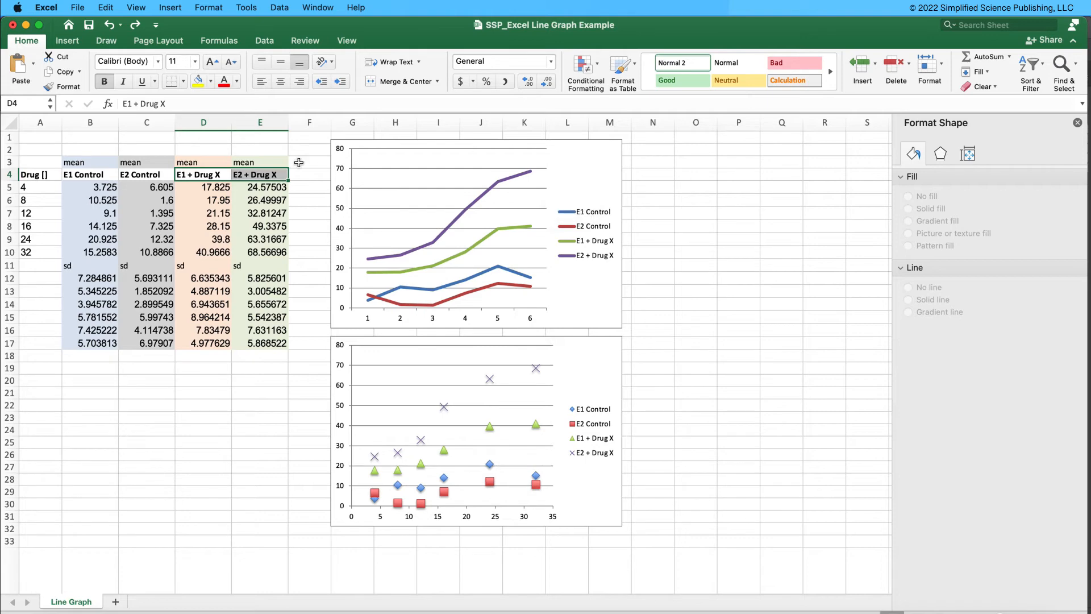
- Inspect the data ranges behind the line and scatter charts, and check the Patient Immune Response panel in Illustrator
{"action": "left_click", "coordinate": [334, 141]}
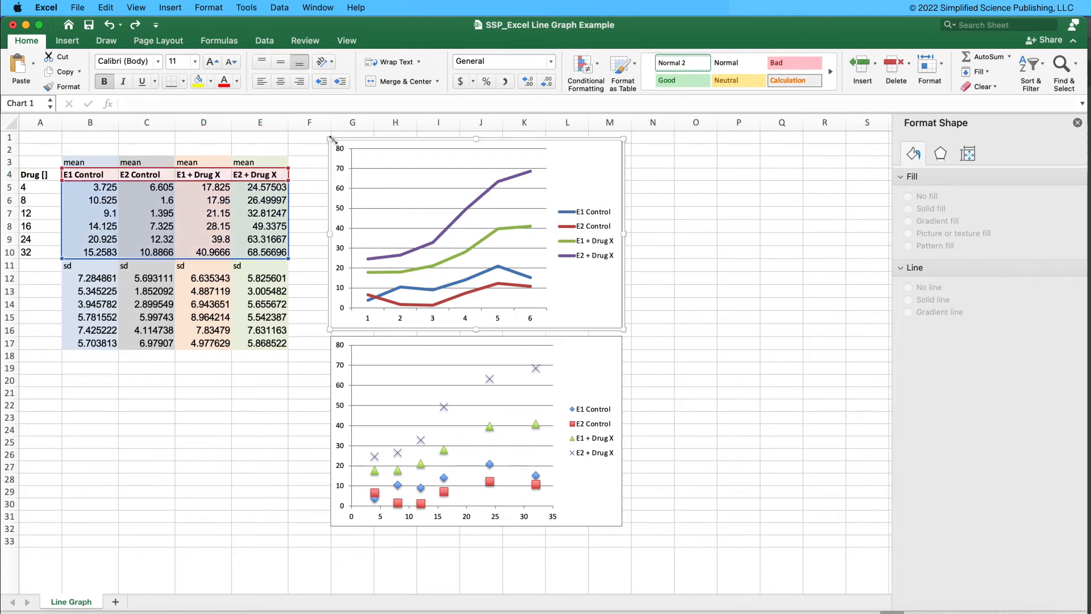
{"action": "left_click", "coordinate": [372, 338]}
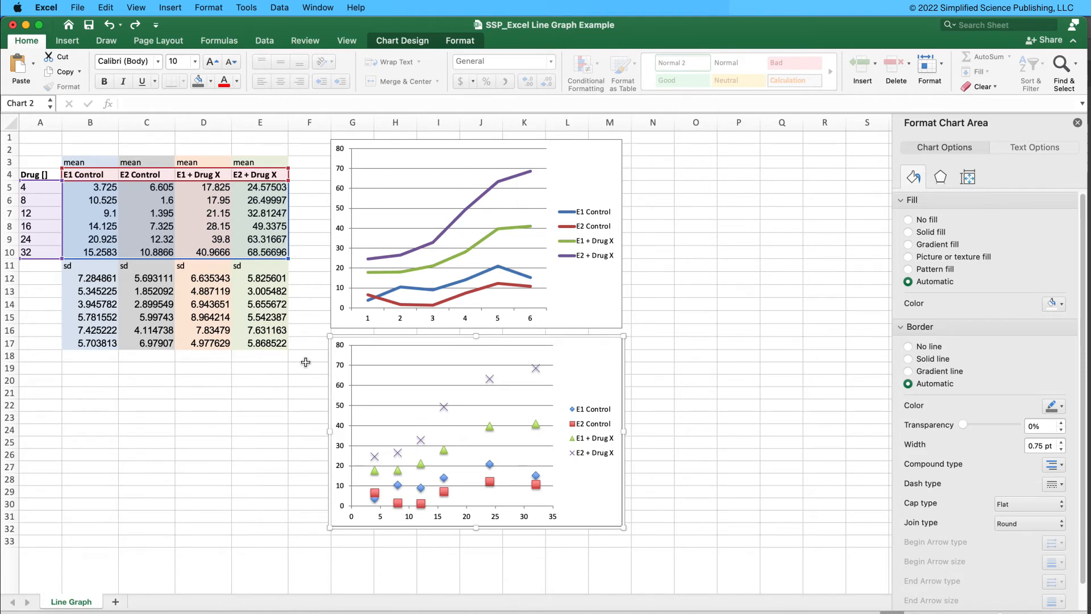
{"action": "left_click", "coordinate": [328, 611]}
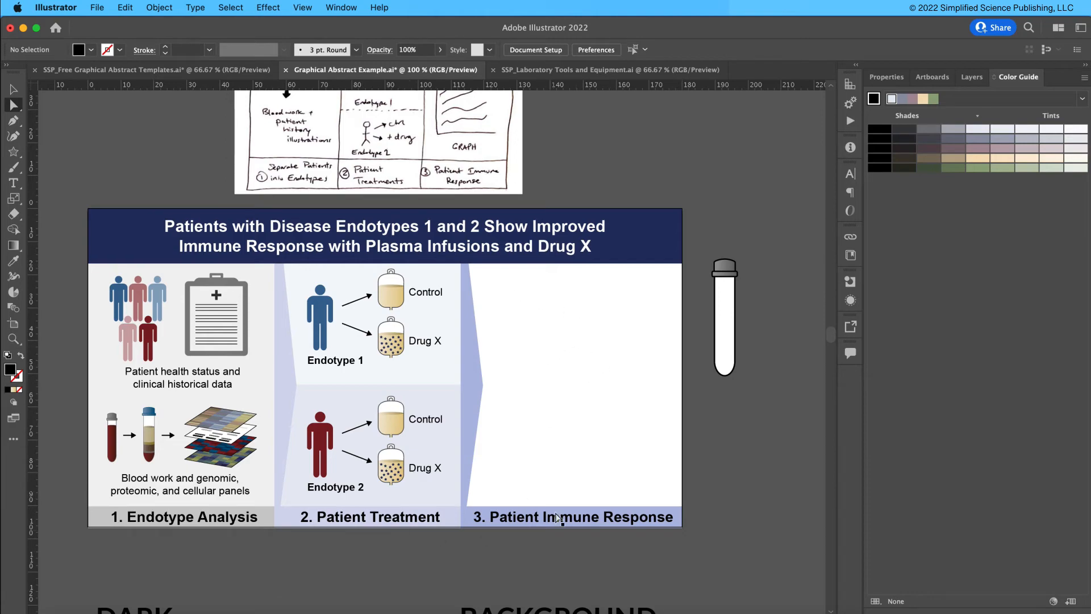
{"action": "left_click", "coordinate": [438, 607]}
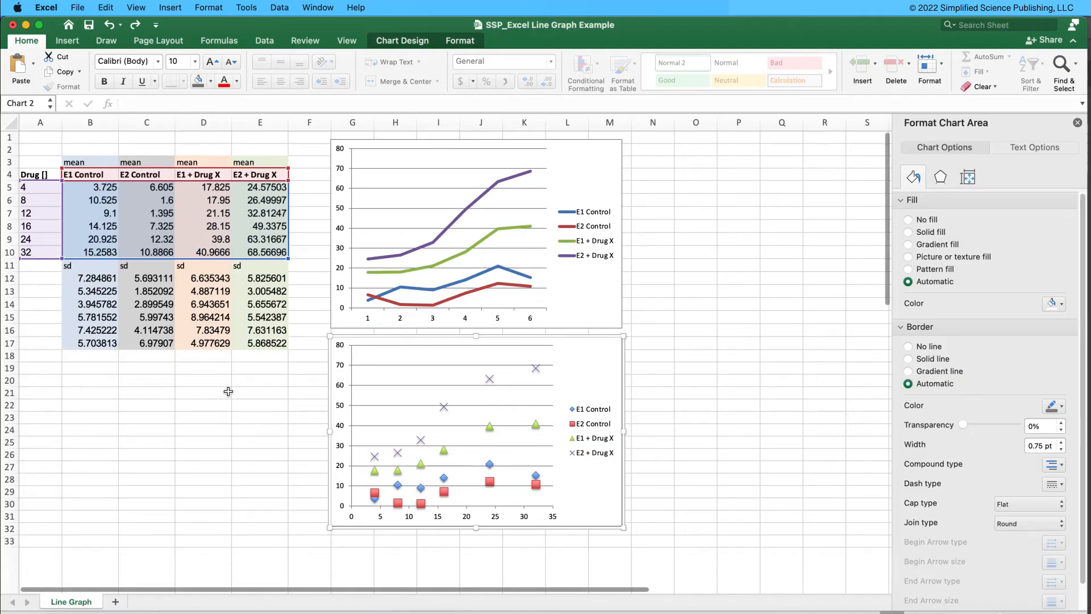
- Examine the formatted Immune Response graph lower in the sheet and the scatter chart's chart area formatting options
{"action": "left_click", "coordinate": [188, 432]}
{"action": "scroll", "coordinate": [188, 432], "scroll_direction": "down", "scroll_amount": 2}
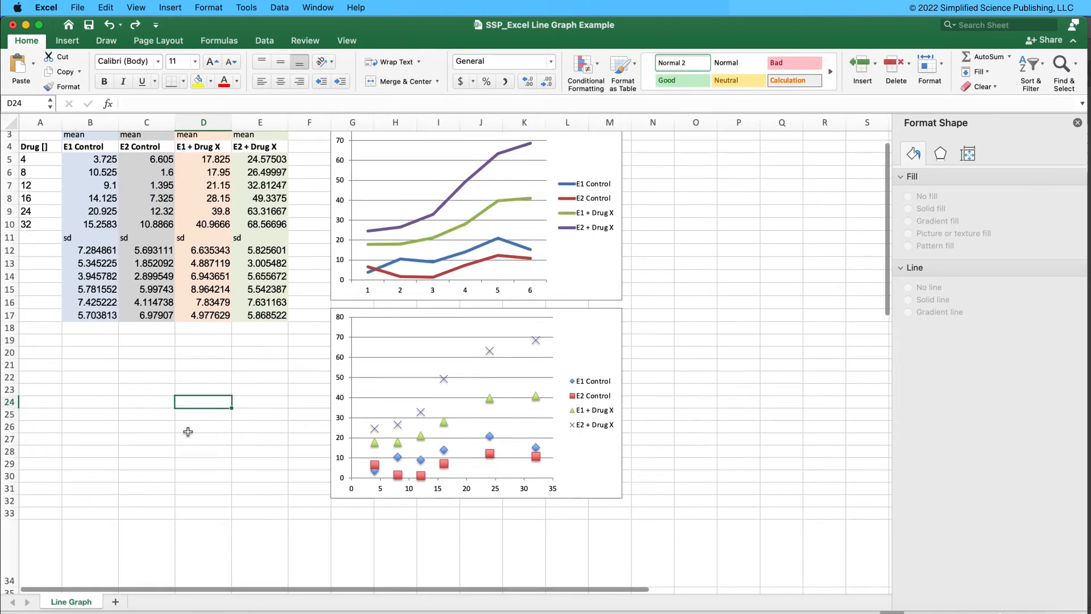
{"action": "scroll", "coordinate": [188, 431], "scroll_direction": "down", "scroll_amount": 15}
{"action": "scroll", "coordinate": [188, 435], "scroll_direction": "down", "scroll_amount": 3}
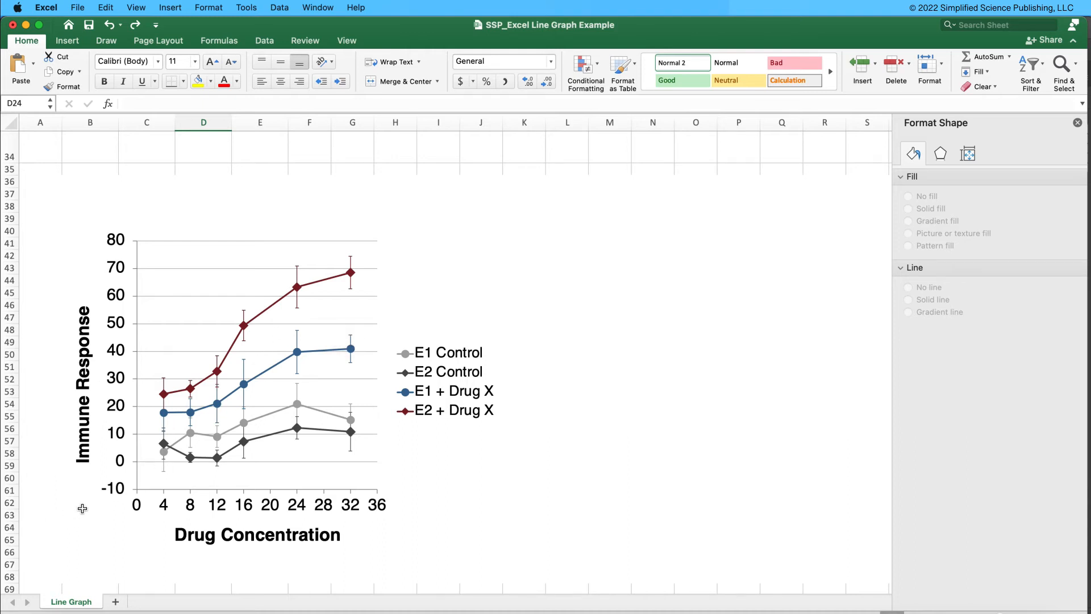
{"action": "scroll", "coordinate": [118, 501], "scroll_direction": "up", "scroll_amount": 1}
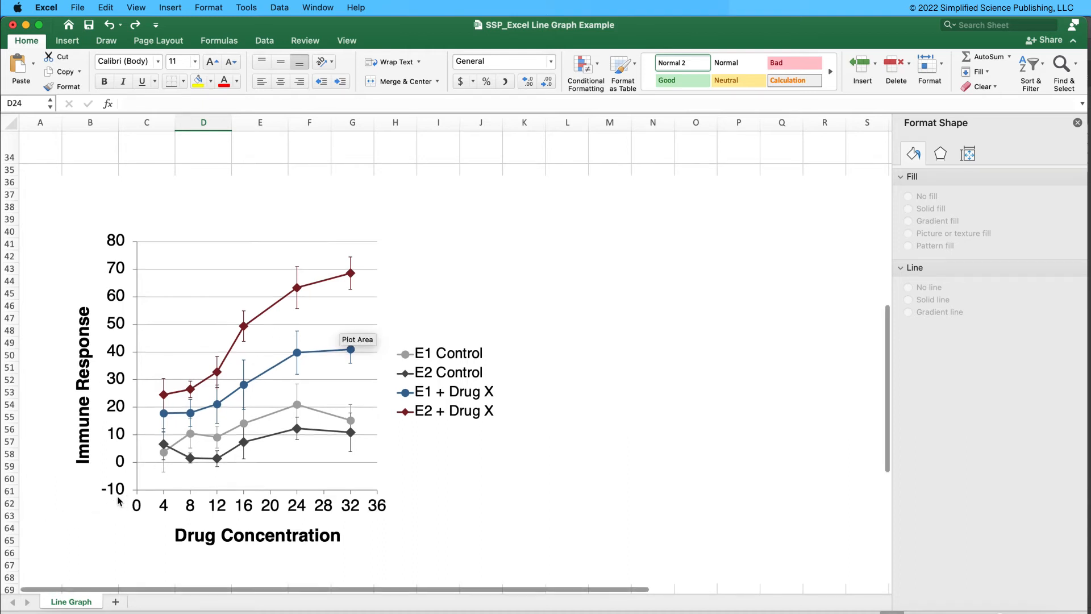
{"action": "scroll", "coordinate": [119, 500], "scroll_direction": "up", "scroll_amount": 10}
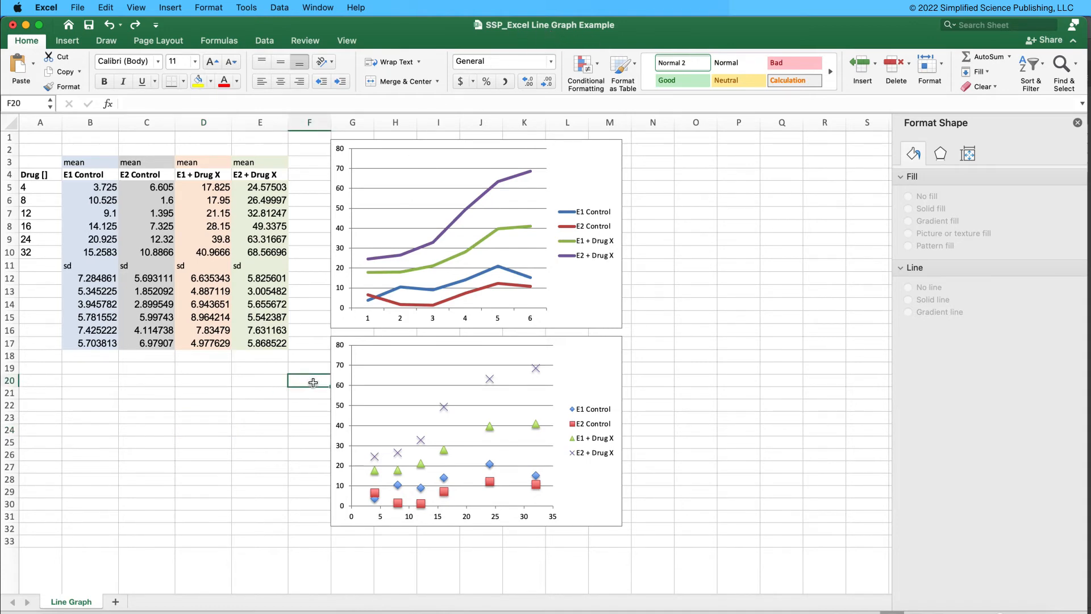
{"action": "left_click", "coordinate": [332, 336]}
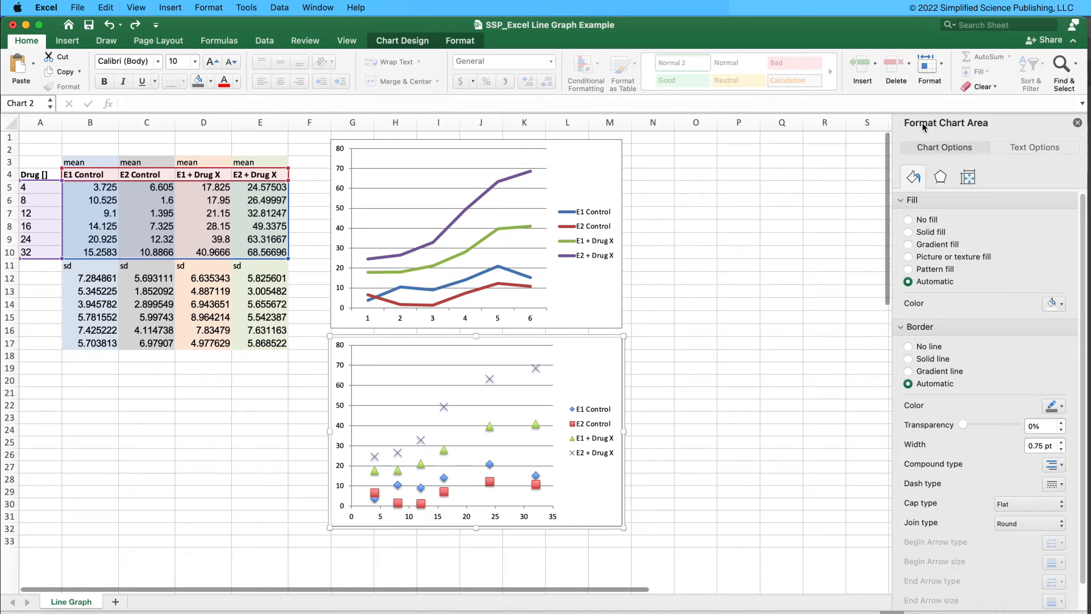
{"action": "left_click", "coordinate": [279, 382]}
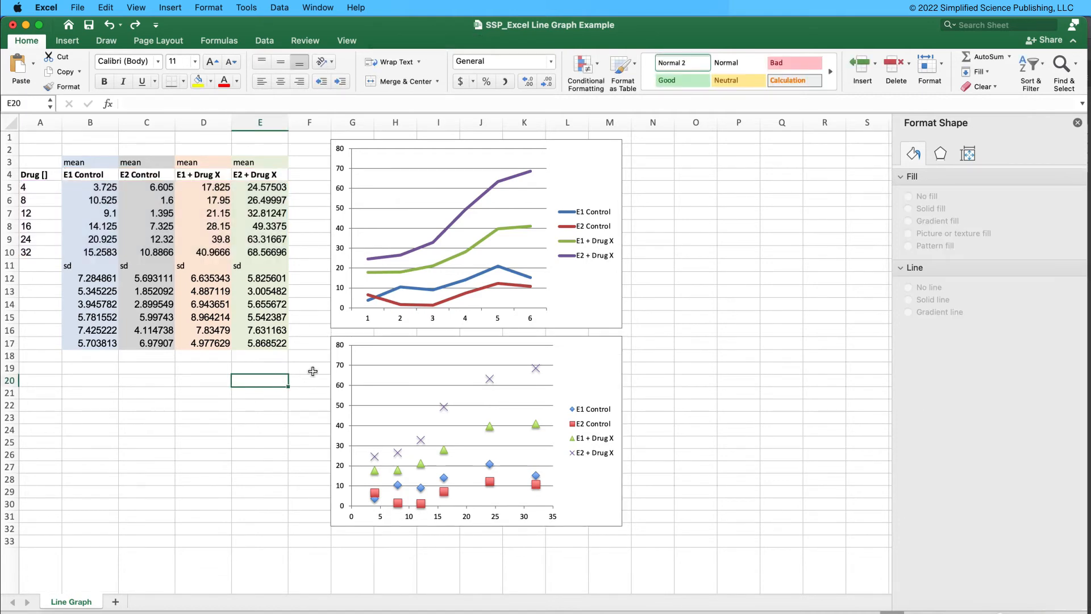
- Remove the border line around the scatter chart's chart area
{"action": "left_click", "coordinate": [333, 338]}
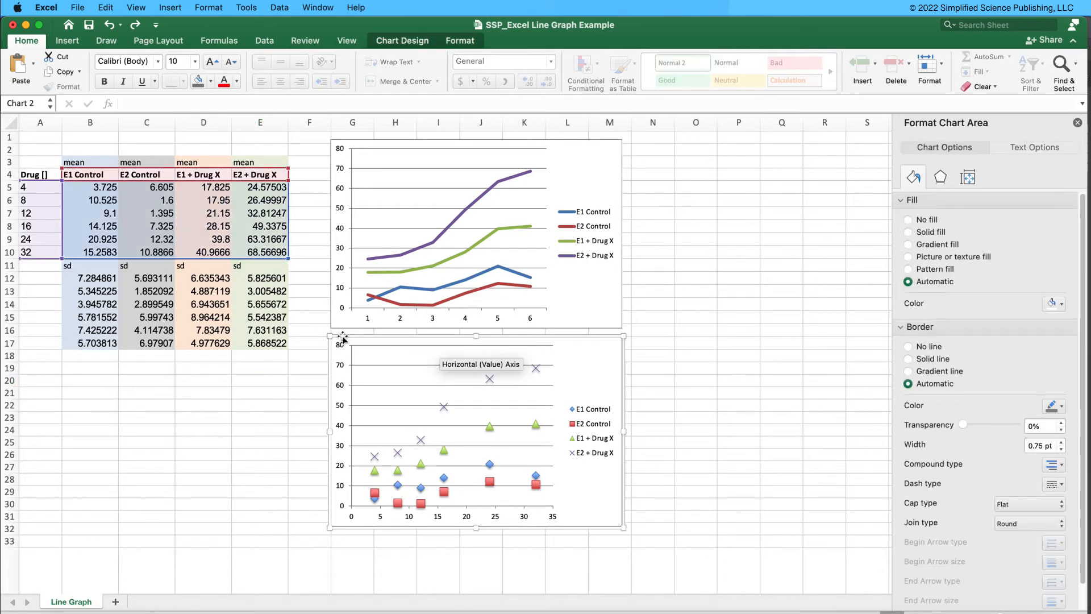
{"action": "left_click", "coordinate": [340, 336]}
{"action": "right_click", "coordinate": [341, 336]}
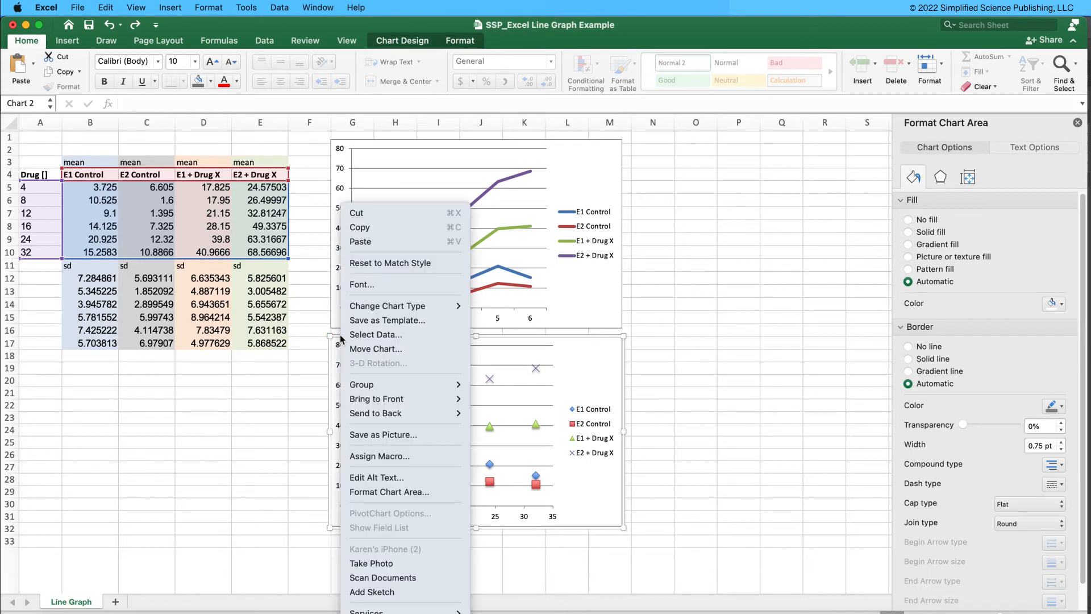
{"action": "left_click", "coordinate": [366, 493]}
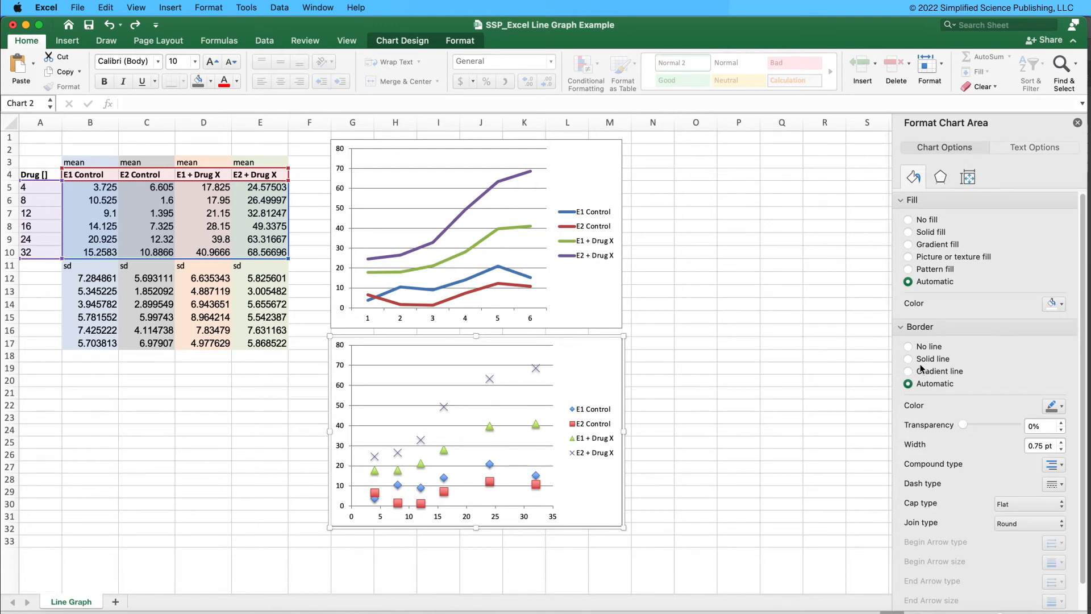
{"action": "left_click", "coordinate": [908, 346]}
{"action": "left_click", "coordinate": [750, 478]}
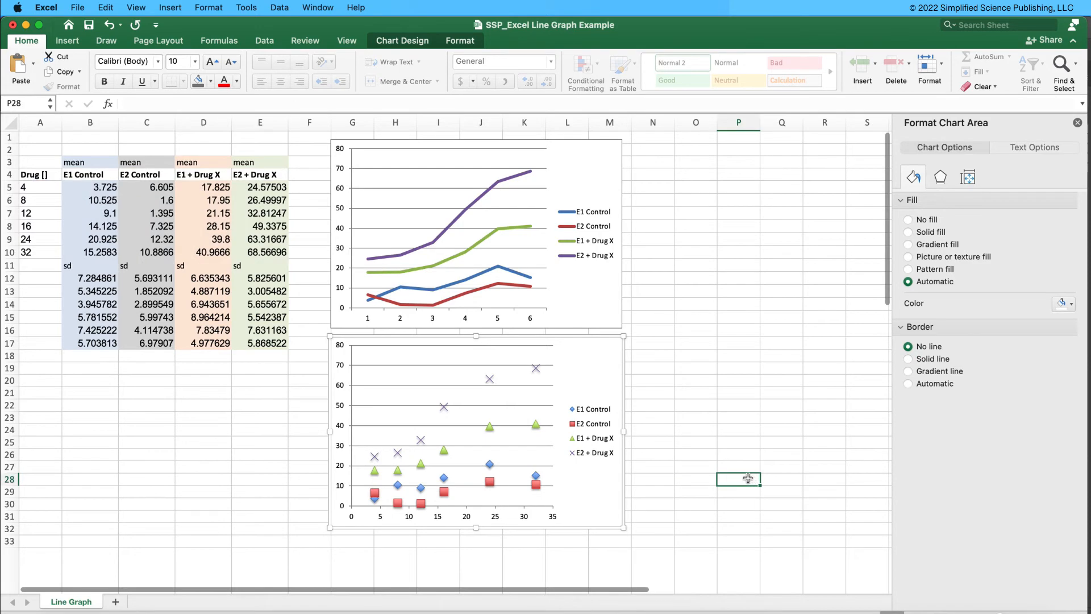
- Format the scatter chart's vertical axis labels in Helvetica, size 18
{"action": "left_click", "coordinate": [338, 344]}
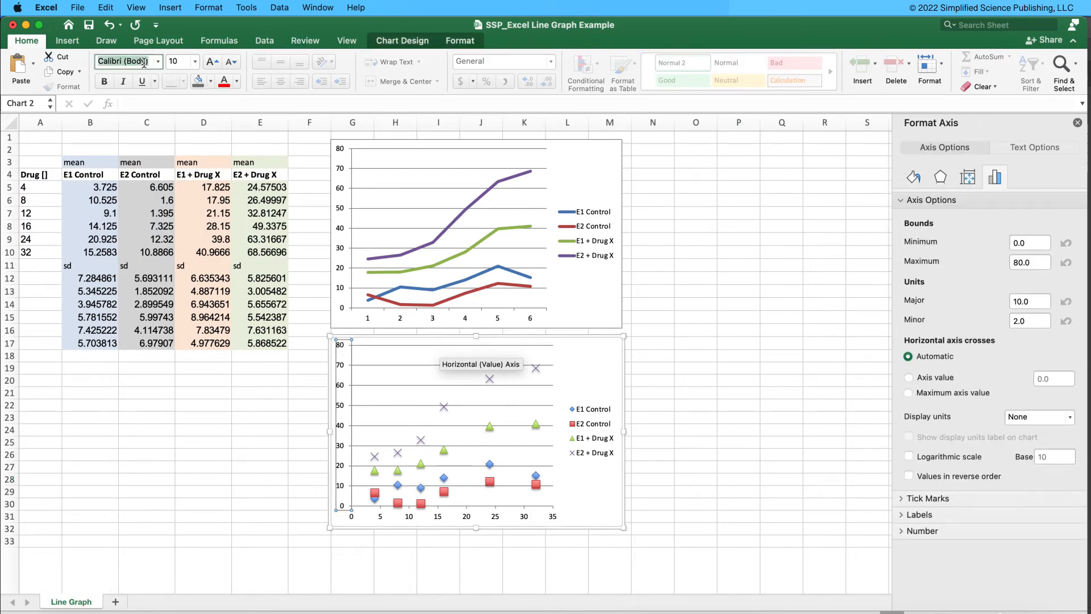
{"action": "type", "text": "Helvetica"}
{"action": "key", "text": "Return"}
{"action": "left_click", "coordinate": [175, 57]}
{"action": "type", "text": "18"}
{"action": "key", "text": "Return"}
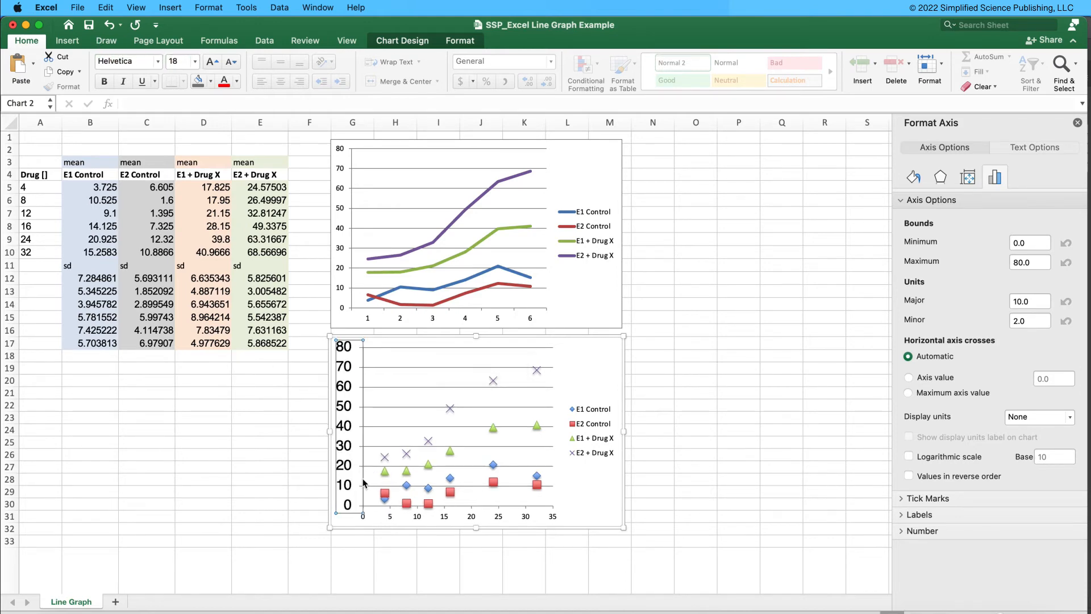
- Format the scatter chart's horizontal axis labels in Helvetica, size 18
{"action": "left_click", "coordinate": [385, 518]}
{"action": "left_click", "coordinate": [148, 63]}
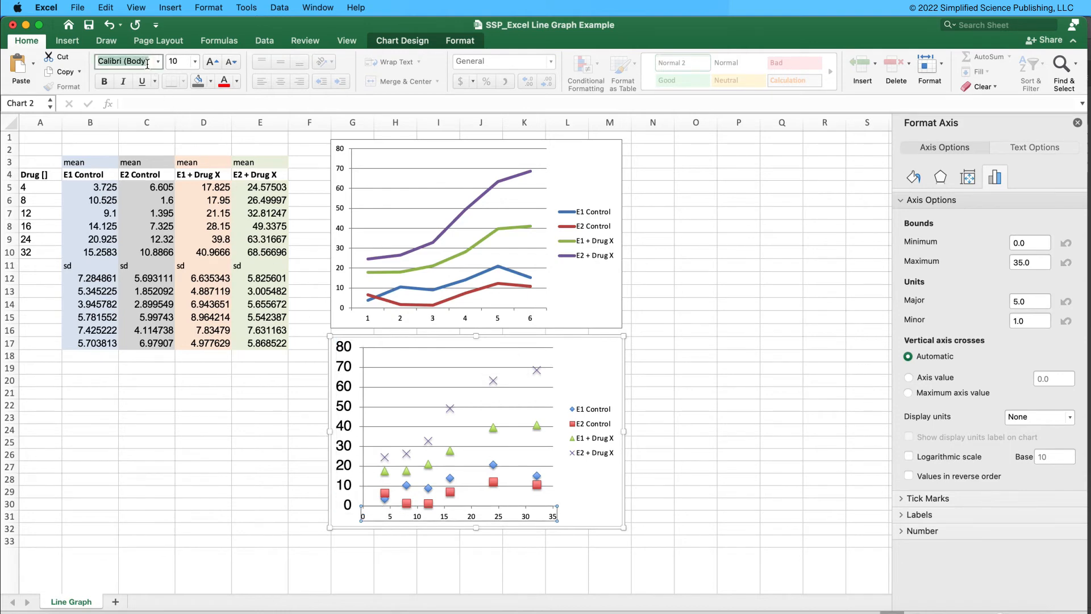
{"action": "type", "text": "Helvetica"}
{"action": "key", "text": "Return"}
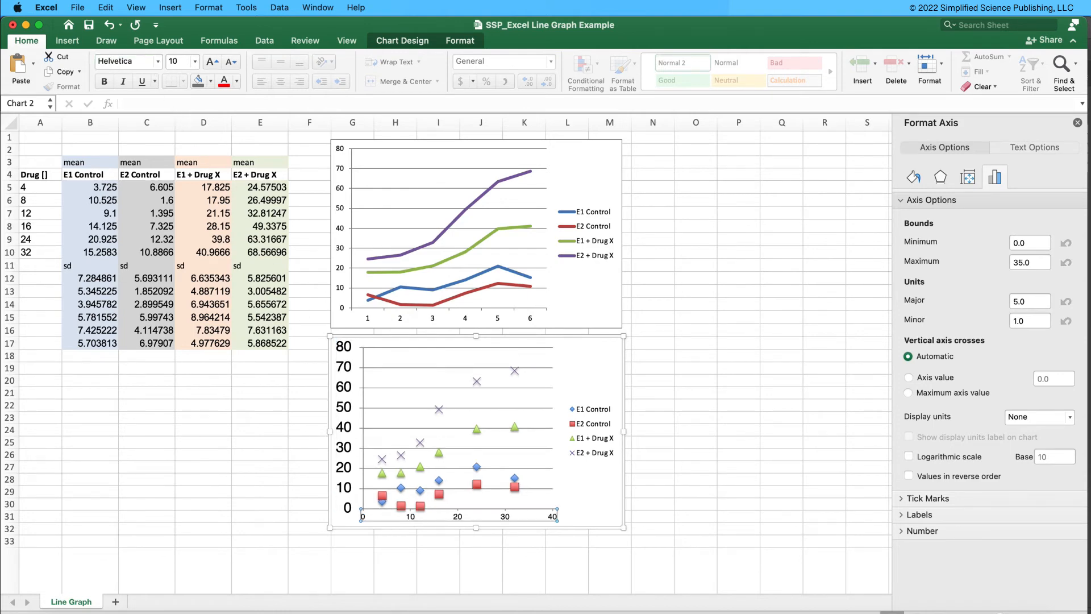
{"action": "left_click", "coordinate": [172, 61]}
{"action": "type", "text": "18"}
{"action": "key", "text": "Return"}
- Format the scatter chart's legend in Helvetica, size 18, and widen the chart to about the end of column N
{"action": "left_click", "coordinate": [607, 426]}
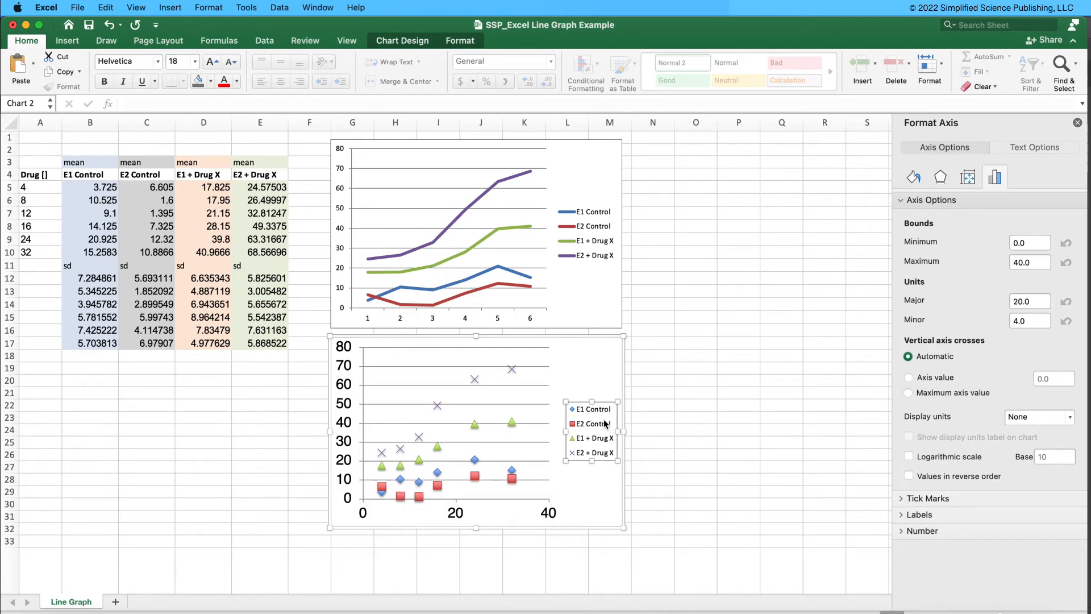
{"action": "left_click", "coordinate": [177, 59]}
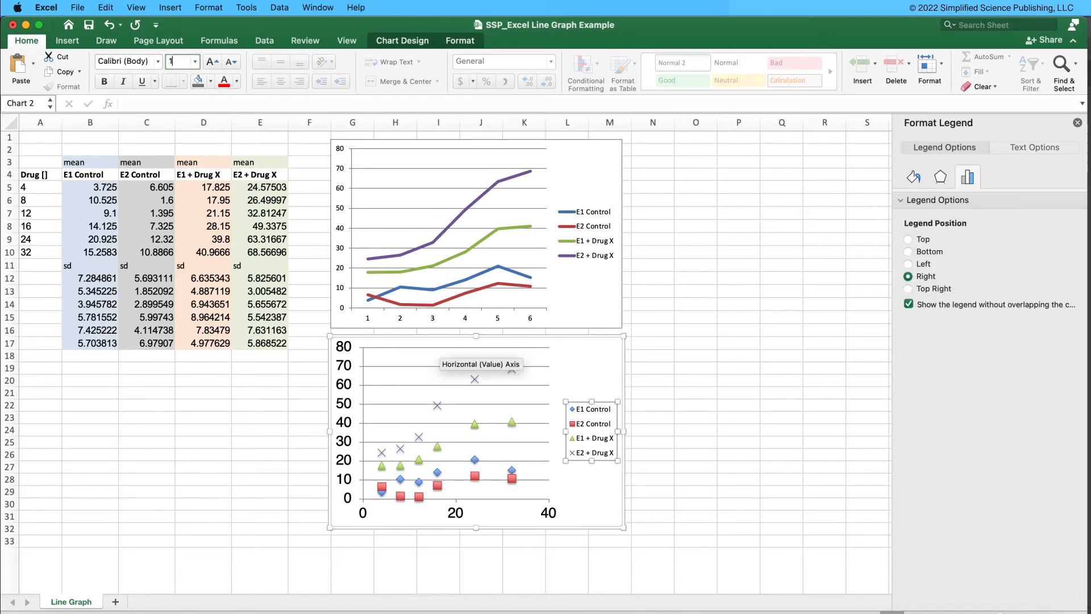
{"action": "left_click", "coordinate": [140, 64]}
{"action": "type", "text": "Helvetica"}
{"action": "key", "text": "Return"}
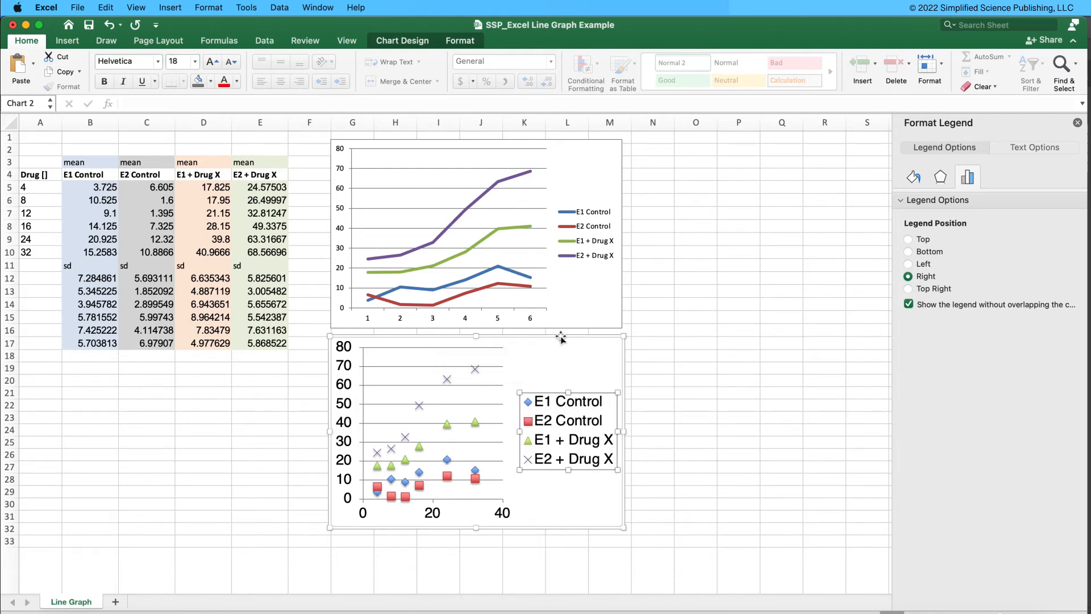
{"action": "left_click_drag", "start_coordinate": [625, 429], "coordinate": [699, 430]}
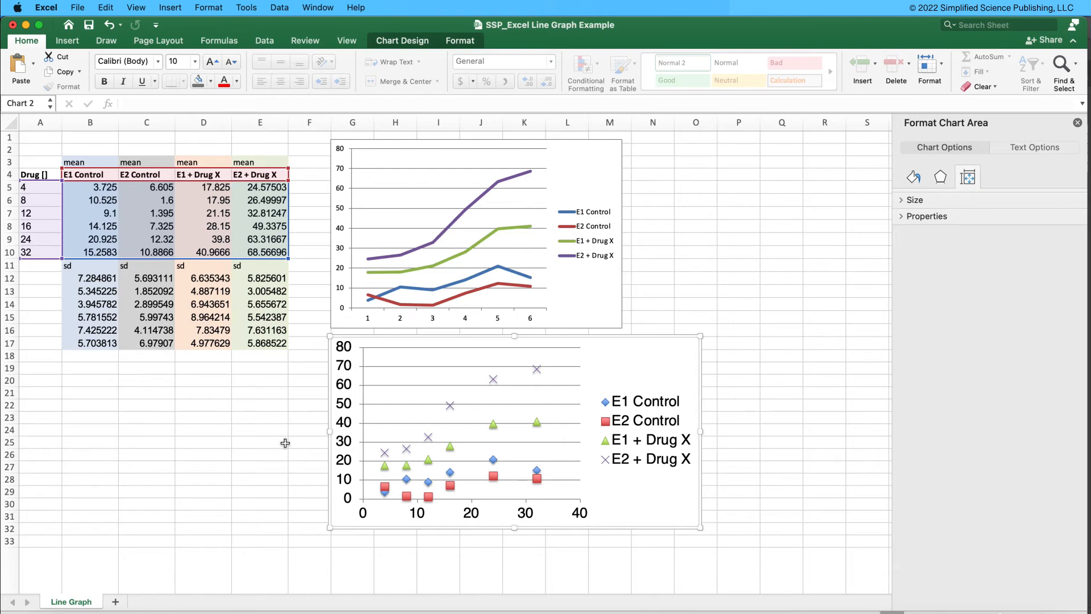
{"action": "left_click", "coordinate": [285, 442]}
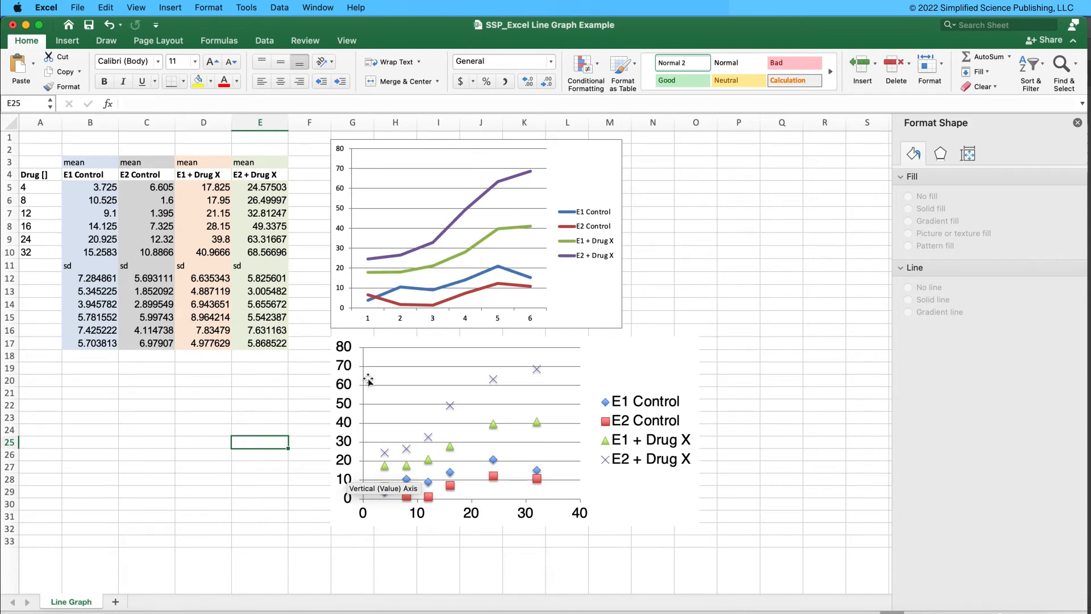
- Set the minimum bound of the scatter chart's vertical axis to -10
{"action": "right_click", "coordinate": [348, 374]}
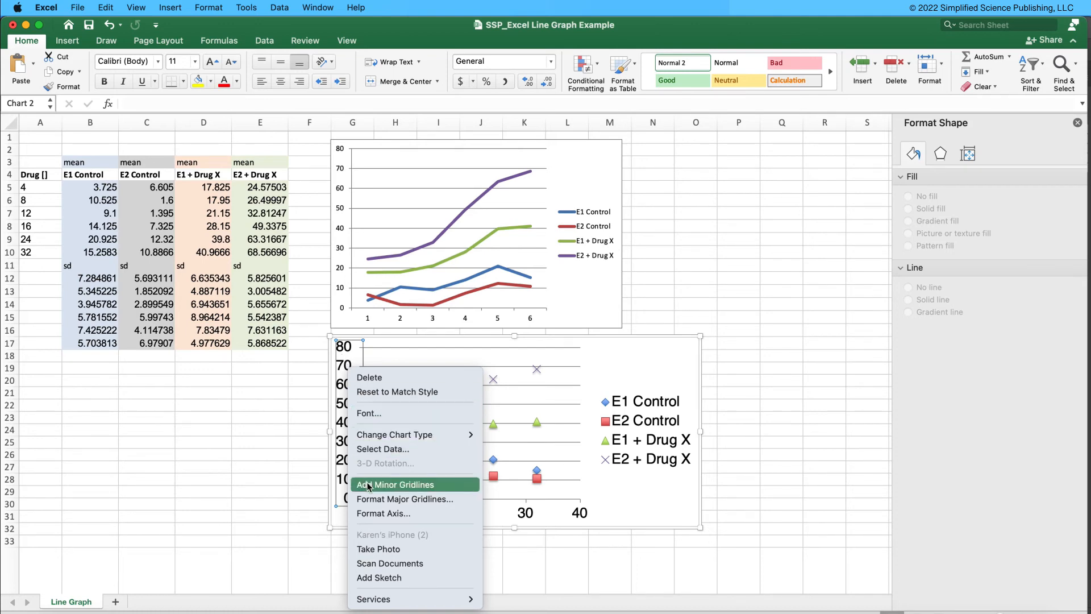
{"action": "left_click", "coordinate": [403, 516]}
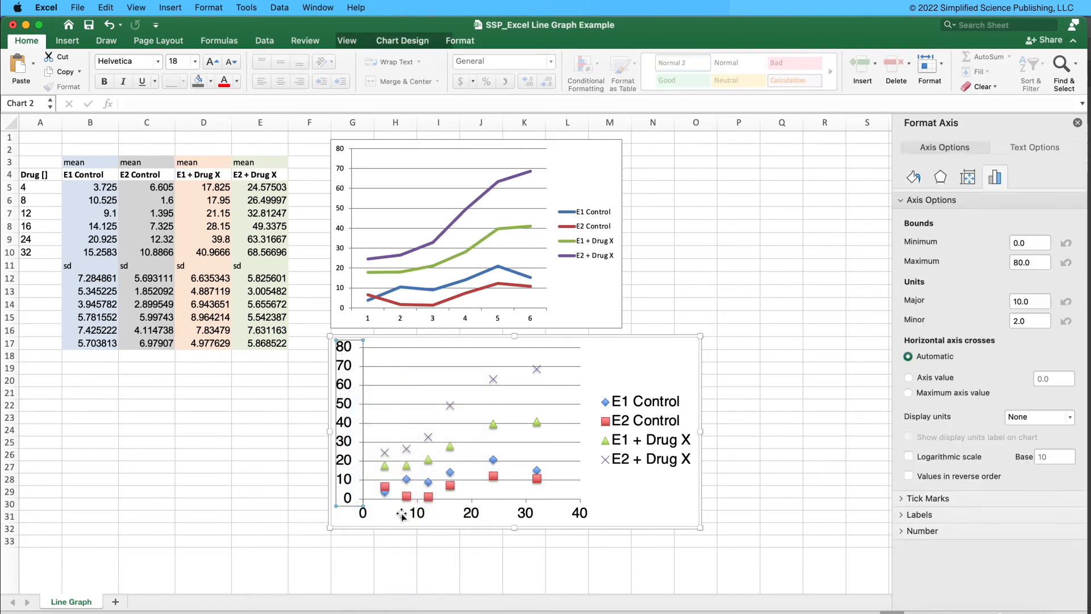
{"action": "left_click", "coordinate": [1016, 242]}
{"action": "type", "text": "-"}
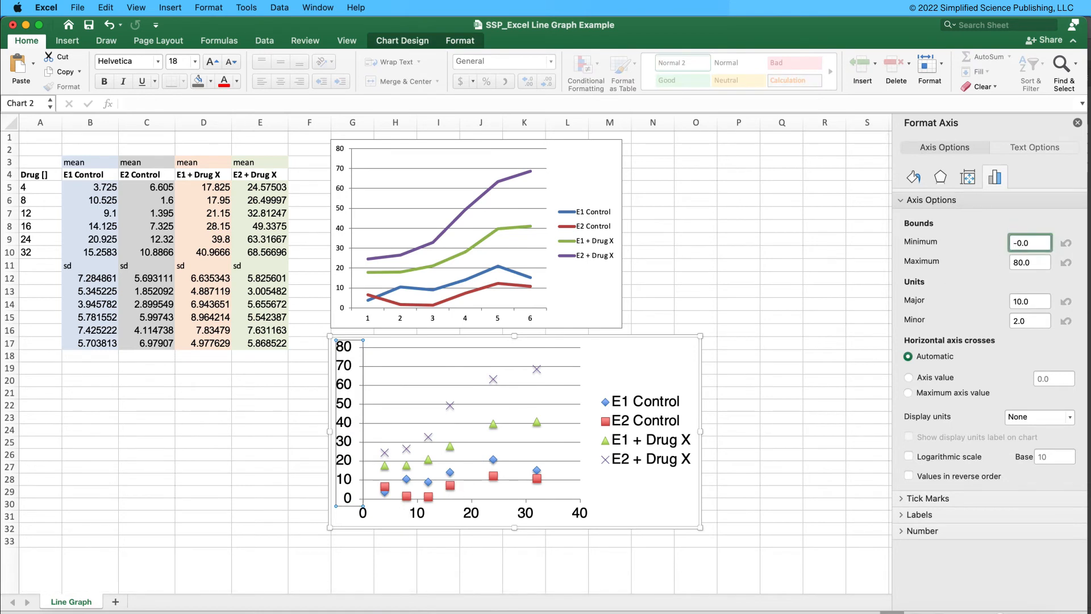
{"action": "type", "text": "1"}
{"action": "key", "text": "Return"}
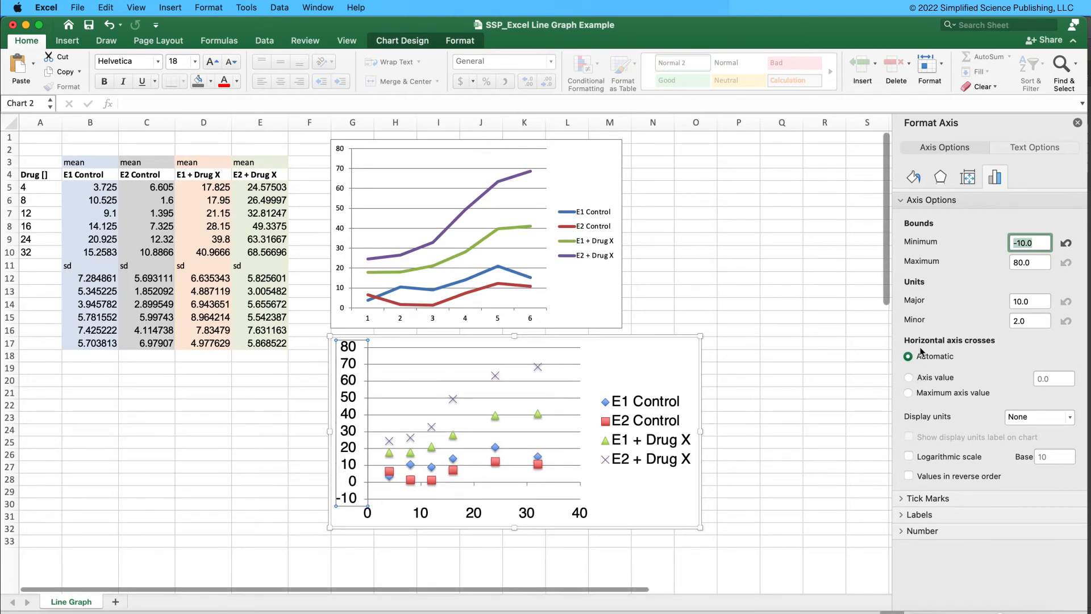
- Make the horizontal axis cross the vertical axis at the axis value -10
{"action": "left_click", "coordinate": [924, 378]}
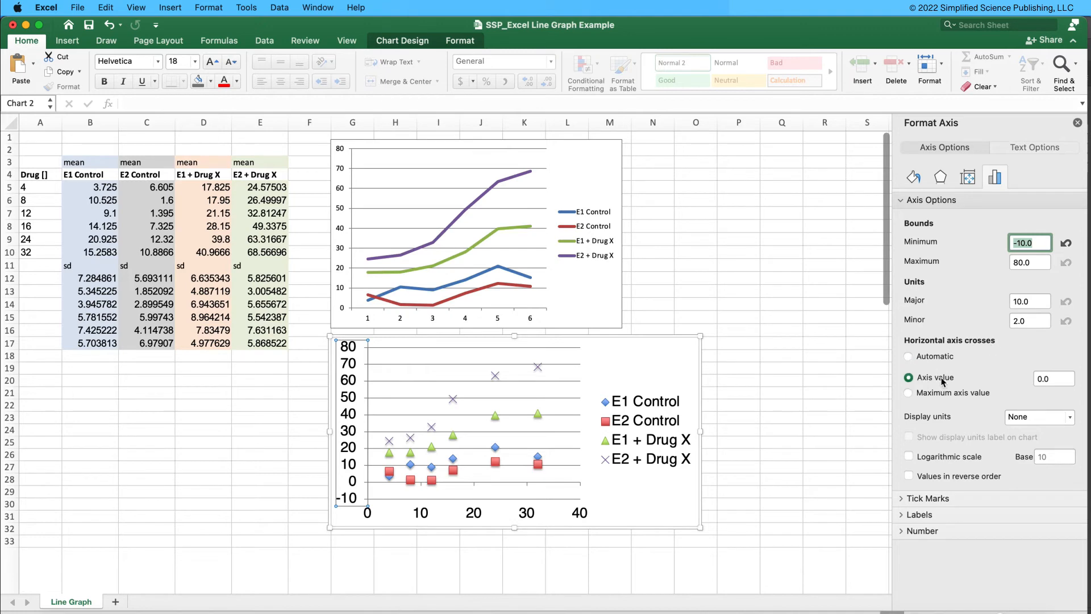
{"action": "left_click", "coordinate": [1050, 379]}
{"action": "type", "text": "-1"}
{"action": "key", "text": "Return"}
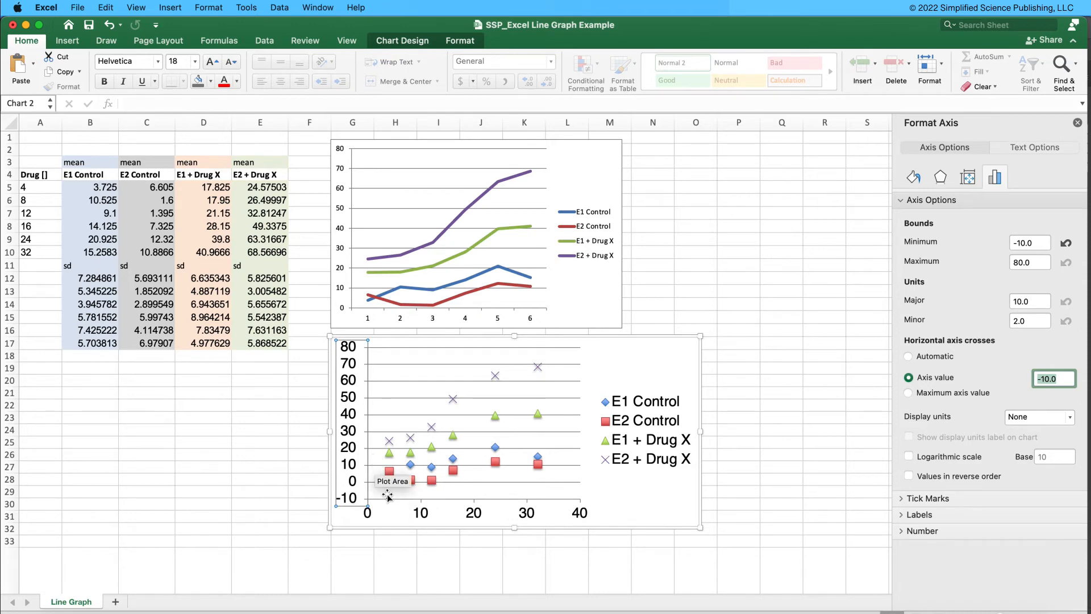
- Recolor the scatter chart's major gridlines to a light gray solid line
{"action": "left_click", "coordinate": [380, 364]}
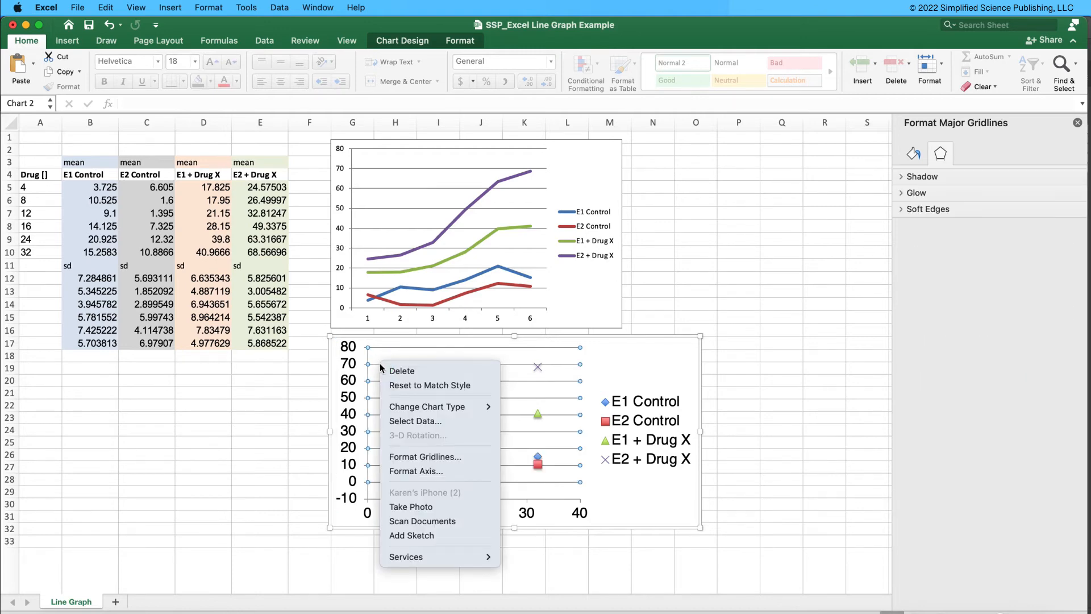
{"action": "left_click", "coordinate": [414, 456]}
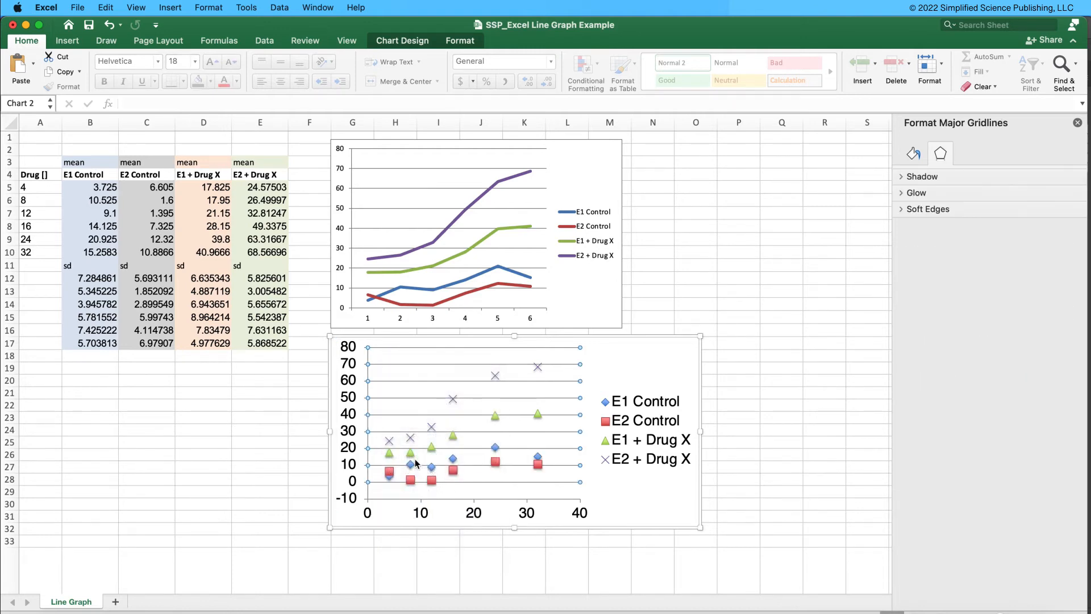
{"action": "left_click", "coordinate": [1062, 255]}
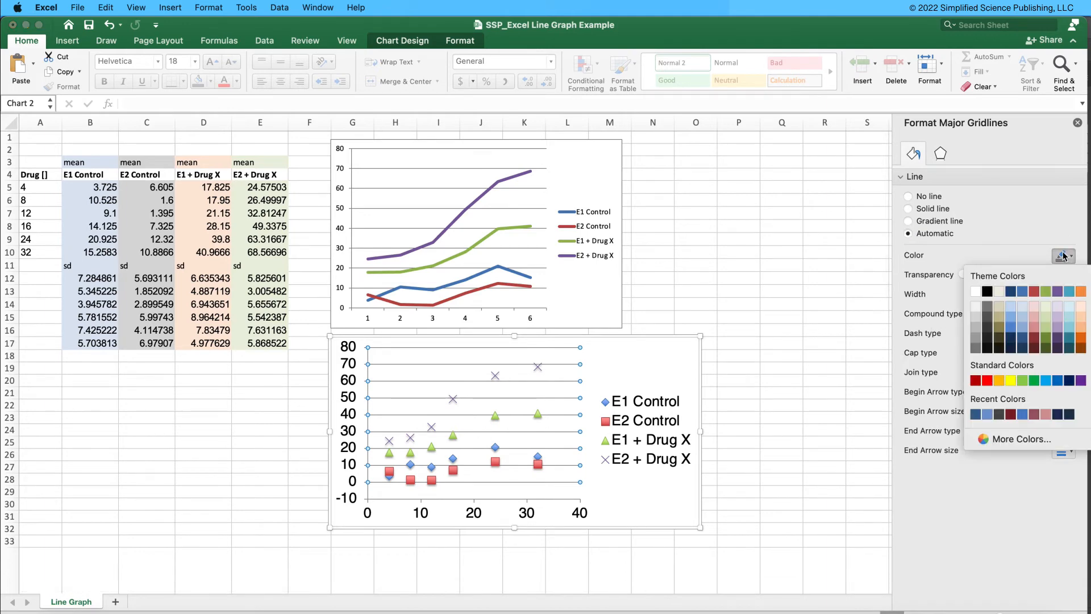
{"action": "left_click", "coordinate": [974, 316]}
{"action": "left_click", "coordinate": [1061, 255]}
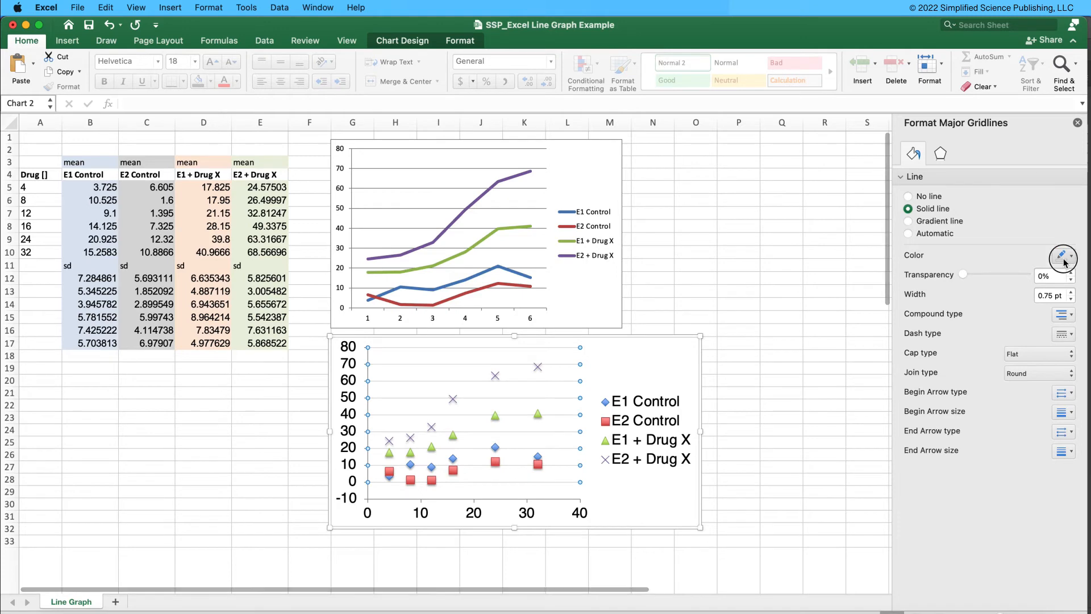
{"action": "left_click", "coordinate": [975, 328]}
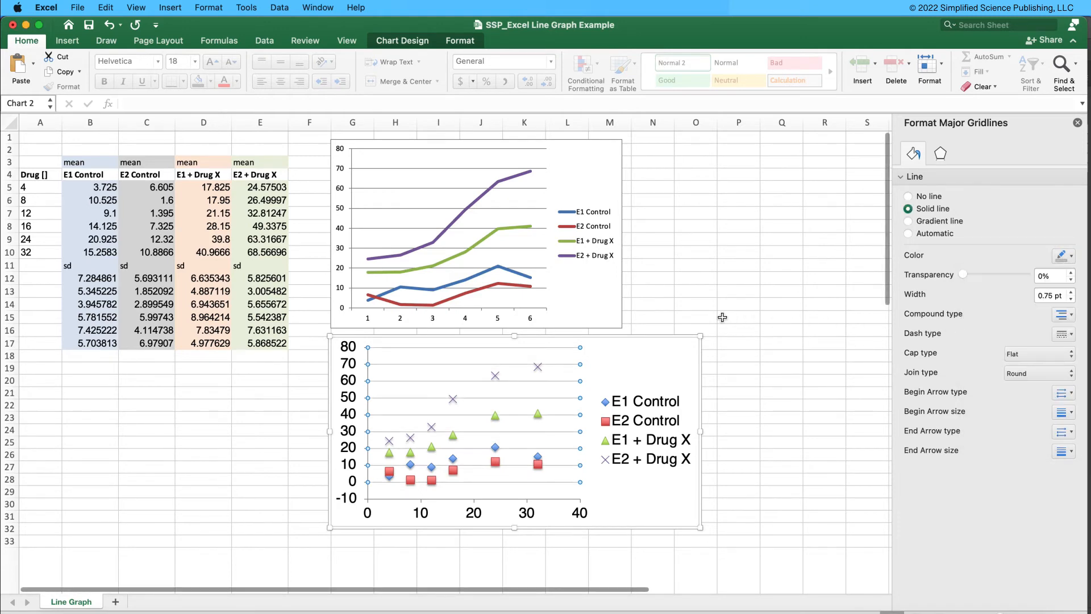
{"action": "left_click", "coordinate": [1061, 257]}
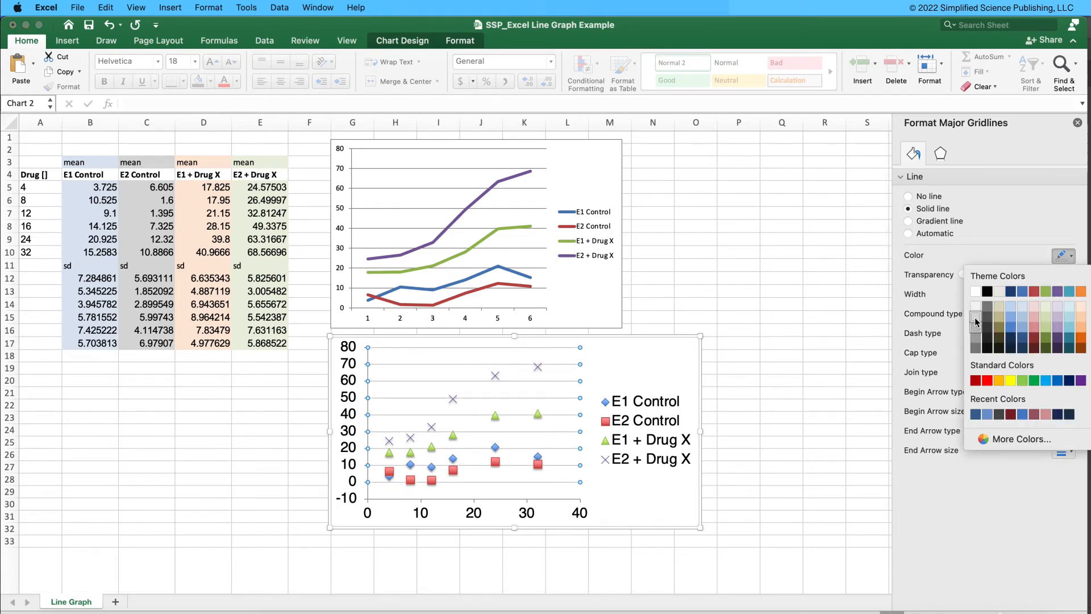
{"action": "left_click", "coordinate": [975, 317]}
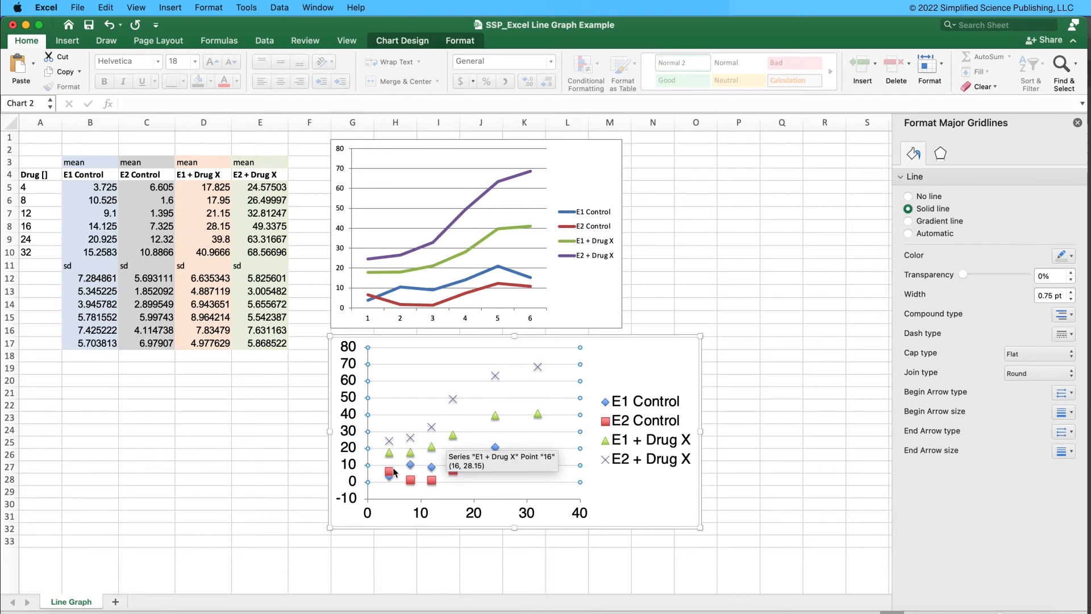
- Remove the marker border from the E1 Control series in the scatter chart
{"action": "left_click", "coordinate": [437, 482]}
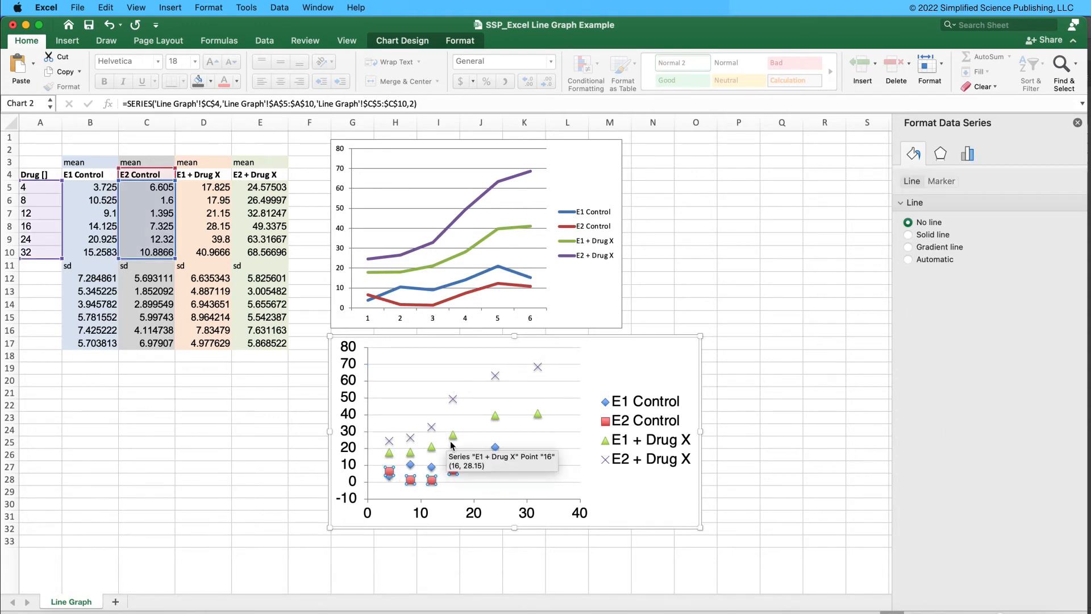
{"action": "left_click", "coordinate": [388, 475]}
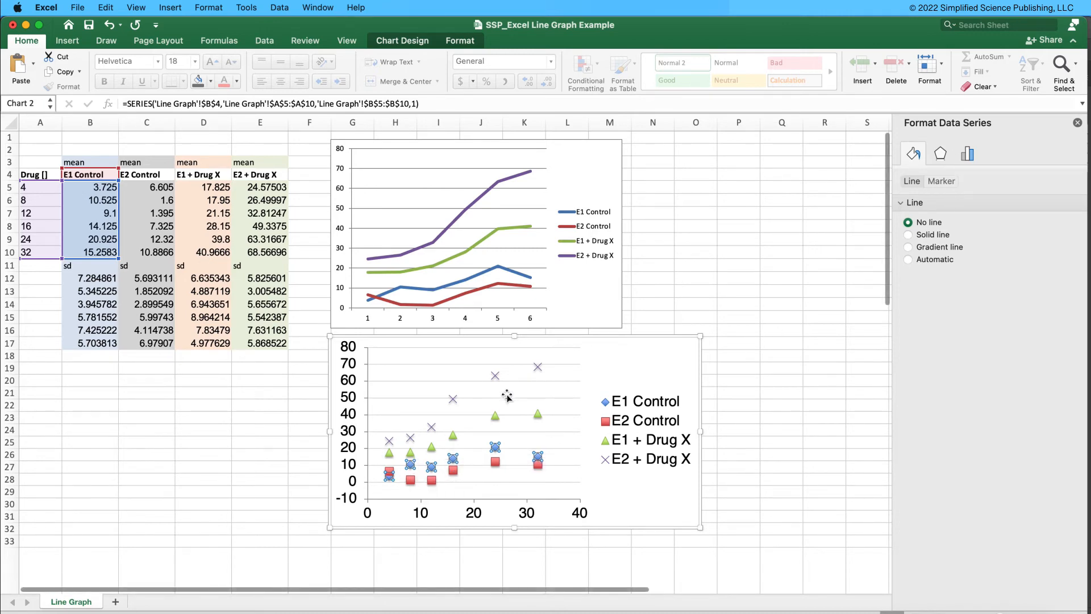
{"action": "right_click", "coordinate": [432, 470]}
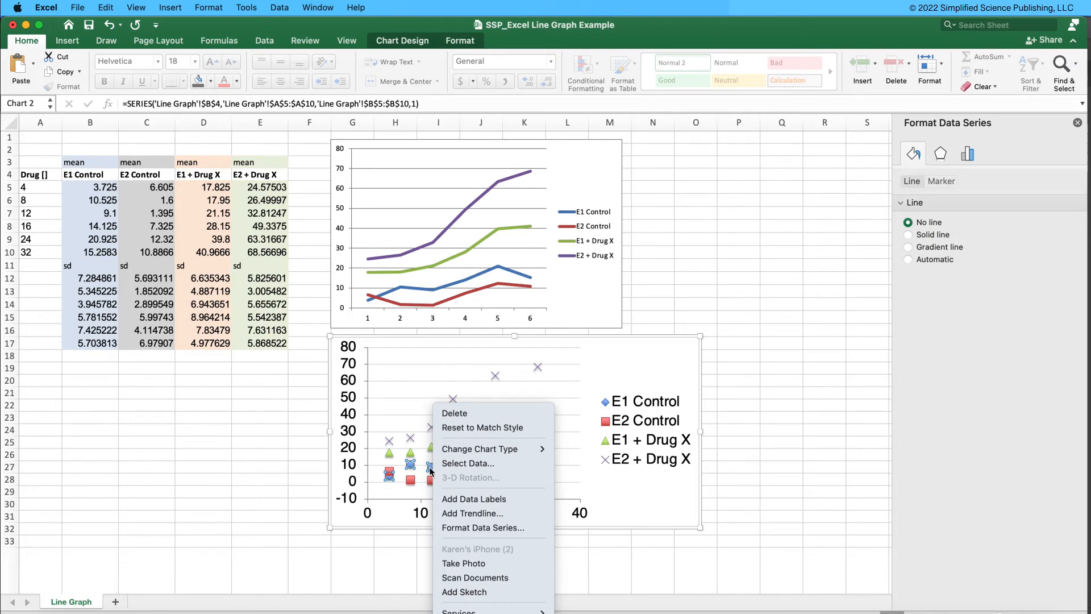
{"action": "left_click", "coordinate": [483, 528]}
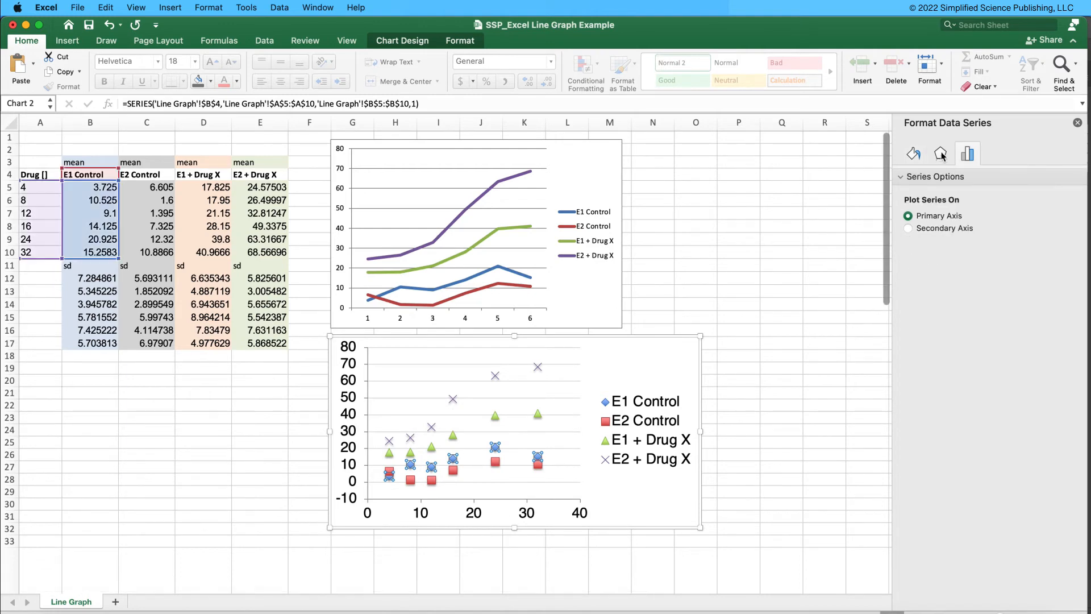
{"action": "left_click", "coordinate": [914, 157]}
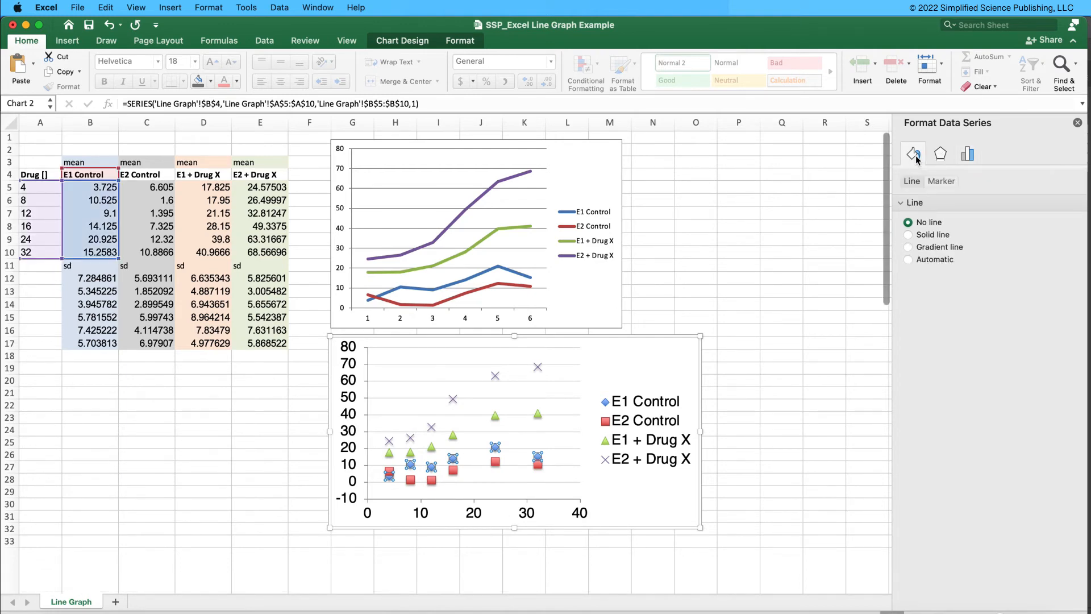
{"action": "left_click", "coordinate": [942, 182]}
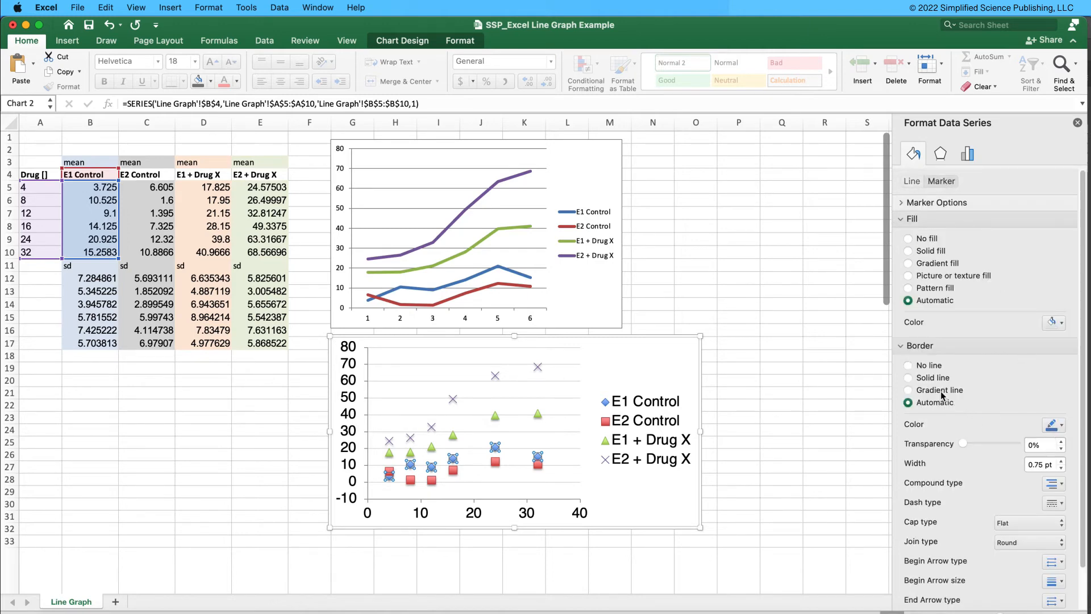
{"action": "left_click", "coordinate": [927, 367]}
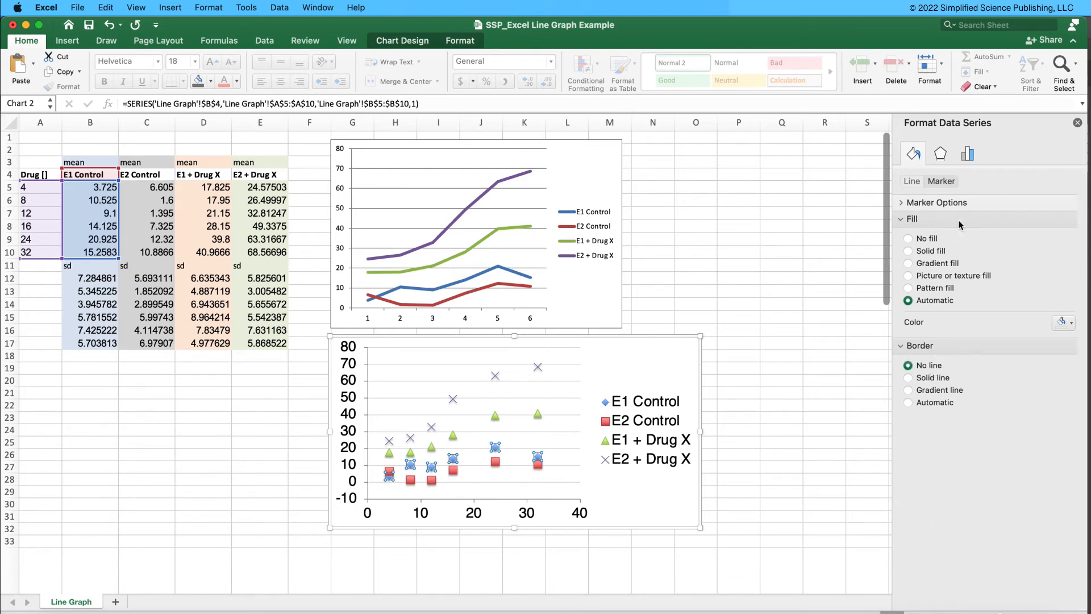
- Connect the E1 Control data points with a solid line
{"action": "left_click", "coordinate": [911, 182]}
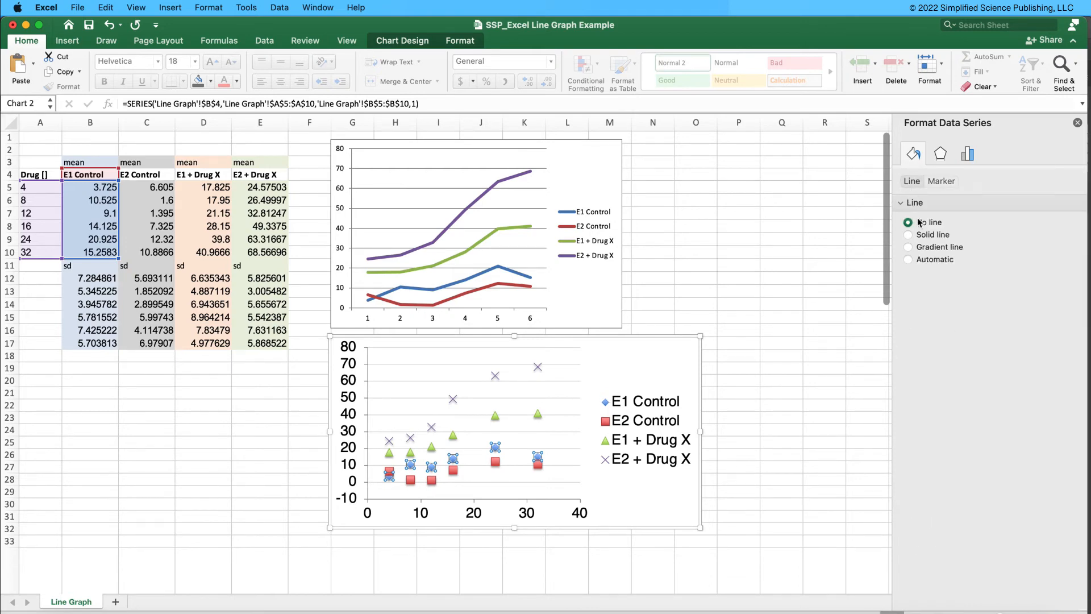
{"action": "left_click", "coordinate": [925, 235]}
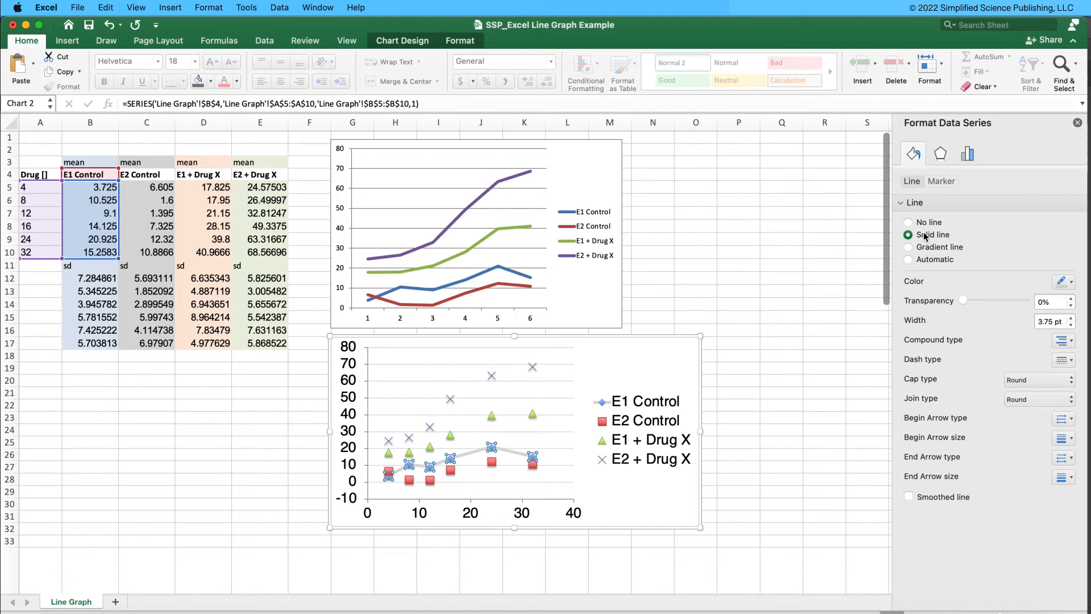
- Recolor the E1 Control series line in the scatter chart to a medium gray
{"action": "left_click", "coordinate": [1062, 283]}
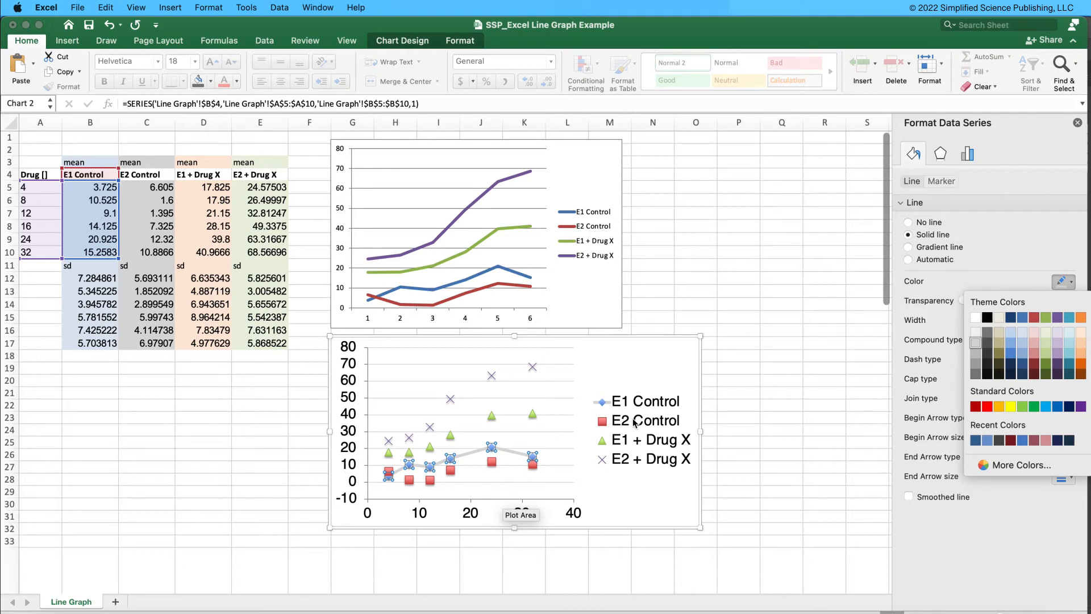
{"action": "scroll", "coordinate": [335, 512], "scroll_direction": "down", "scroll_amount": 15}
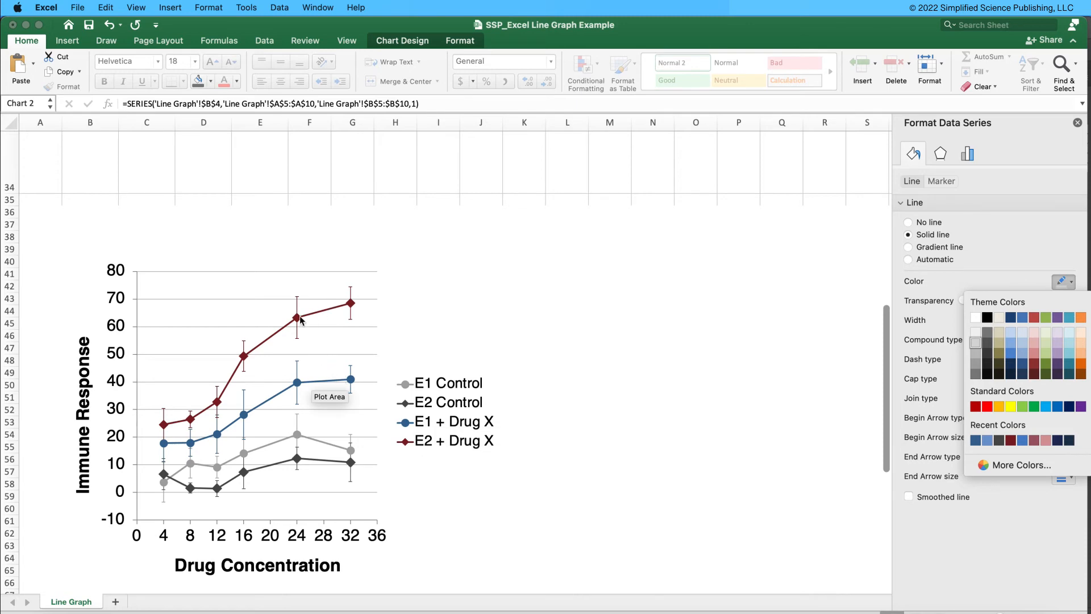
{"action": "scroll", "coordinate": [421, 436], "scroll_direction": "up", "scroll_amount": 3}
{"action": "scroll", "coordinate": [420, 436], "scroll_direction": "up", "scroll_amount": 5}
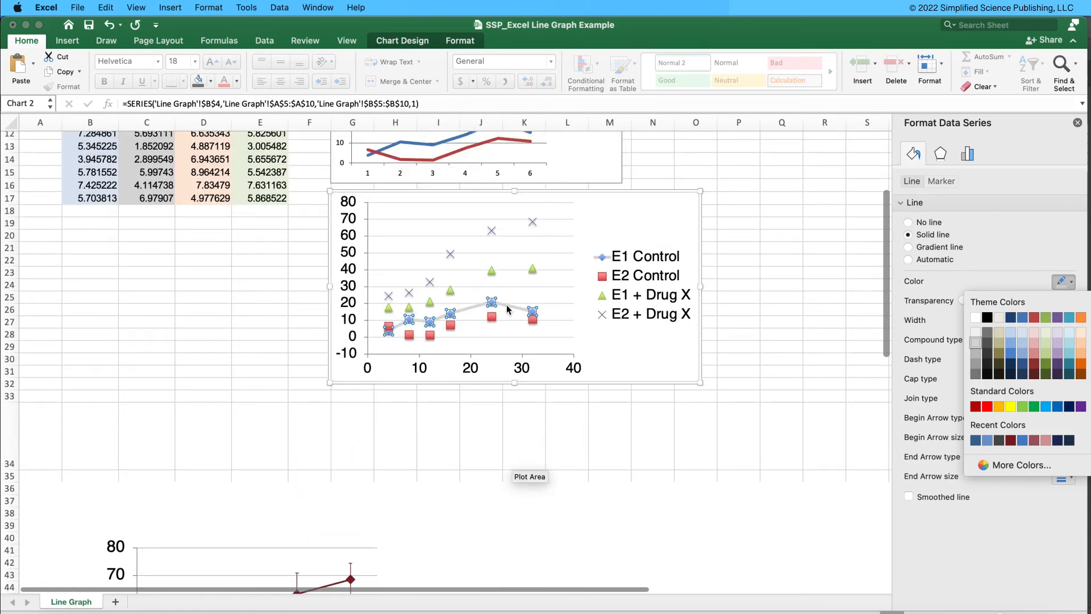
{"action": "left_click", "coordinate": [976, 365]}
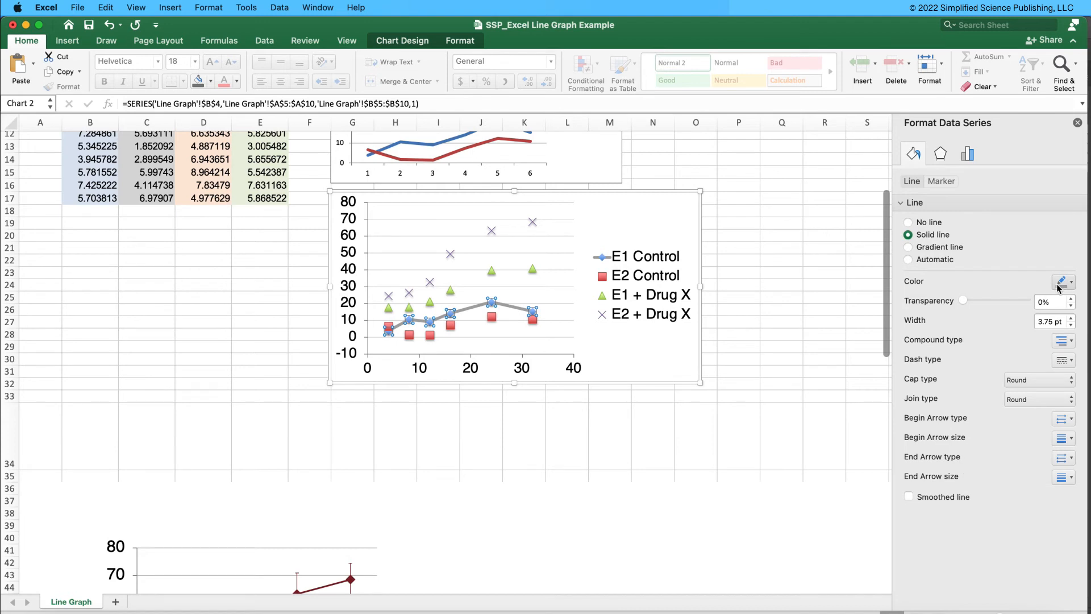
- Try a 1 pt width for the E1 Control line, and settle on 2 pt
{"action": "double_click", "coordinate": [1051, 322]}
{"action": "type", "text": "1"}
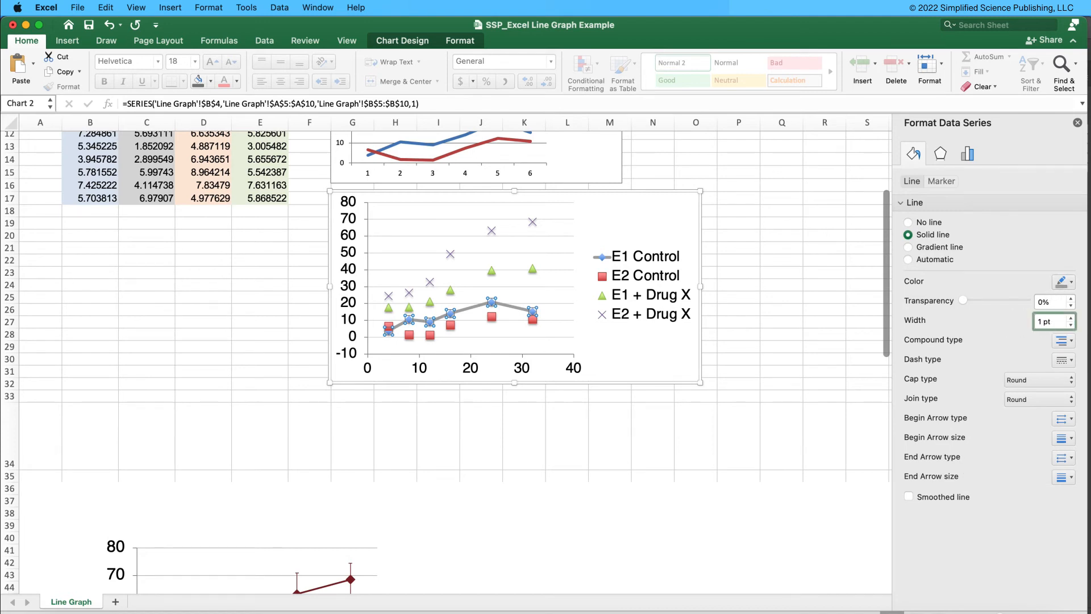
{"action": "key", "text": "Return"}
{"action": "left_click", "coordinate": [1035, 321]}
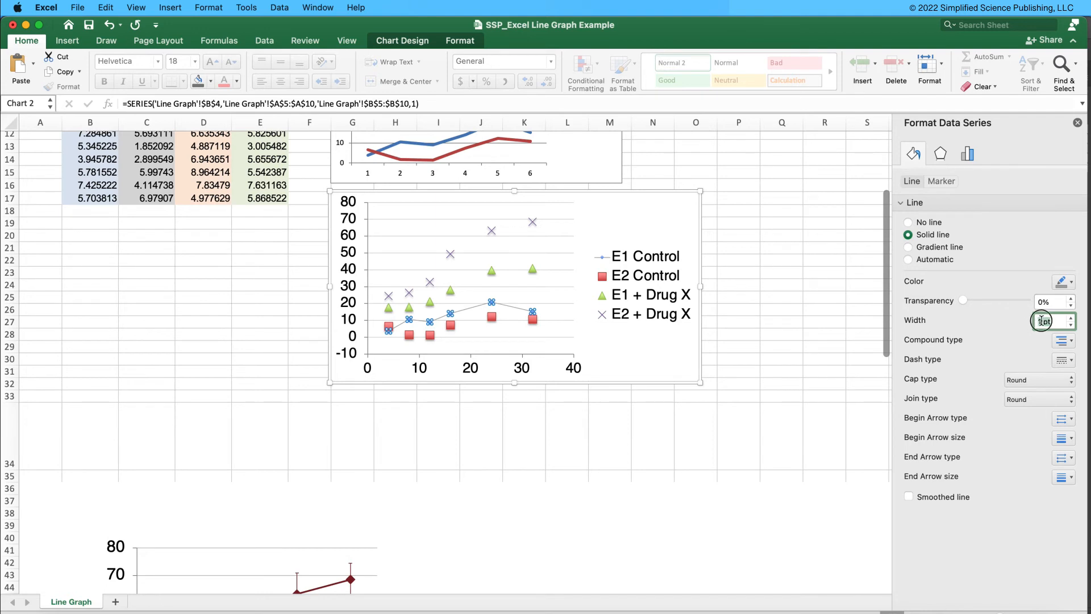
{"action": "key", "text": "Delete"}
{"action": "type", "text": "2"}
{"action": "key", "text": "Return"}
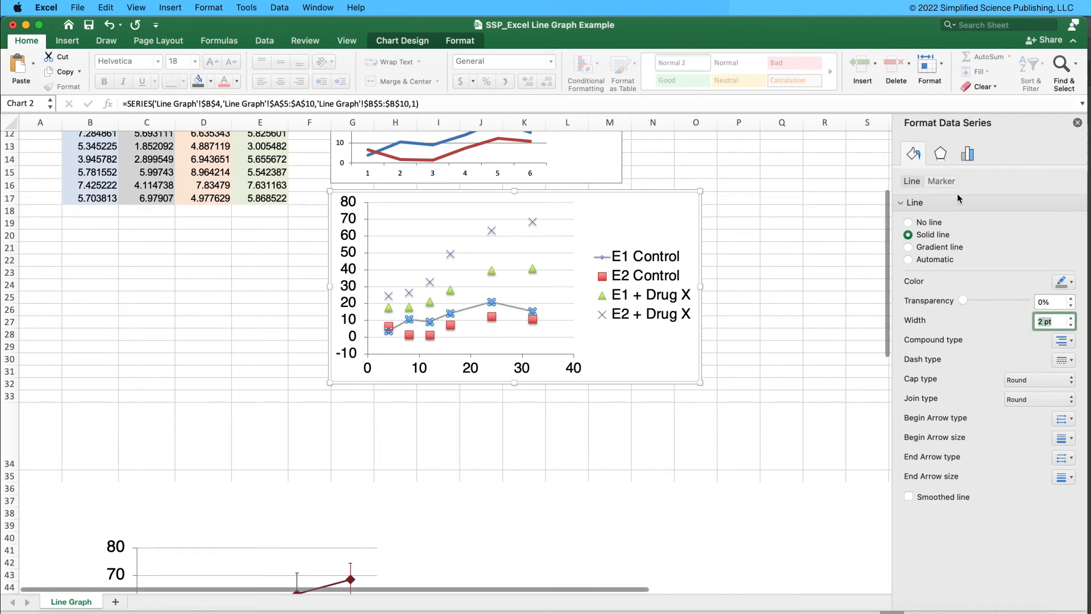
- Fill the E1 Control markers with the same medium gray as the series line
{"action": "left_click", "coordinate": [941, 181]}
{"action": "left_click", "coordinate": [1063, 322]}
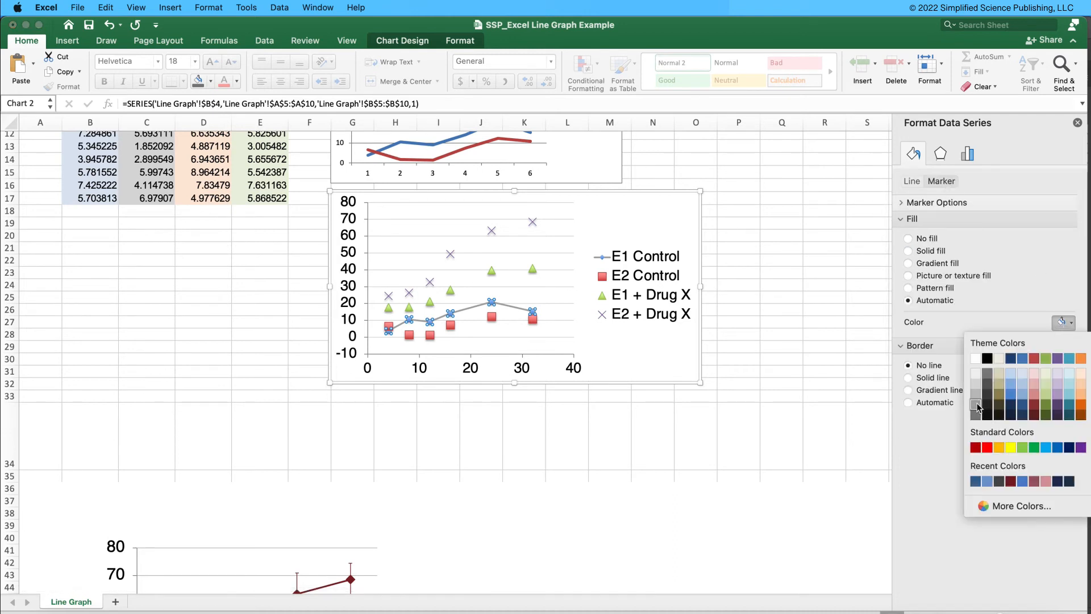
{"action": "left_click", "coordinate": [975, 405]}
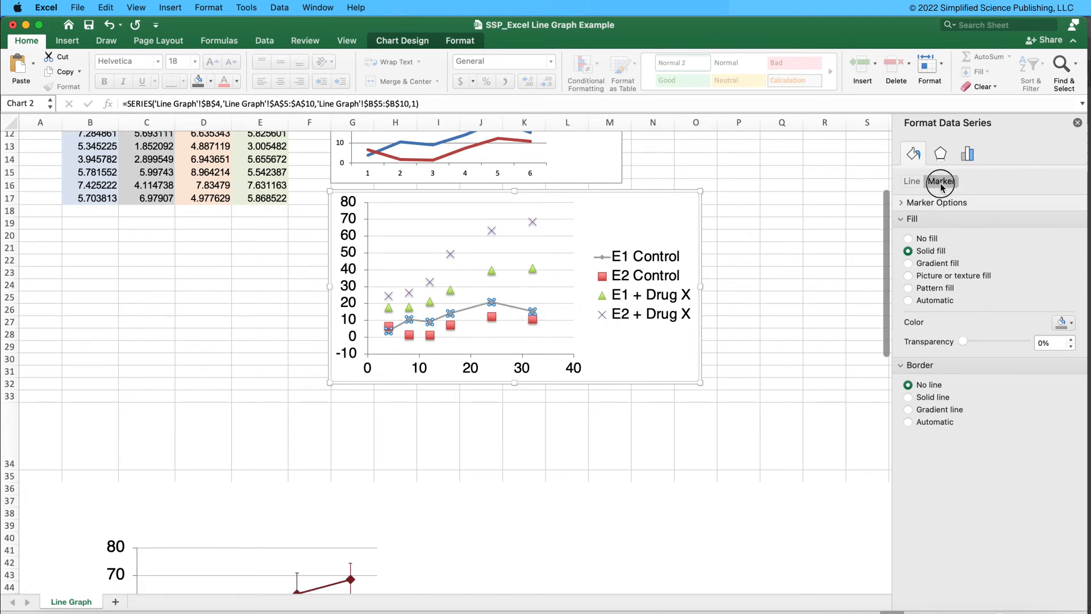
- Change the E1 Control markers to the built-in circle type
{"action": "left_click", "coordinate": [943, 202]}
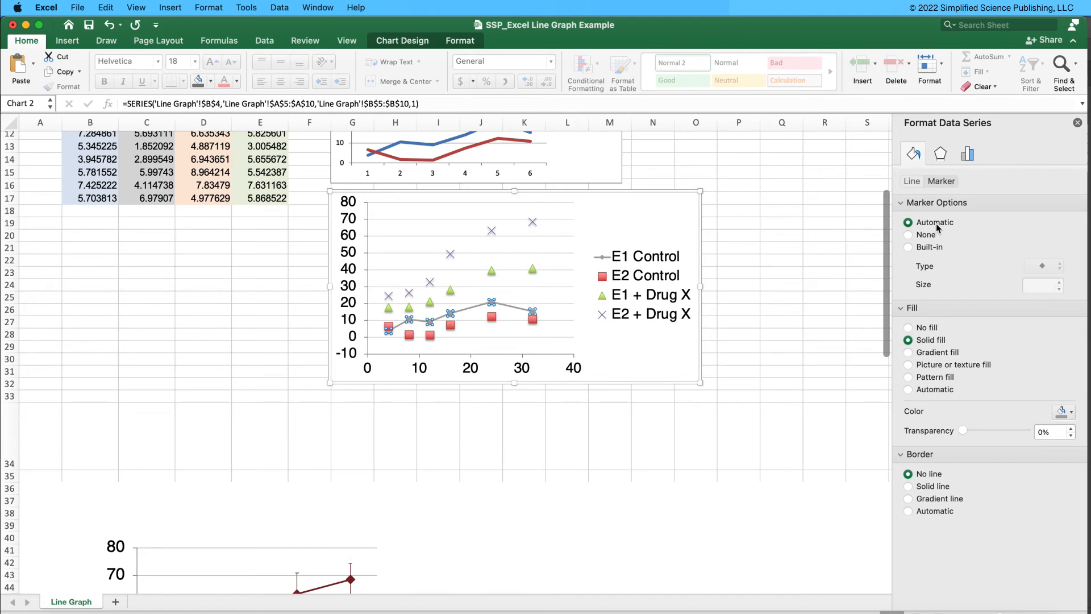
{"action": "left_click", "coordinate": [938, 247]}
{"action": "left_click", "coordinate": [1048, 268]}
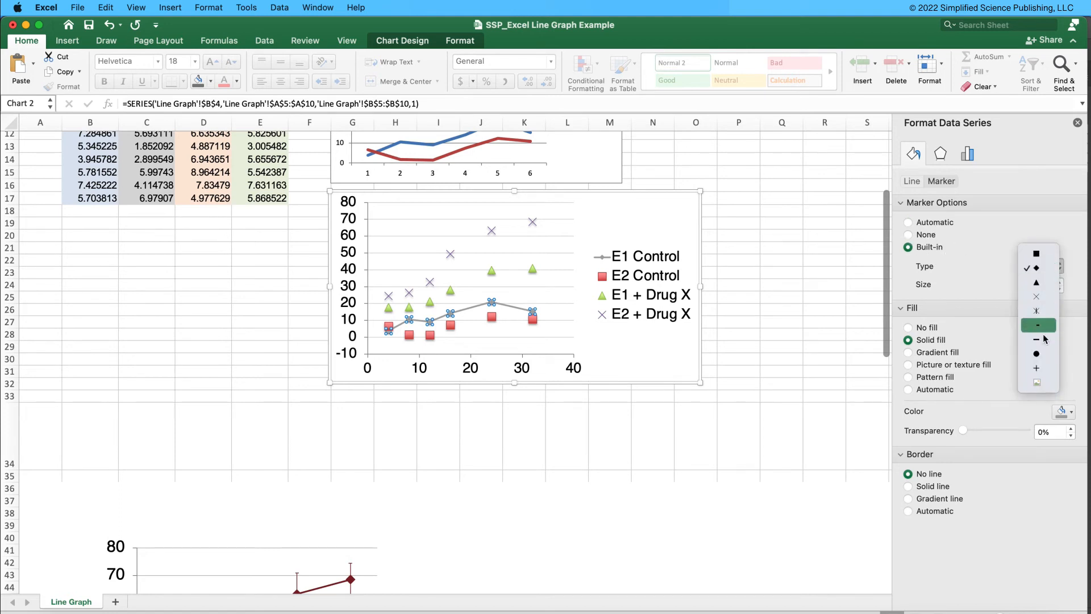
{"action": "left_click", "coordinate": [1043, 354]}
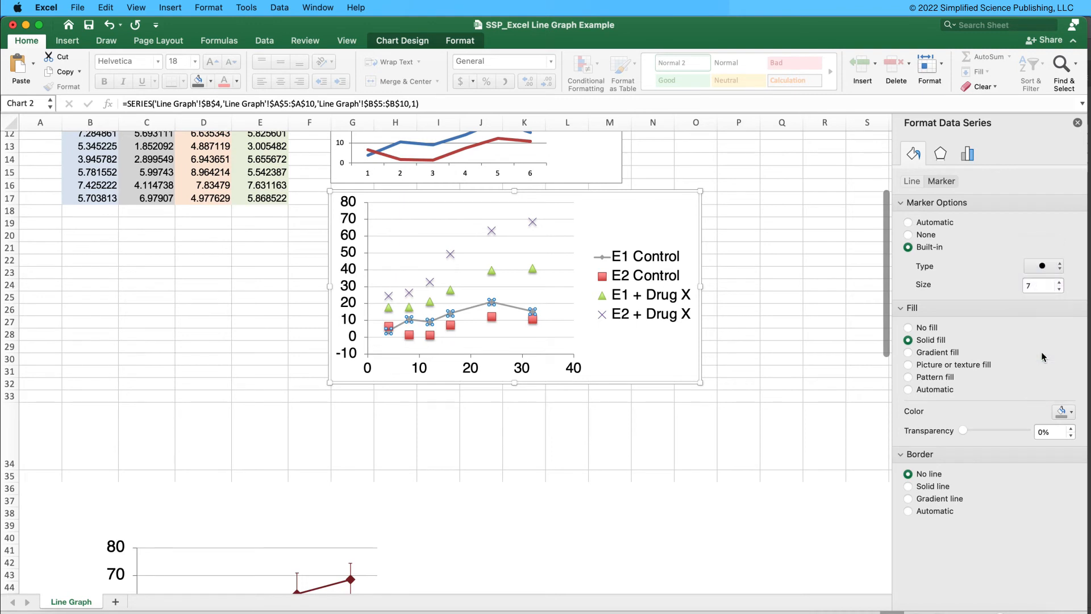
- Try a size of 12 for the E1 Control circle markers, and settle on 10
{"action": "left_click", "coordinate": [1038, 286]}
{"action": "double_click", "coordinate": [1027, 286]}
{"action": "type", "text": "12"}
{"action": "key", "text": "Return"}
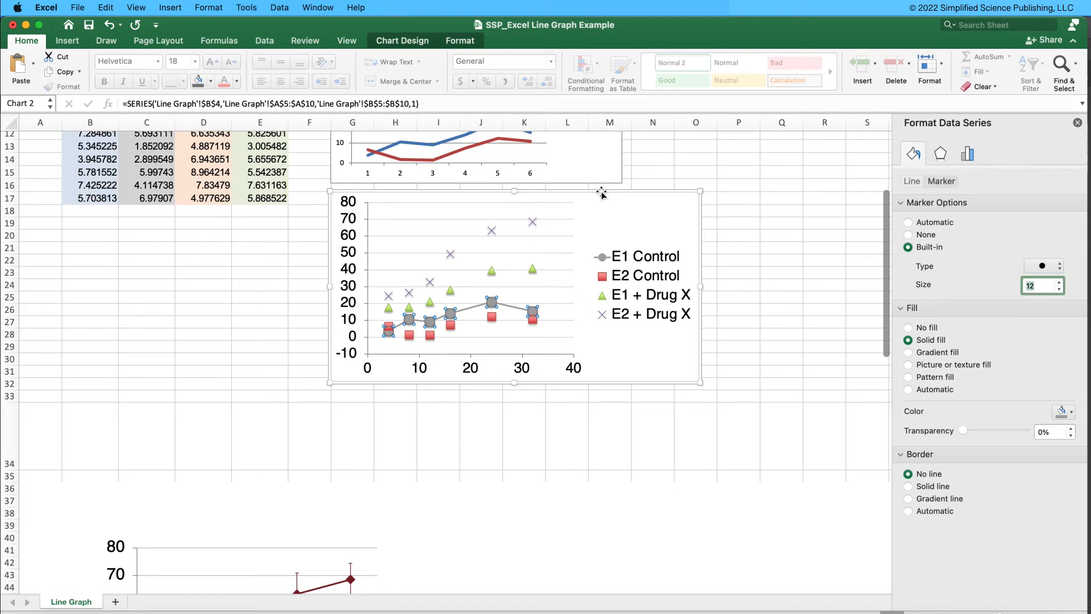
{"action": "type", "text": "10"}
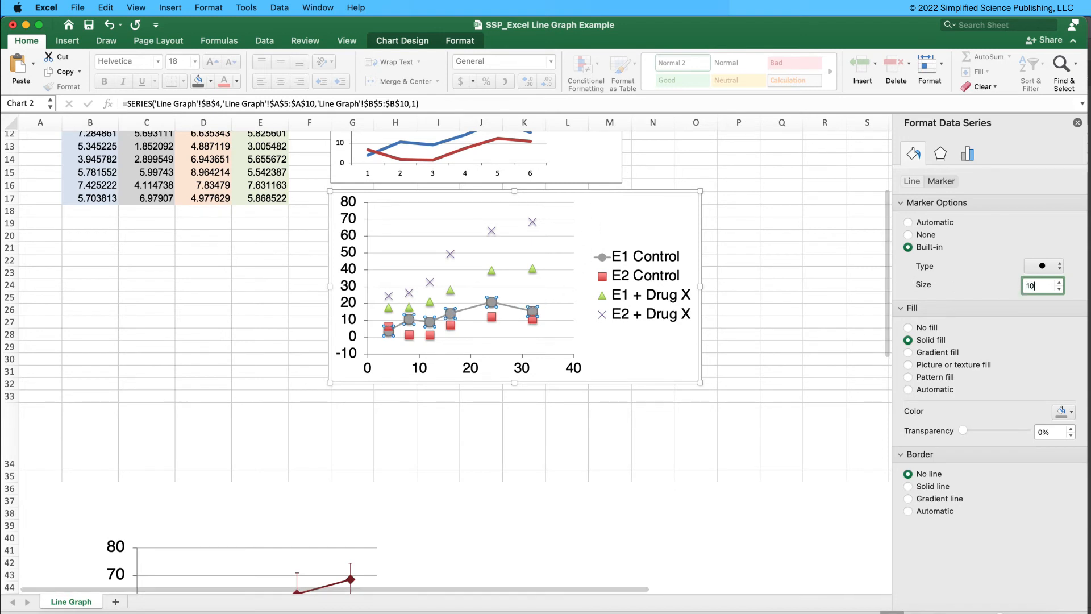
{"action": "key", "text": "Return"}
{"action": "left_click", "coordinate": [488, 370]}
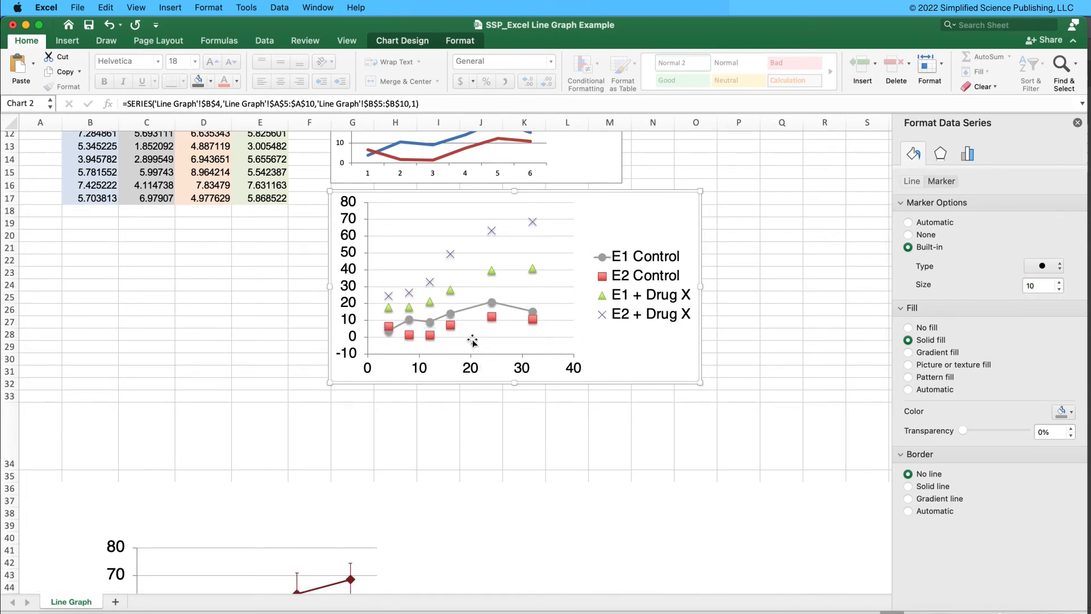
- Apply the No Shadow preset to the E1 Control series and deselect the chart
{"action": "left_click", "coordinate": [517, 304]}
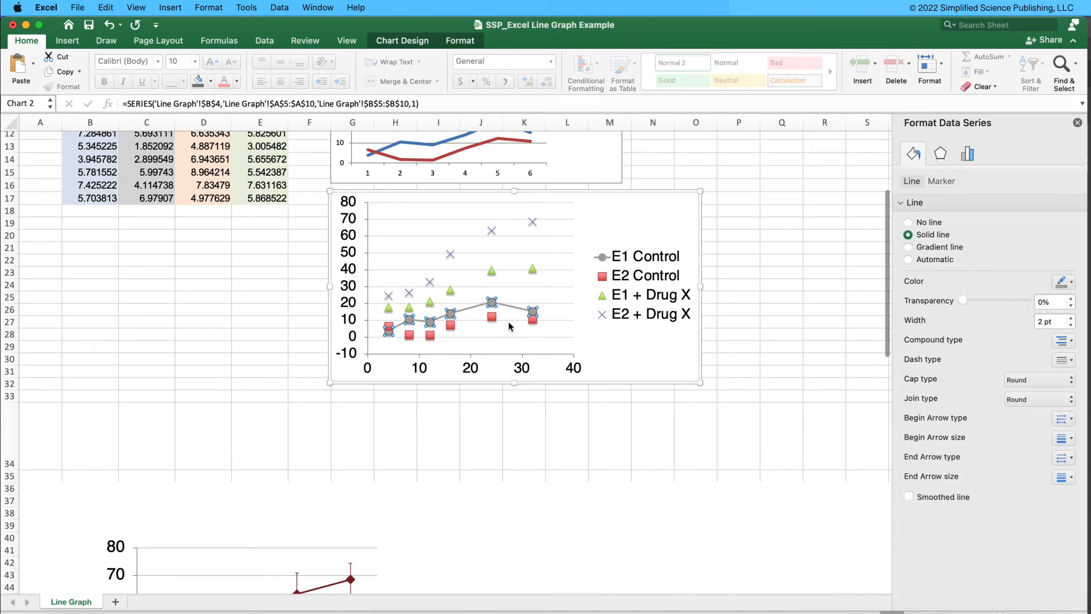
{"action": "left_click", "coordinate": [950, 184]}
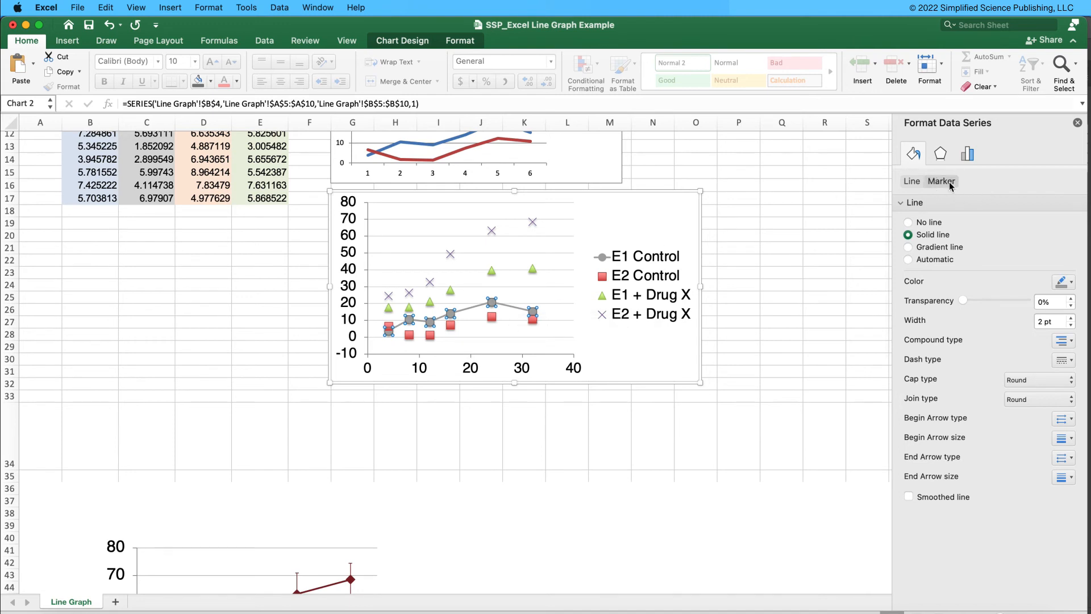
{"action": "left_click", "coordinate": [969, 156]}
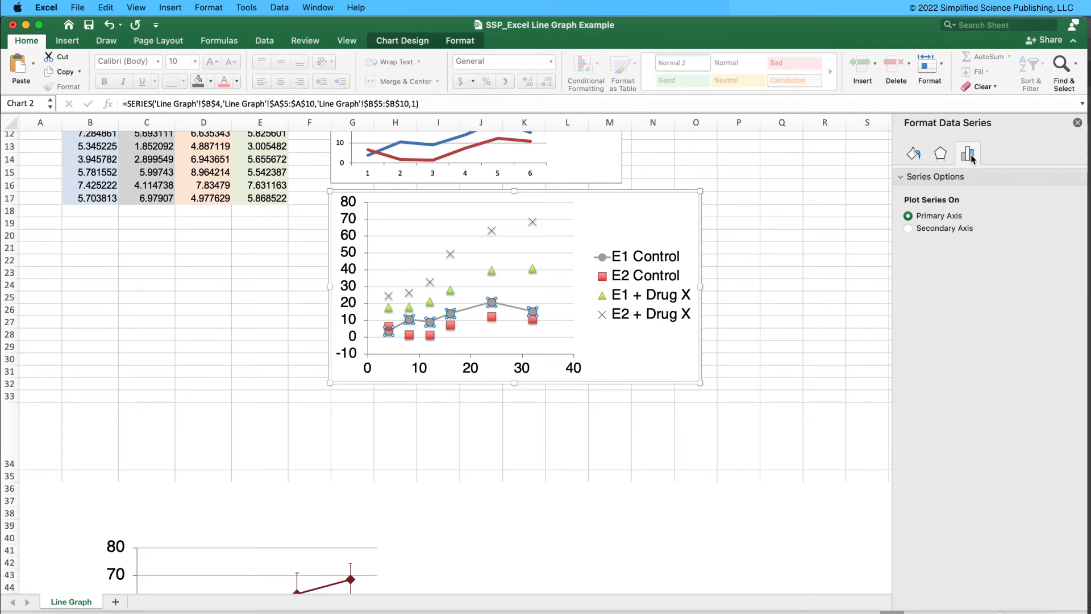
{"action": "left_click", "coordinate": [944, 157]}
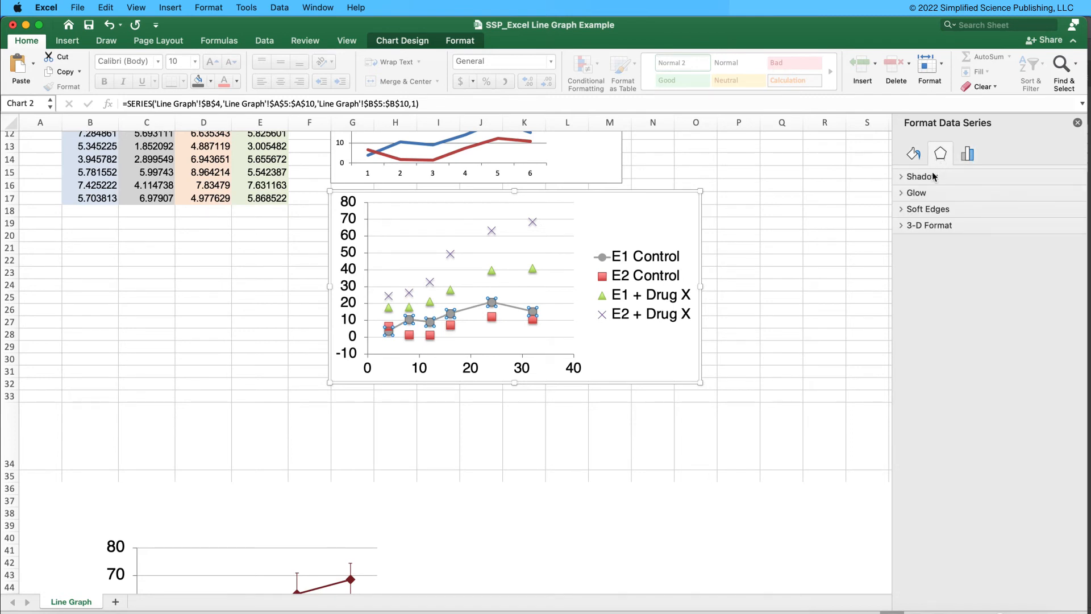
{"action": "left_click", "coordinate": [932, 176]}
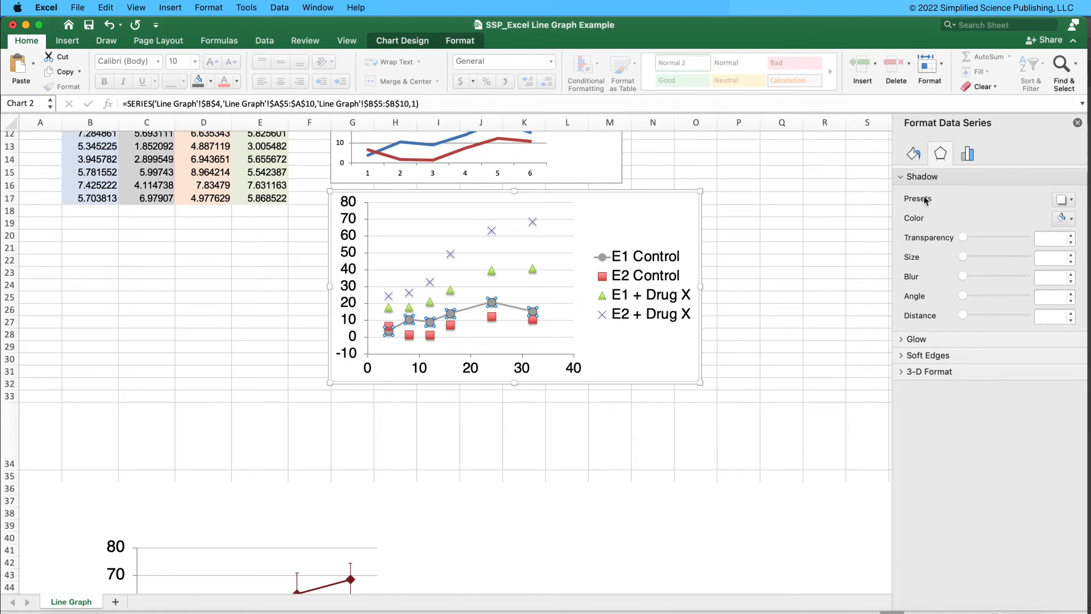
{"action": "left_click", "coordinate": [1060, 199]}
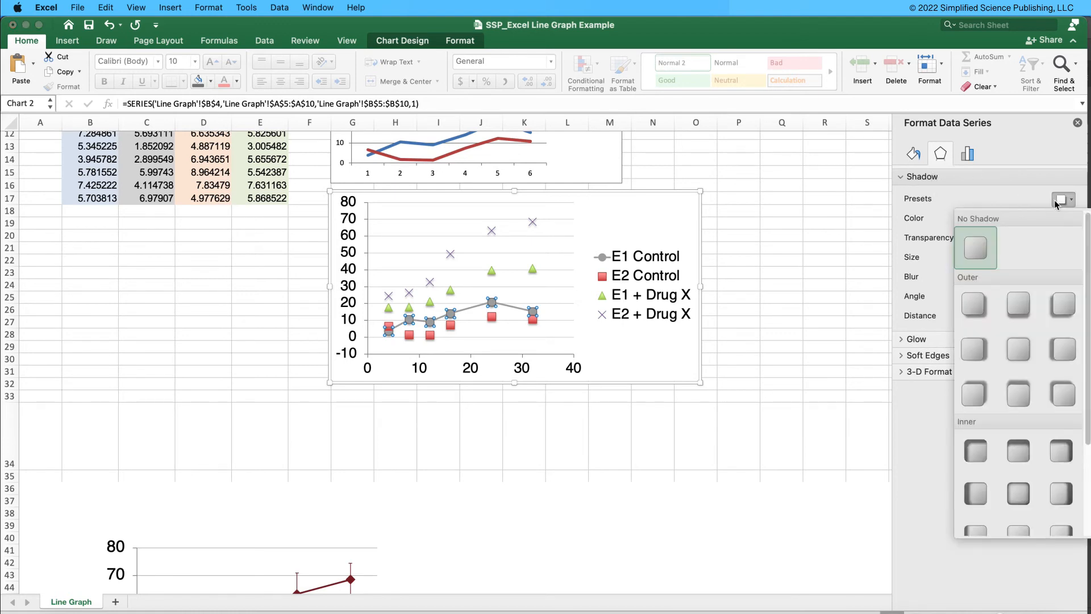
{"action": "left_click", "coordinate": [983, 254]}
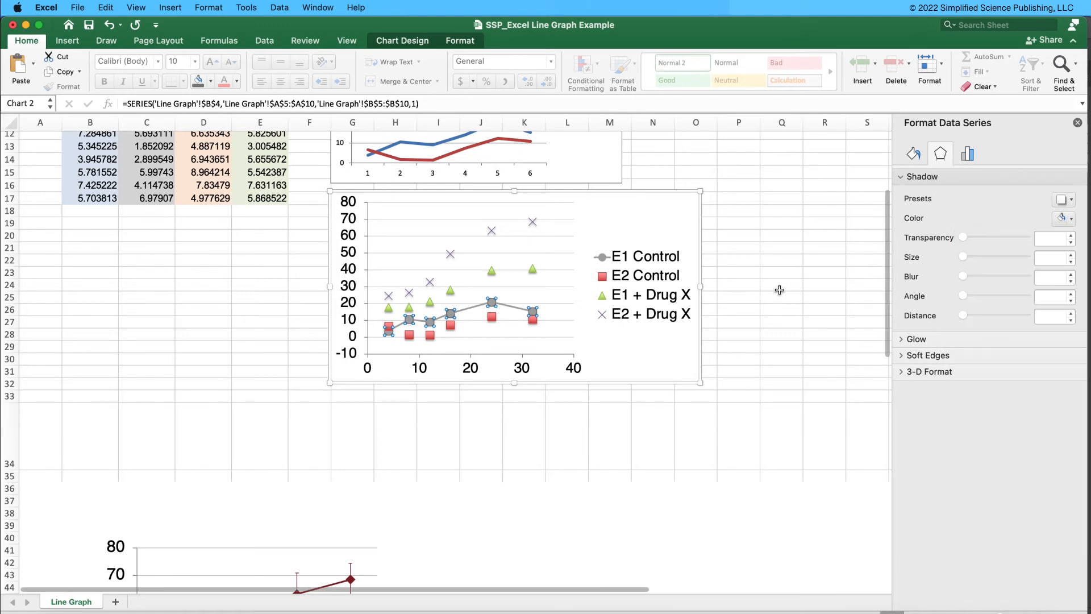
{"action": "left_click", "coordinate": [780, 287]}
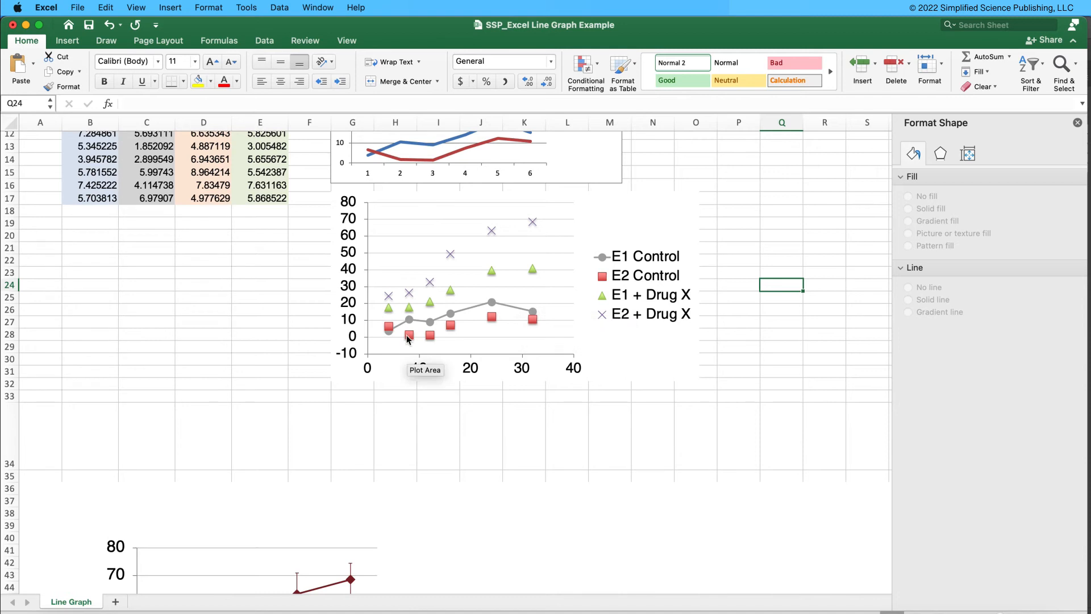
- Add error bars to the E1 Control series through the detailed error bar options
{"action": "left_click", "coordinate": [493, 303]}
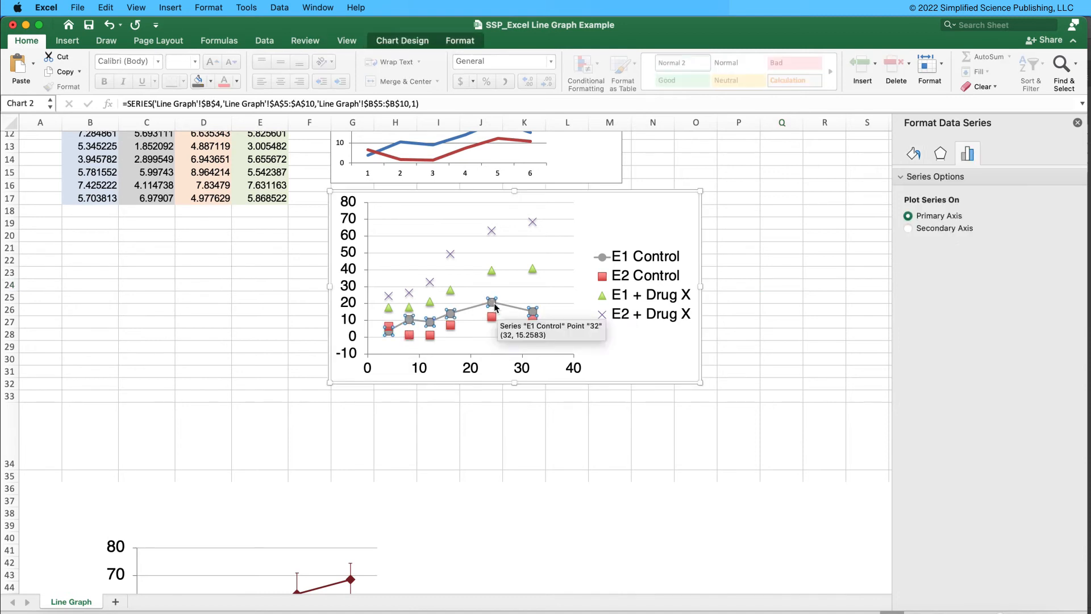
{"action": "scroll", "coordinate": [452, 356], "scroll_direction": "up", "scroll_amount": 2}
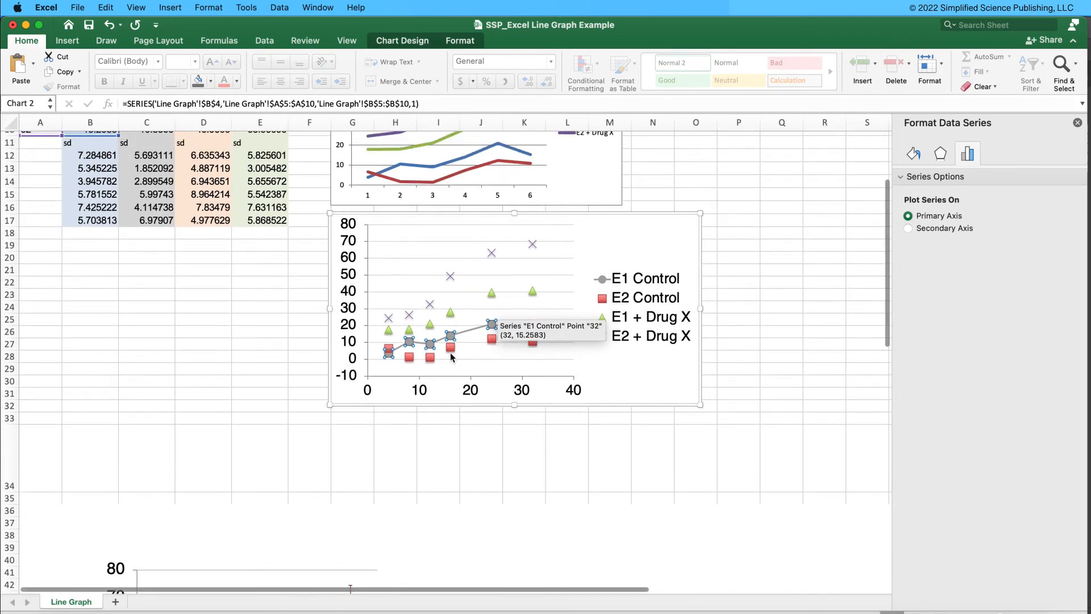
{"action": "scroll", "coordinate": [420, 346], "scroll_direction": "up", "scroll_amount": 3}
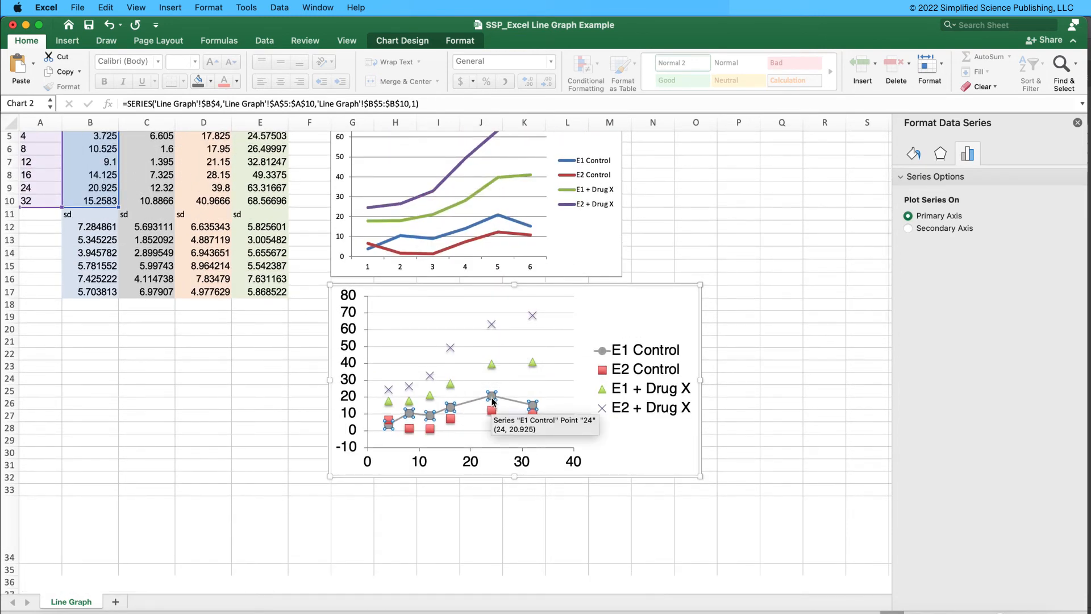
{"action": "scroll", "coordinate": [492, 400], "scroll_direction": "up", "scroll_amount": 2}
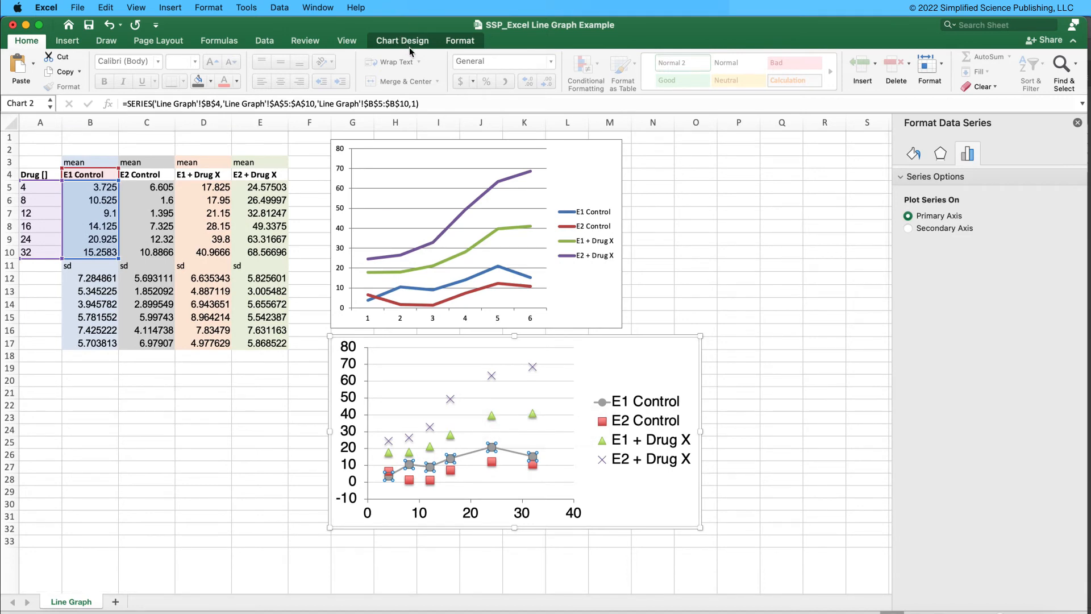
{"action": "mouse_move", "coordinate": [493, 452]}
{"action": "left_click", "coordinate": [412, 43]}
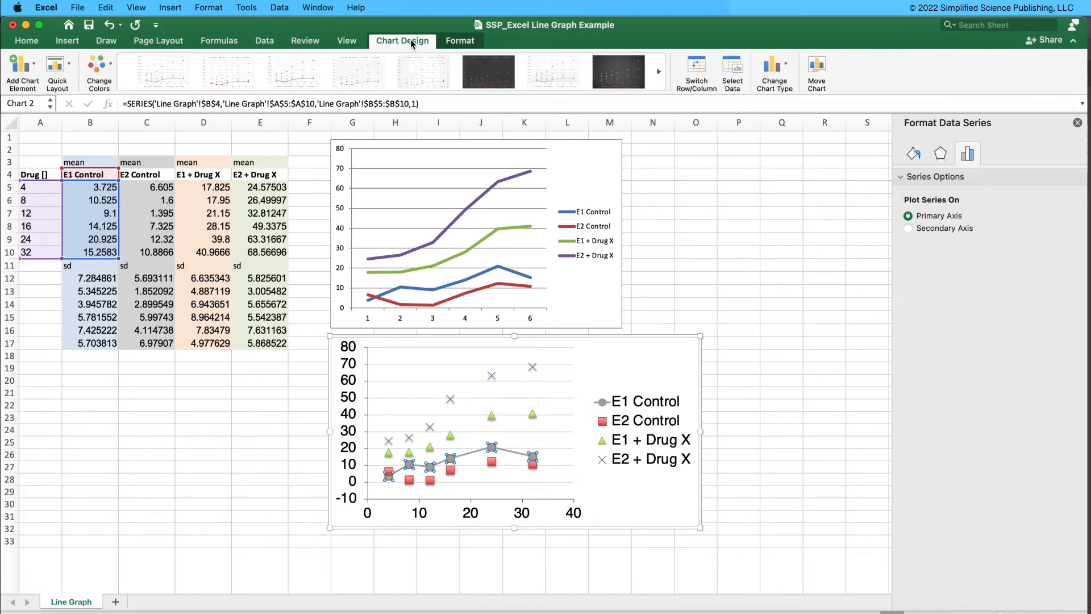
{"action": "left_click", "coordinate": [37, 66]}
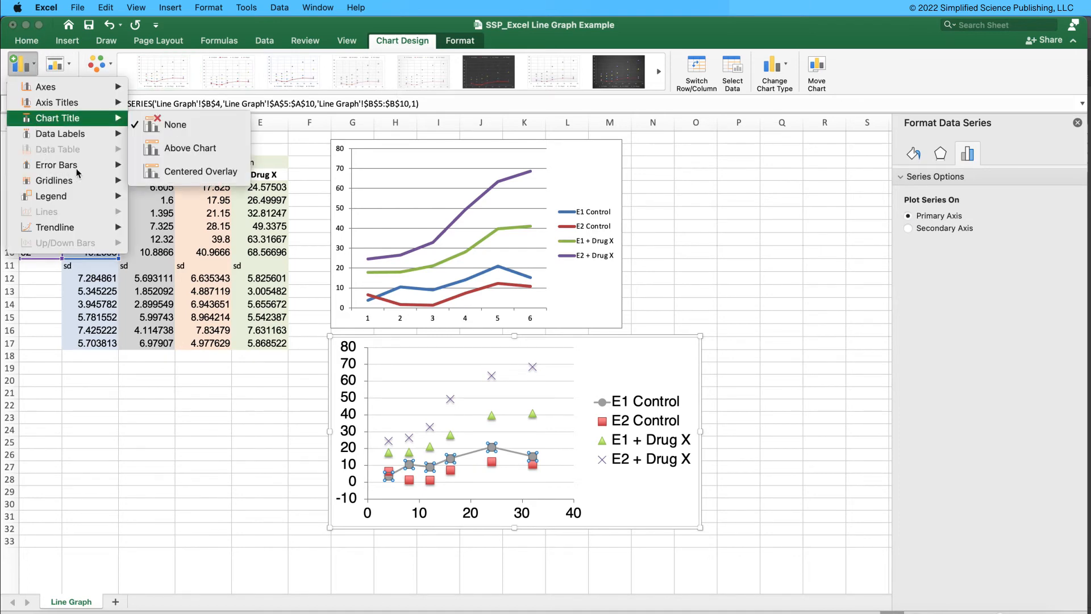
{"action": "mouse_move", "coordinate": [69, 162]}
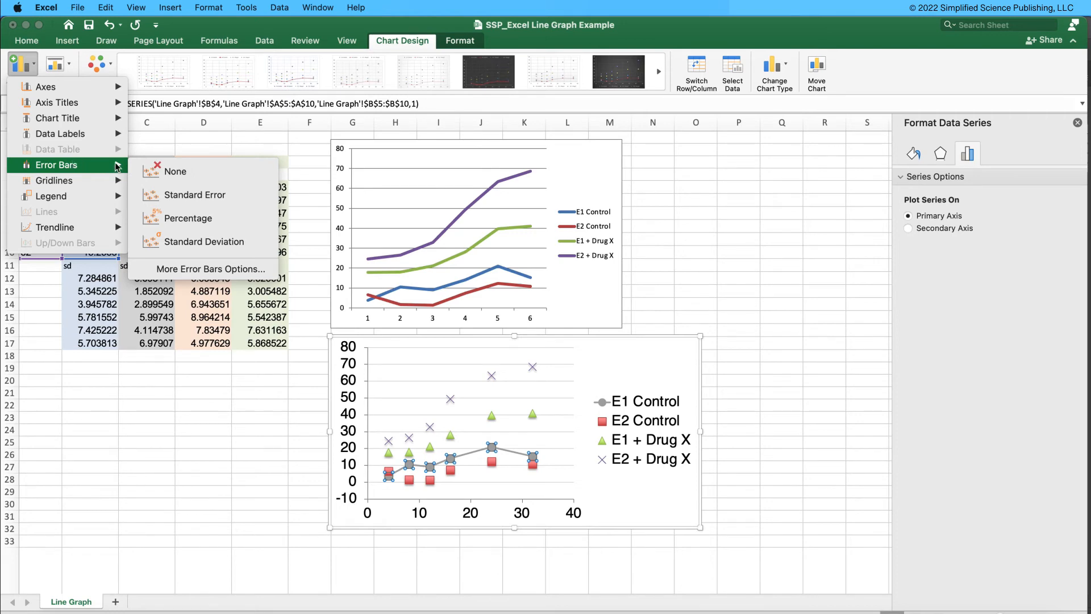
{"action": "left_click", "coordinate": [194, 269]}
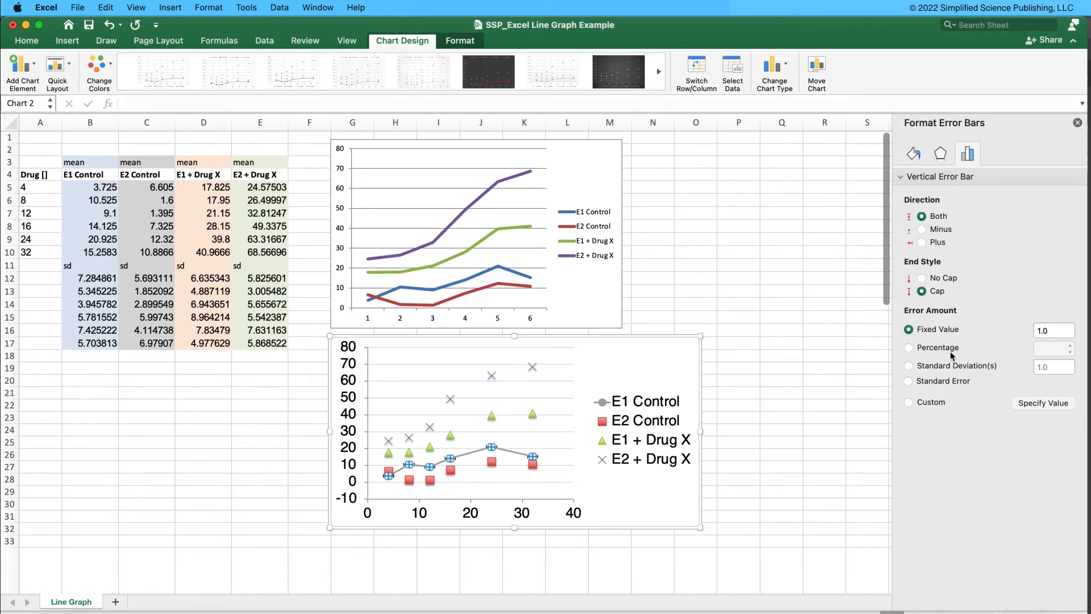
- Set custom error amounts for the E1 Control vertical error bars, using B12:B17 for both the positive and negative values
{"action": "left_click", "coordinate": [937, 401]}
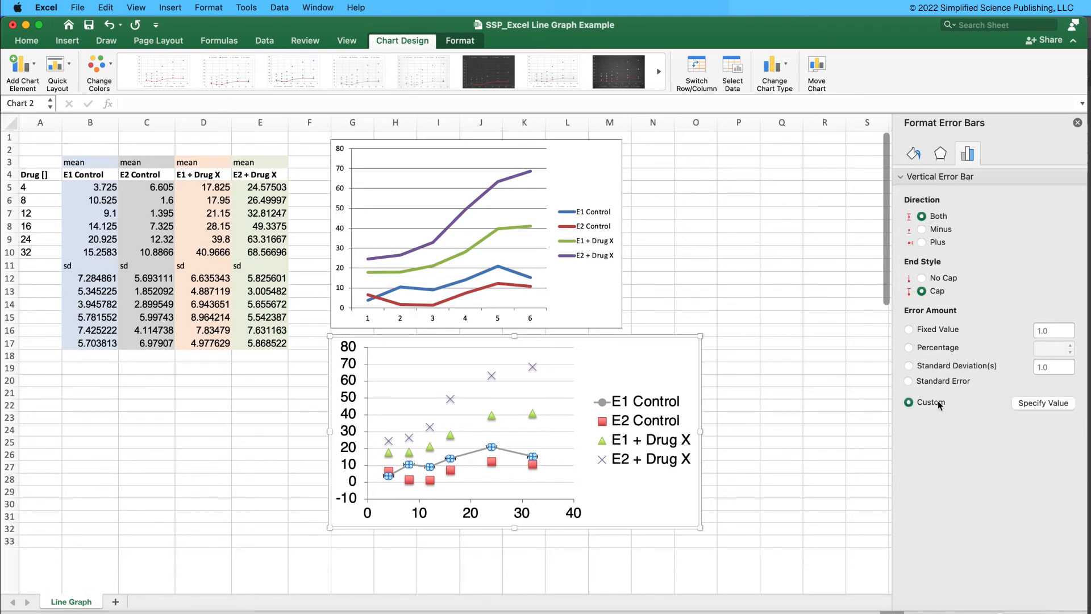
{"action": "left_click", "coordinate": [1041, 402]}
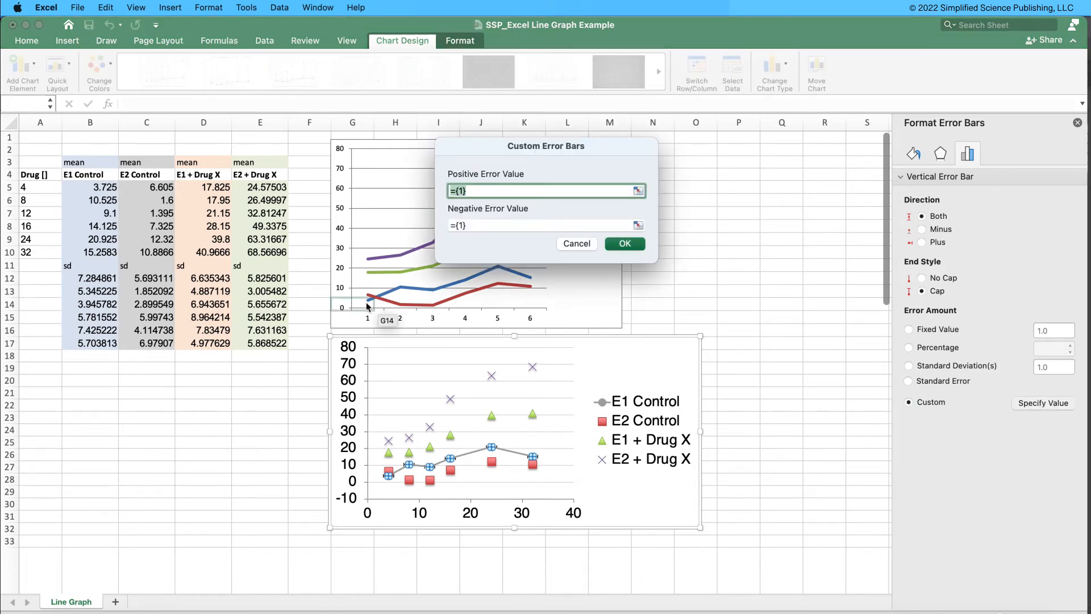
{"action": "left_click_drag", "start_coordinate": [103, 278], "coordinate": [95, 341]}
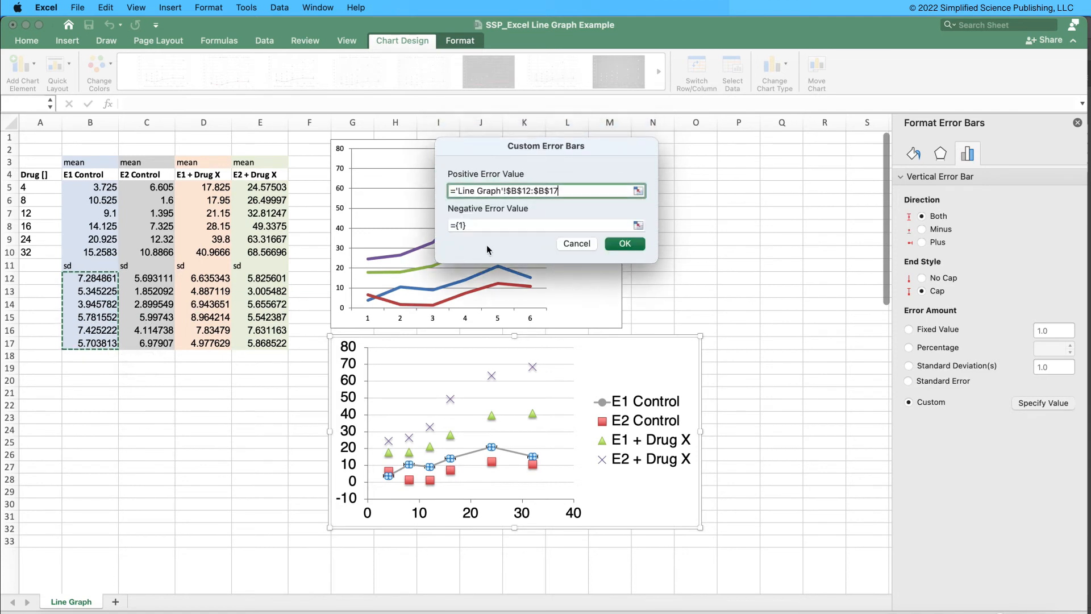
{"action": "left_click", "coordinate": [480, 225]}
{"action": "left_click_drag", "start_coordinate": [102, 279], "coordinate": [87, 345]}
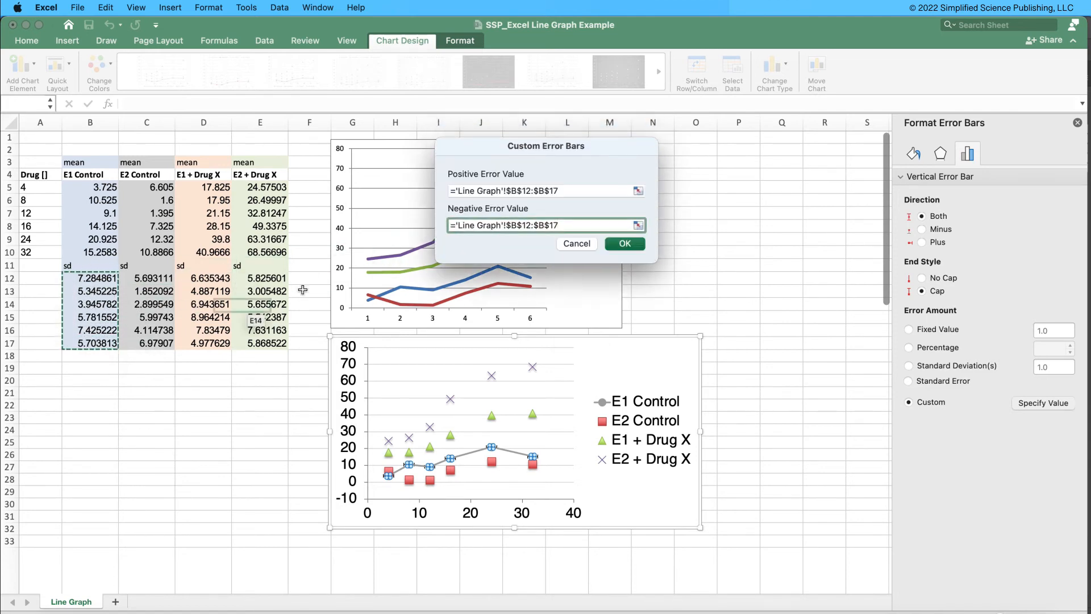
{"action": "left_click", "coordinate": [625, 243]}
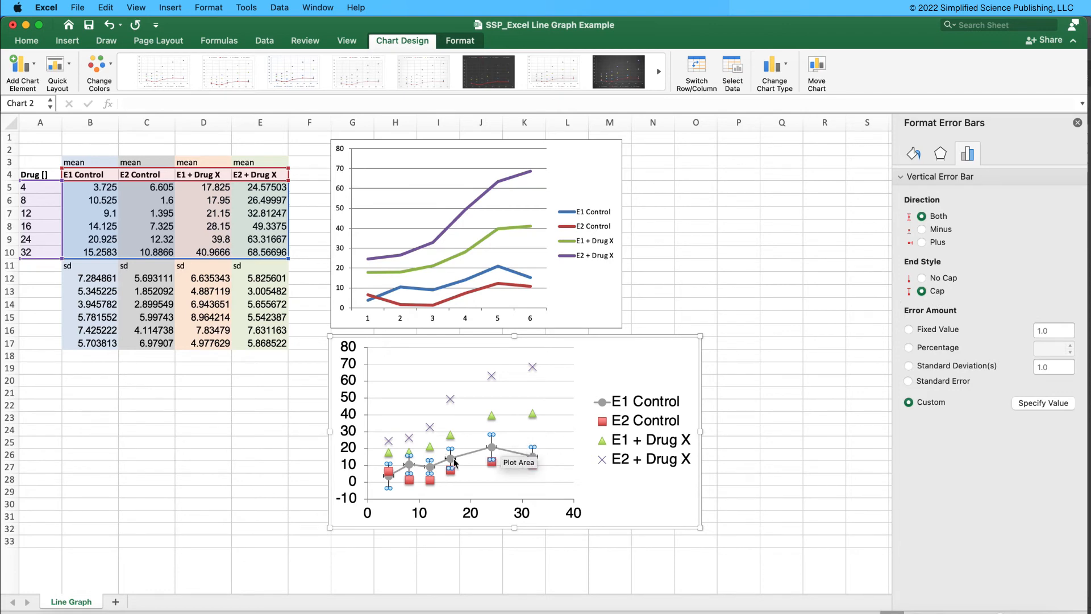
- Delete the horizontal error bars from the E1 Control series in the scatter chart
{"action": "left_click", "coordinate": [500, 448]}
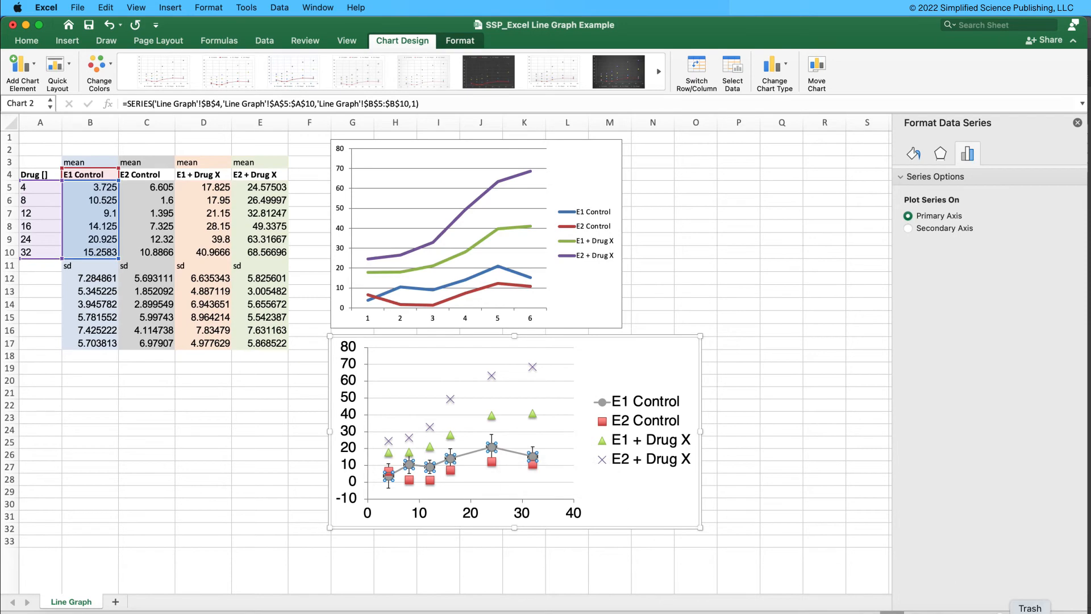
{"action": "left_click_drag", "start_coordinate": [999, 612], "coordinate": [1007, 612]}
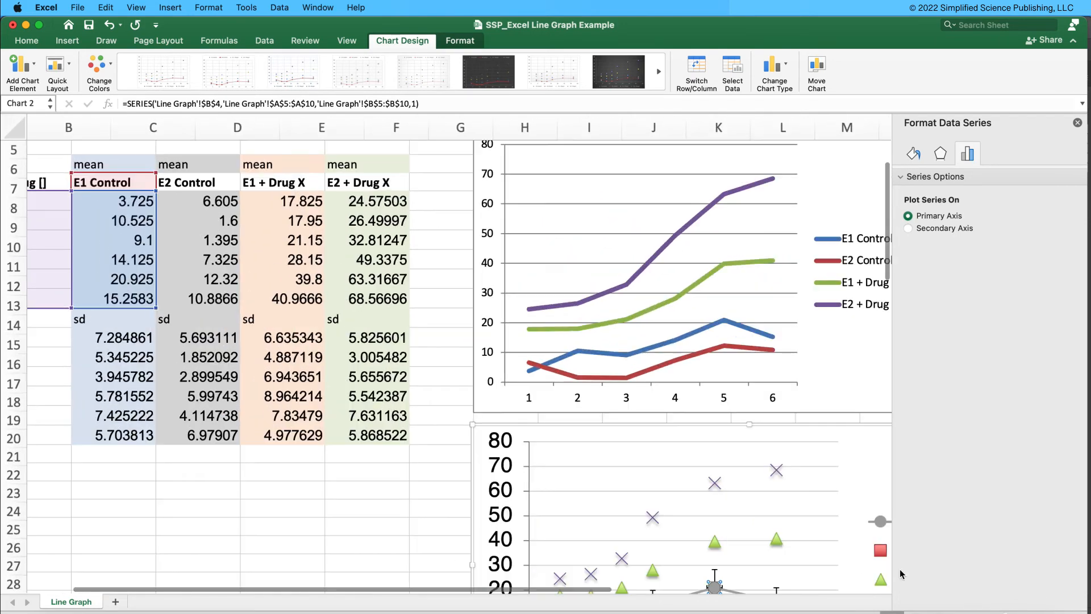
{"action": "left_click", "coordinate": [731, 550]}
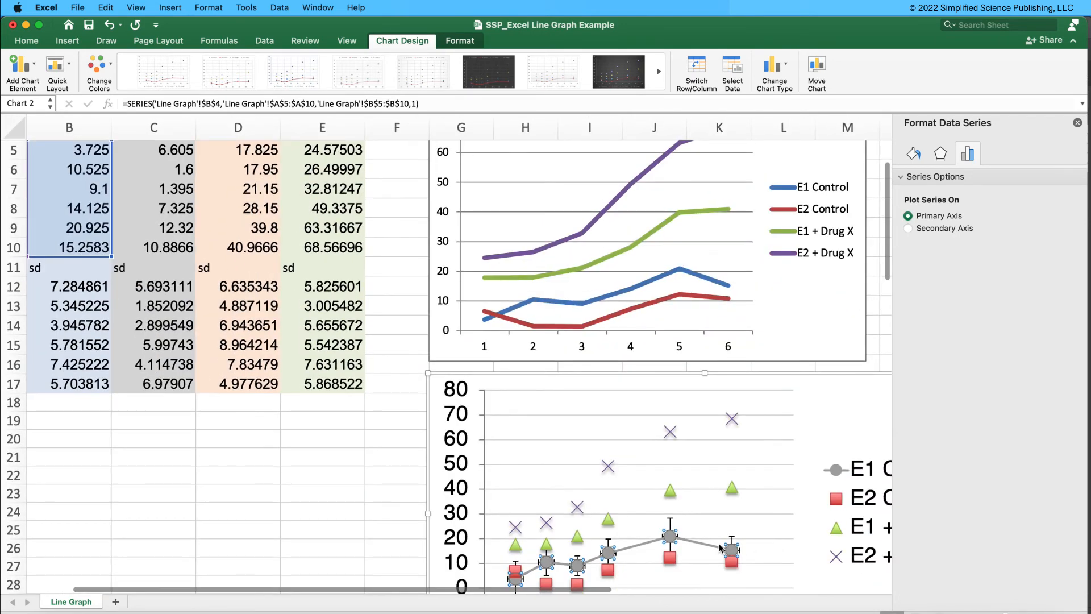
{"action": "left_click", "coordinate": [679, 539]}
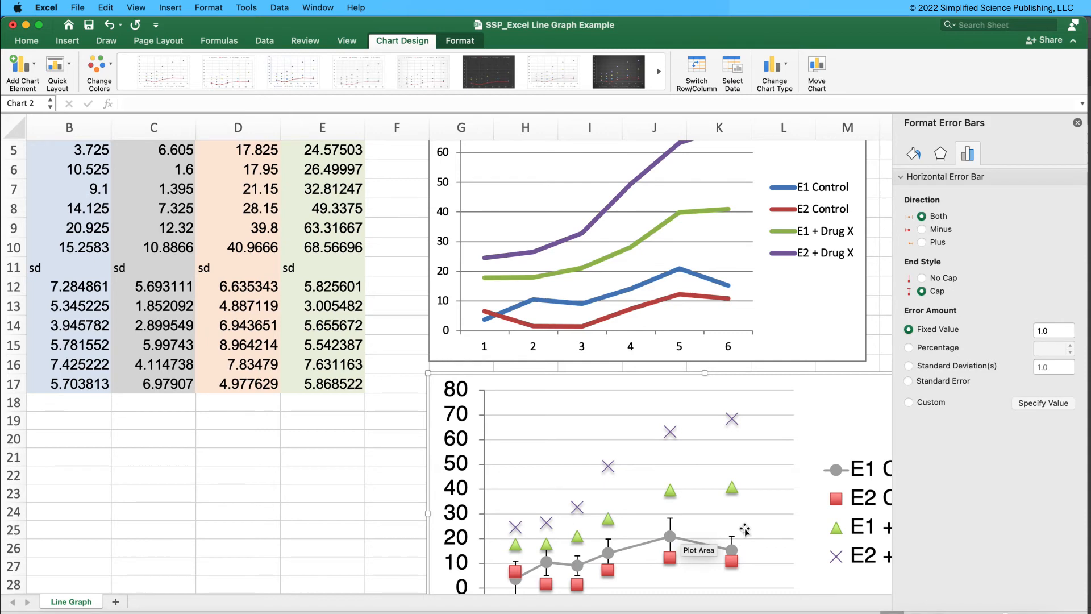
{"action": "key", "text": "Escape"}
{"action": "scroll", "coordinate": [661, 452], "scroll_direction": "down", "scroll_amount": 5}
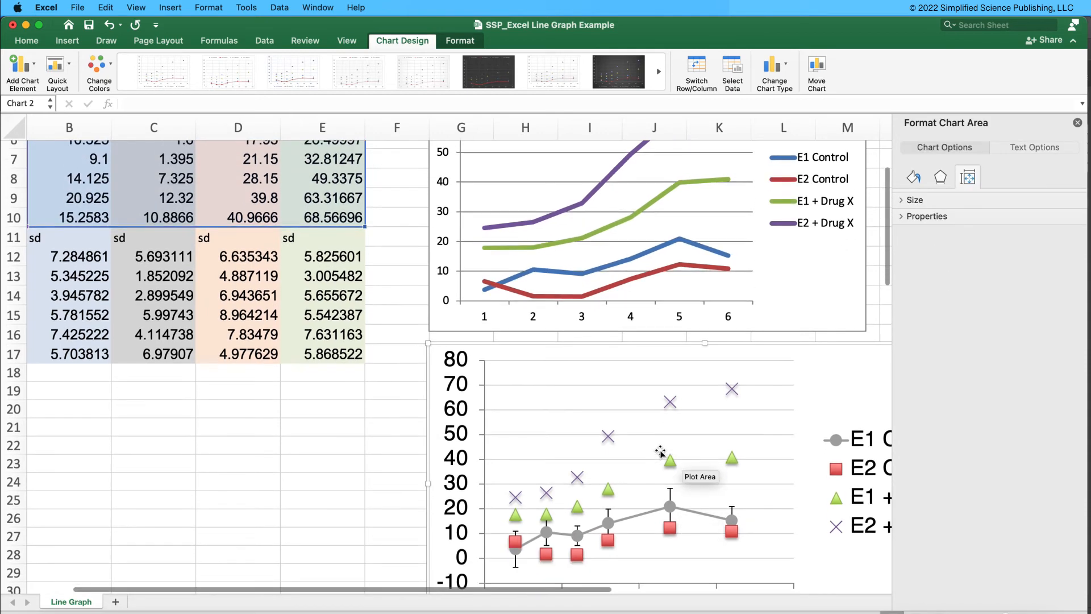
- Recolor the E1 Control vertical error bars gray and deselect the chart
{"action": "left_click", "coordinate": [669, 397]}
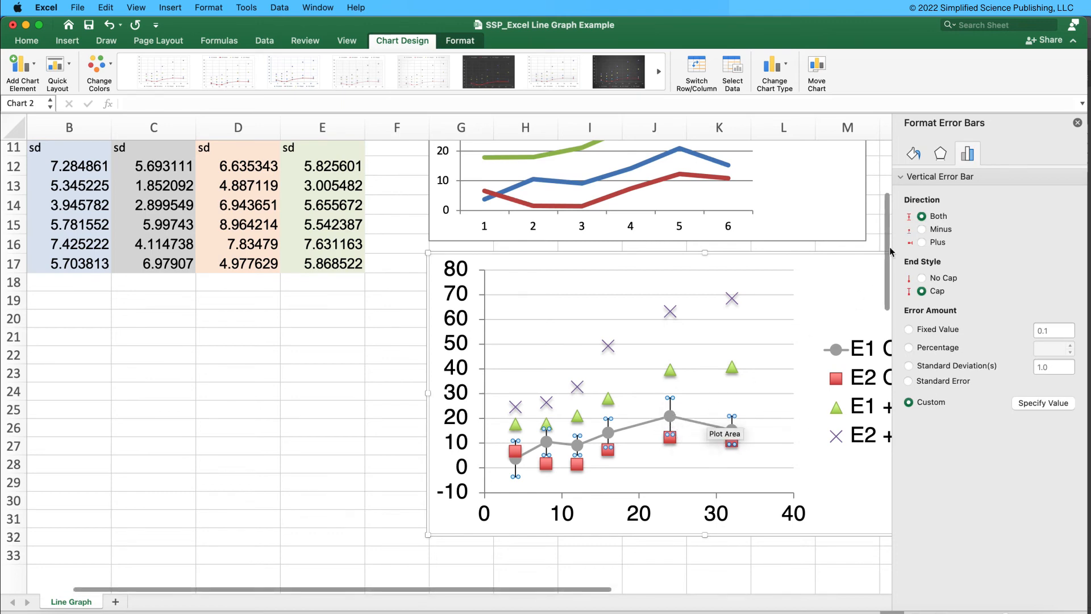
{"action": "left_click", "coordinate": [914, 154]}
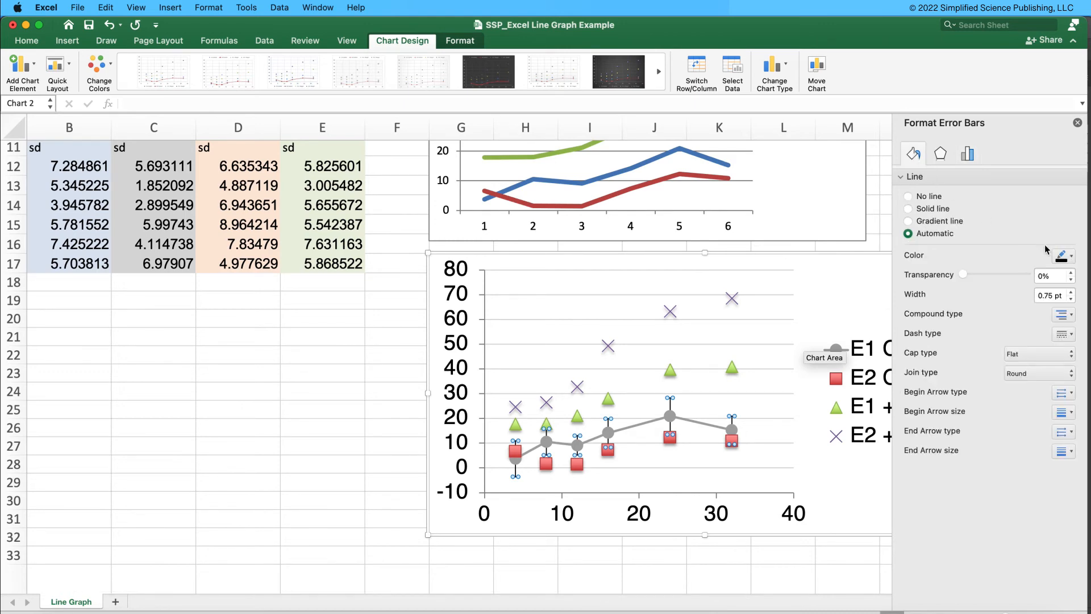
{"action": "left_click", "coordinate": [1062, 257]}
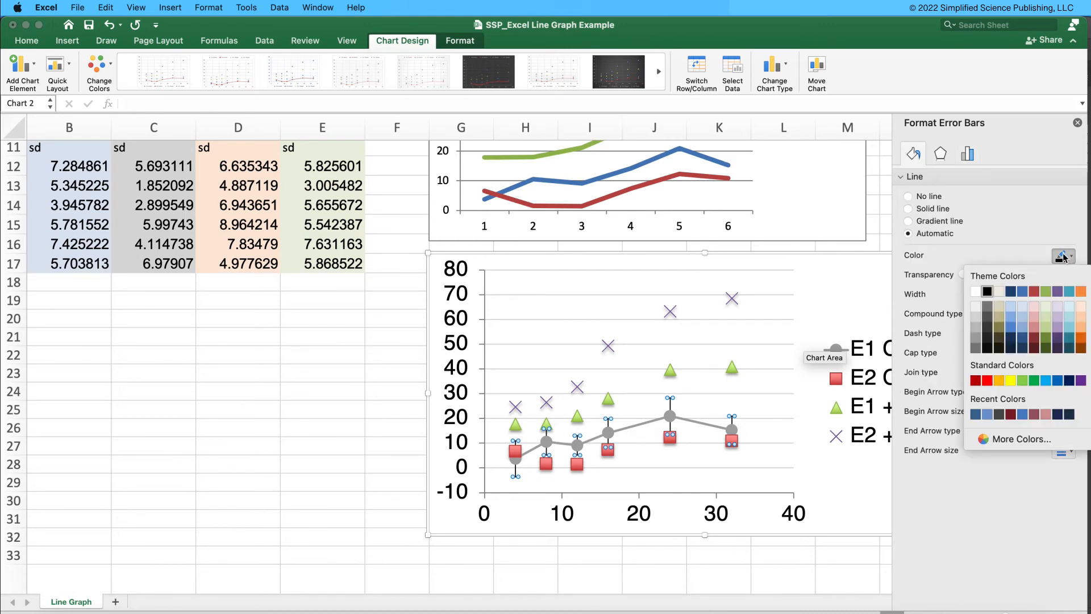
{"action": "left_click", "coordinate": [973, 347]}
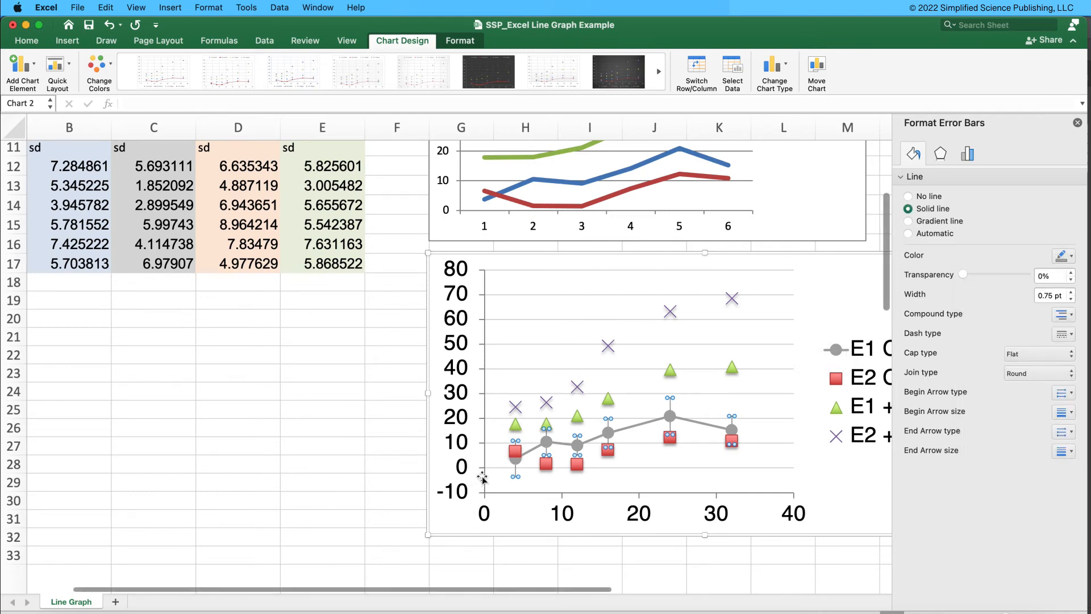
{"action": "left_click", "coordinate": [325, 489]}
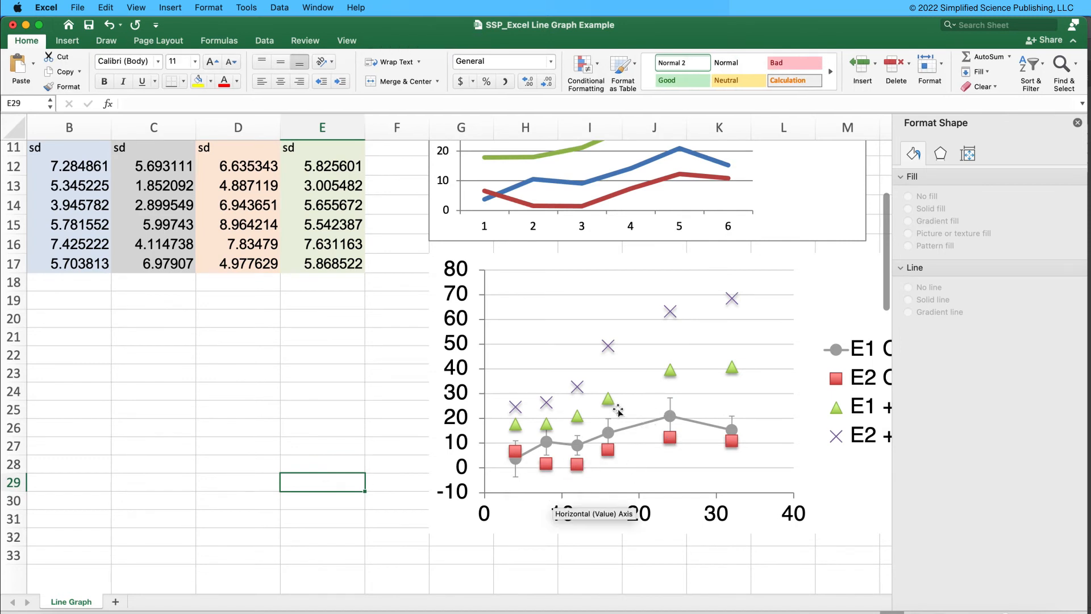
- Apply the No Shadow preset to the E2 Control series
{"action": "scroll", "coordinate": [669, 416], "scroll_direction": "down", "scroll_amount": 1}
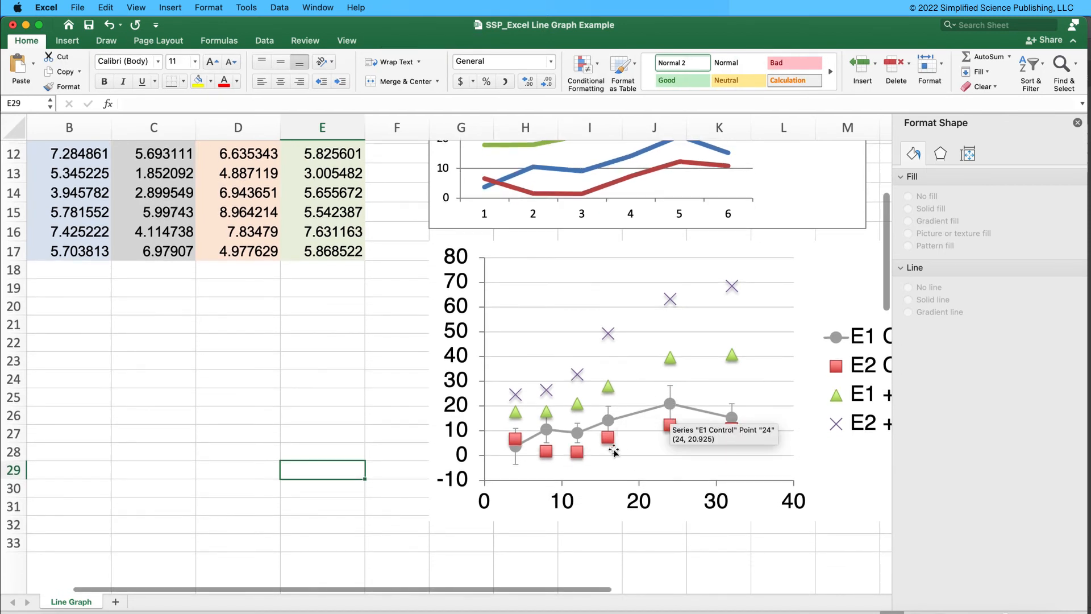
{"action": "scroll", "coordinate": [608, 444], "scroll_direction": "down", "scroll_amount": 3}
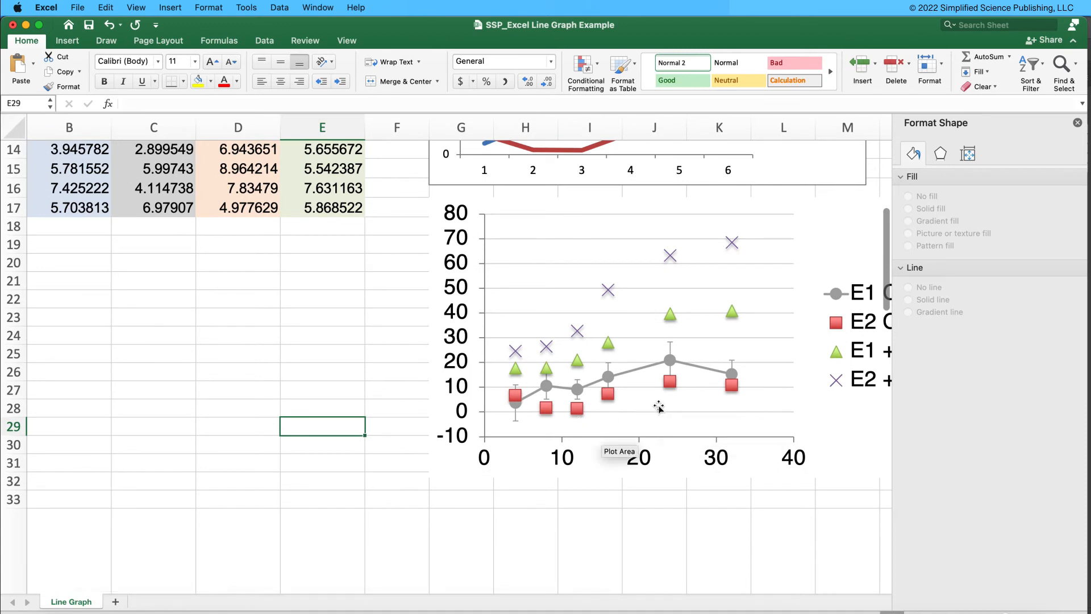
{"action": "scroll", "coordinate": [653, 406], "scroll_direction": "up", "scroll_amount": 2}
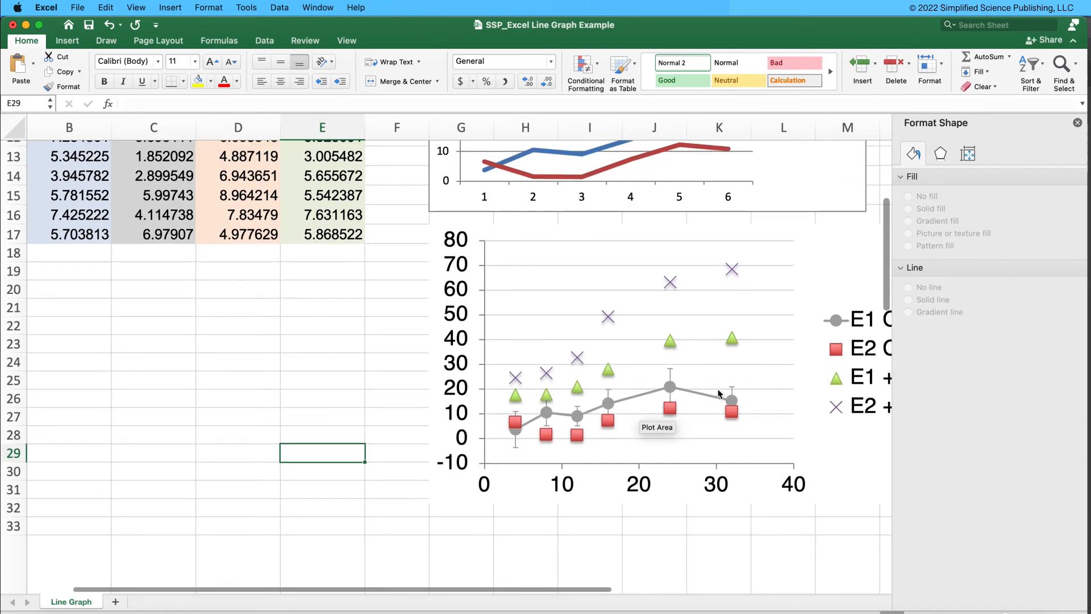
{"action": "left_click", "coordinate": [667, 414]}
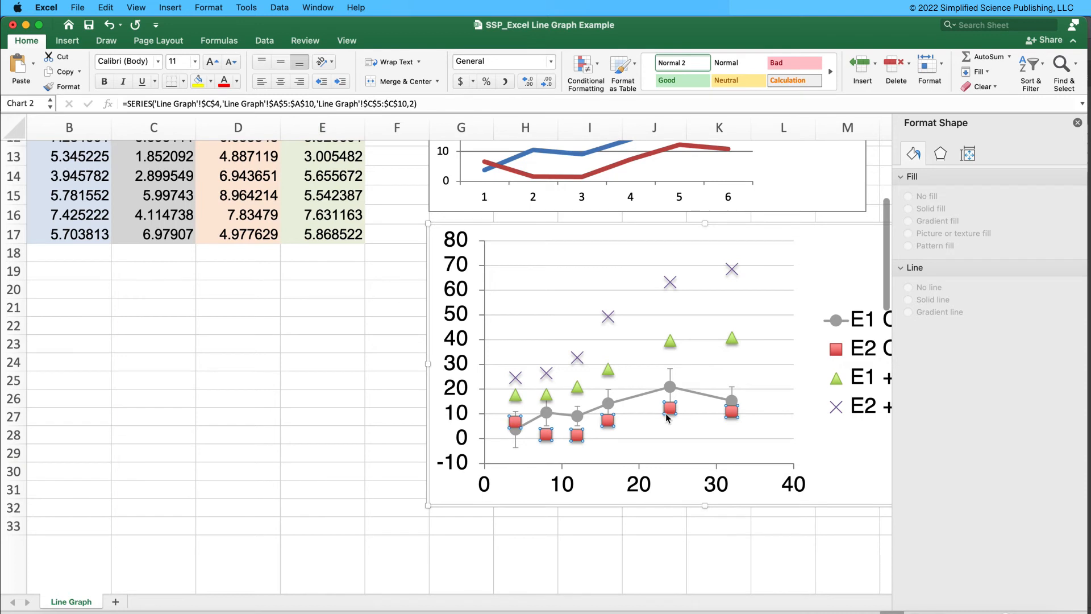
{"action": "left_click", "coordinate": [940, 154]}
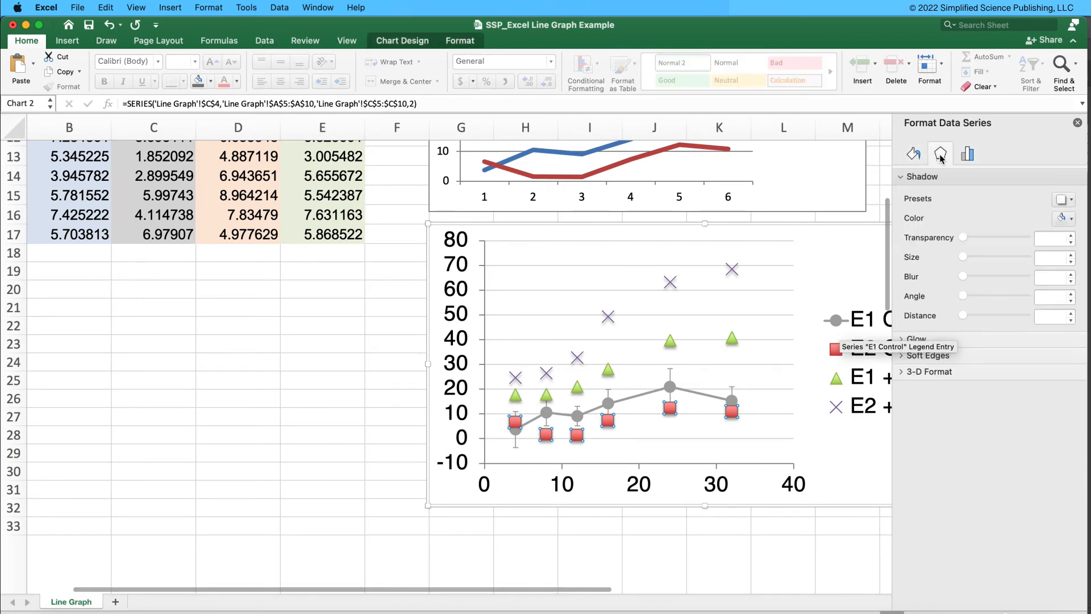
{"action": "left_click", "coordinate": [1060, 199]}
{"action": "left_click", "coordinate": [979, 247]}
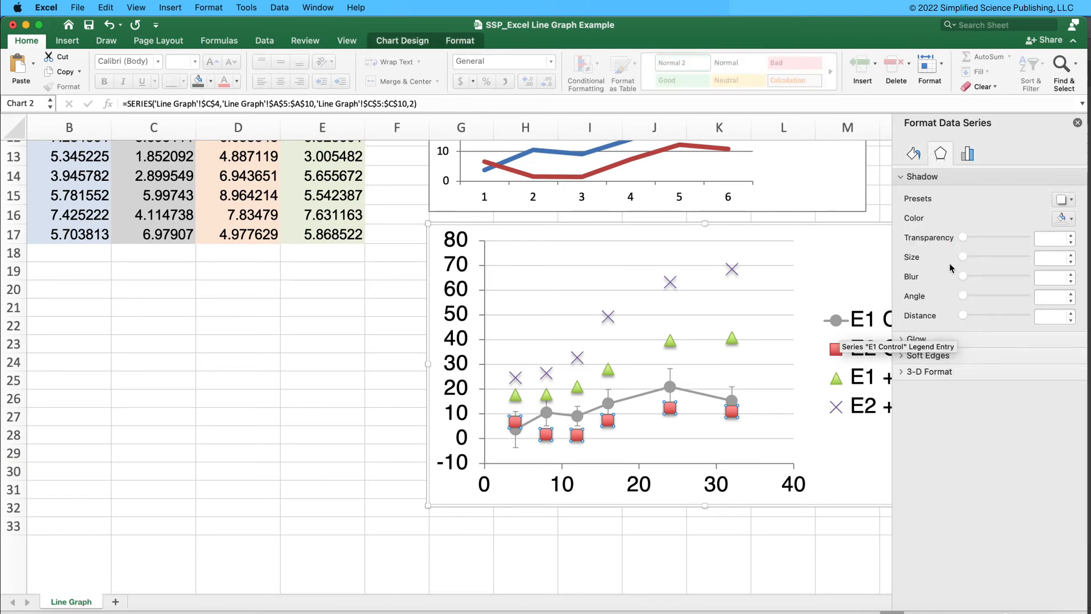
- Change the E2 Control markers to the built-in diamond type
{"action": "left_click", "coordinate": [913, 153]}
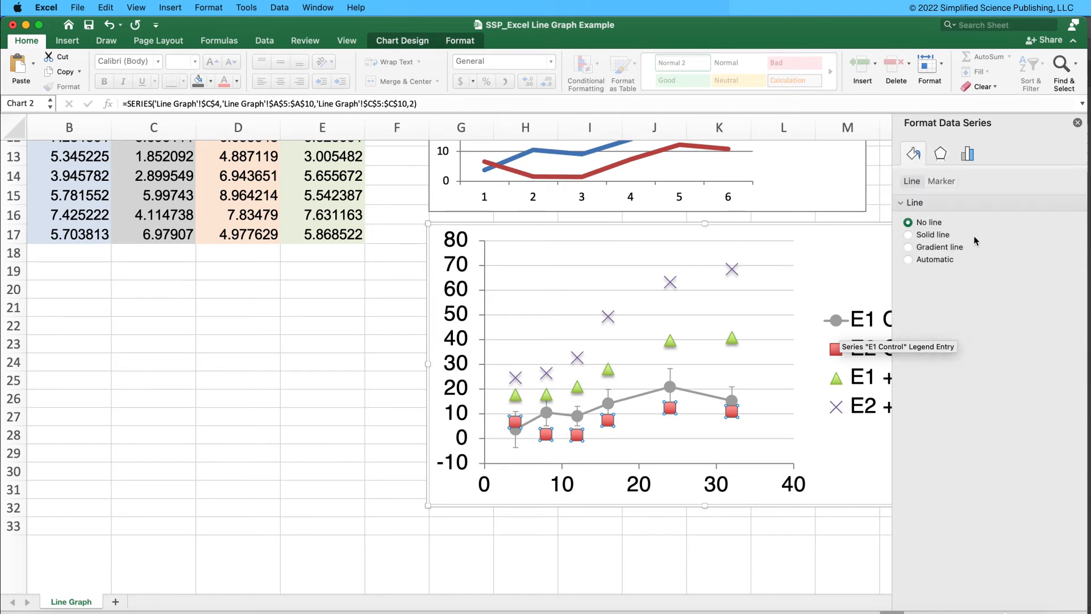
{"action": "left_click", "coordinate": [941, 181]}
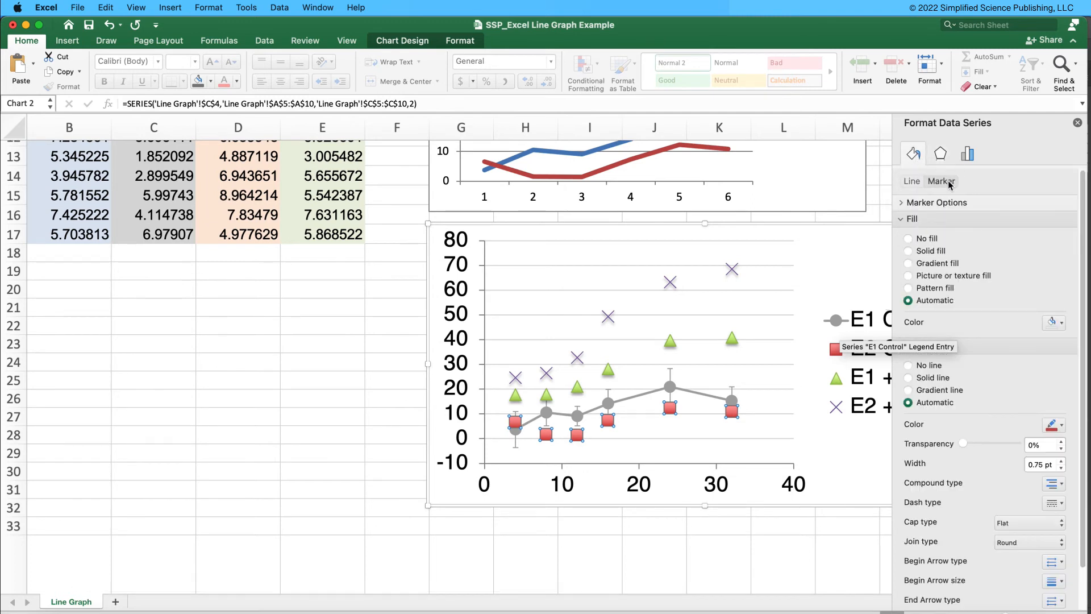
{"action": "left_click", "coordinate": [937, 203]}
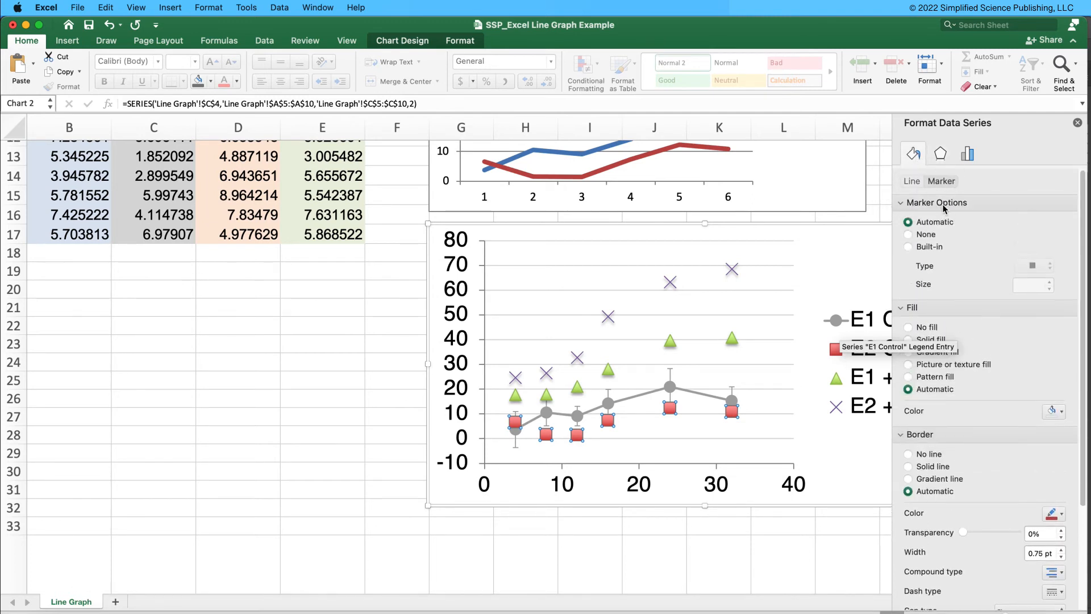
{"action": "left_click", "coordinate": [929, 247]}
{"action": "left_click", "coordinate": [1035, 266]}
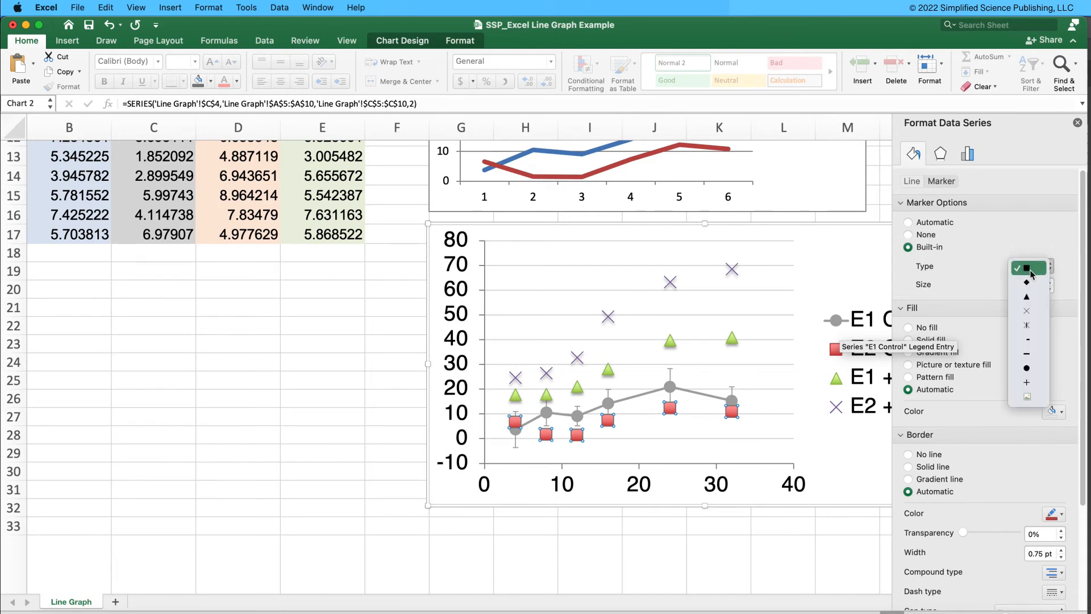
{"action": "left_click", "coordinate": [1026, 282]}
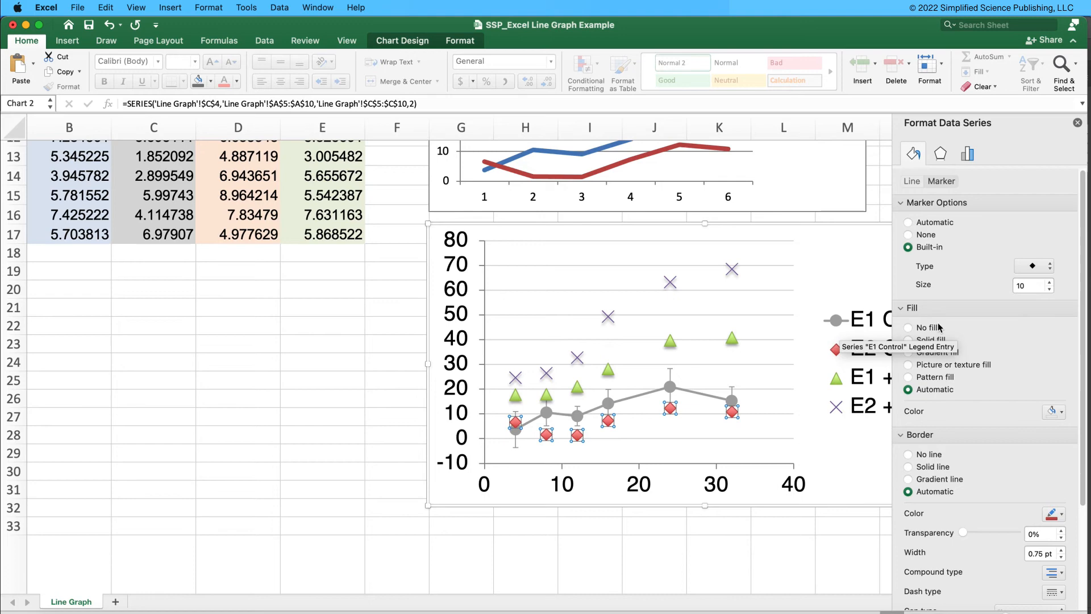
- Remove the border from the E2 Control markers and give them a solid dark gray fill
{"action": "left_click", "coordinate": [1056, 515]}
{"action": "left_click", "coordinate": [917, 457]}
{"action": "left_click", "coordinate": [916, 455]}
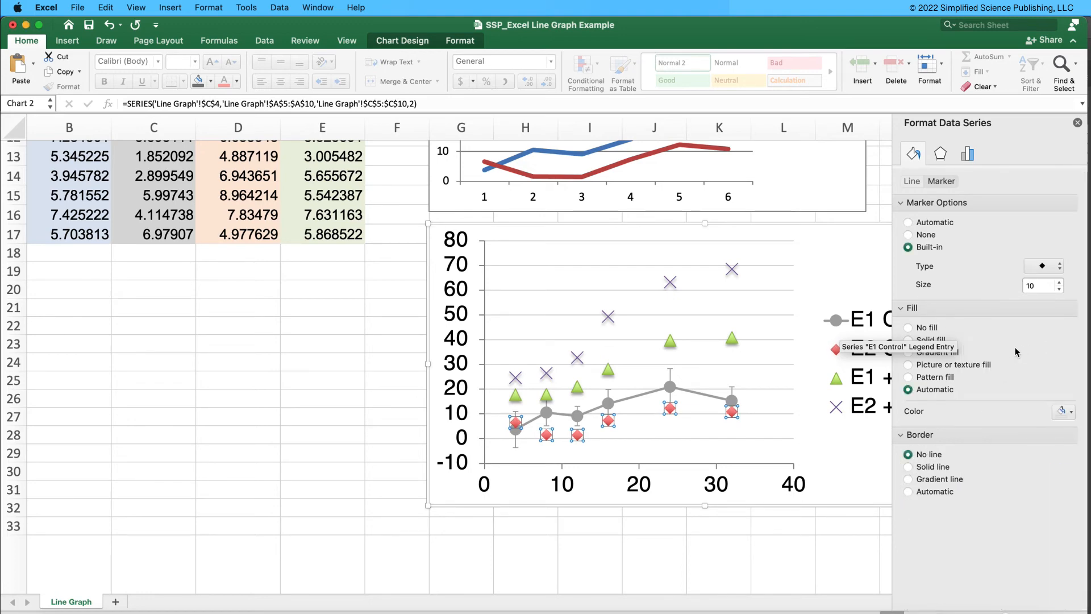
{"action": "left_click", "coordinate": [941, 341]}
{"action": "left_click", "coordinate": [1062, 412]}
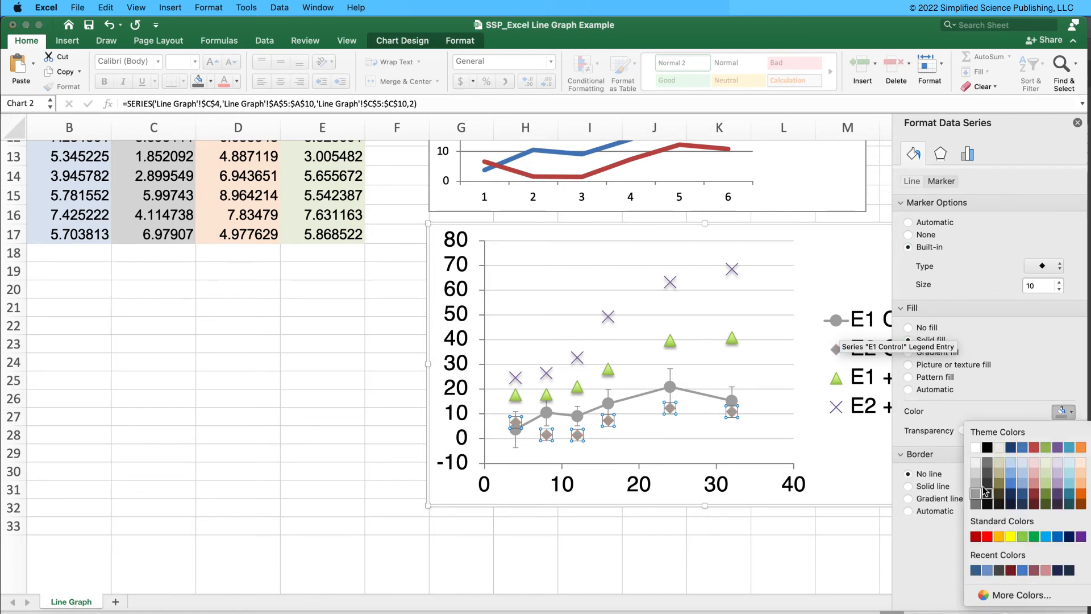
{"action": "left_click", "coordinate": [989, 478]}
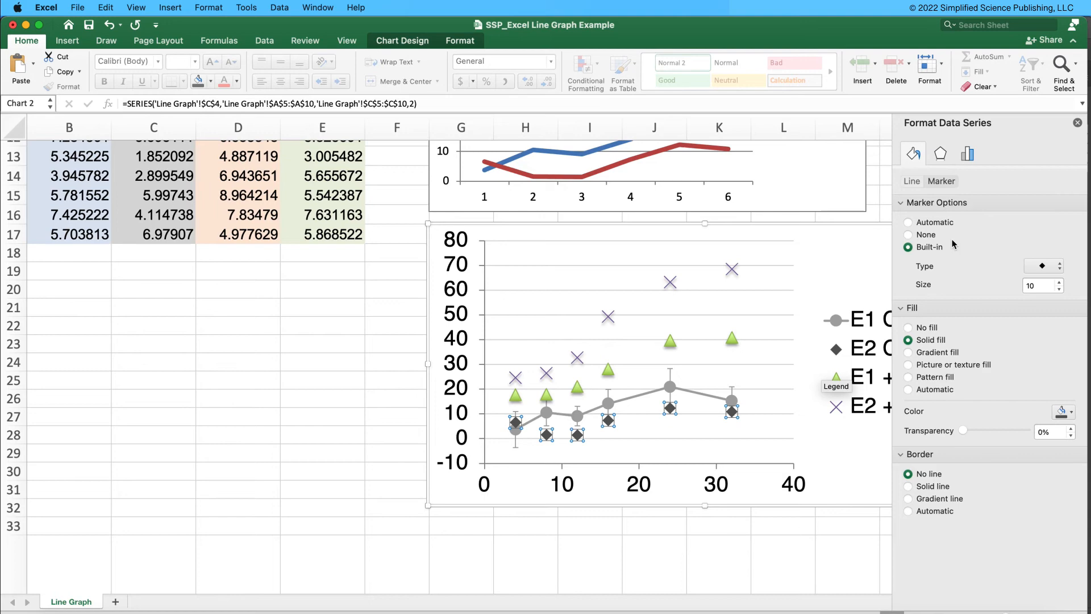
- Connect the E2 Control points with a solid dark gray line 2 pt wide, keeping the series selected
{"action": "left_click", "coordinate": [912, 181]}
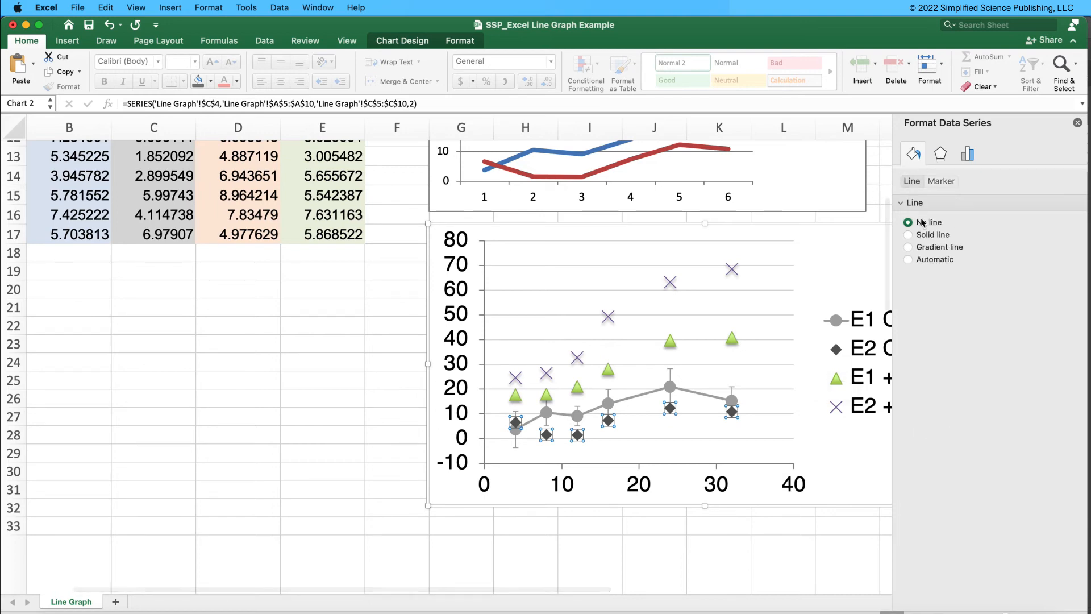
{"action": "left_click", "coordinate": [927, 234]}
{"action": "double_click", "coordinate": [1057, 321]}
{"action": "type", "text": "2"}
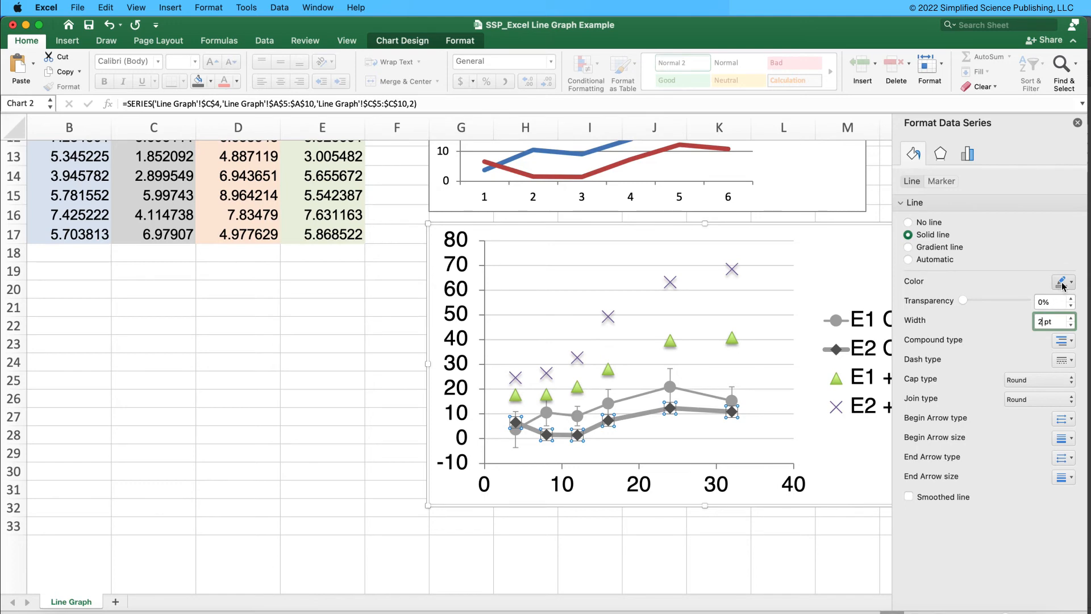
{"action": "left_click", "coordinate": [1063, 282]}
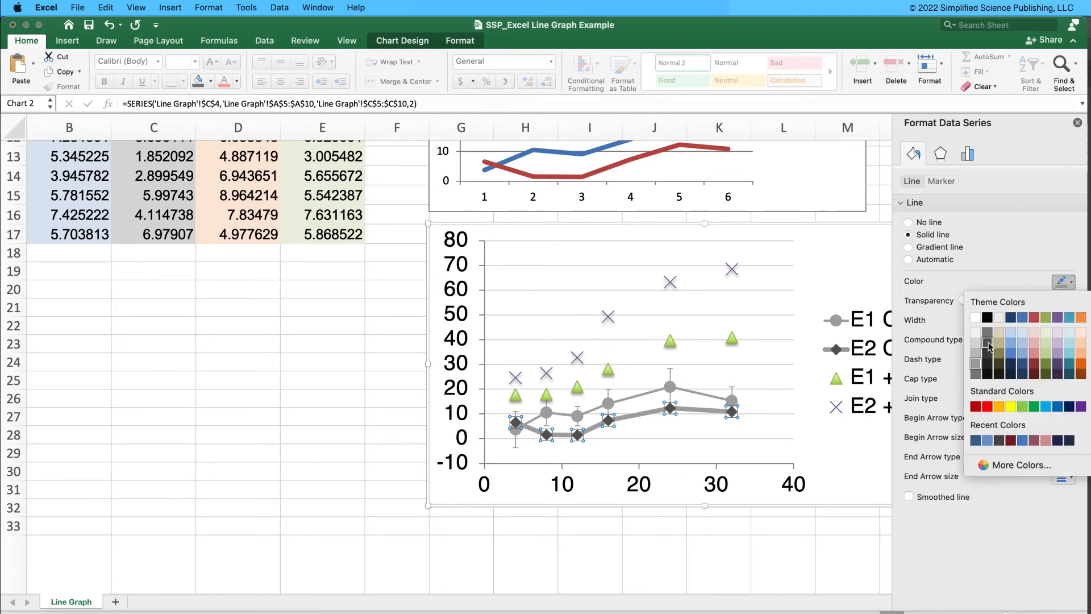
{"action": "left_click", "coordinate": [988, 344]}
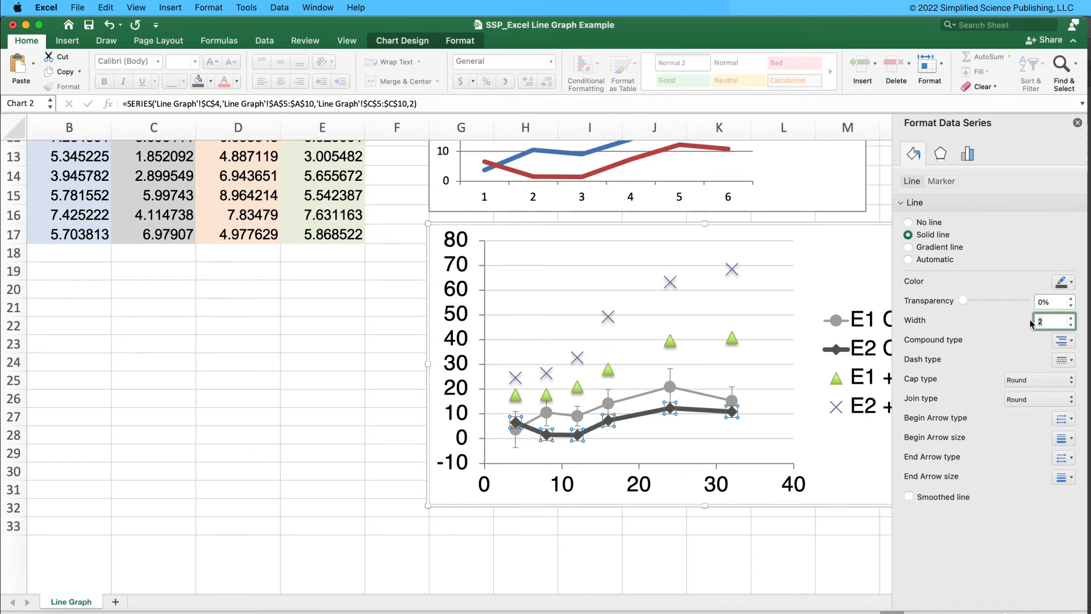
{"action": "key", "text": "Return"}
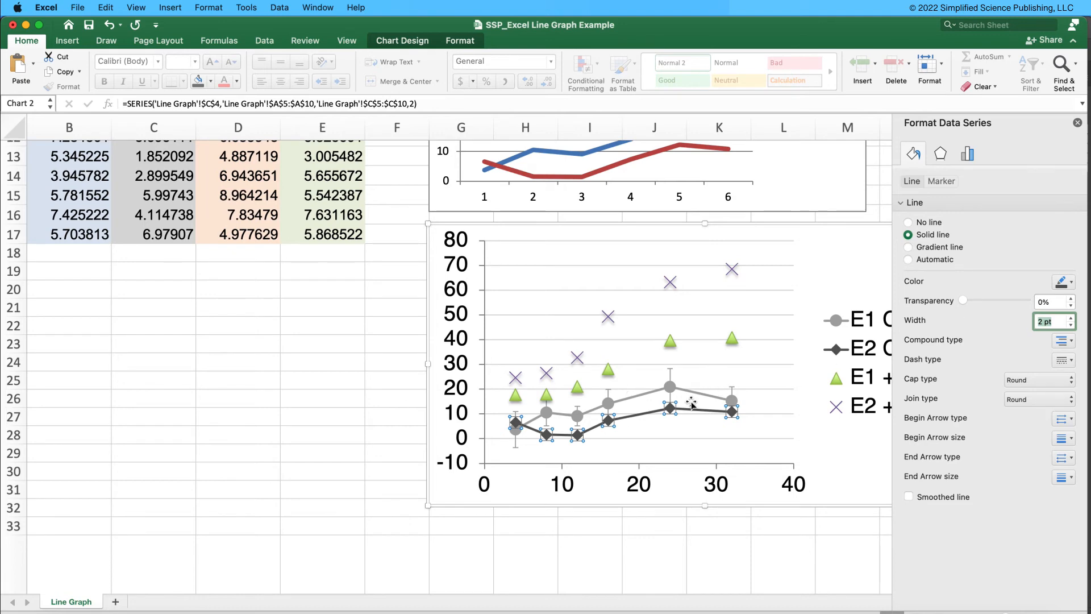
{"action": "left_click", "coordinate": [733, 425]}
{"action": "left_click", "coordinate": [734, 419]}
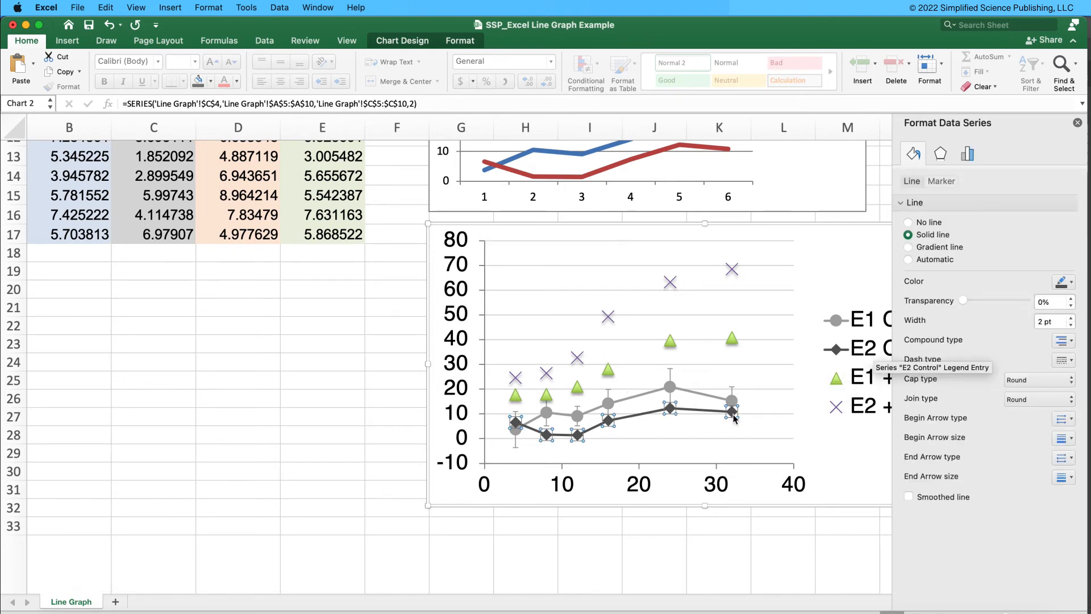
- Add error bars to the E2 Control series through the additional error bar options
{"action": "left_click", "coordinate": [404, 41]}
{"action": "left_click", "coordinate": [19, 66]}
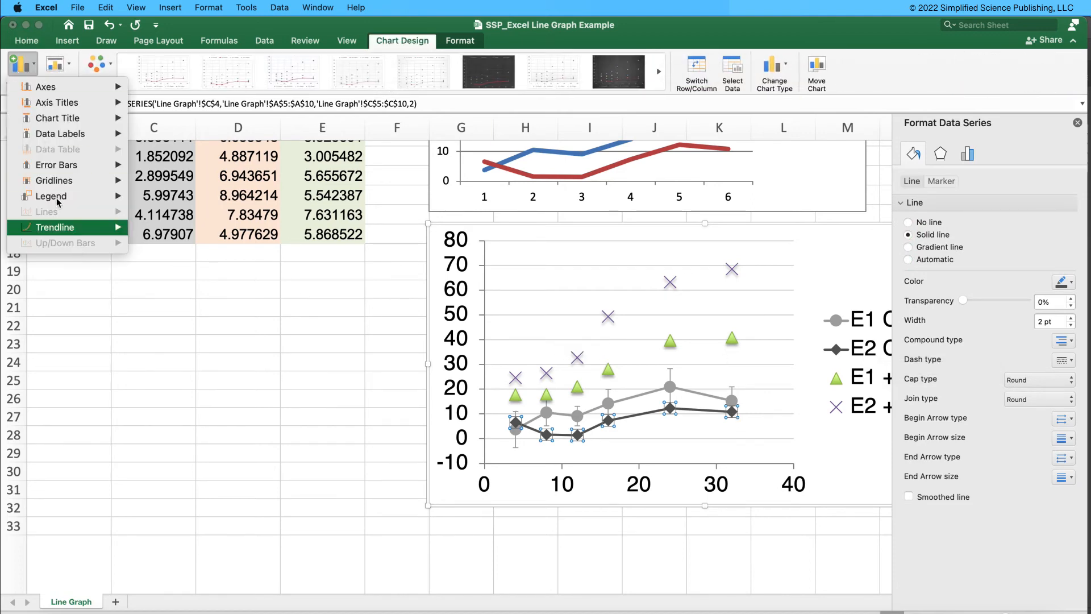
{"action": "mouse_move", "coordinate": [54, 181]}
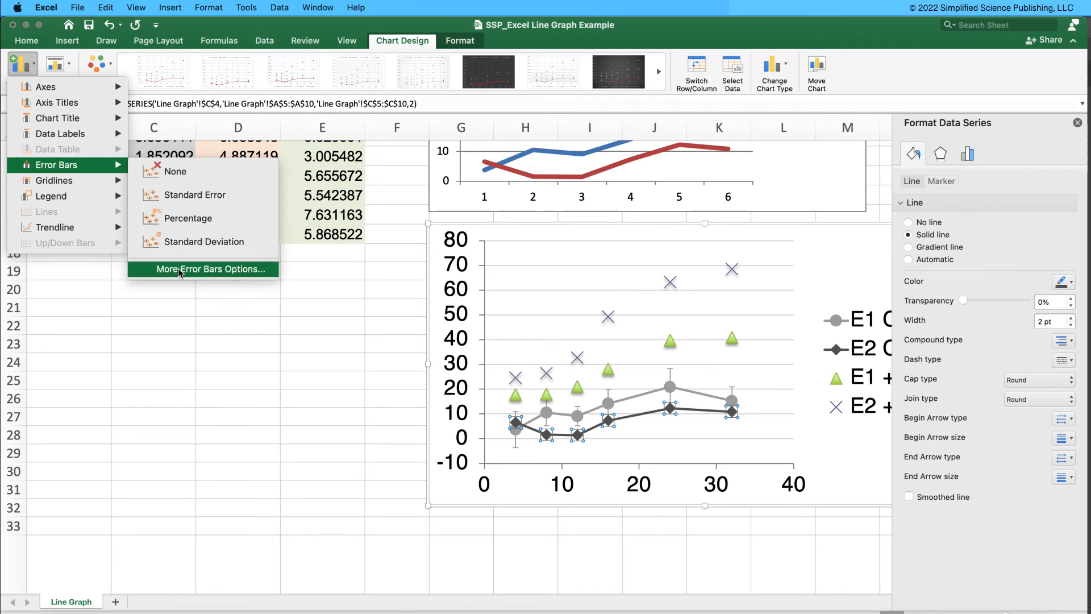
{"action": "left_click", "coordinate": [181, 271]}
- Set the E2 Control vertical error bars to custom positive and negative values, both taken from the sd cells C12:C17
{"action": "scroll", "coordinate": [222, 298], "scroll_direction": "up", "scroll_amount": 10}
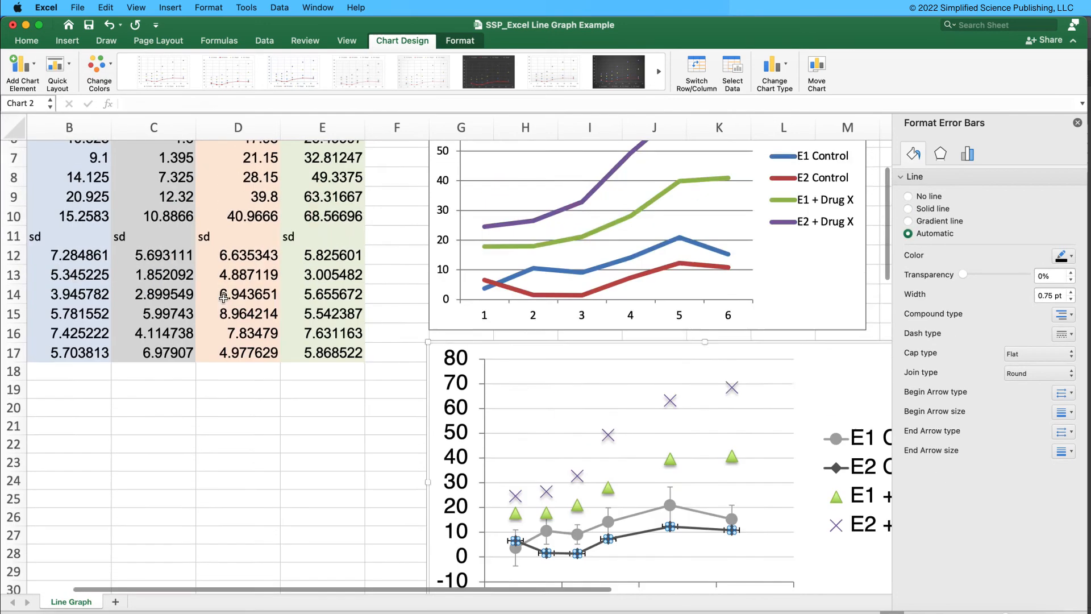
{"action": "scroll", "coordinate": [204, 301], "scroll_direction": "down", "scroll_amount": 3}
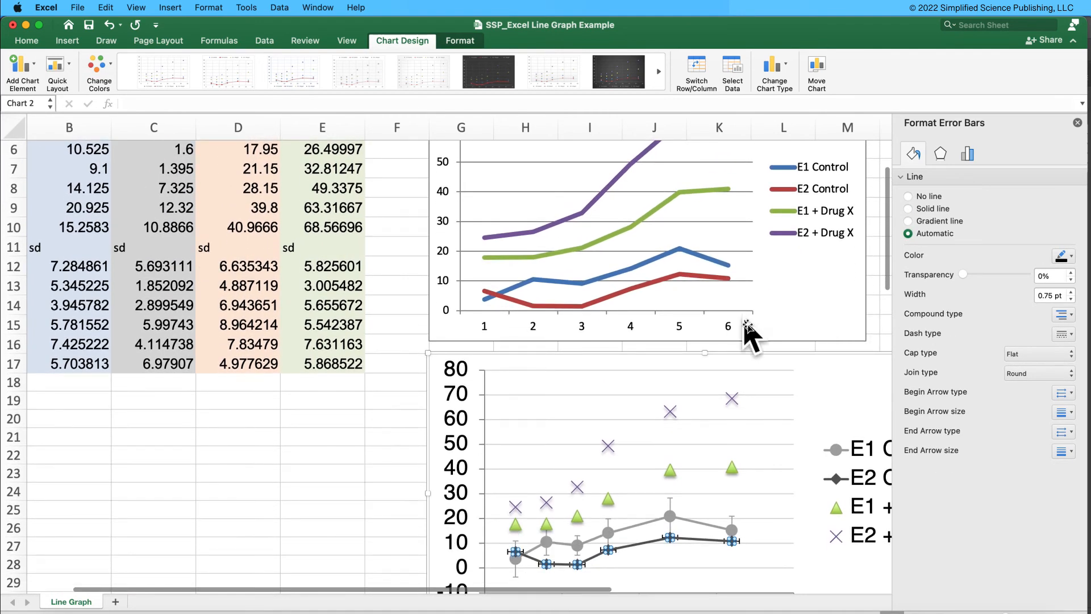
{"action": "left_click", "coordinate": [965, 157]}
{"action": "left_click", "coordinate": [946, 156]}
{"action": "left_click", "coordinate": [965, 155]}
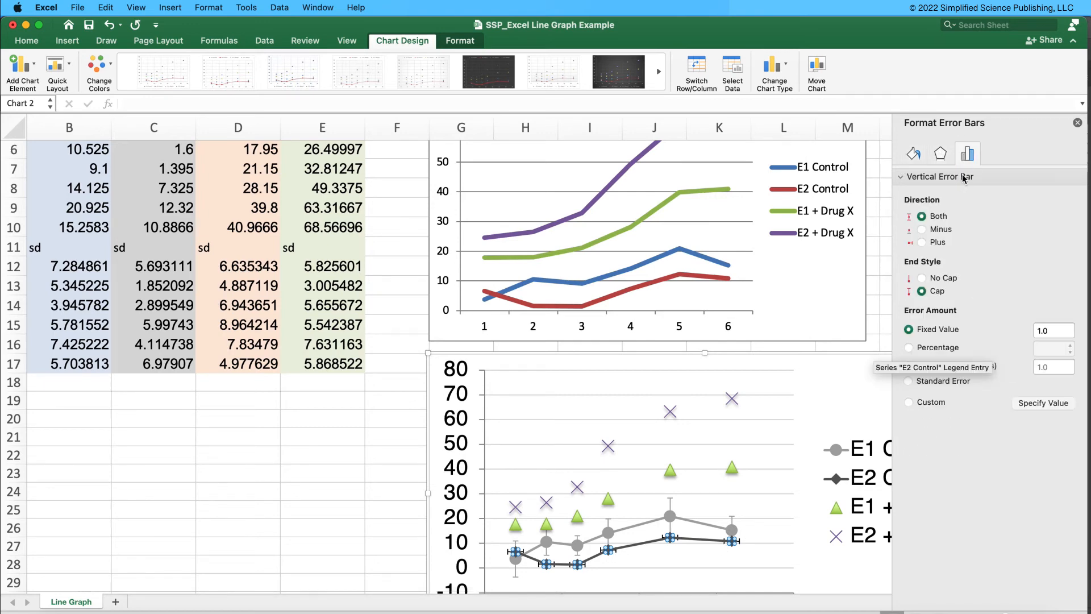
{"action": "left_click", "coordinate": [941, 404]}
{"action": "left_click", "coordinate": [1043, 403]}
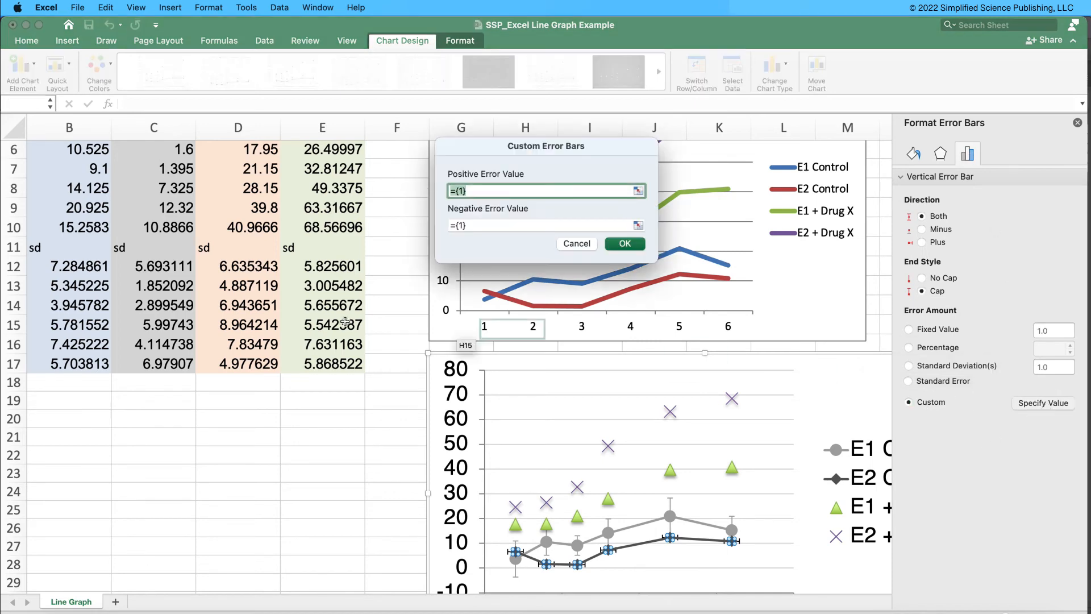
{"action": "left_click_drag", "start_coordinate": [153, 267], "coordinate": [151, 365]}
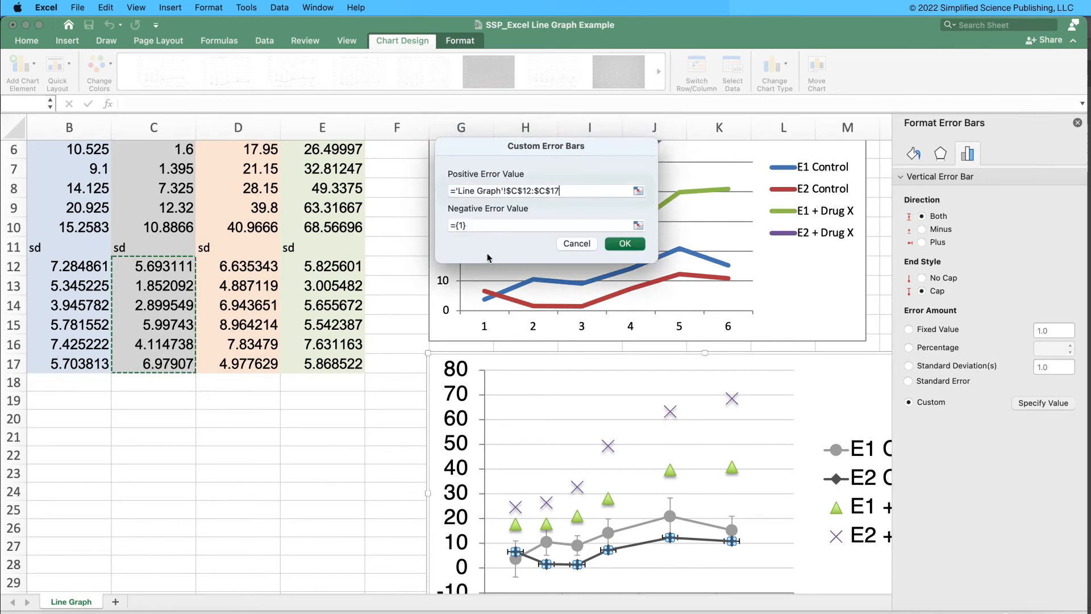
{"action": "key", "text": "Tab"}
{"action": "left_click_drag", "start_coordinate": [171, 265], "coordinate": [165, 357]}
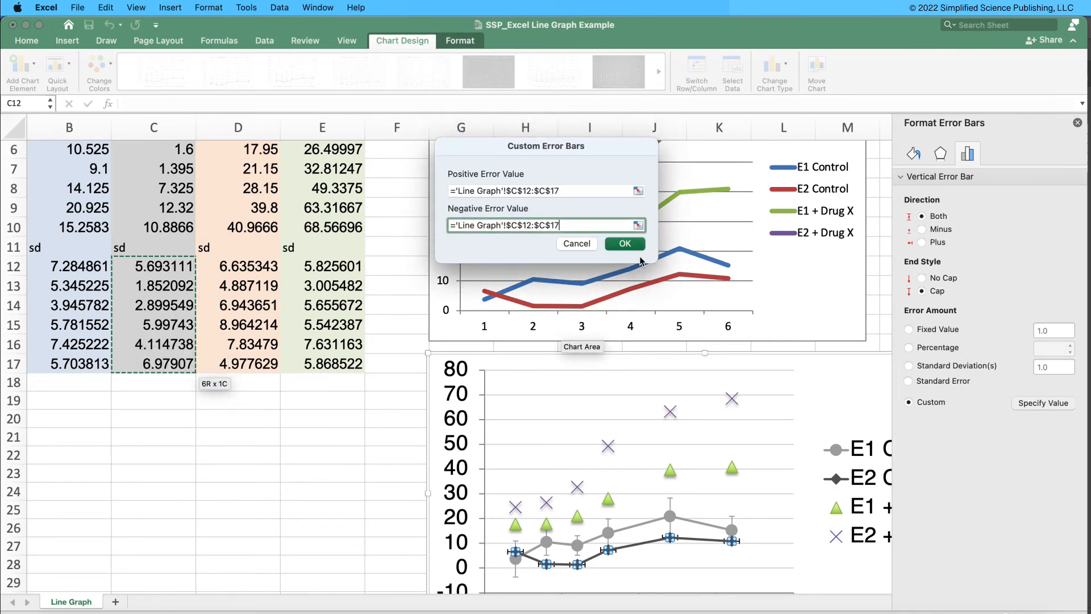
{"action": "key", "text": "Return"}
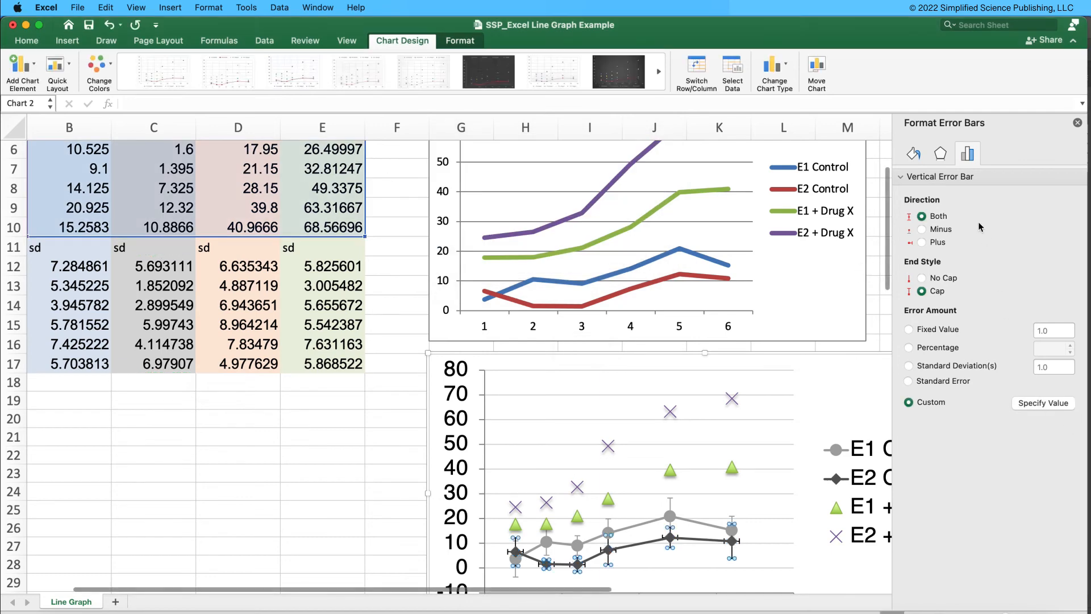
- Color the E2 Control vertical error bars dark gray and delete the series' horizontal error bars
{"action": "left_click", "coordinate": [671, 546]}
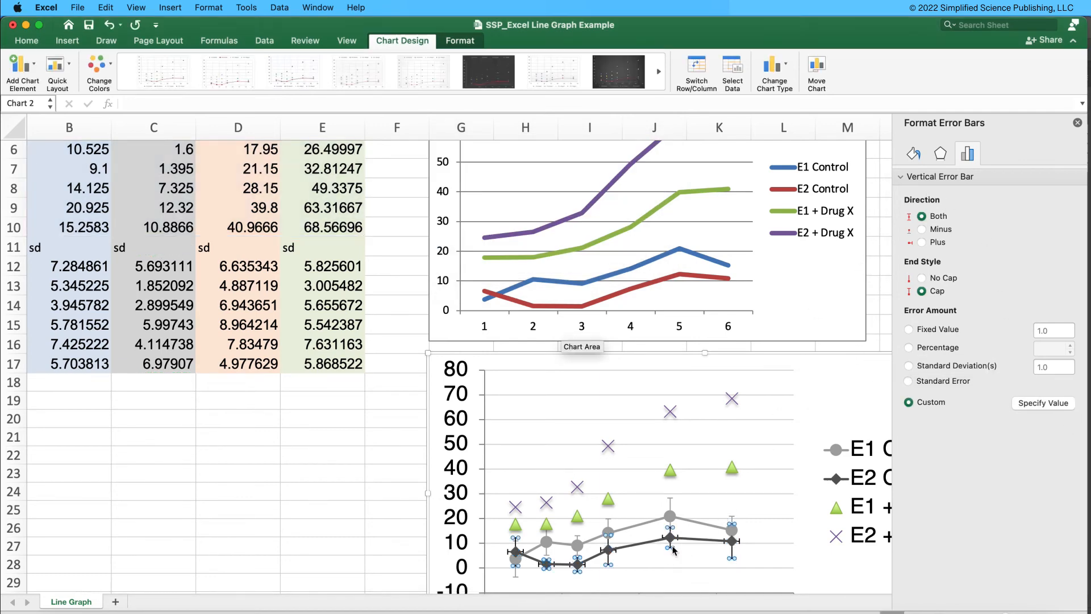
{"action": "left_click", "coordinate": [913, 153]}
{"action": "left_click", "coordinate": [1060, 258]}
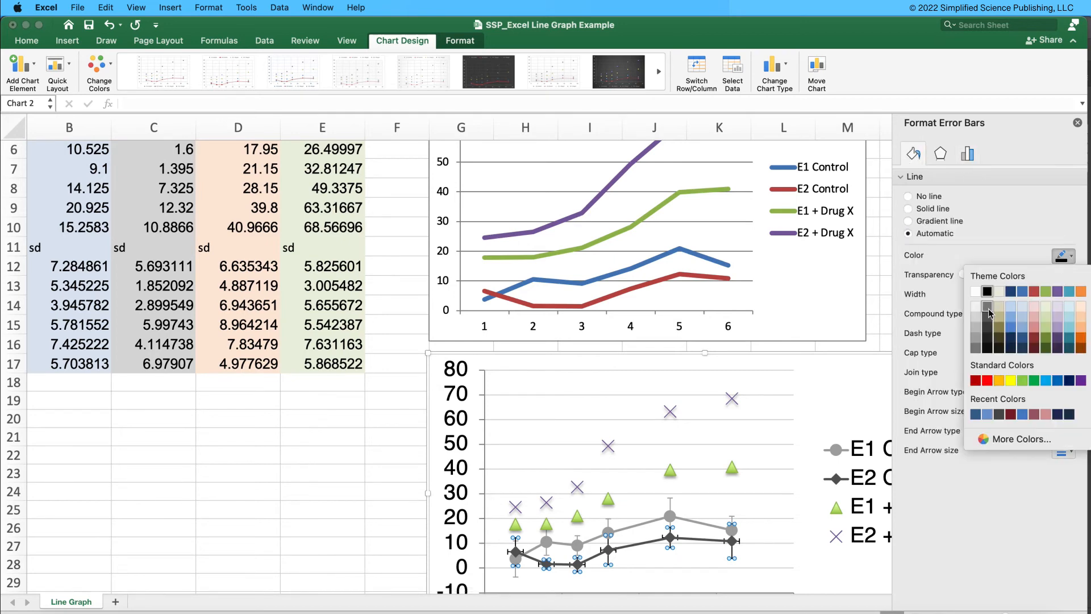
{"action": "left_click", "coordinate": [987, 316]}
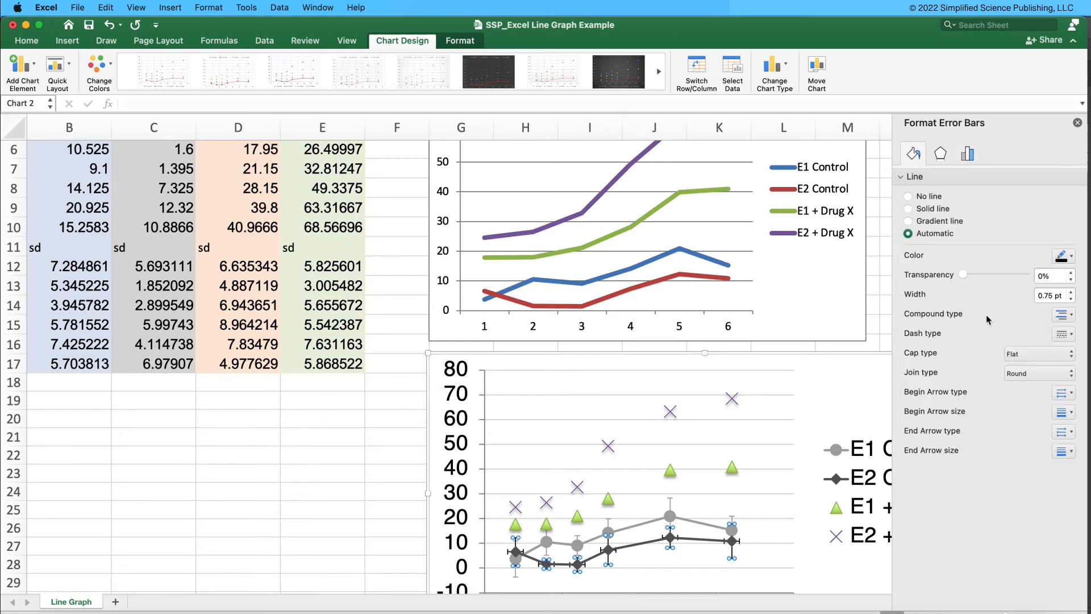
{"action": "left_click", "coordinate": [683, 540]}
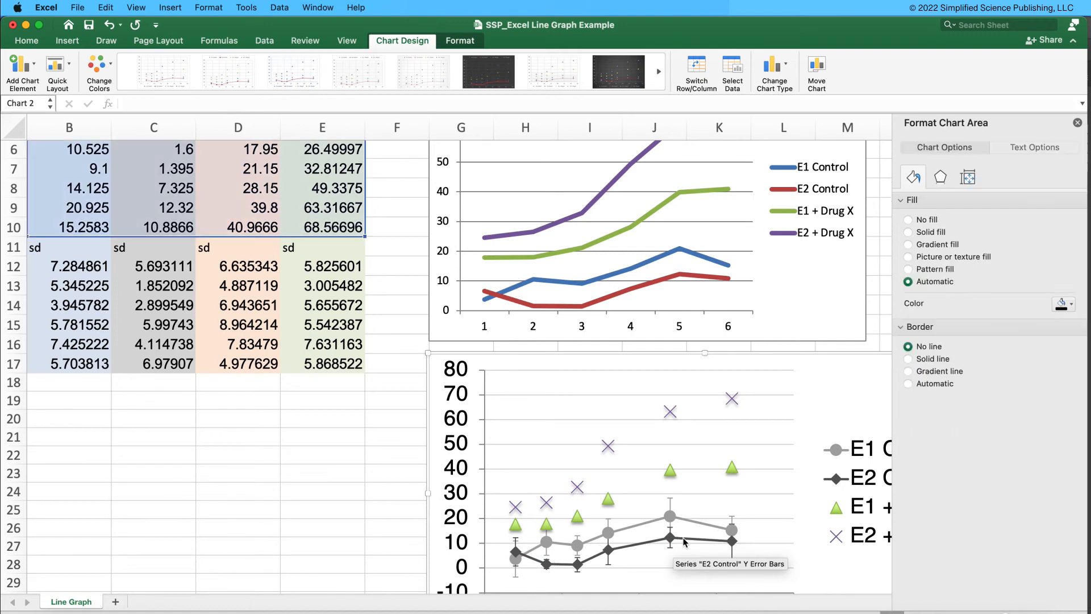
- Examine the unformatted Drug X series, and compare them with the E1 + Drug X and E2 + Drug X series in the finished chart below
{"action": "scroll", "coordinate": [669, 488], "scroll_direction": "down", "scroll_amount": 2}
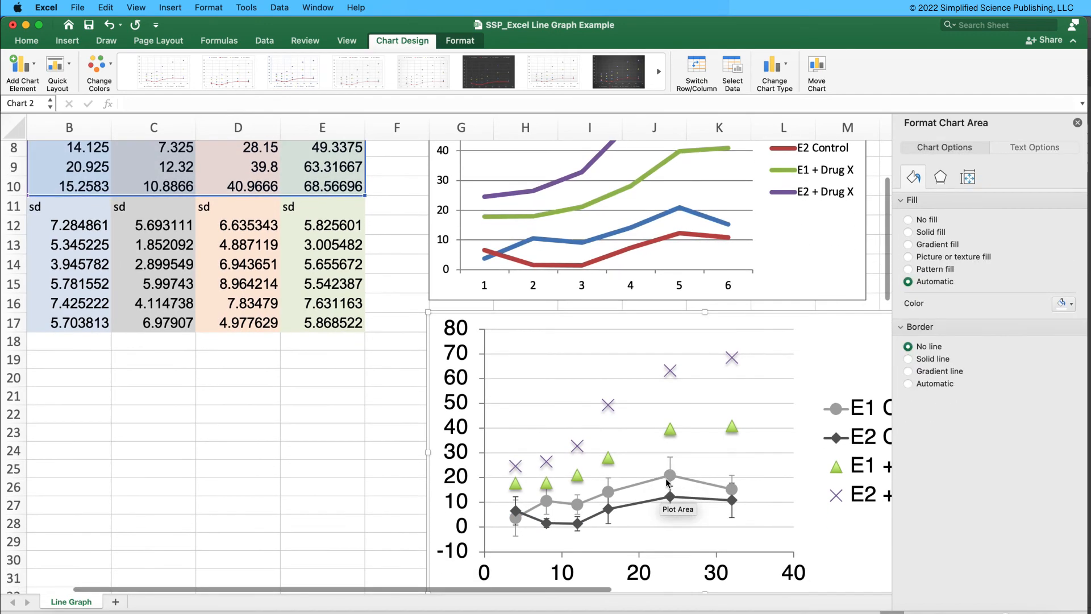
{"action": "scroll", "coordinate": [666, 481], "scroll_direction": "down", "scroll_amount": 3}
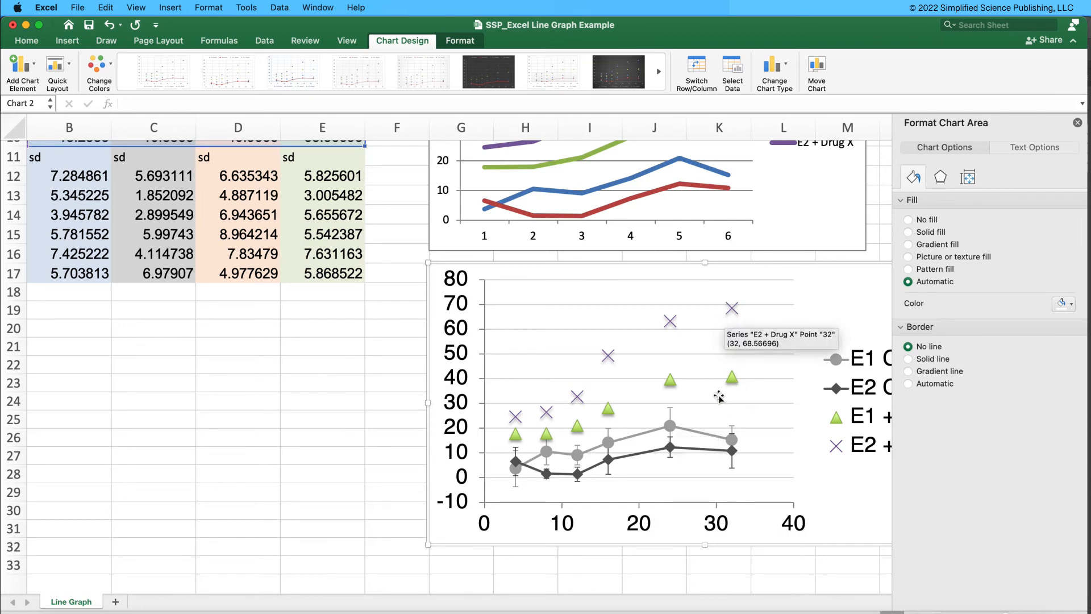
{"action": "left_click", "coordinate": [732, 378]}
{"action": "left_click", "coordinate": [732, 308]}
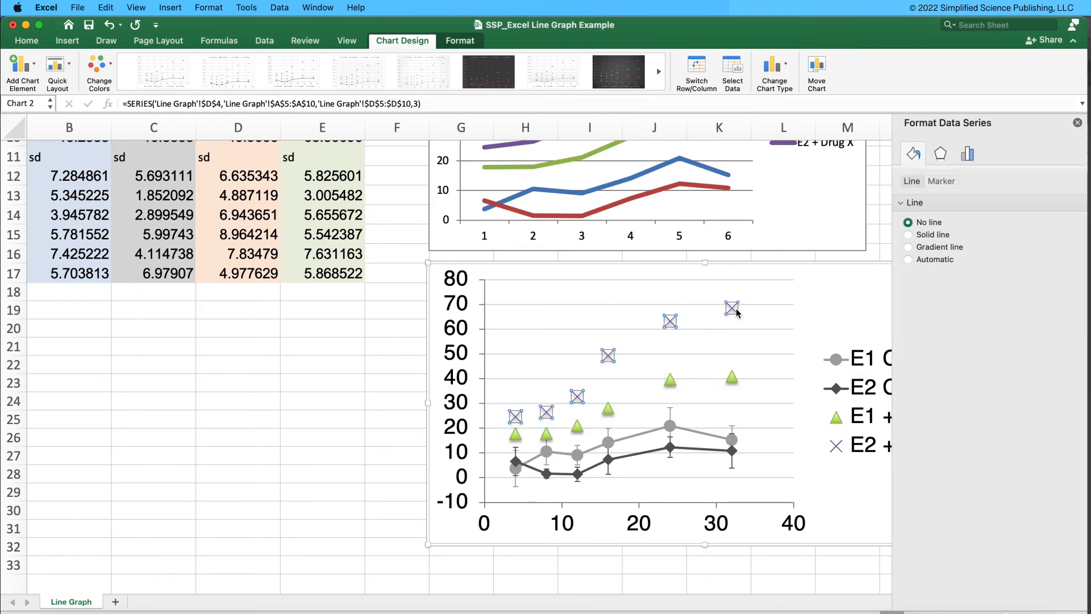
{"action": "scroll", "coordinate": [384, 557], "scroll_direction": "down", "scroll_amount": 10}
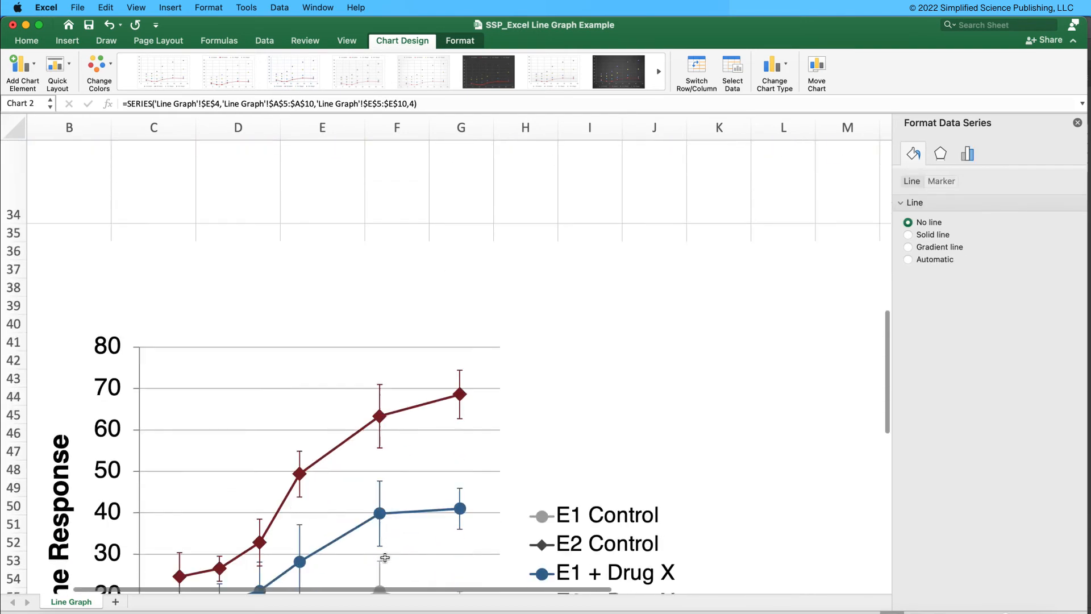
{"action": "left_click", "coordinate": [379, 377]}
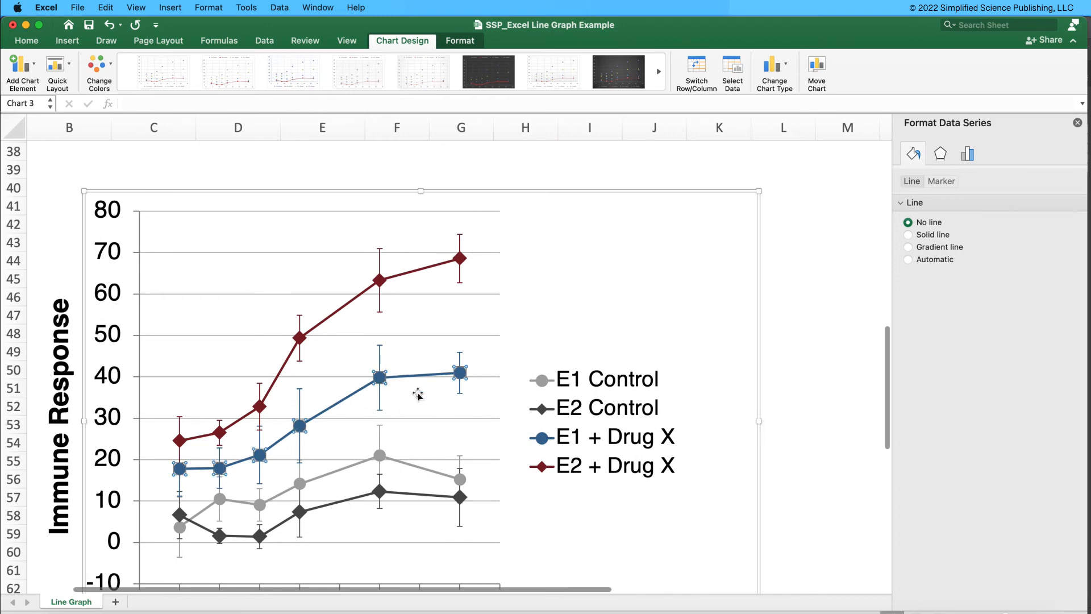
{"action": "left_click", "coordinate": [300, 339]}
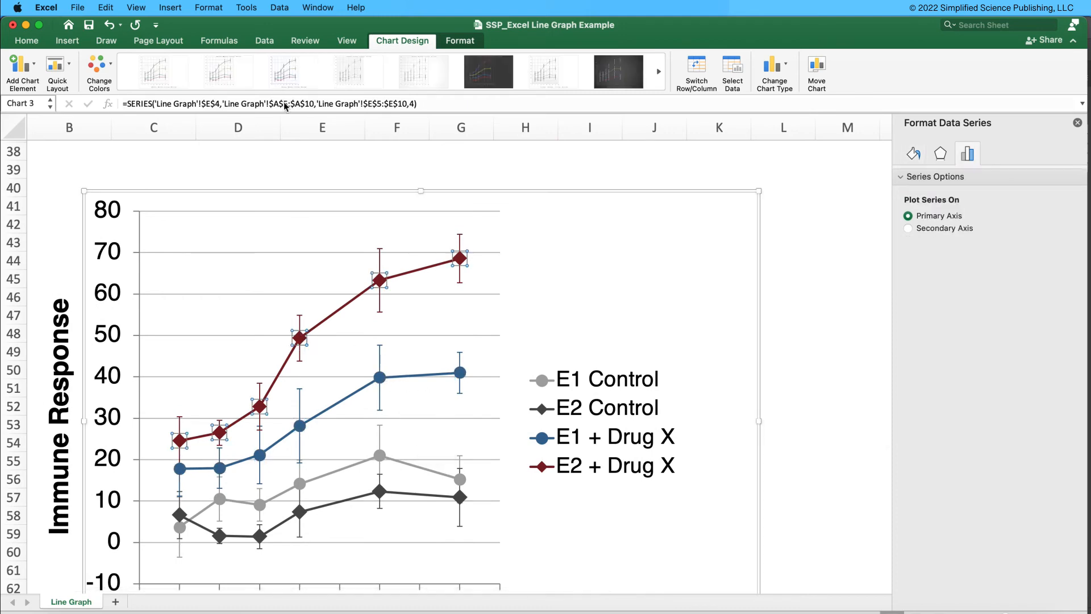
- Arrange the Excel window beside the graphical abstract in Illustrator, with the finished chart and the abstract's colored figures both in view
{"action": "left_click_drag", "start_coordinate": [200, 27], "coordinate": [580, 9]}
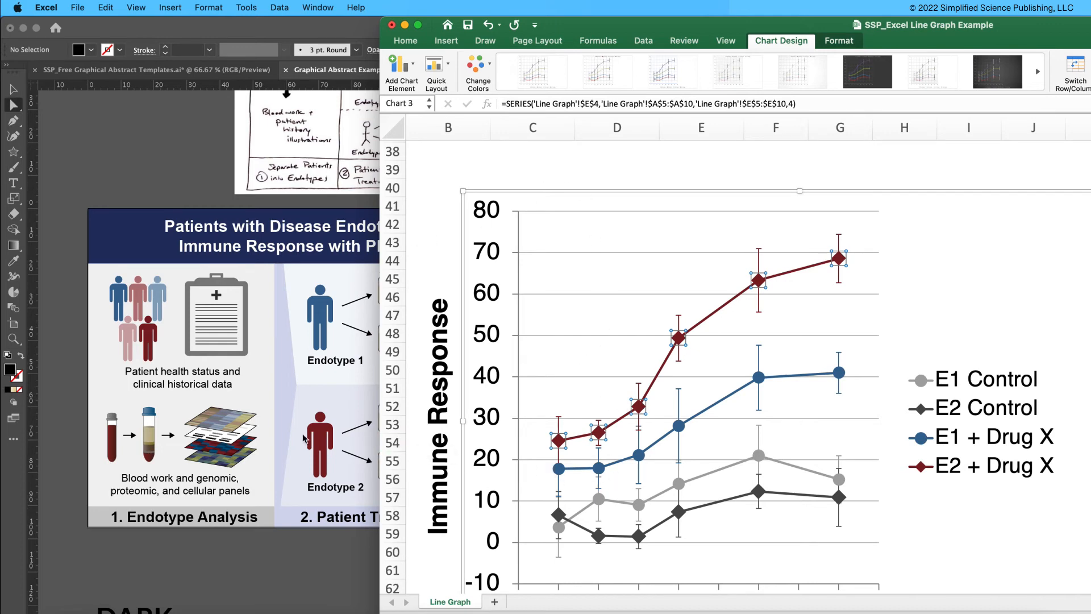
{"action": "left_click", "coordinate": [327, 466]}
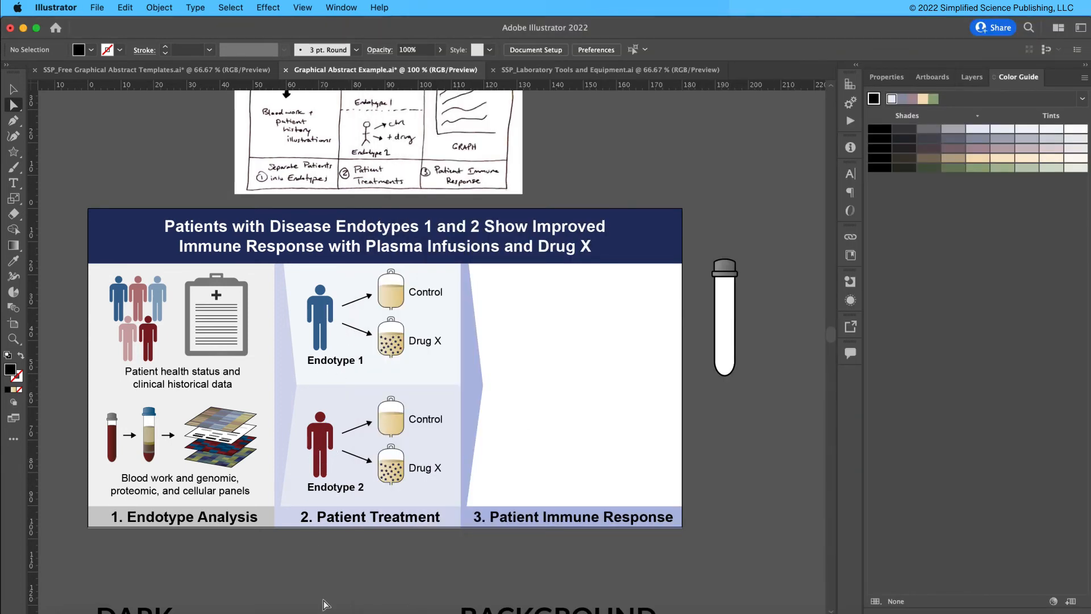
{"action": "left_click", "coordinate": [353, 605]}
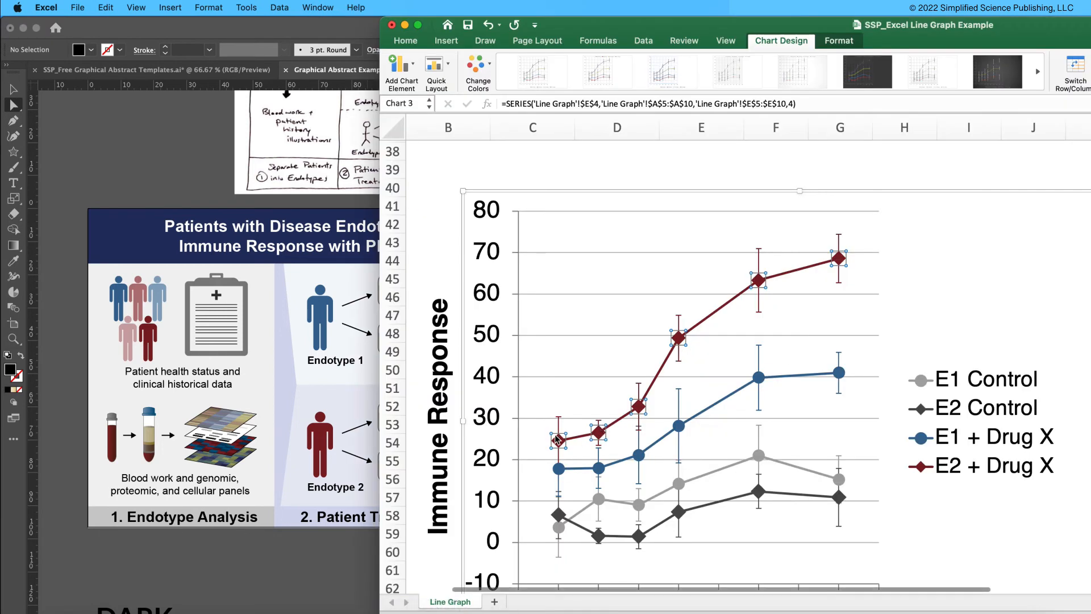
{"action": "mouse_move", "coordinate": [411, 20]}
{"action": "left_mouse_down"}
{"action": "mouse_move", "coordinate": [113, 20]}
{"action": "mouse_move", "coordinate": [410, 12]}
{"action": "left_mouse_up"}
{"action": "left_click_drag", "start_coordinate": [942, 31], "coordinate": [879, 24]}
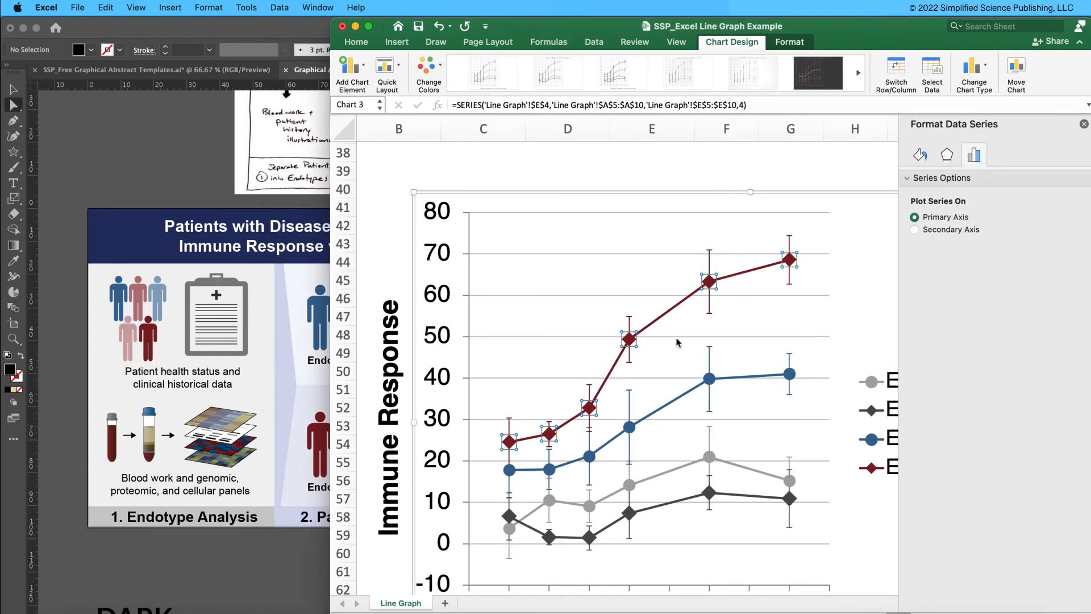
- Fill the finished chart's E2 + Drug X markers with the blue sampled from the Endotype 1 figure in the Illustrator abstract
{"action": "left_click", "coordinate": [356, 44]}
{"action": "right_click", "coordinate": [589, 408]}
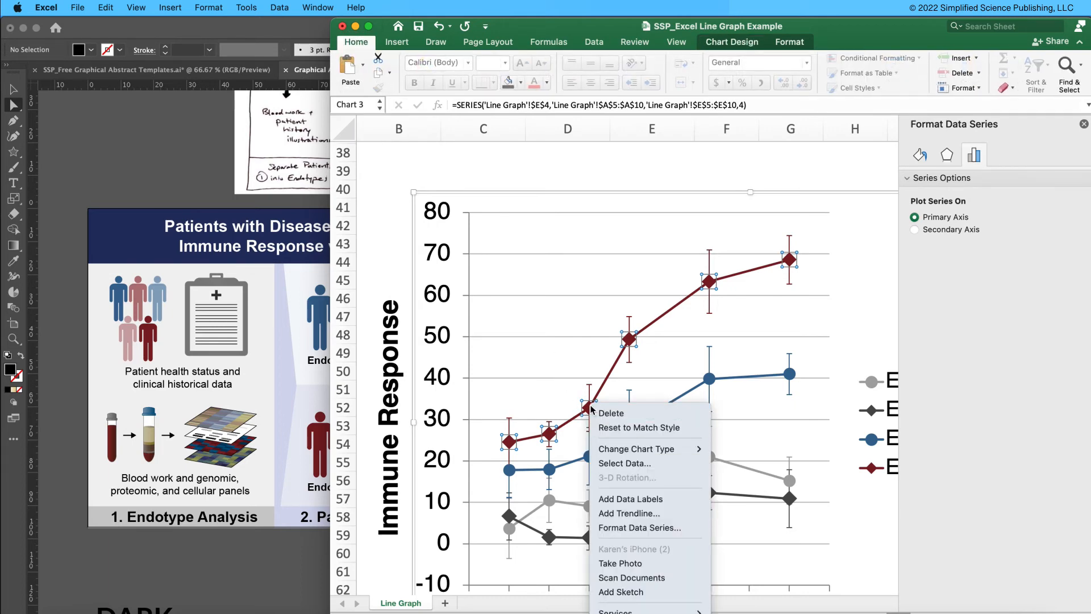
{"action": "left_click", "coordinate": [616, 528]}
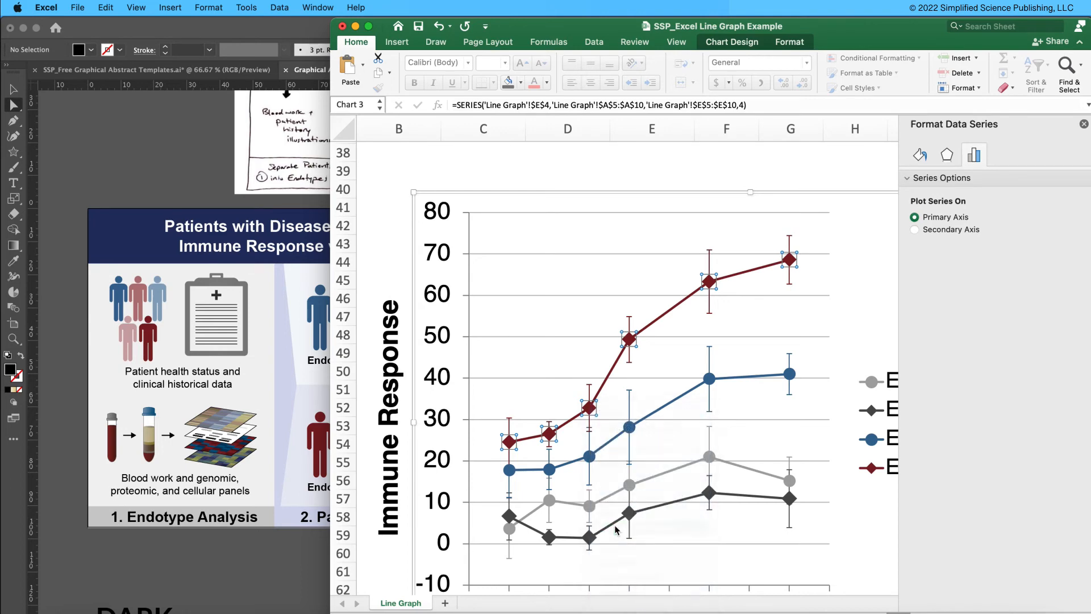
{"action": "left_click", "coordinate": [922, 157]}
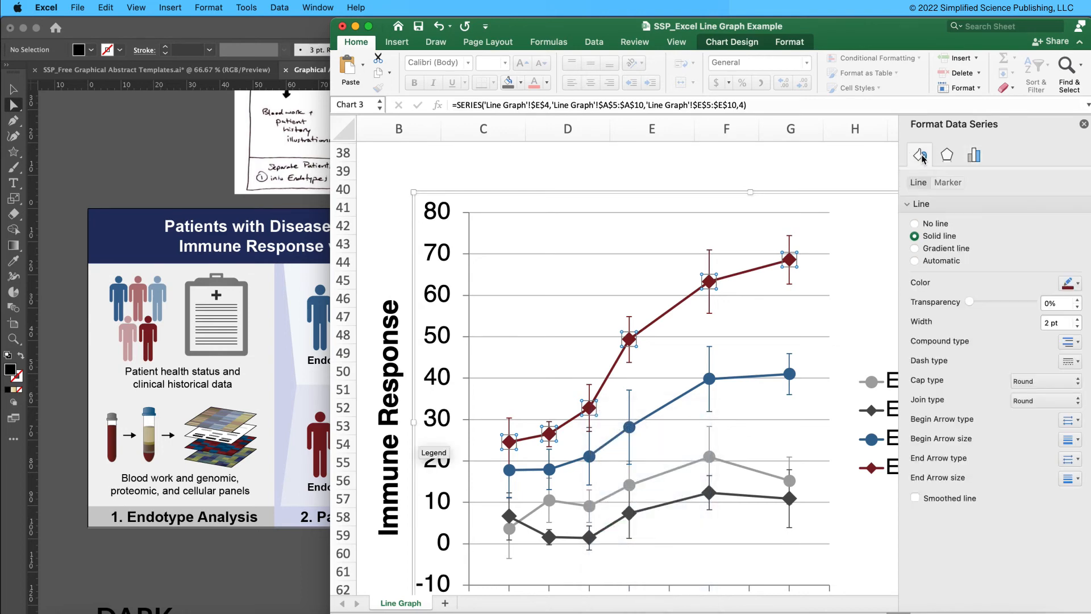
{"action": "left_click", "coordinate": [942, 182]}
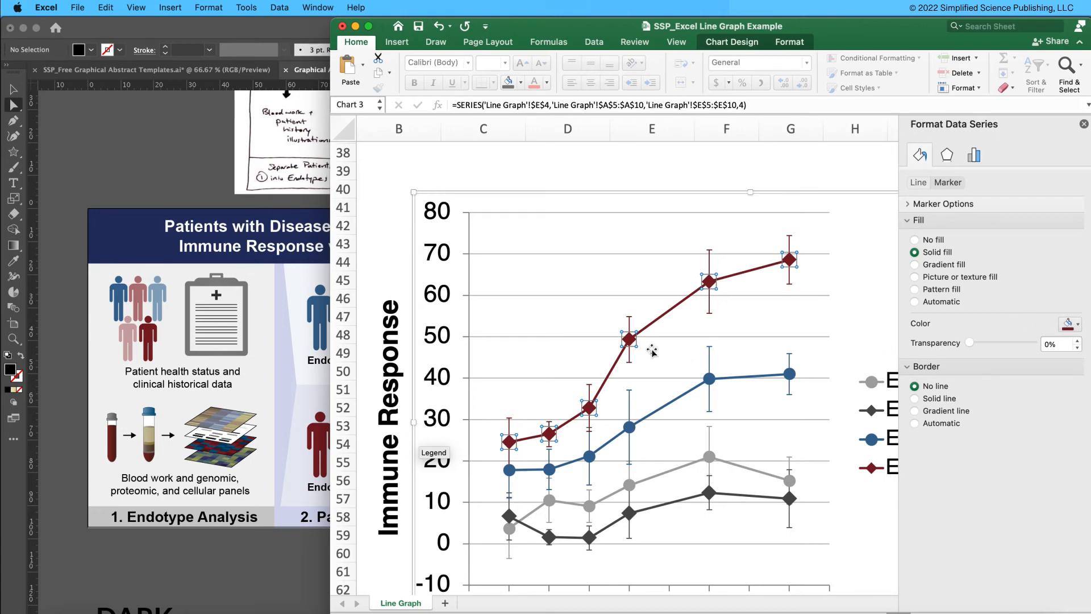
{"action": "mouse_move", "coordinate": [622, 346]}
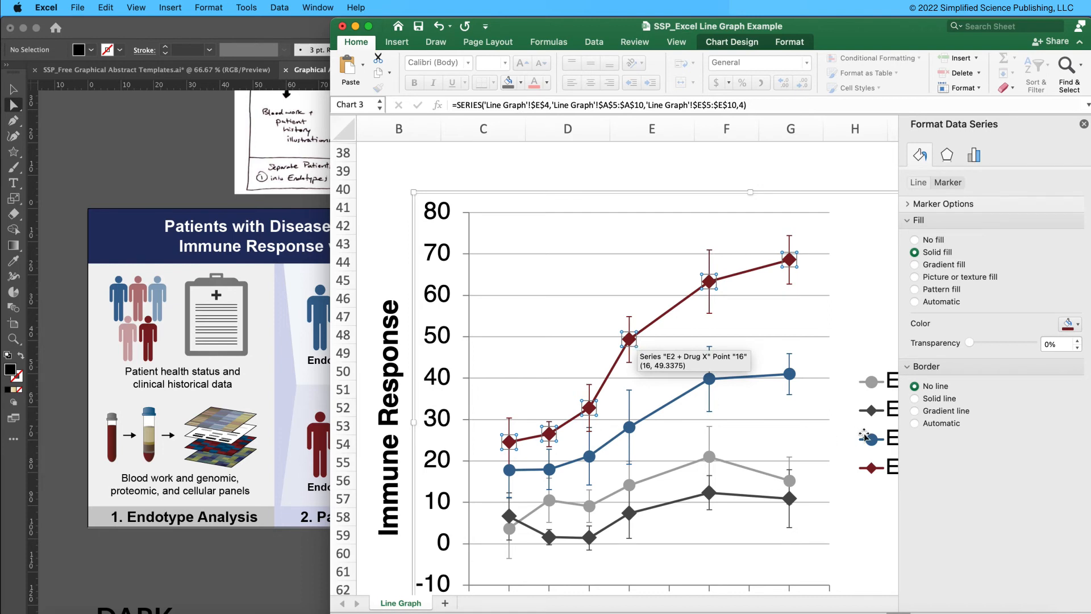
{"action": "left_click", "coordinate": [1067, 325]}
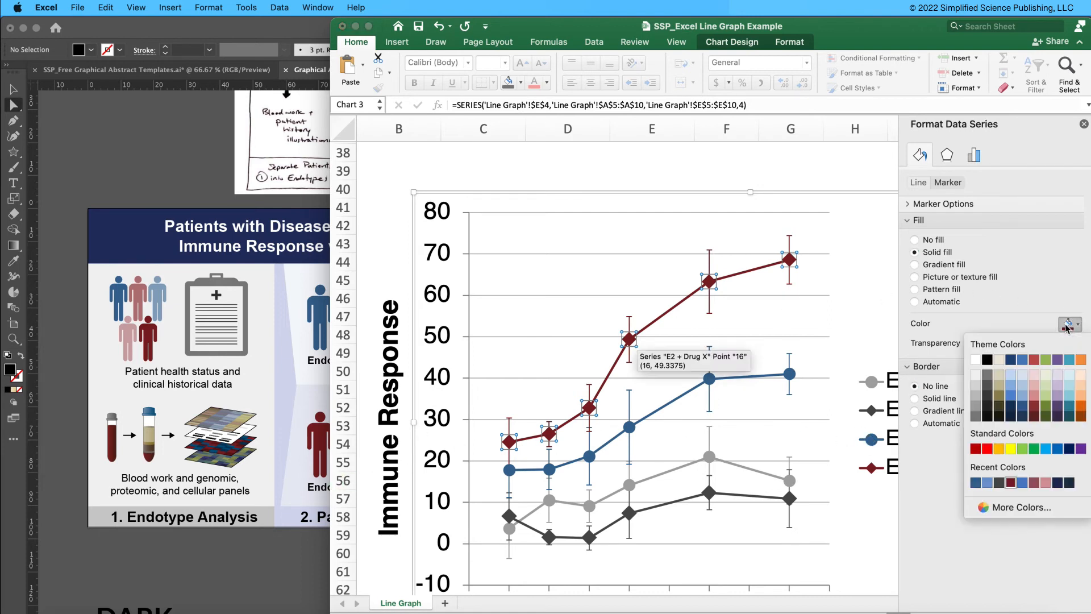
{"action": "left_click", "coordinate": [991, 511]}
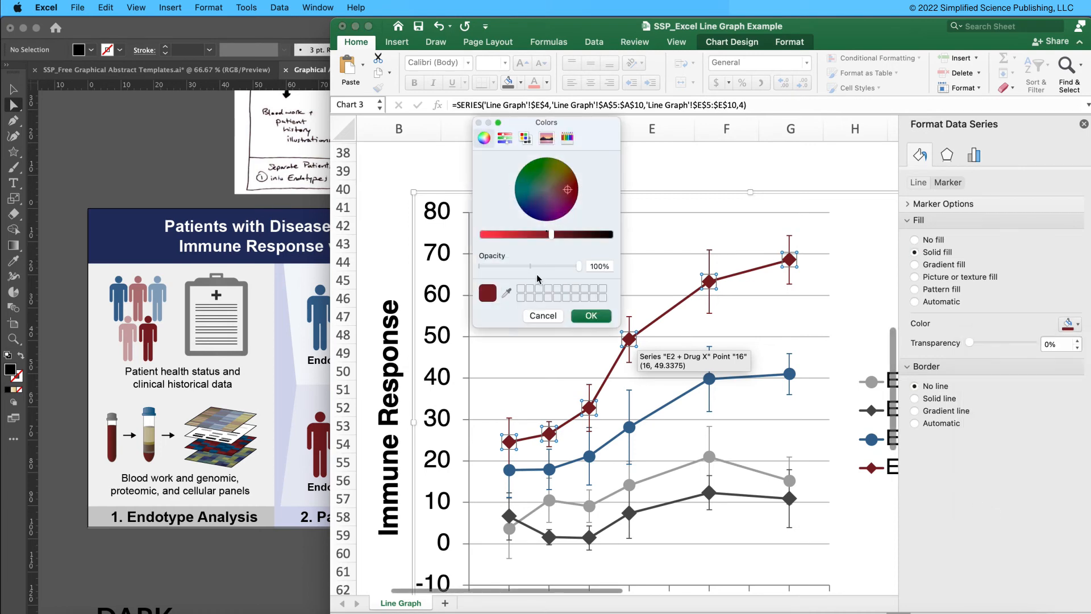
{"action": "left_click", "coordinate": [506, 293]}
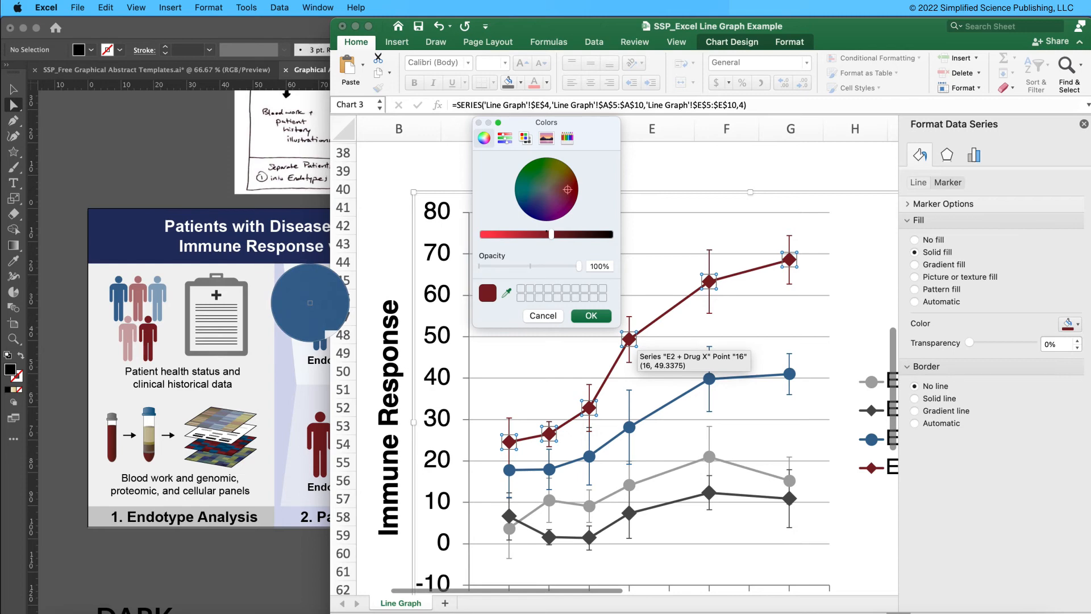
{"action": "left_click", "coordinate": [310, 304]}
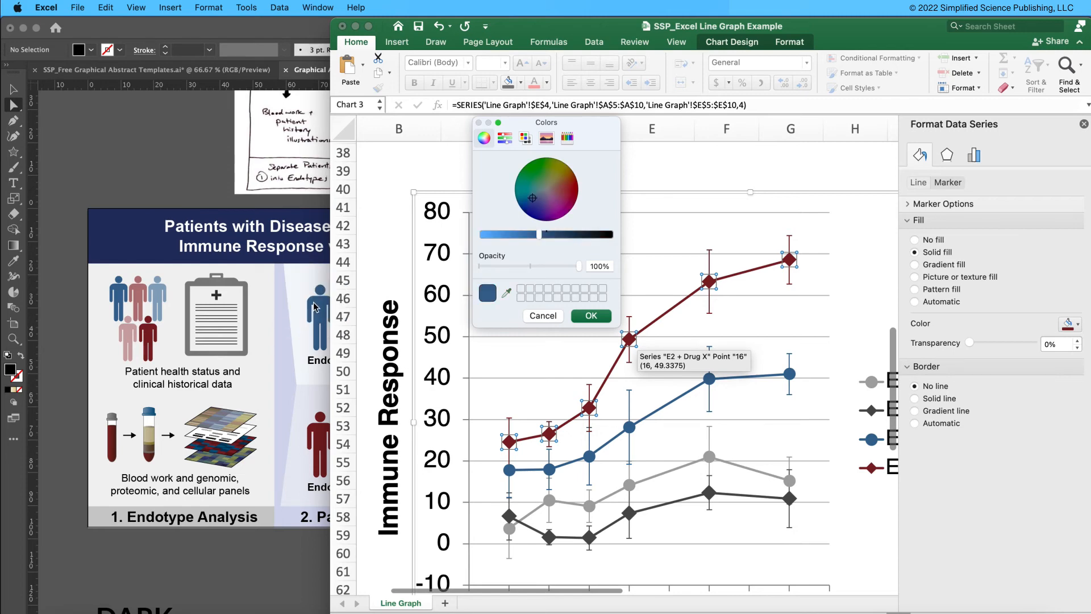
{"action": "left_click", "coordinate": [591, 316]}
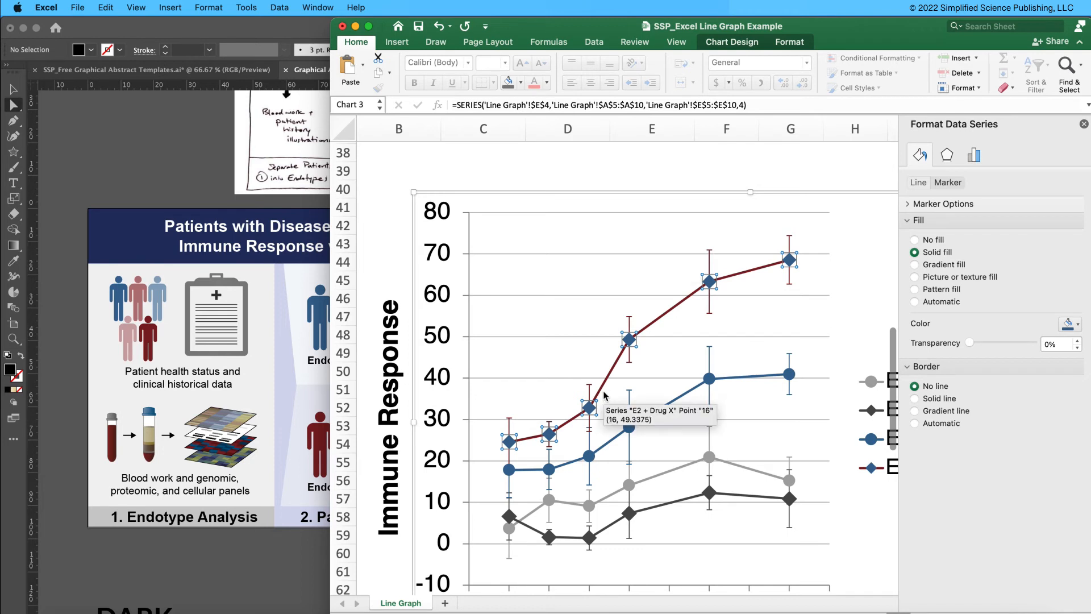
- Undo the marker color change on the E2 + Drug X series
{"action": "left_click", "coordinate": [614, 166]}
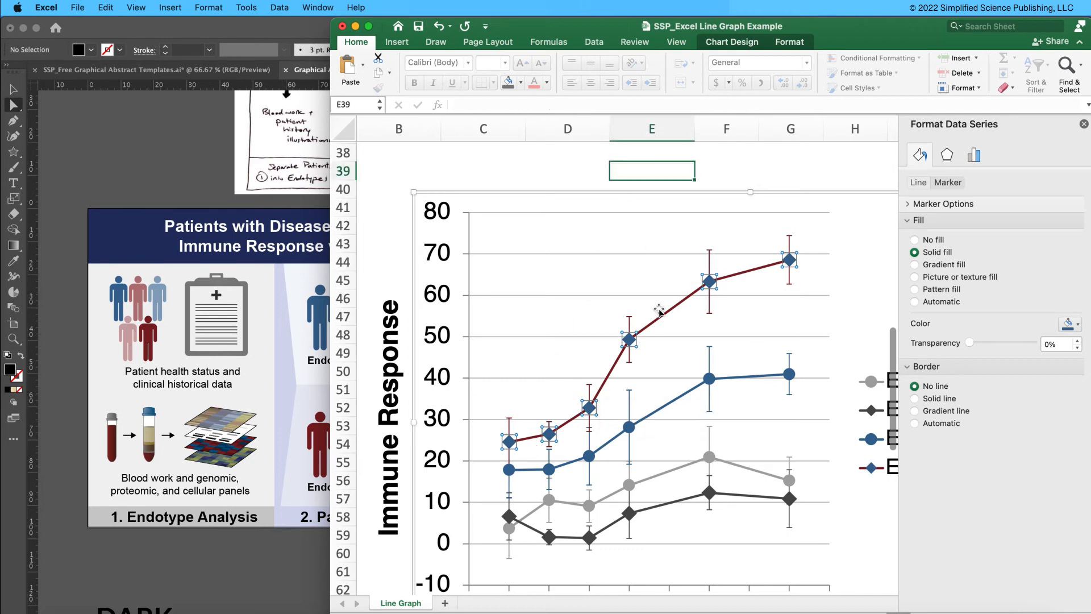
{"action": "key", "text": "super+z"}
{"action": "left_click", "coordinate": [670, 312]}
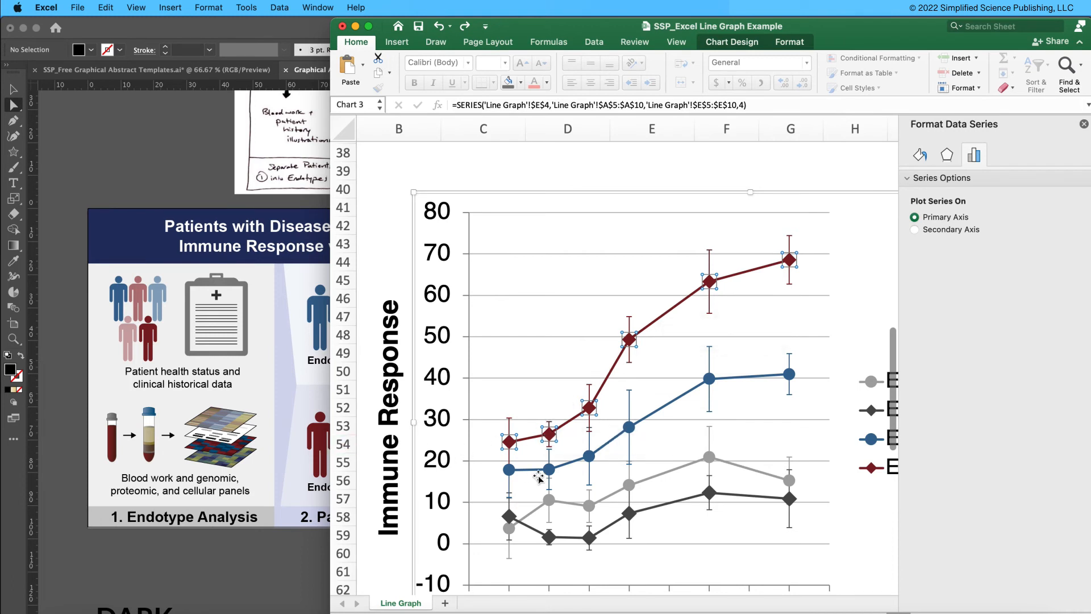
- Move the finished chart's Drug Concentration title slightly down so it clears the horizontal axis numbers
{"action": "left_click", "coordinate": [506, 173]}
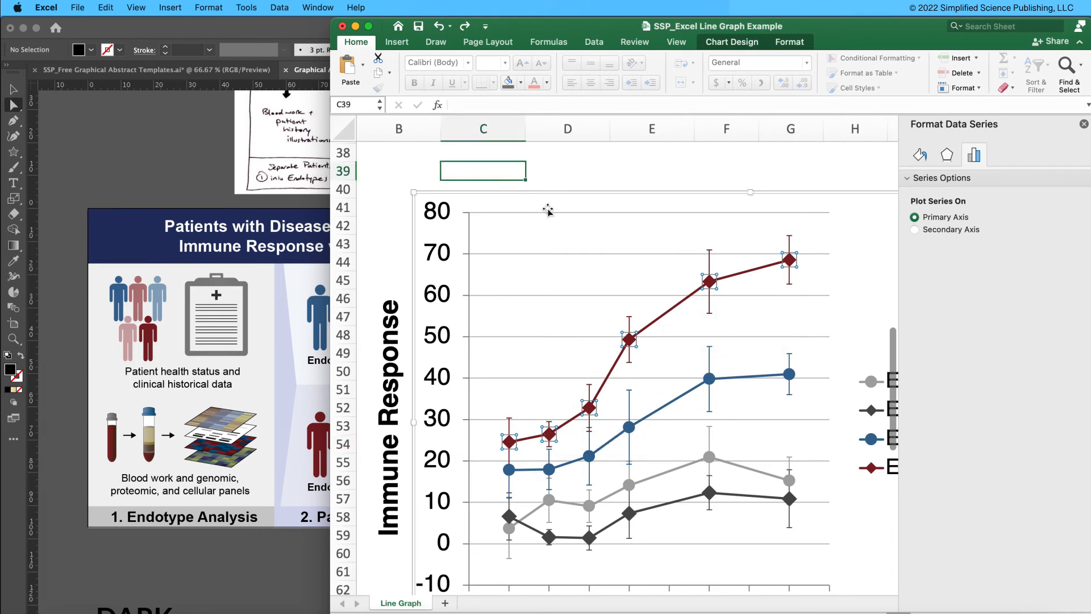
{"action": "scroll", "coordinate": [877, 485], "scroll_direction": "down", "scroll_amount": 6}
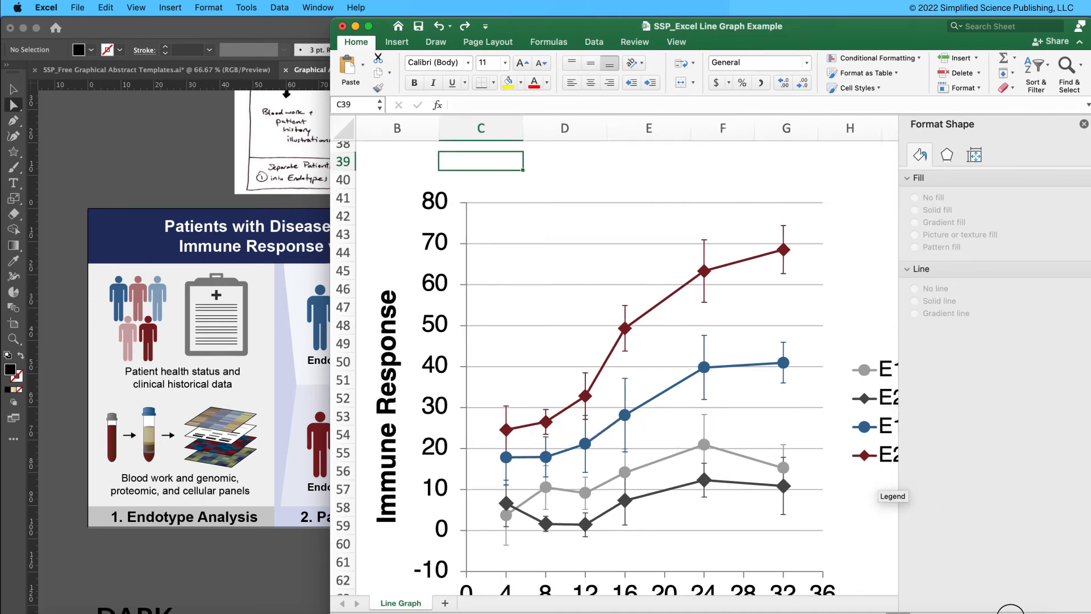
{"action": "scroll", "coordinate": [859, 508], "scroll_direction": "up", "scroll_amount": 3}
{"action": "left_click", "coordinate": [604, 463]}
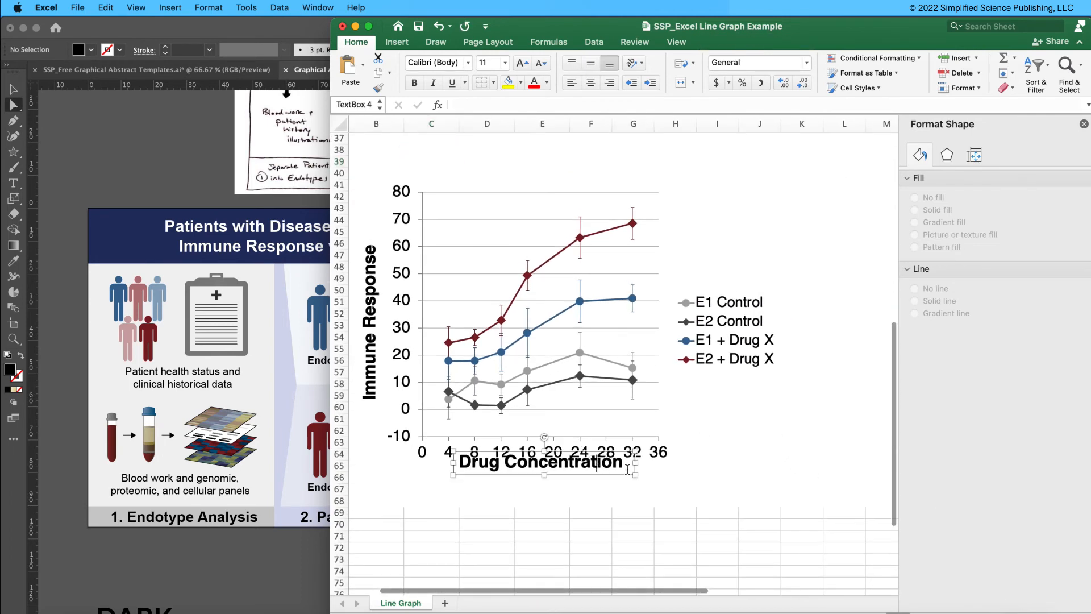
{"action": "left_click_drag", "start_coordinate": [619, 460], "coordinate": [619, 470]}
- Compare the partly formatted scatter chart beside the data table with the finished line graph further down the sheet
{"action": "scroll", "coordinate": [715, 438], "scroll_direction": "up", "scroll_amount": 3}
{"action": "scroll", "coordinate": [714, 435], "scroll_direction": "up", "scroll_amount": 10}
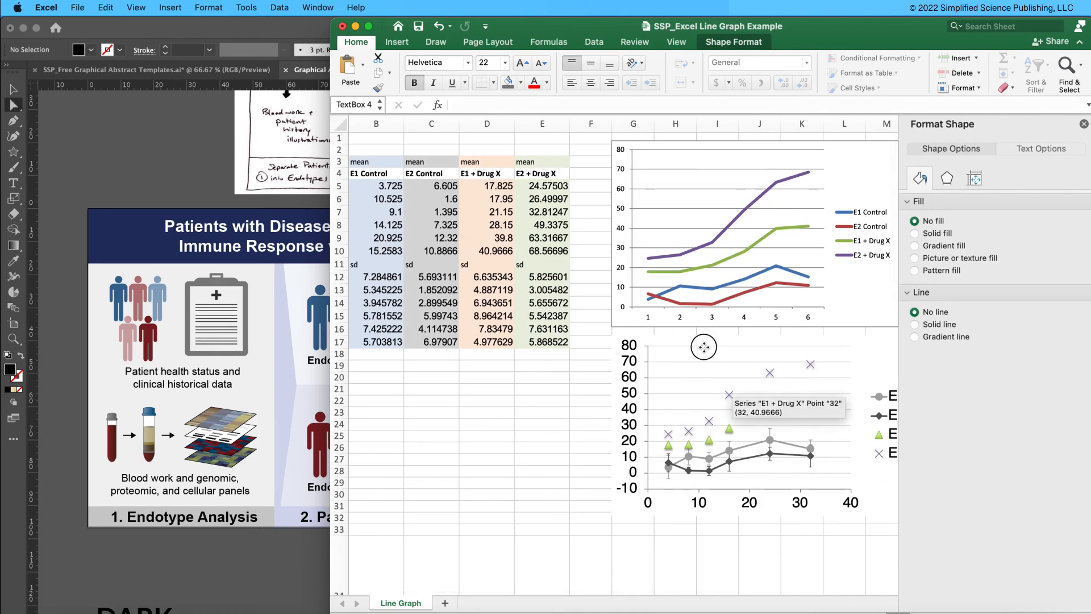
{"action": "left_click", "coordinate": [697, 427]}
{"action": "left_click", "coordinate": [536, 513]}
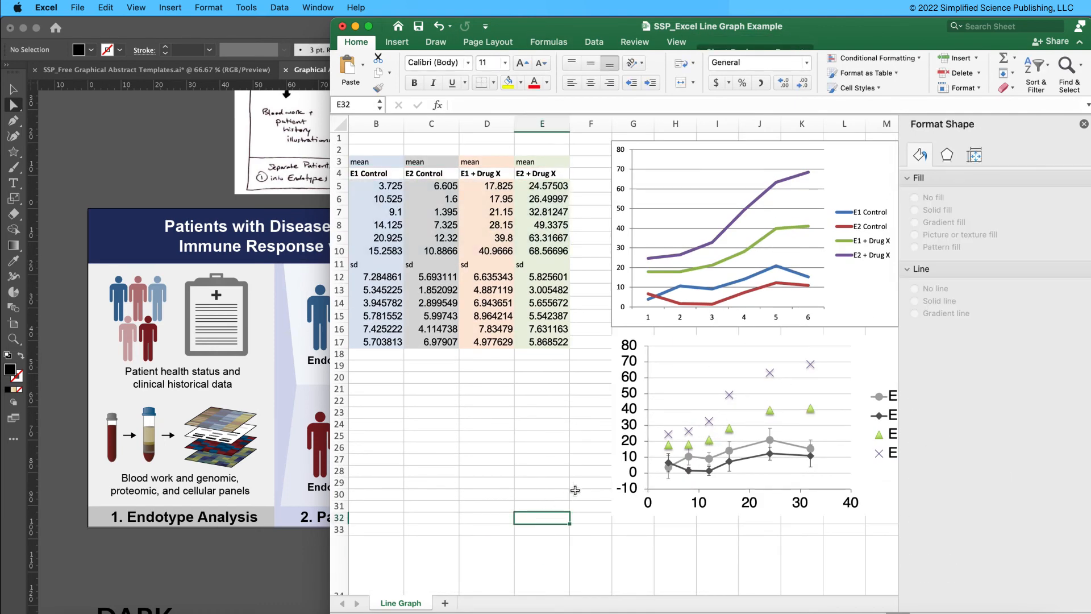
{"action": "mouse_move", "coordinate": [812, 367]}
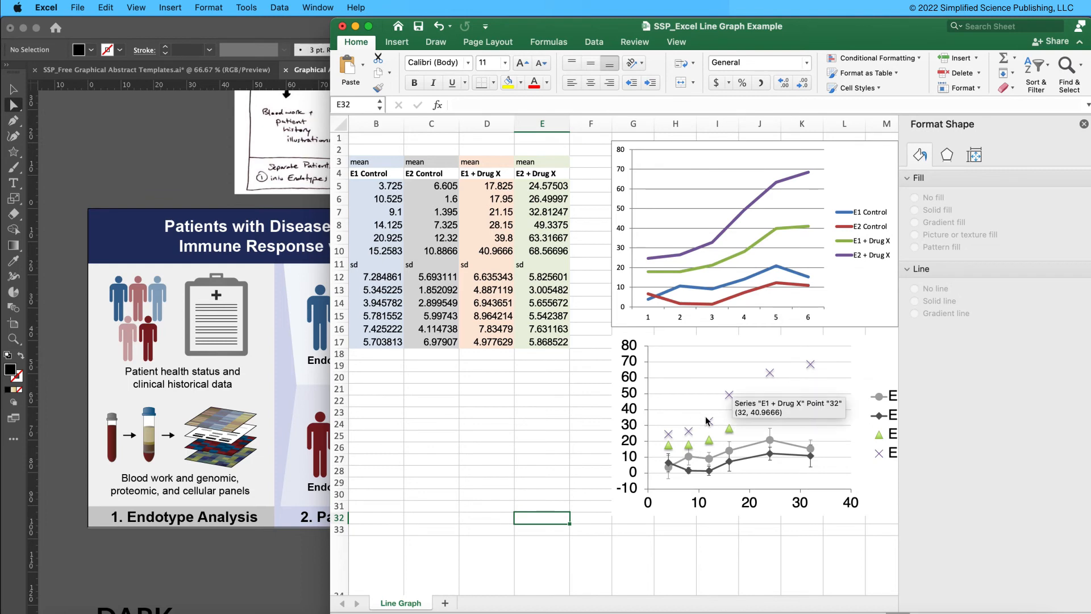
{"action": "scroll", "coordinate": [534, 471], "scroll_direction": "down", "scroll_amount": 3}
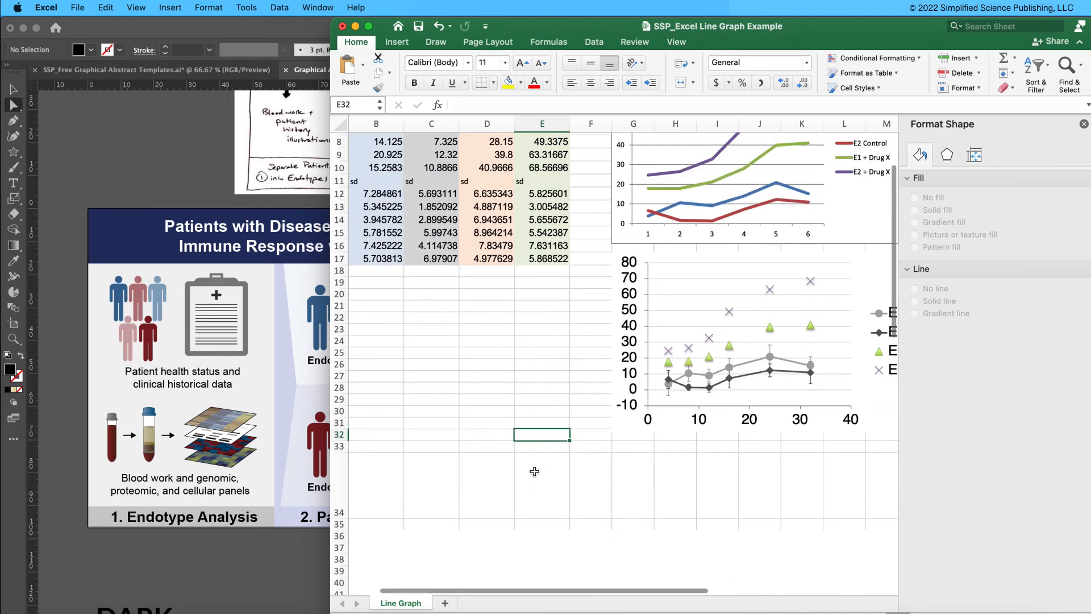
{"action": "scroll", "coordinate": [539, 559], "scroll_direction": "down", "scroll_amount": 10}
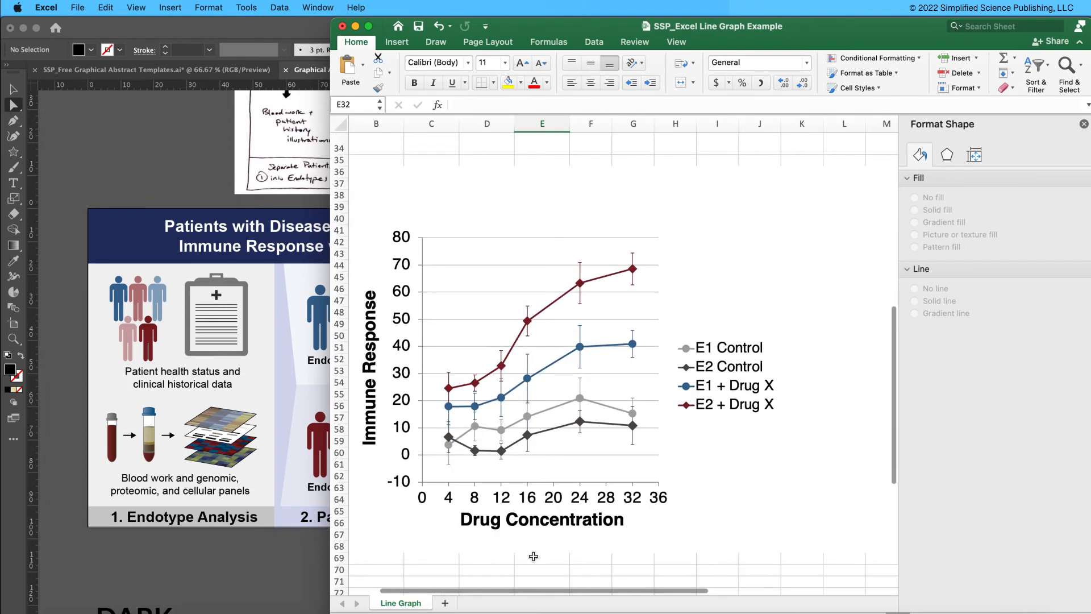
{"action": "scroll", "coordinate": [511, 593], "scroll_direction": "left", "scroll_amount": 2}
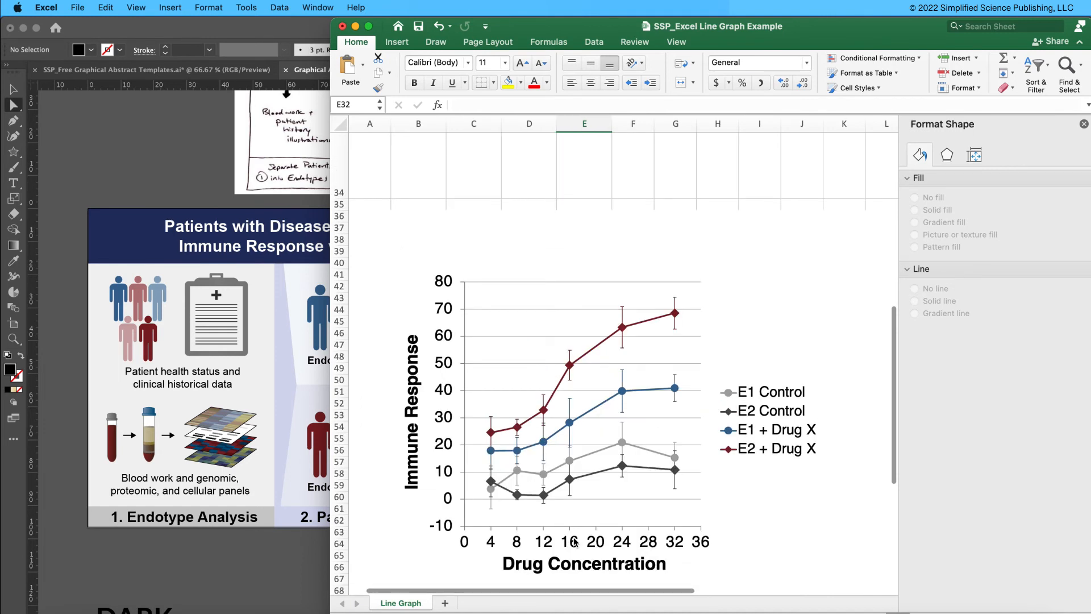
- Shift the finished chart's legend slightly up and to the right in the blank space beside the plot
{"action": "left_click", "coordinate": [517, 231]}
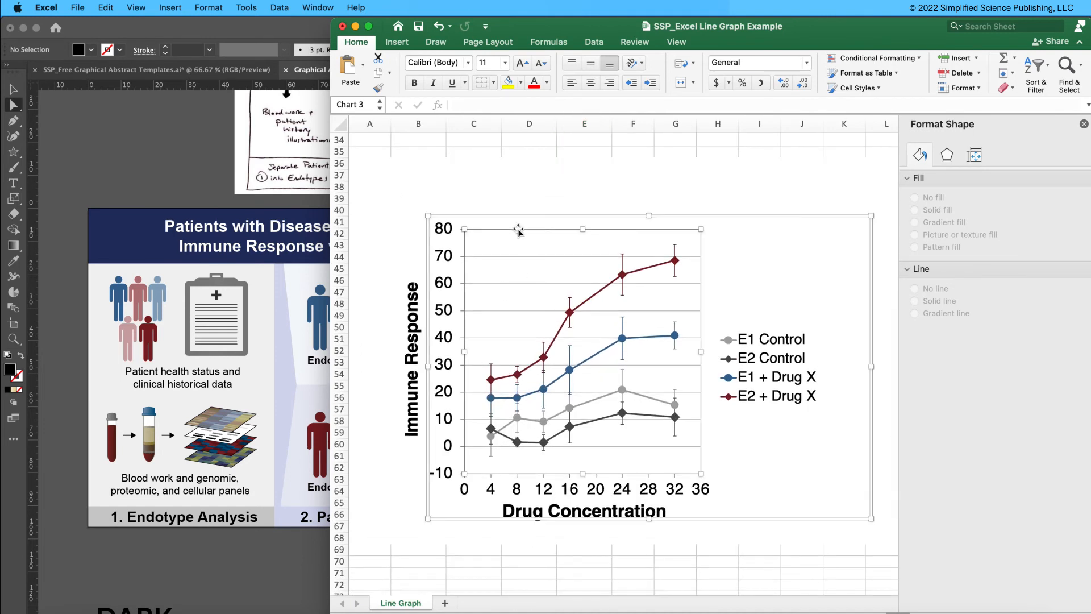
{"action": "left_click", "coordinate": [419, 312]}
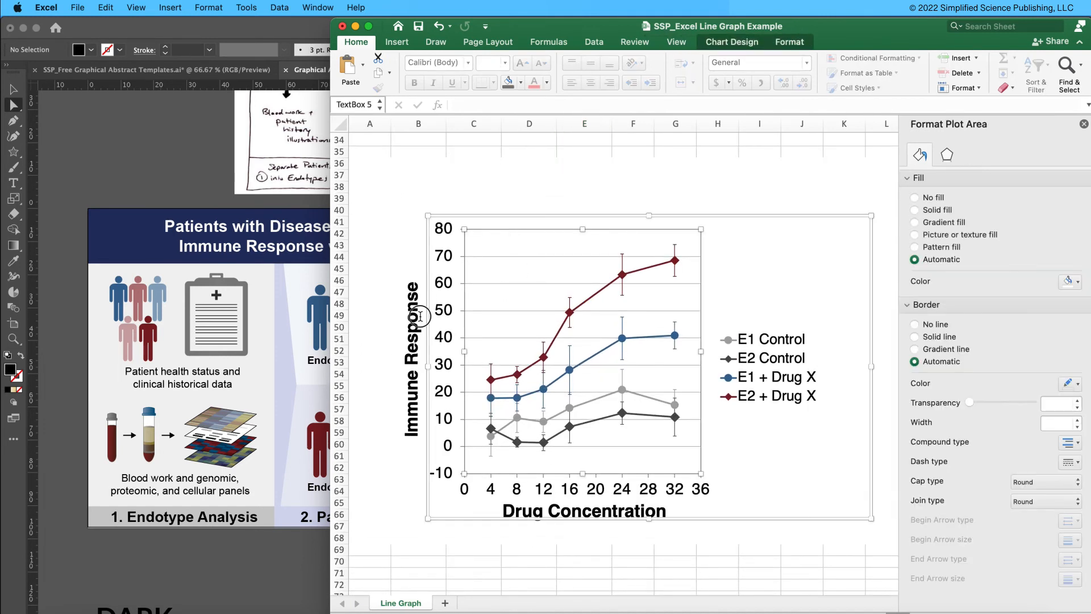
{"action": "left_click", "coordinate": [552, 417]}
{"action": "left_click", "coordinate": [791, 340]}
{"action": "left_click_drag", "start_coordinate": [788, 328], "coordinate": [795, 322]}
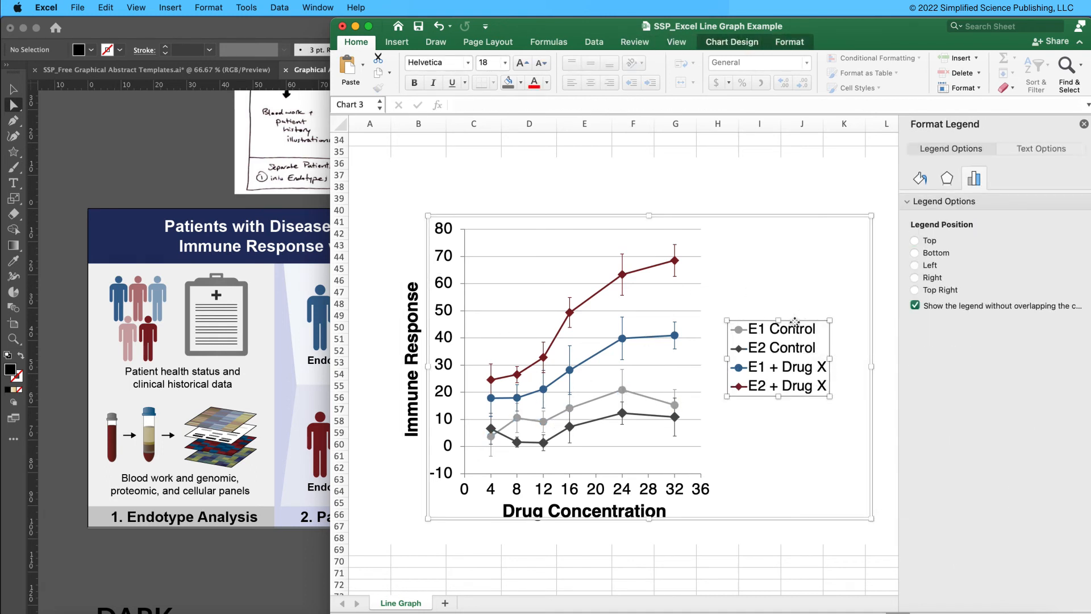
{"action": "left_click", "coordinate": [776, 421]}
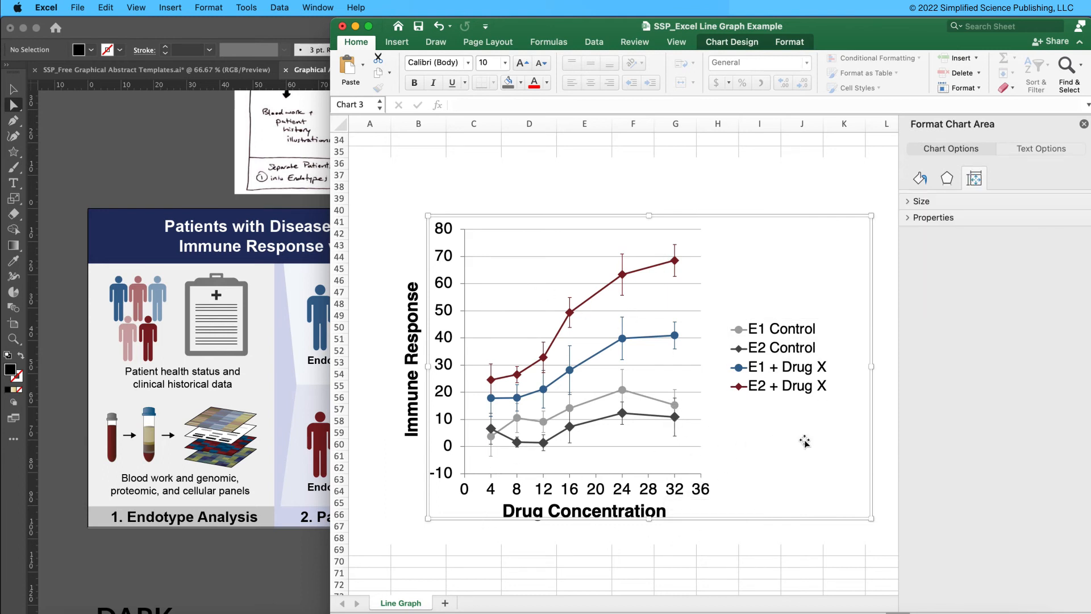
- Nudge the Drug Concentration title slightly down and to the left beneath the horizontal axis
{"action": "left_click", "coordinate": [410, 339]}
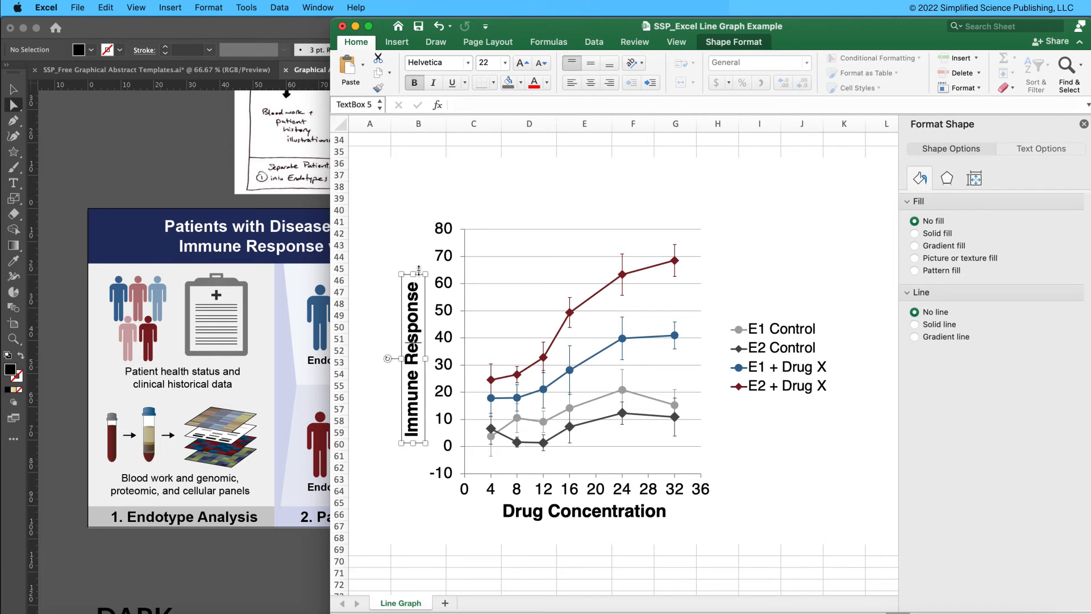
{"action": "left_click", "coordinate": [499, 519]}
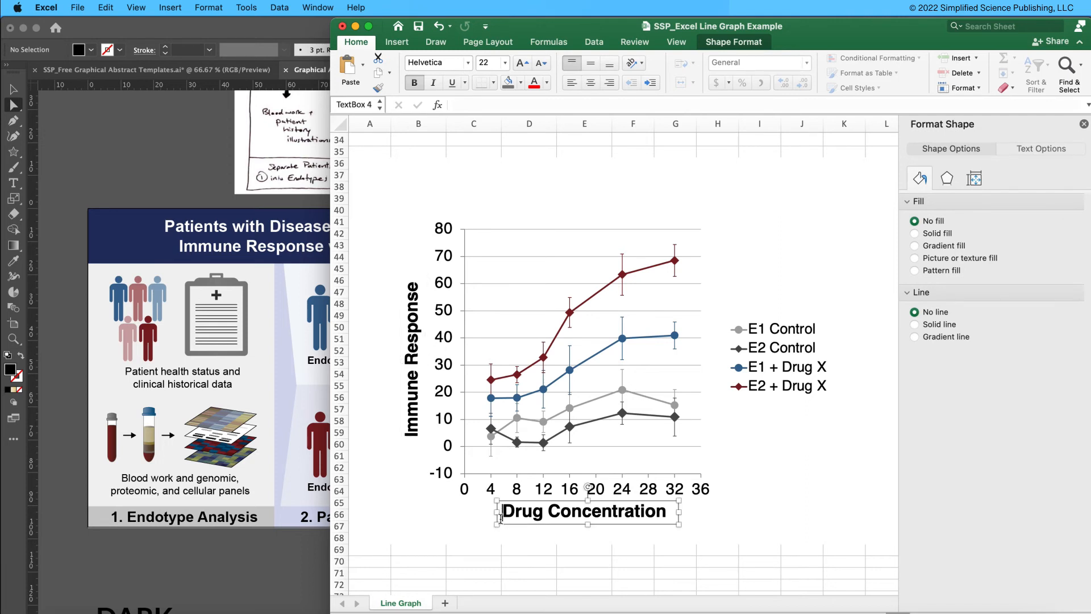
{"action": "left_click_drag", "start_coordinate": [553, 527], "coordinate": [545, 531]}
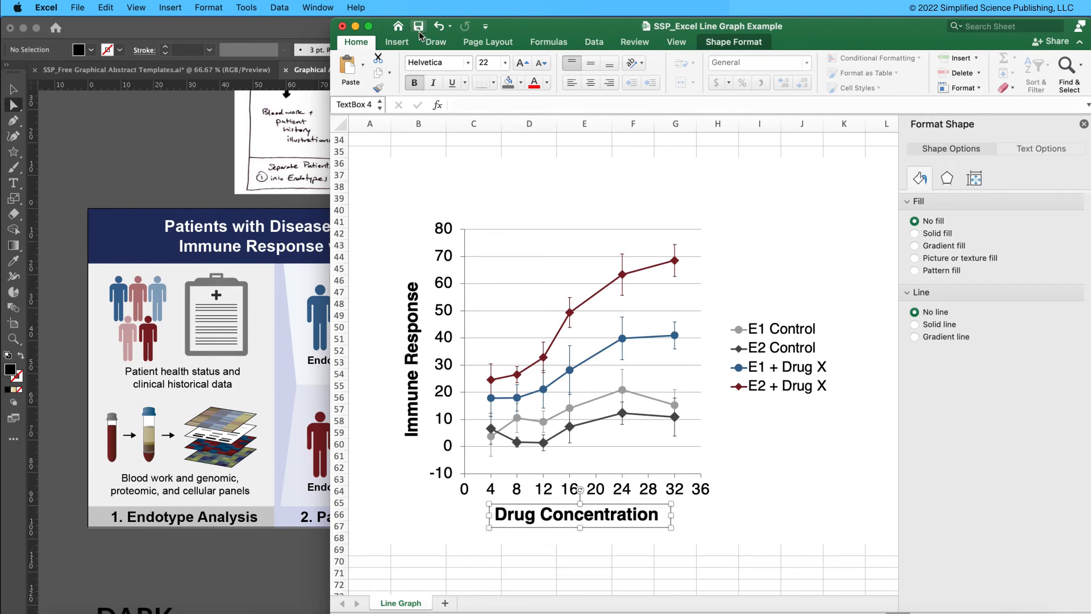
{"action": "left_click", "coordinate": [400, 45]}
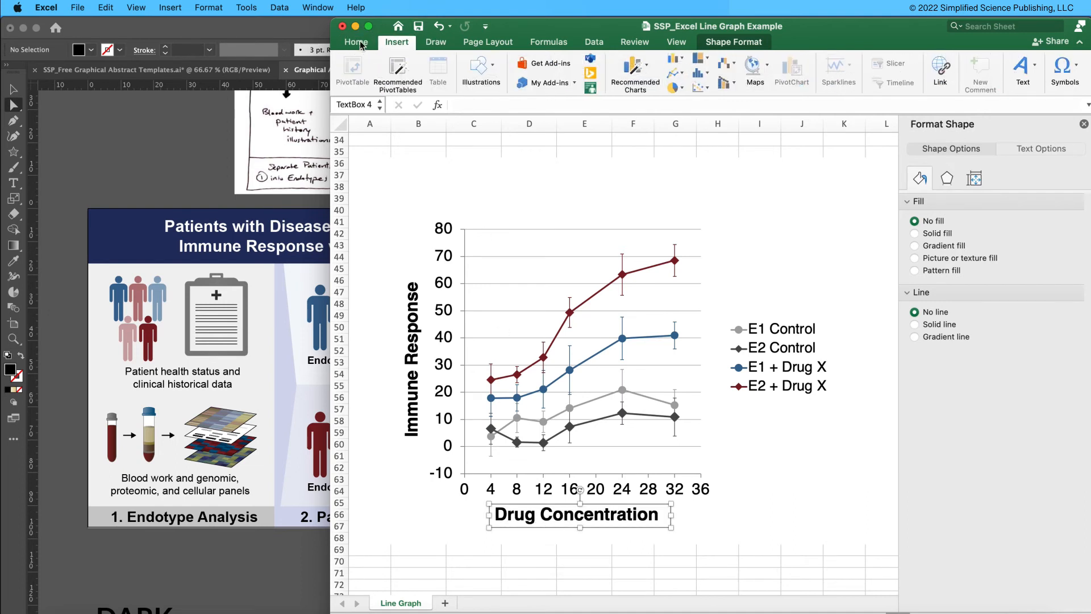
{"action": "left_click", "coordinate": [361, 45]}
{"action": "left_click", "coordinate": [397, 46]}
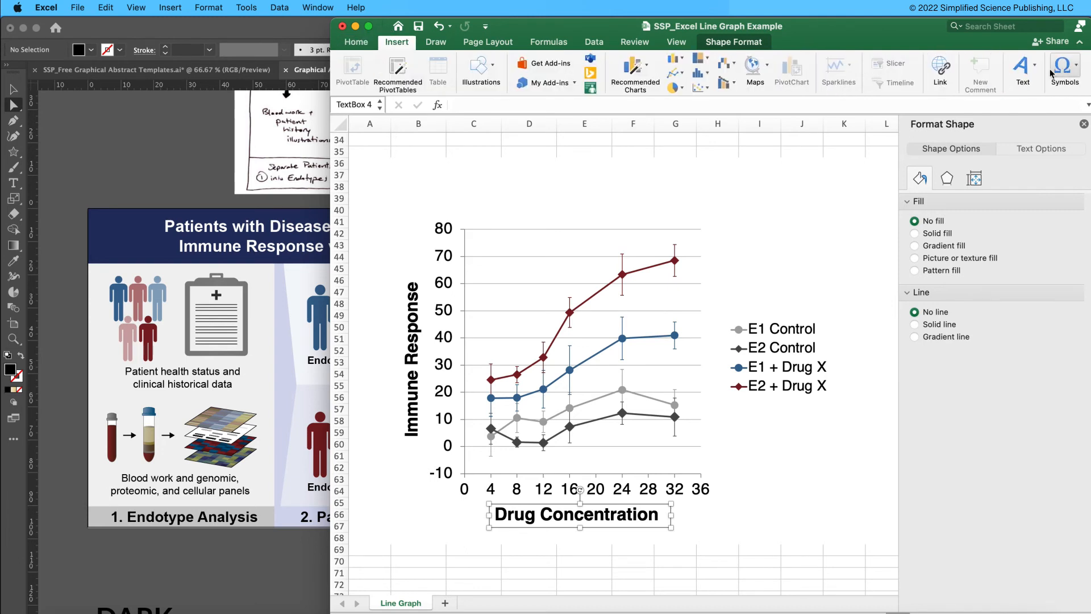
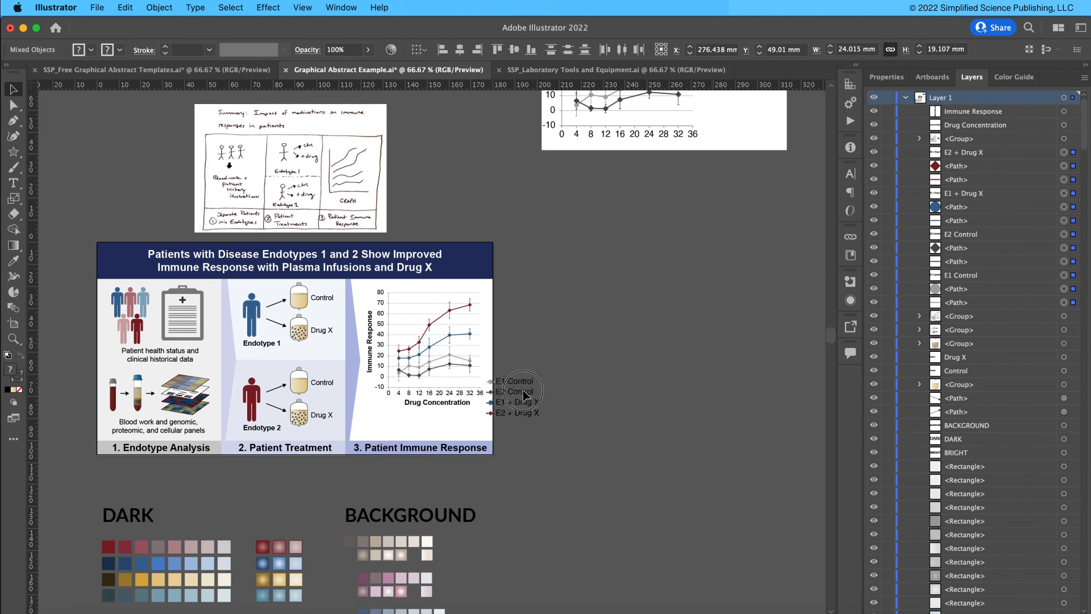
{"action": "left_click", "coordinate": [505, 354]}
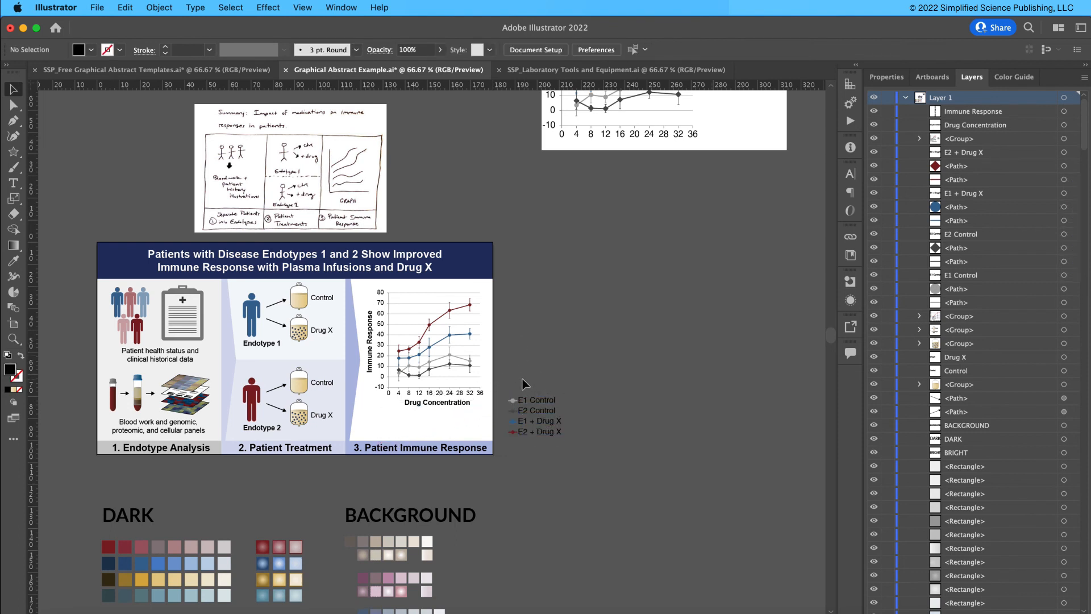
{"action": "left_click_drag", "start_coordinate": [568, 410], "coordinate": [432, 431]}
{"action": "key", "text": "super+g"}
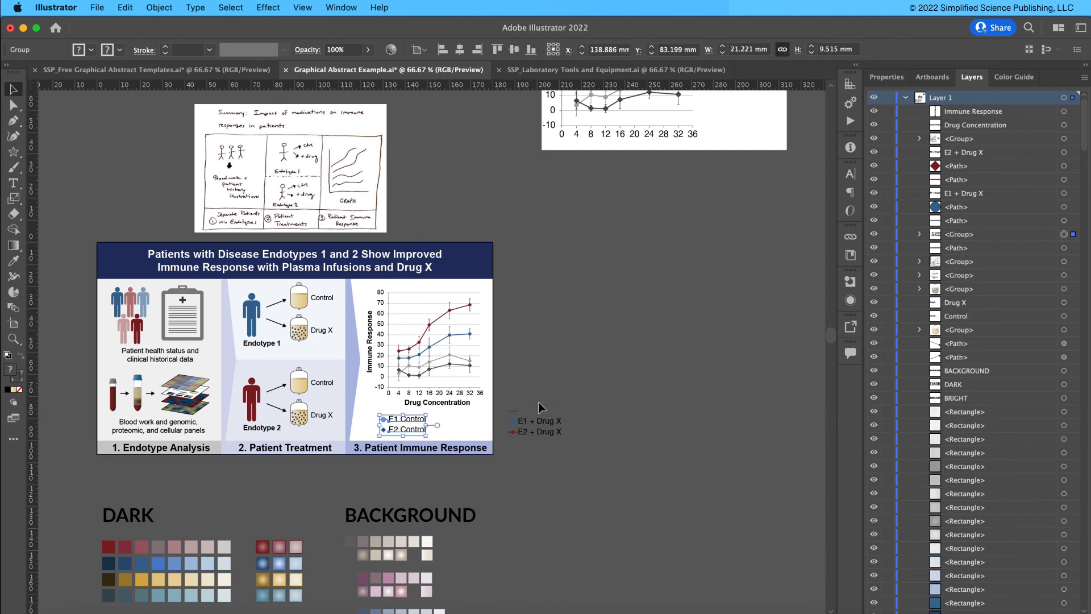
{"action": "key", "text": "super+z"}
{"action": "key", "text": "super+z"}
{"action": "left_click", "coordinate": [516, 387]}
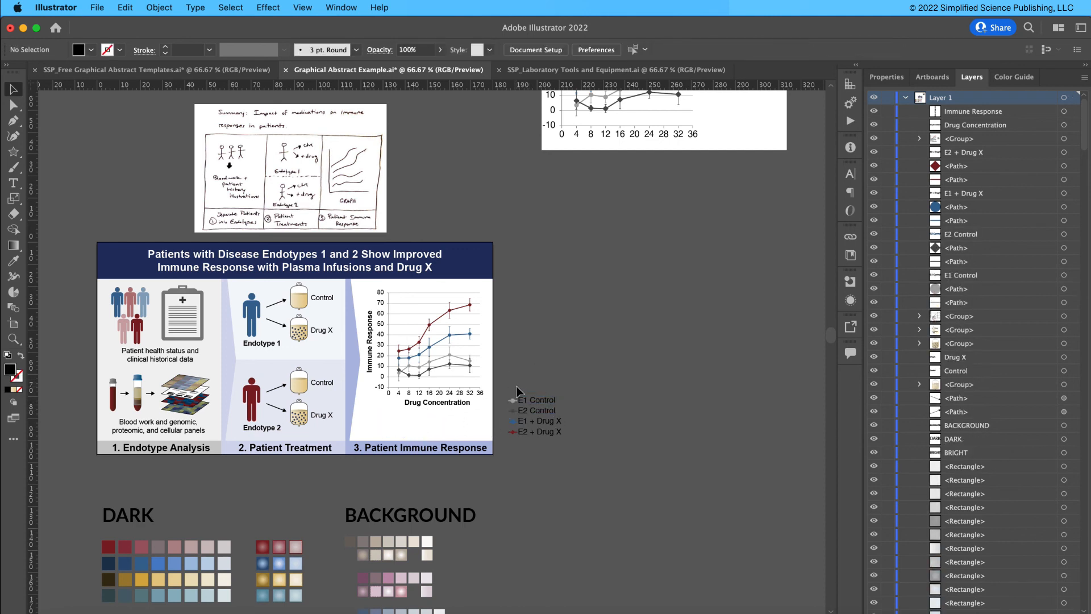
- In the Illustrator abstract, group the two Control legend entries with their markers, and group the two Drug X entries separately
{"action": "left_click", "coordinate": [531, 399]}
{"action": "key", "text": "super+="}
{"action": "key", "text": "super+="}
{"action": "key", "text": "super+="}
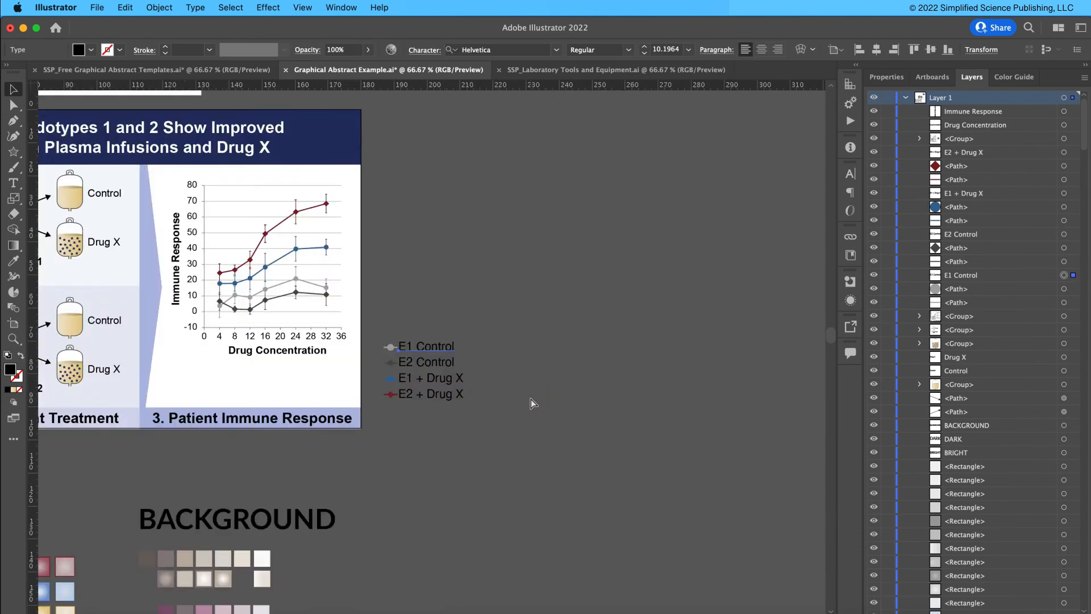
{"action": "left_click", "coordinate": [644, 376]}
{"action": "left_click_drag", "start_coordinate": [275, 315], "coordinate": [480, 395]}
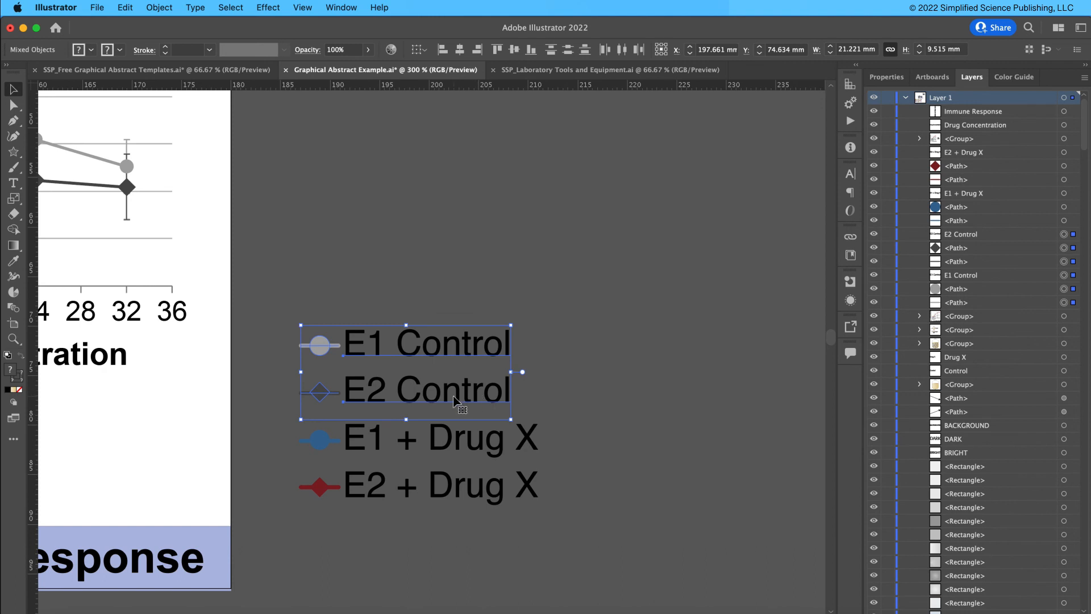
{"action": "key", "text": "super+g"}
{"action": "left_click_drag", "start_coordinate": [296, 454], "coordinate": [566, 527]}
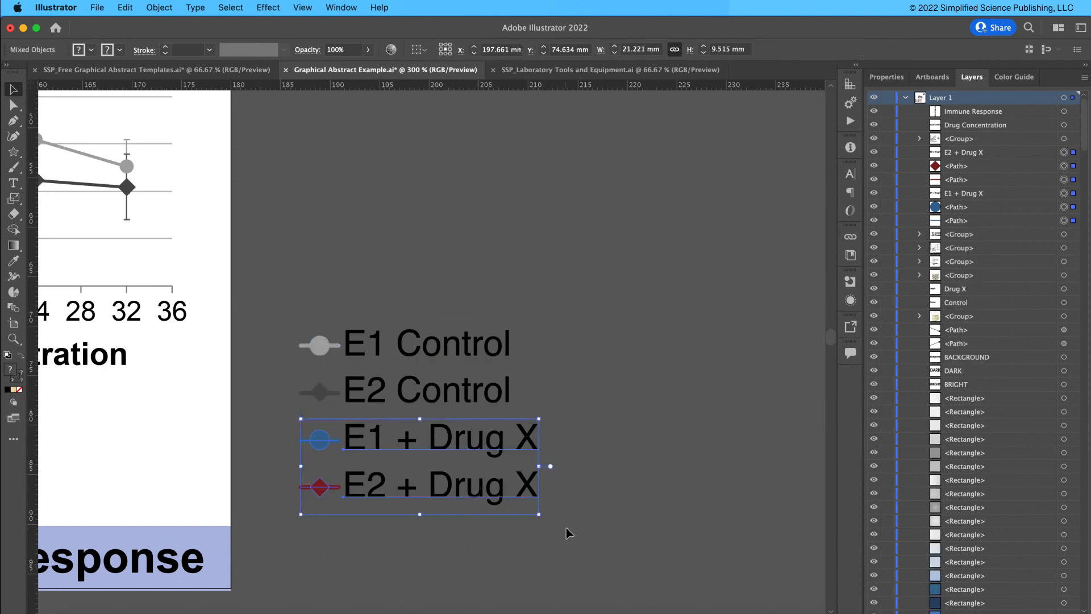
{"action": "key", "text": "super+g"}
- Place the Control and Drug X legend groups side by side in panel 3, beneath the graph's Drug Concentration title
{"action": "key", "text": "super+minus"}
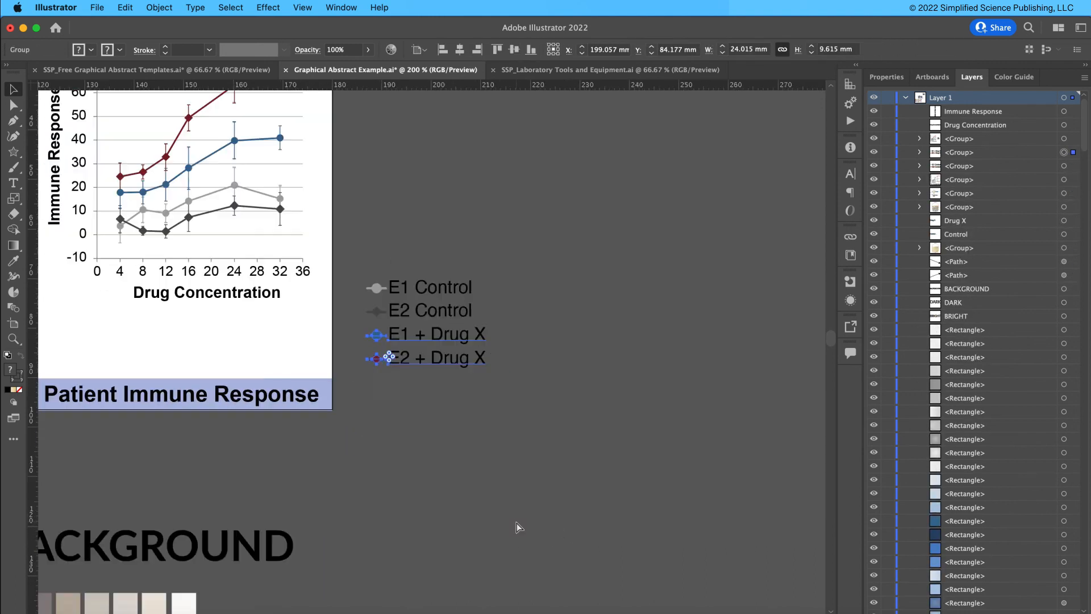
{"action": "key", "text": "super+minus"}
{"action": "left_click", "coordinate": [601, 335]}
{"action": "left_click_drag", "start_coordinate": [600, 335], "coordinate": [289, 376]}
{"action": "left_click_drag", "start_coordinate": [576, 381], "coordinate": [417, 376]}
{"action": "left_click", "coordinate": [324, 366], "text": "shift"}
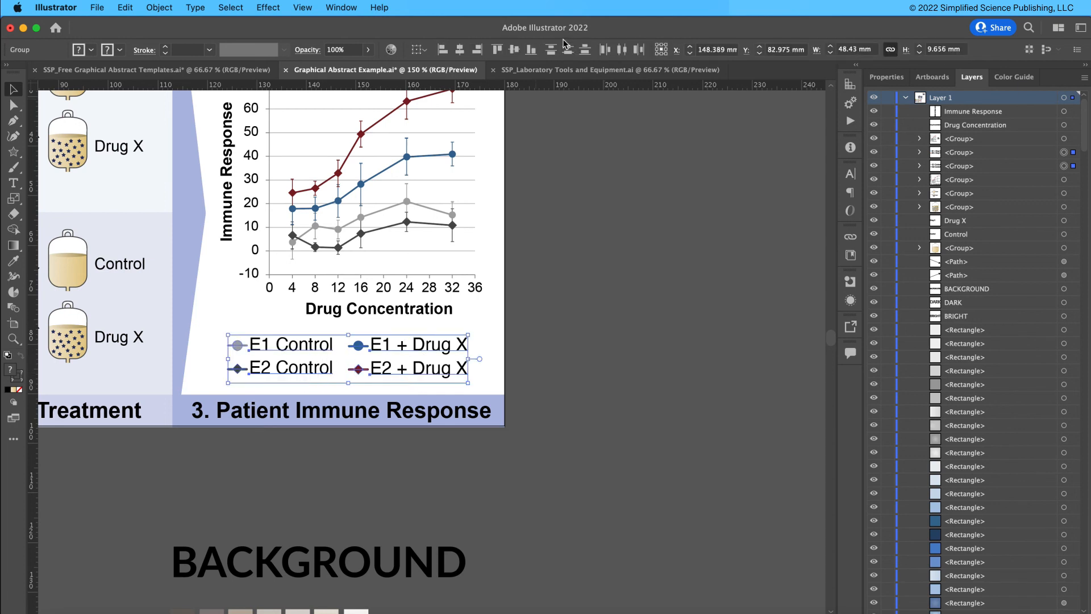
{"action": "left_click", "coordinate": [559, 325]}
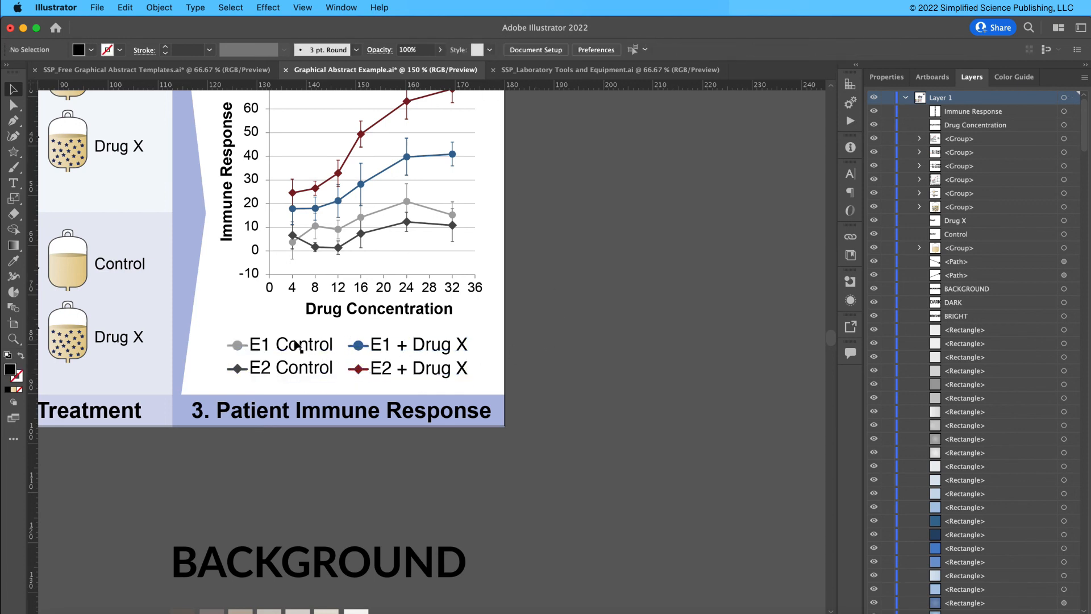
- Scale both legend groups down slightly together and position them between the Drug Concentration title and the panel 3 caption
{"action": "left_click_drag", "start_coordinate": [255, 315], "coordinate": [433, 378]}
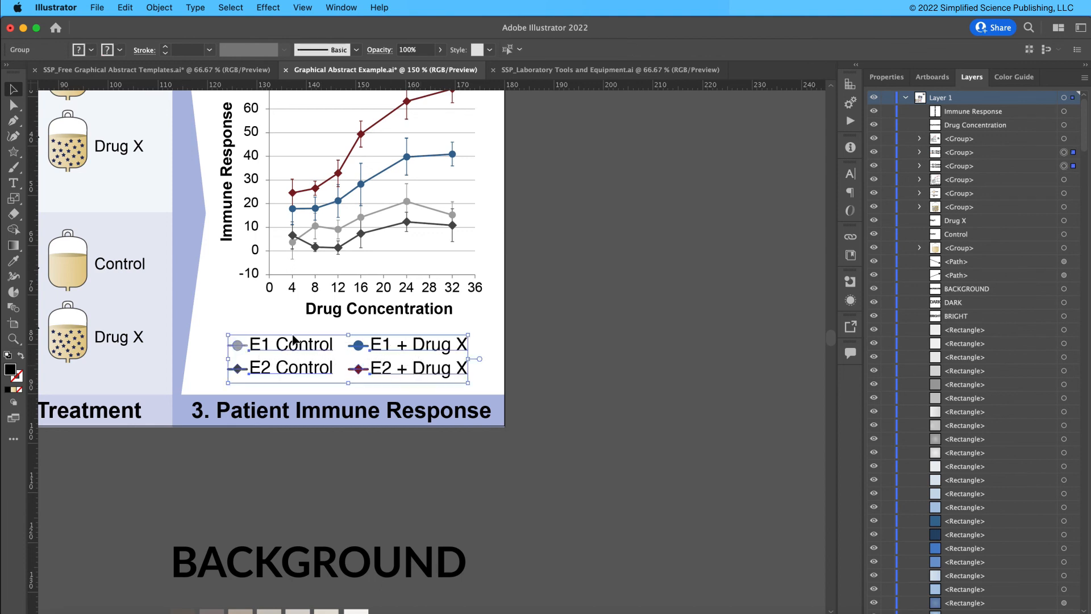
{"action": "left_click_drag", "start_coordinate": [229, 335], "coordinate": [259, 341]}
{"action": "left_click_drag", "start_coordinate": [384, 352], "coordinate": [382, 344]}
{"action": "left_click", "coordinate": [561, 327]}
{"action": "key", "text": "super+minus"}
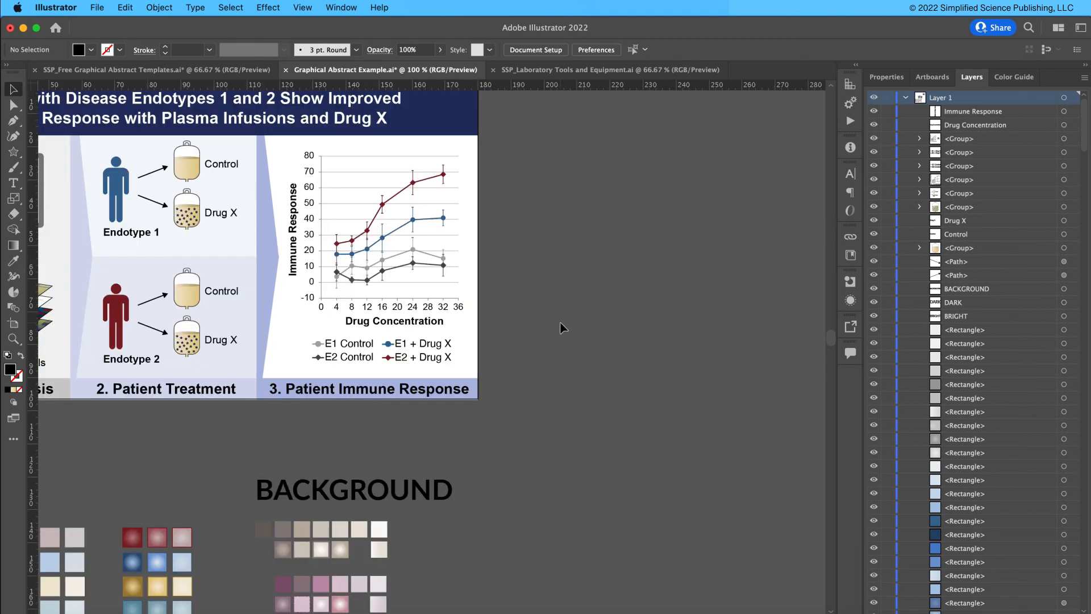
{"action": "left_click_drag", "start_coordinate": [560, 323], "coordinate": [726, 382]}
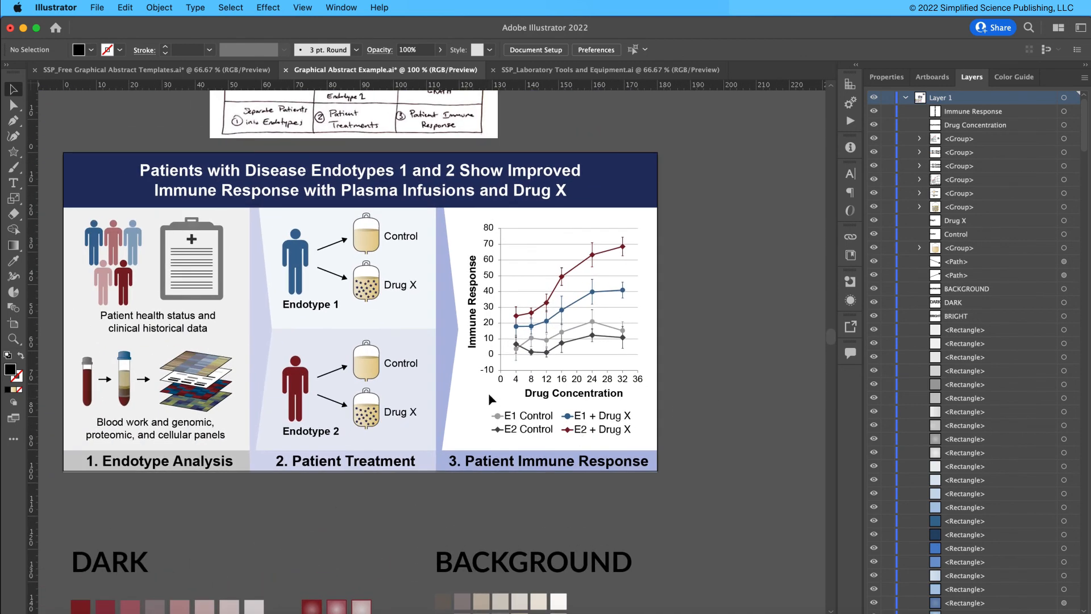
{"action": "left_click_drag", "start_coordinate": [476, 415], "coordinate": [608, 431]}
{"action": "left_click", "coordinate": [681, 416]}
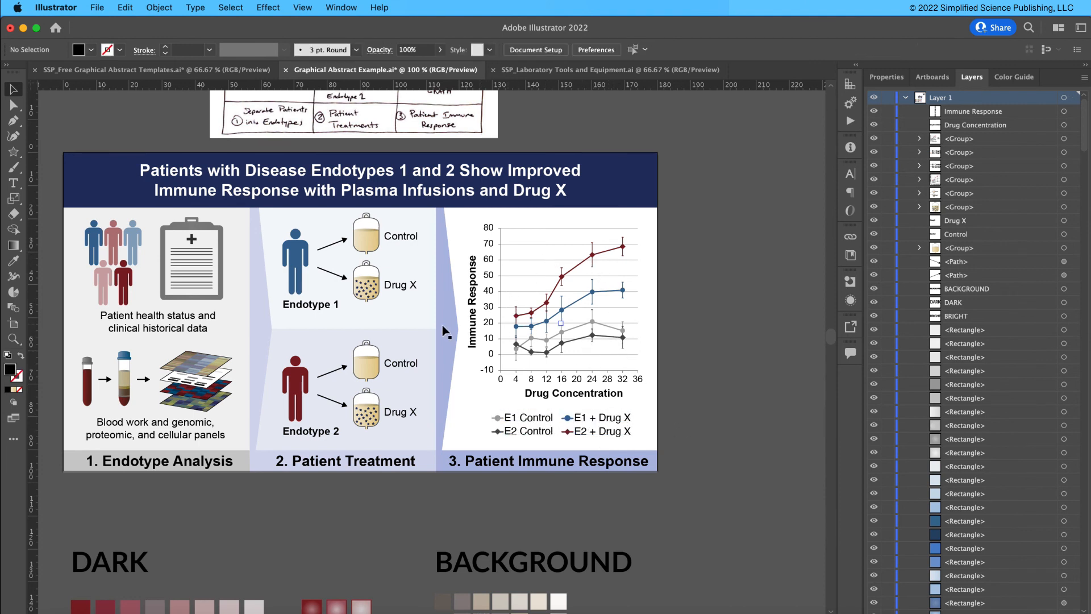
{"action": "left_click", "coordinate": [295, 266]}
{"action": "left_click", "coordinate": [558, 309]}
{"action": "double_click", "coordinate": [548, 307]}
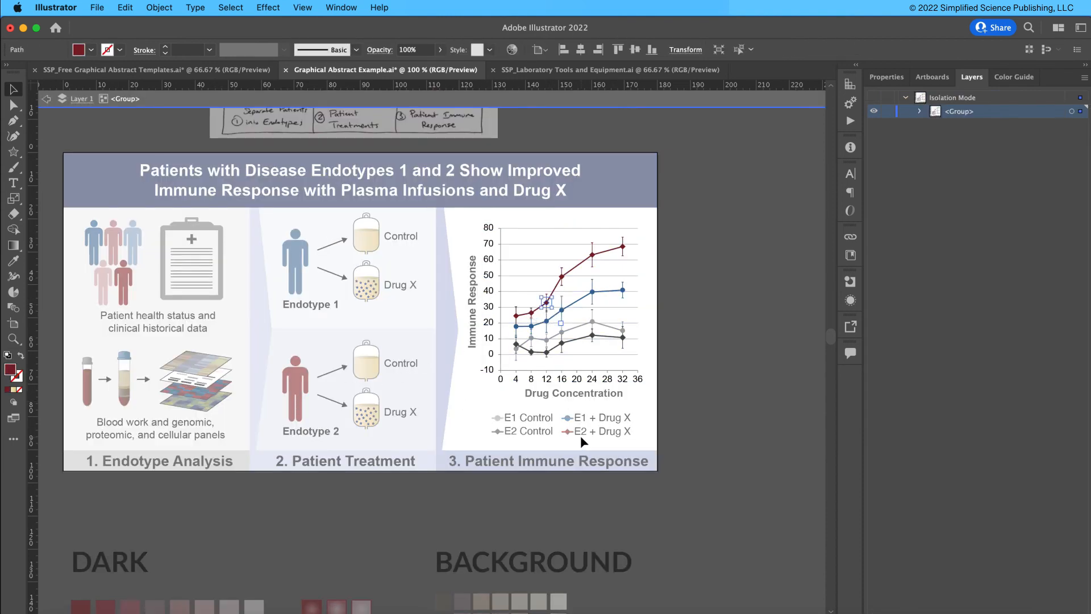
{"action": "left_click", "coordinate": [685, 361]}
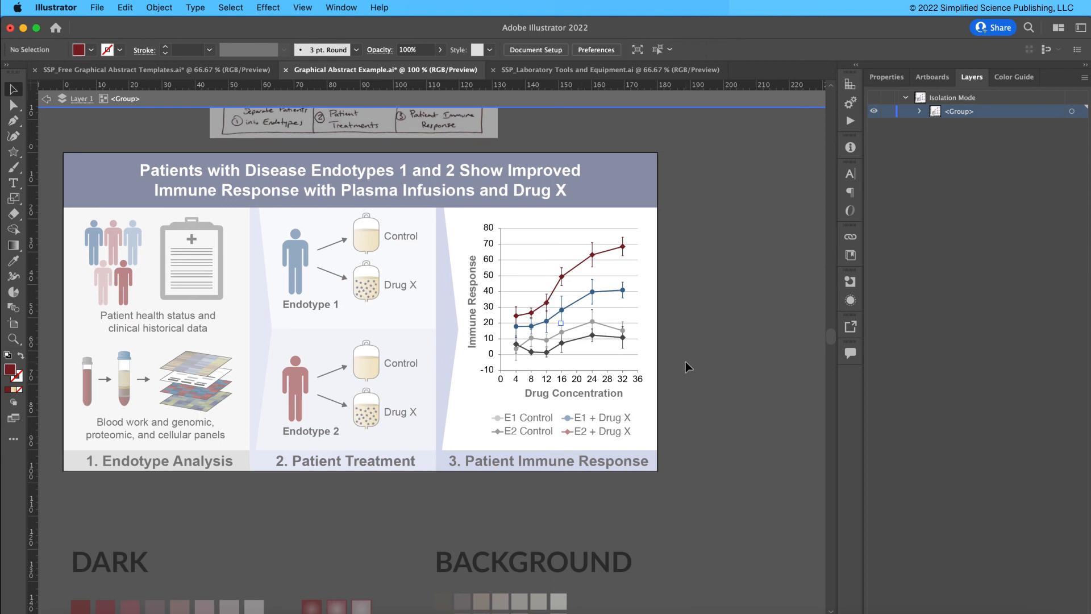
{"action": "double_click", "coordinate": [685, 361]}
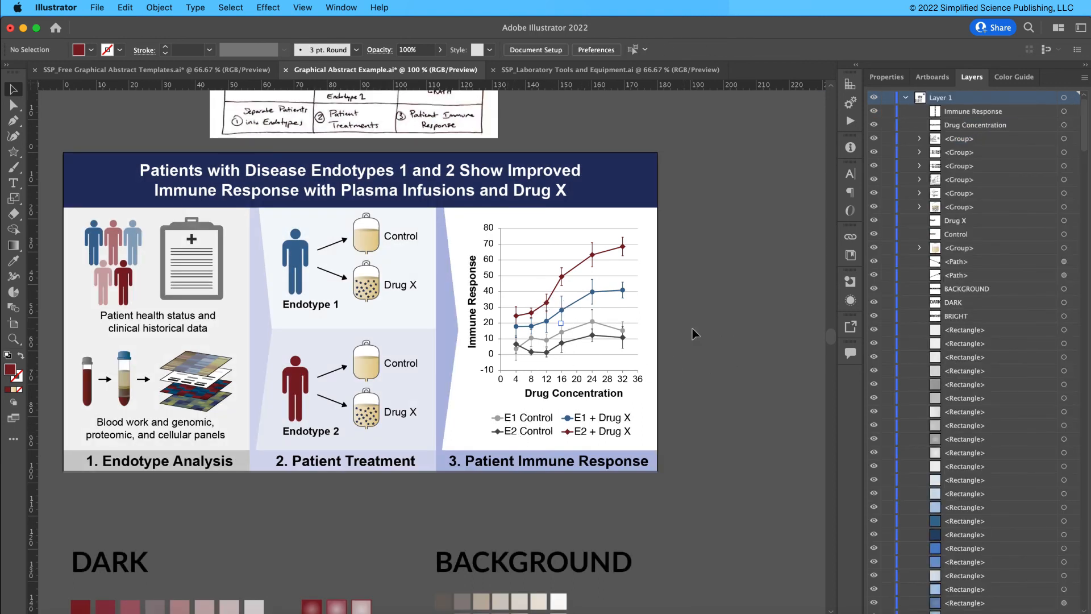
- Delete the BRIGHT, DARK and BACKGROUND color palettes below the abstract and the hand-drawn sketch above it
{"action": "left_click_drag", "start_coordinate": [652, 346], "coordinate": [720, 342]}
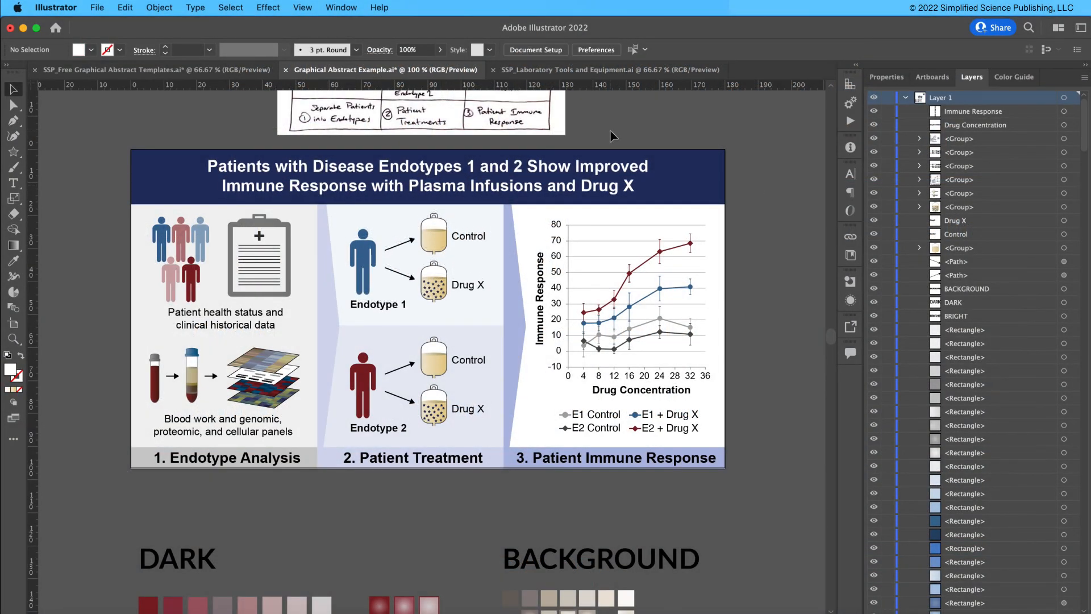
{"action": "key", "text": "super+minus"}
{"action": "key", "text": "super+minus"}
{"action": "key", "text": "super+minus"}
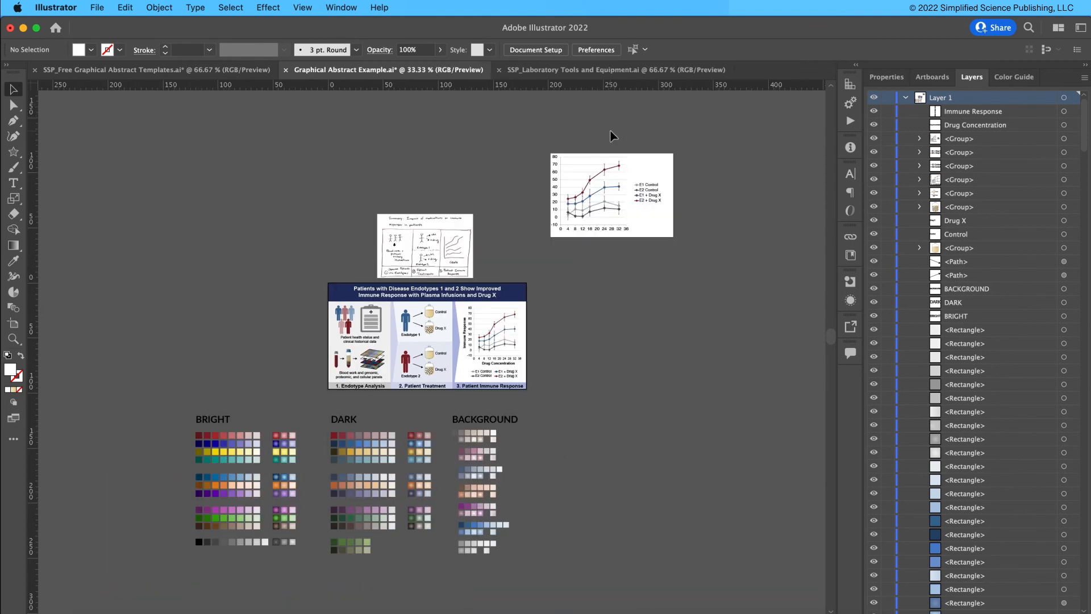
{"action": "left_click_drag", "start_coordinate": [159, 413], "coordinate": [603, 577]}
{"action": "key", "text": "Delete"}
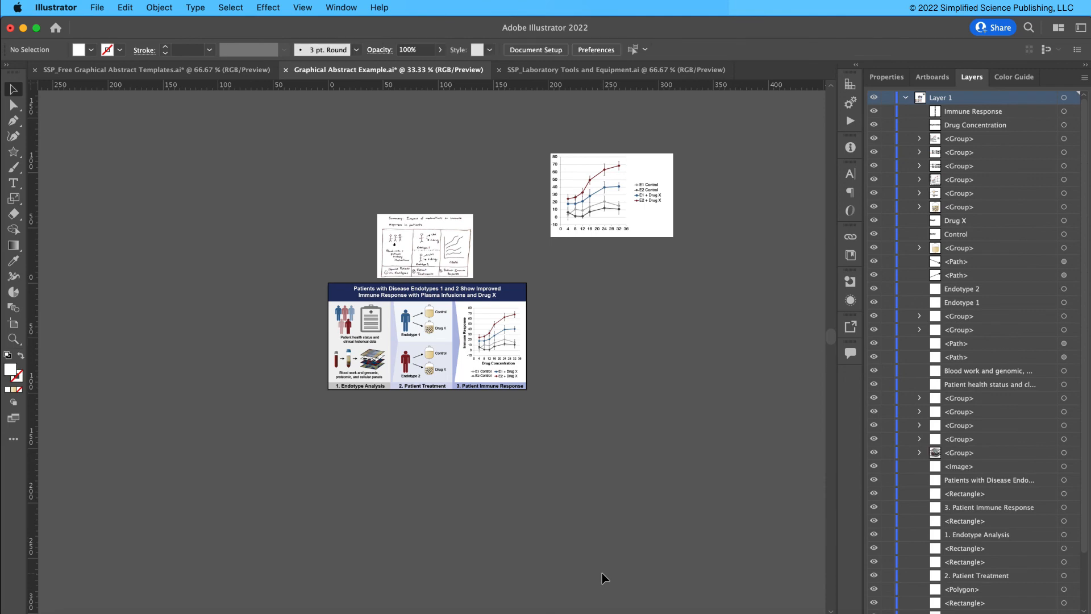
{"action": "left_click", "coordinate": [438, 268]}
{"action": "key", "text": "Delete"}
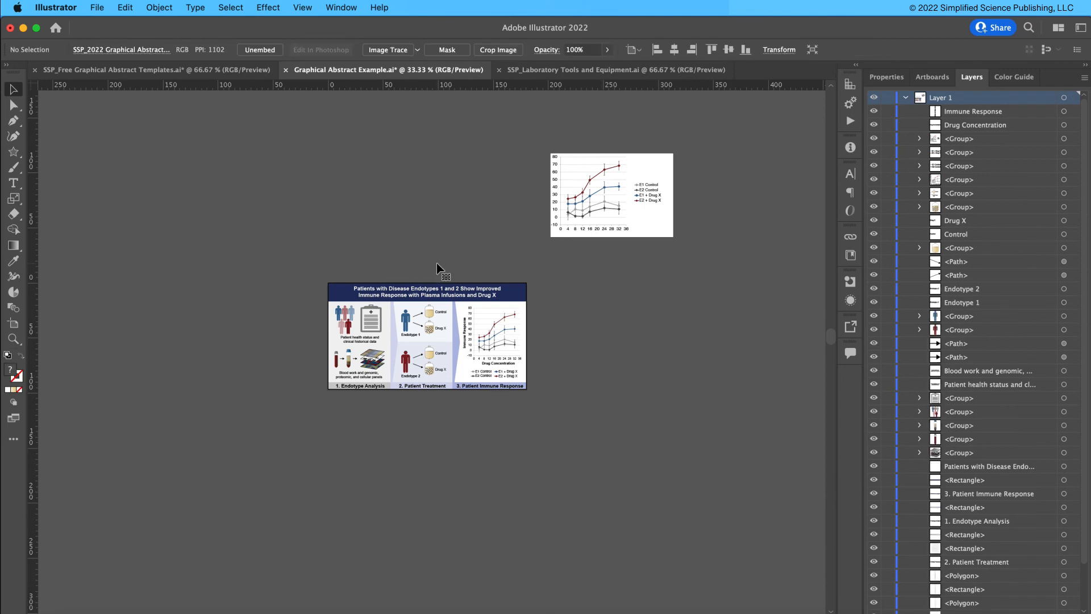
- Move the spare copy of the original line graph beside panel 3, compare it with the finished graph, and delete the copy
{"action": "key", "text": "super+plus"}
{"action": "key", "text": "super+plus"}
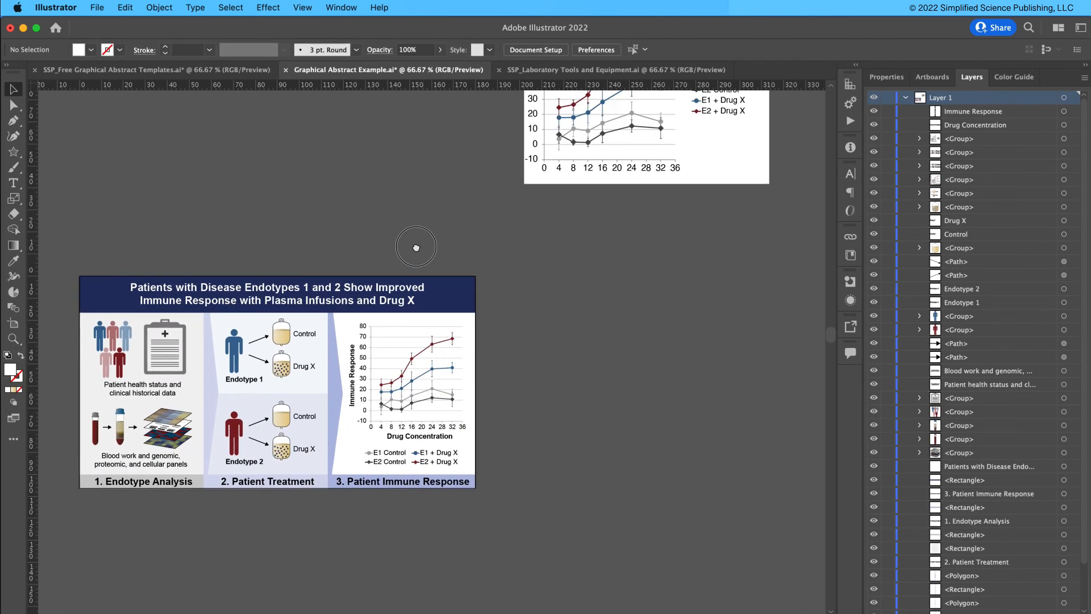
{"action": "left_click_drag", "start_coordinate": [497, 220], "coordinate": [446, 279]}
{"action": "left_click", "coordinate": [564, 224]}
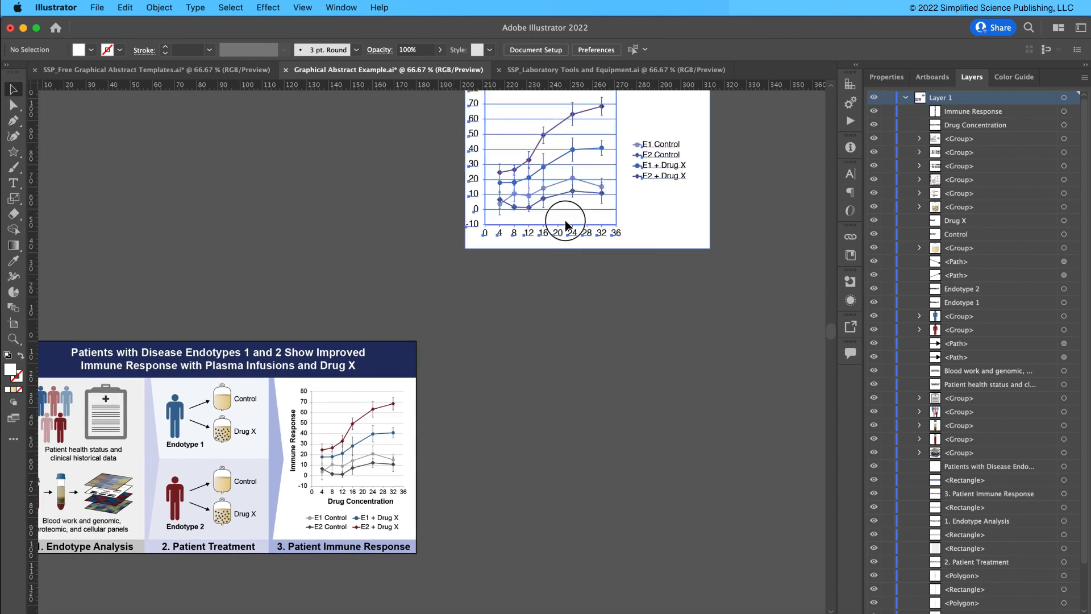
{"action": "left_click_drag", "start_coordinate": [638, 199], "coordinate": [598, 469]}
{"action": "key", "text": "super+plus"}
{"action": "key", "text": "super+plus"}
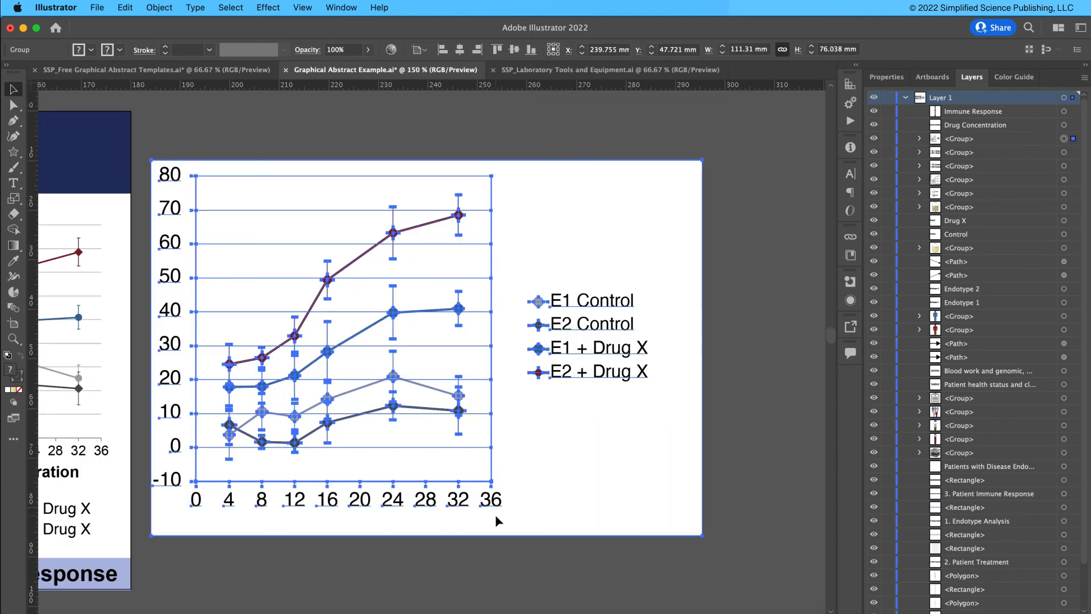
{"action": "left_click_drag", "start_coordinate": [413, 538], "coordinate": [651, 501]}
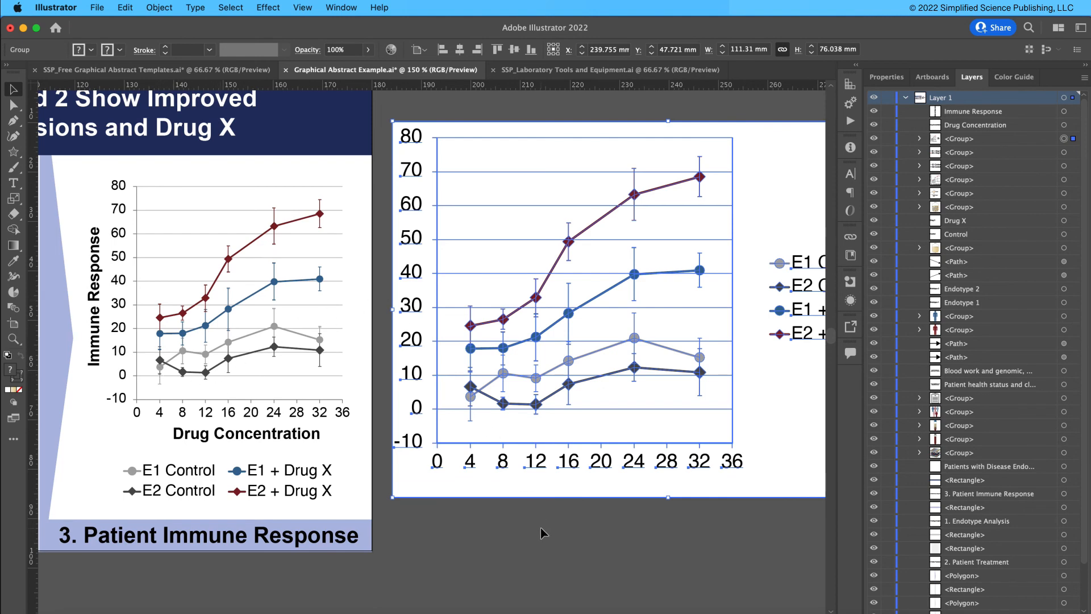
{"action": "key", "text": "Delete"}
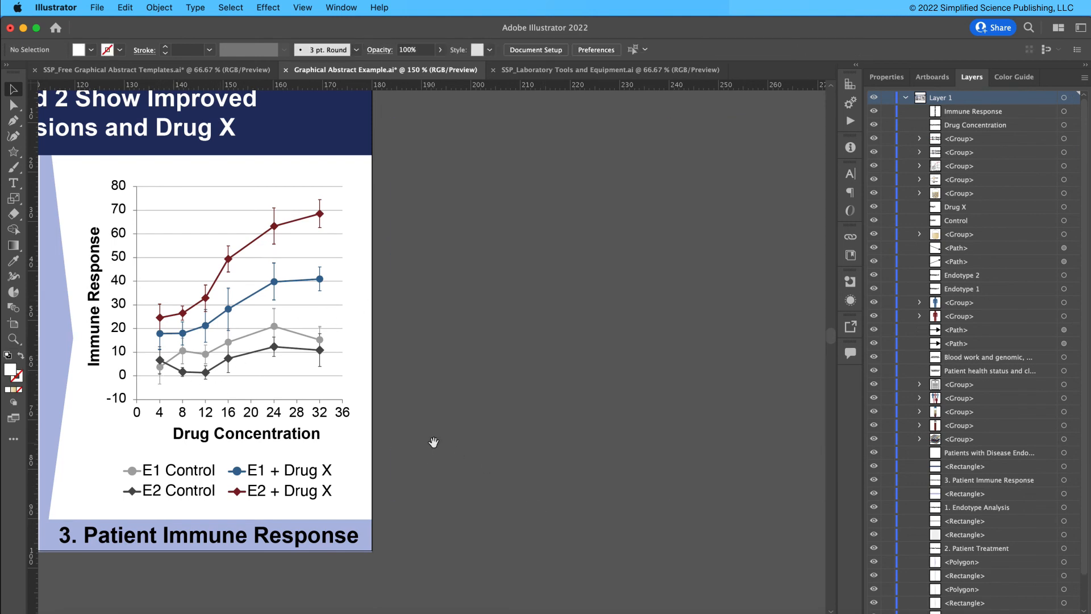
- Align panel 1's two captions, the patient health status text and the blood work text, on their horizontal centers
{"action": "key", "text": "super+1"}
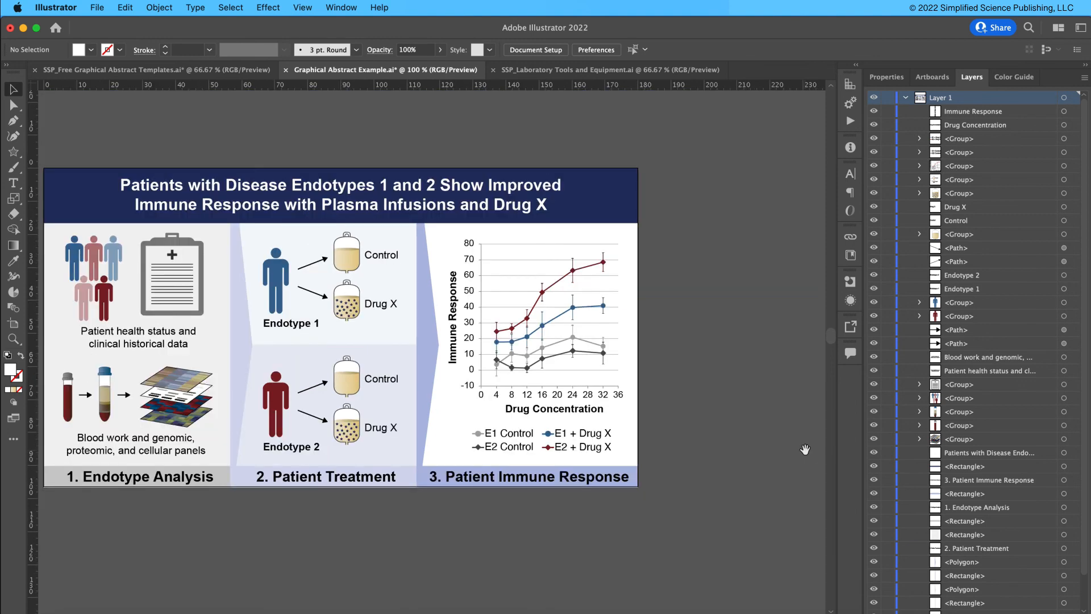
{"action": "scroll", "coordinate": [659, 373], "scroll_direction": "left", "scroll_amount": 5}
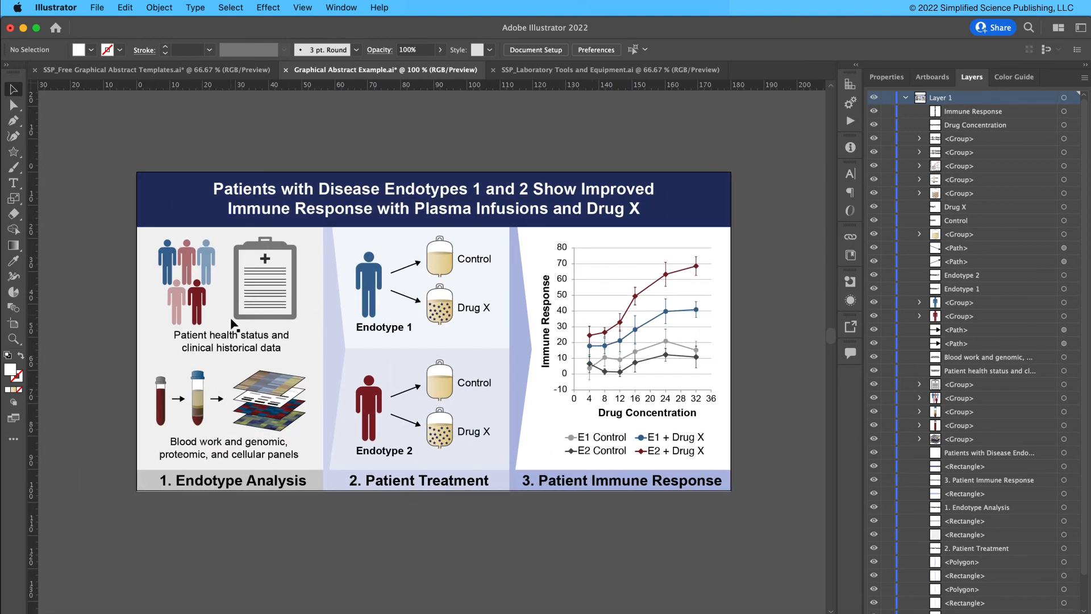
{"action": "left_click", "coordinate": [241, 452]}
{"action": "left_click", "coordinate": [254, 354], "text": "shift"}
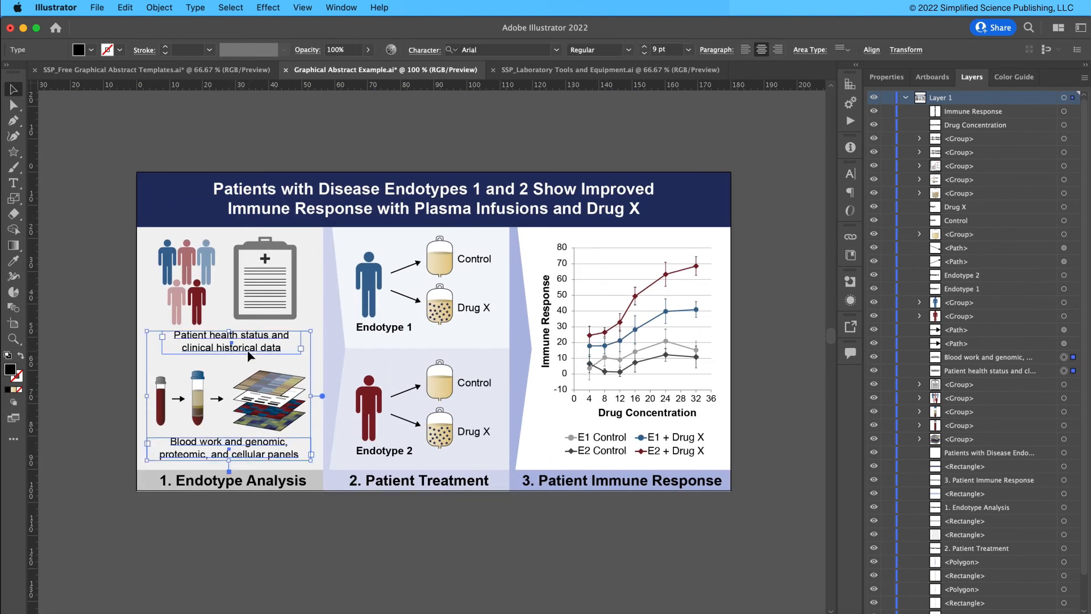
{"action": "left_click", "coordinate": [872, 50]}
{"action": "left_click", "coordinate": [755, 85]}
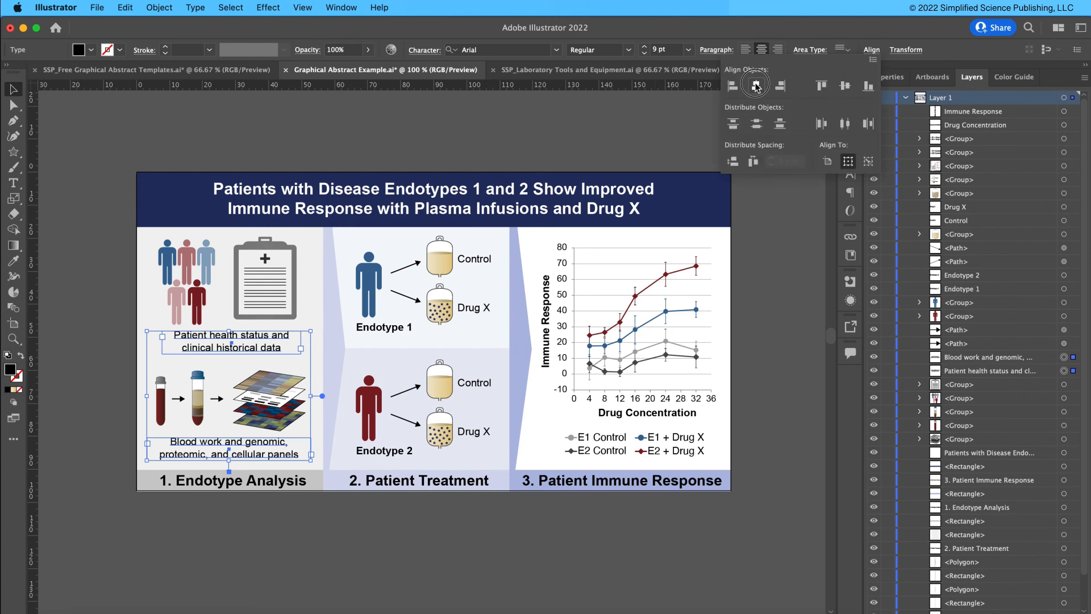
{"action": "left_click", "coordinate": [350, 139]}
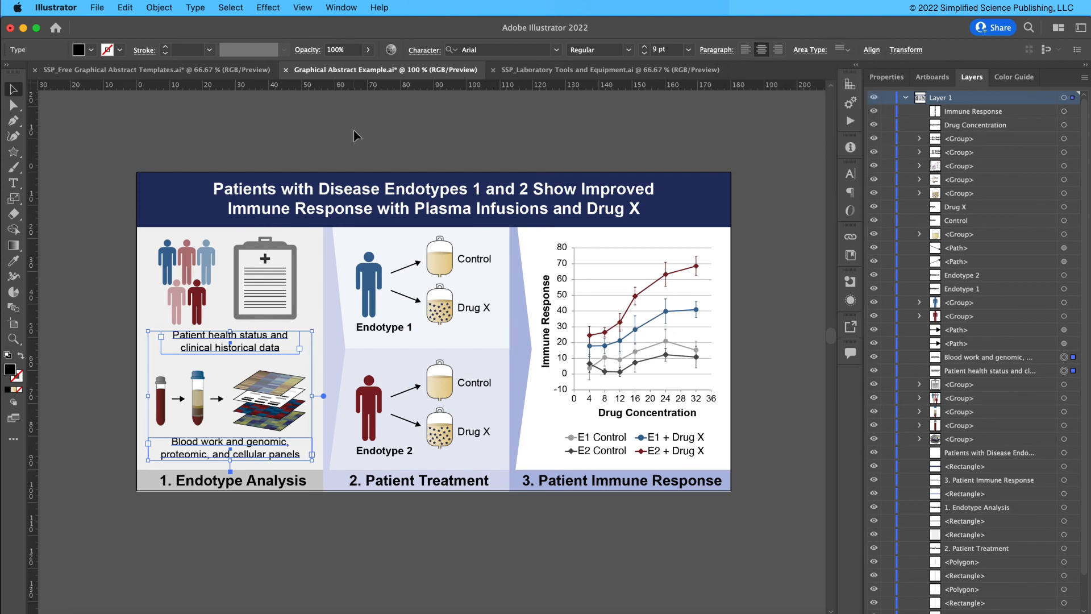
{"action": "left_click", "coordinate": [353, 131]}
- Extend the artboard's lower edge to the bottom border of the abstract, making the artboard about 96.6 mm high
{"action": "scroll", "coordinate": [375, 194], "scroll_direction": "right", "scroll_amount": 3}
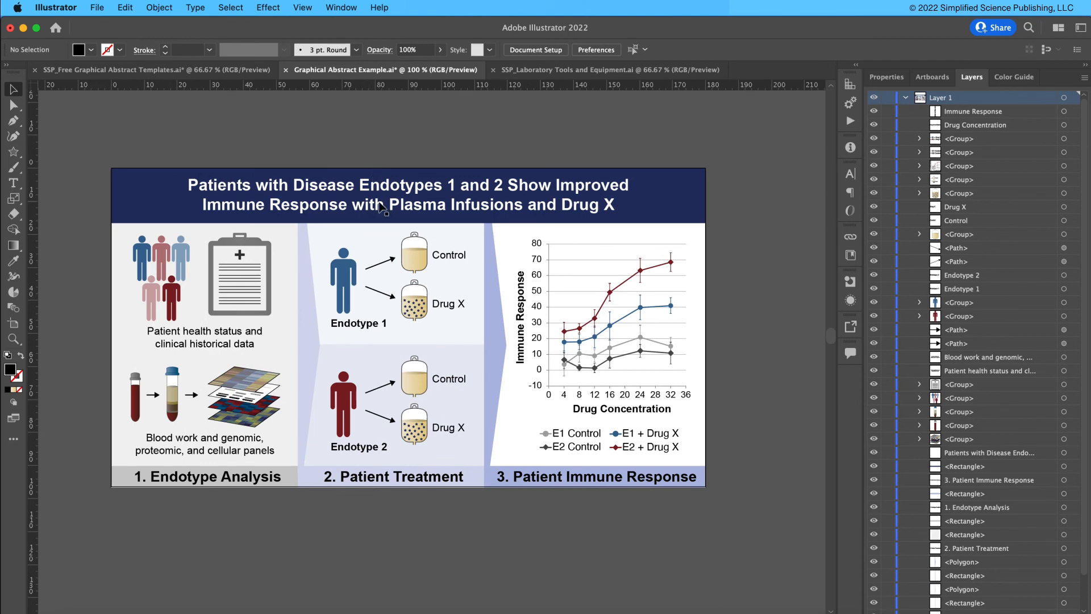
{"action": "left_click", "coordinate": [14, 323]}
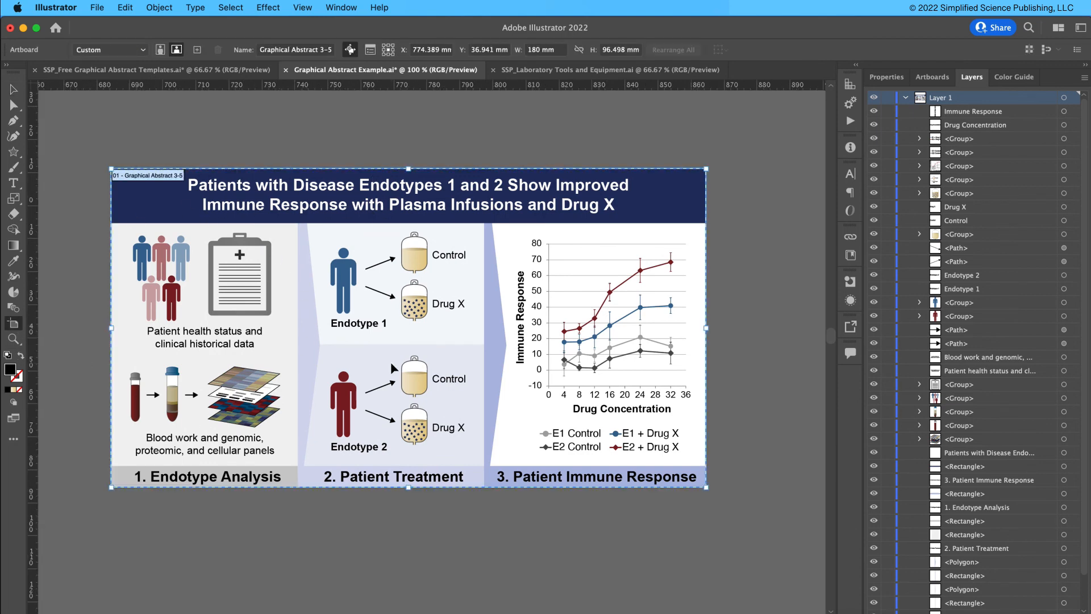
{"action": "key", "text": "super+equal"}
{"action": "key", "text": "super+equal"}
{"action": "key", "text": "super+equal"}
{"action": "left_click_drag", "start_coordinate": [391, 362], "coordinate": [411, 108]}
{"action": "left_click_drag", "start_coordinate": [397, 456], "coordinate": [397, 456]}
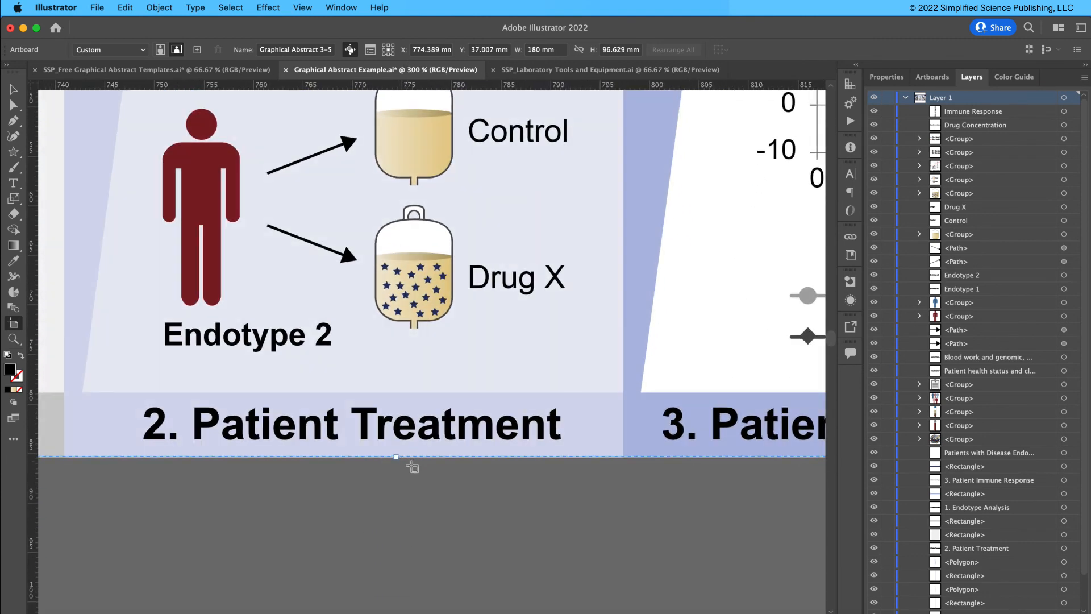
{"action": "key", "text": "Escape"}
{"action": "key", "text": "super+1"}
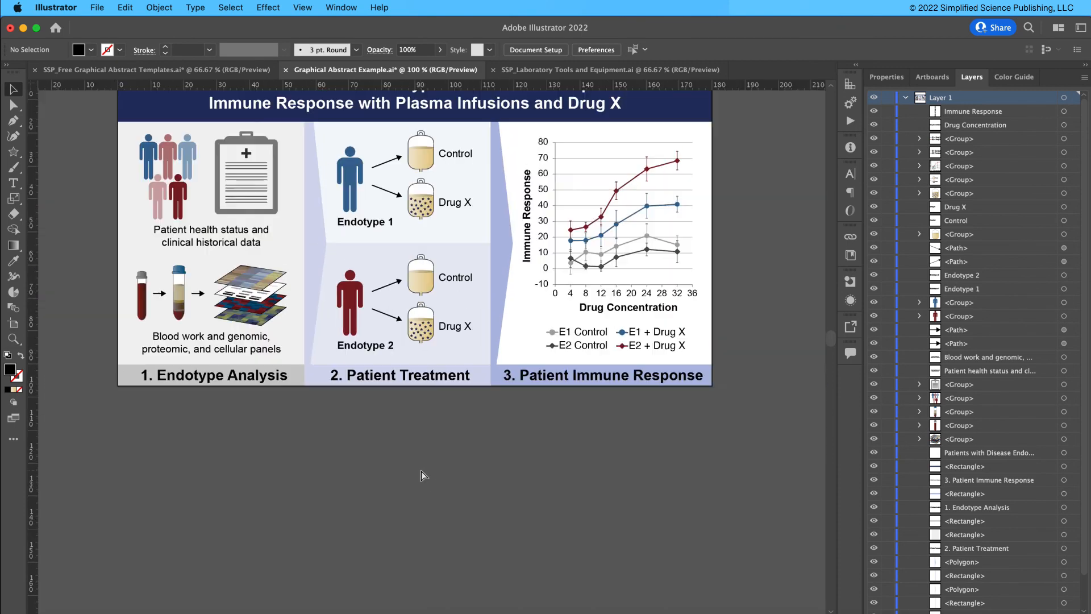
- Set up an export of the abstract as Graphical Abstract Example.tif in TIFF format, using artboards
{"action": "scroll", "coordinate": [417, 470], "scroll_direction": "up", "scroll_amount": 3}
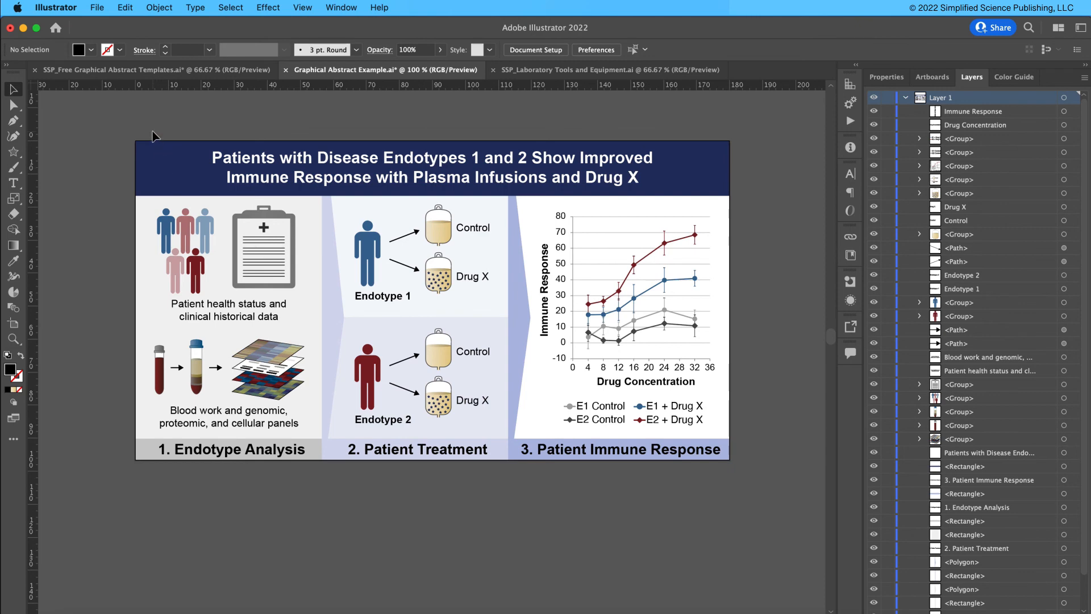
{"action": "left_click_drag", "start_coordinate": [151, 120], "coordinate": [158, 138]}
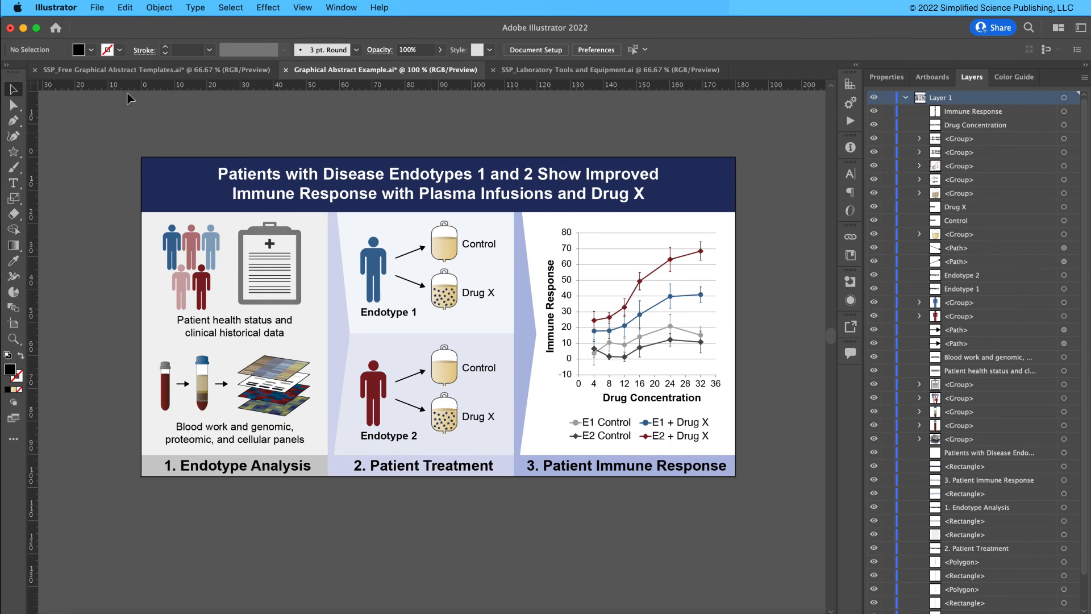
{"action": "left_click", "coordinate": [98, 8]}
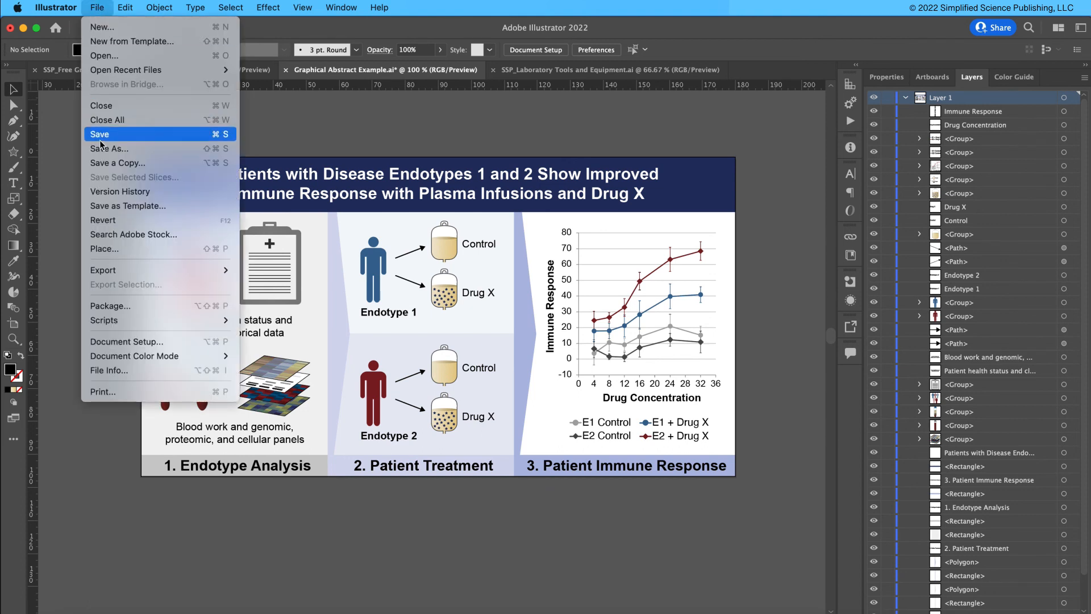
{"action": "mouse_move", "coordinate": [125, 277]}
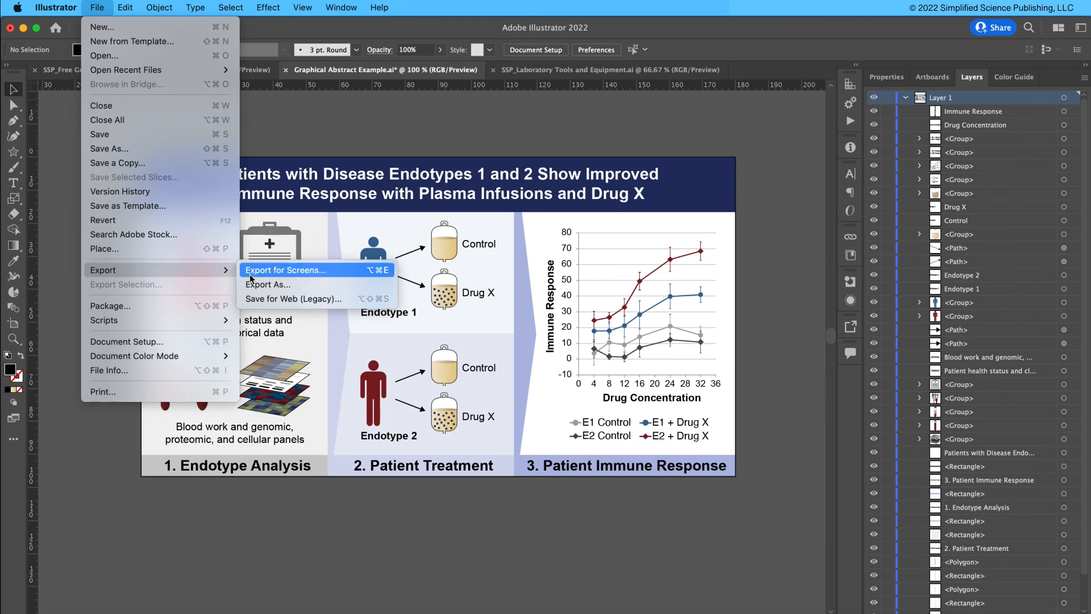
{"action": "left_click", "coordinate": [264, 285]}
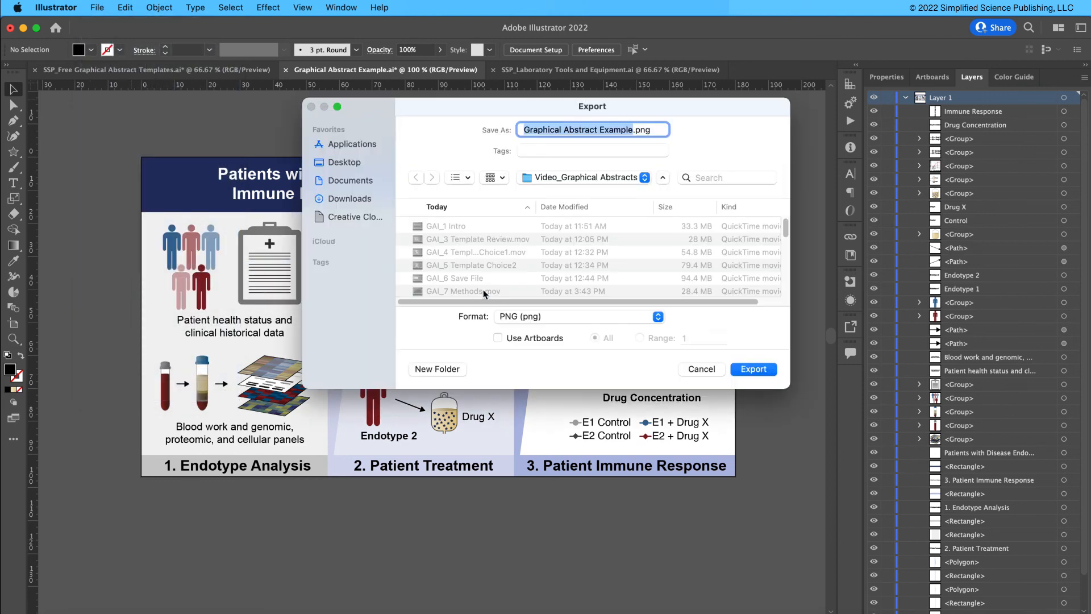
{"action": "left_click", "coordinate": [525, 317]}
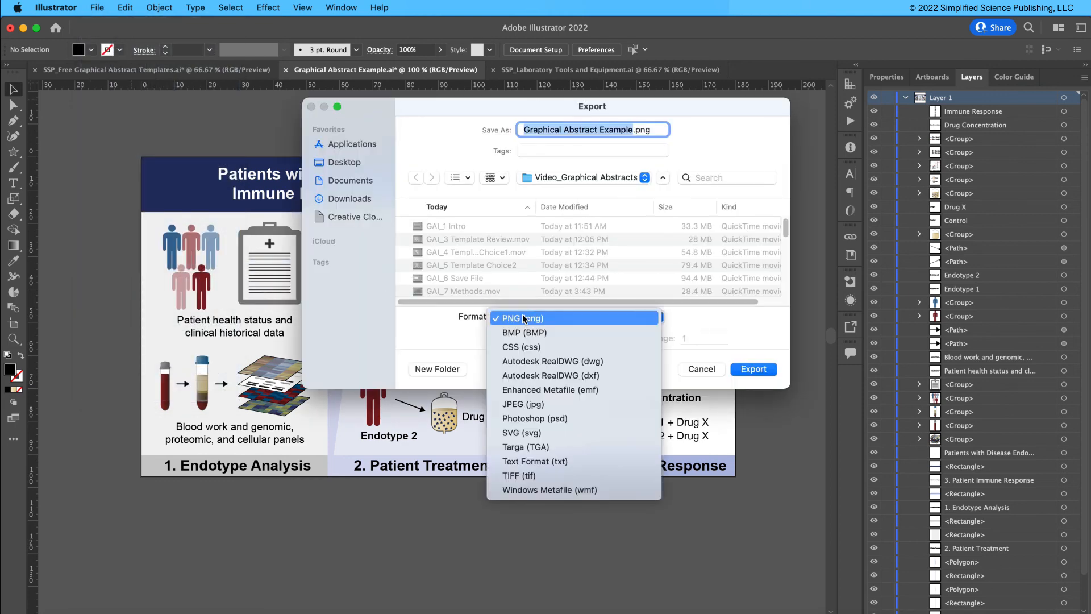
{"action": "left_click", "coordinate": [537, 476]}
{"action": "left_click", "coordinate": [537, 341]}
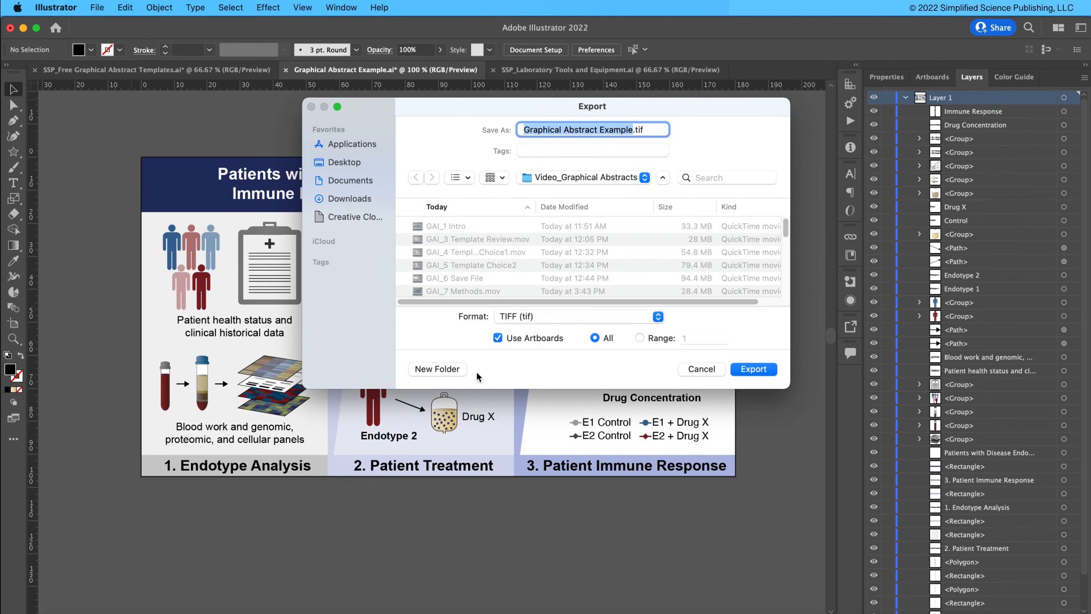
- Export all artboards as TIFF with the RGB color model, High (300 ppi) resolution and Art Optimized anti-aliasing
{"action": "left_click", "coordinate": [640, 337]}
{"action": "left_click", "coordinate": [684, 340]}
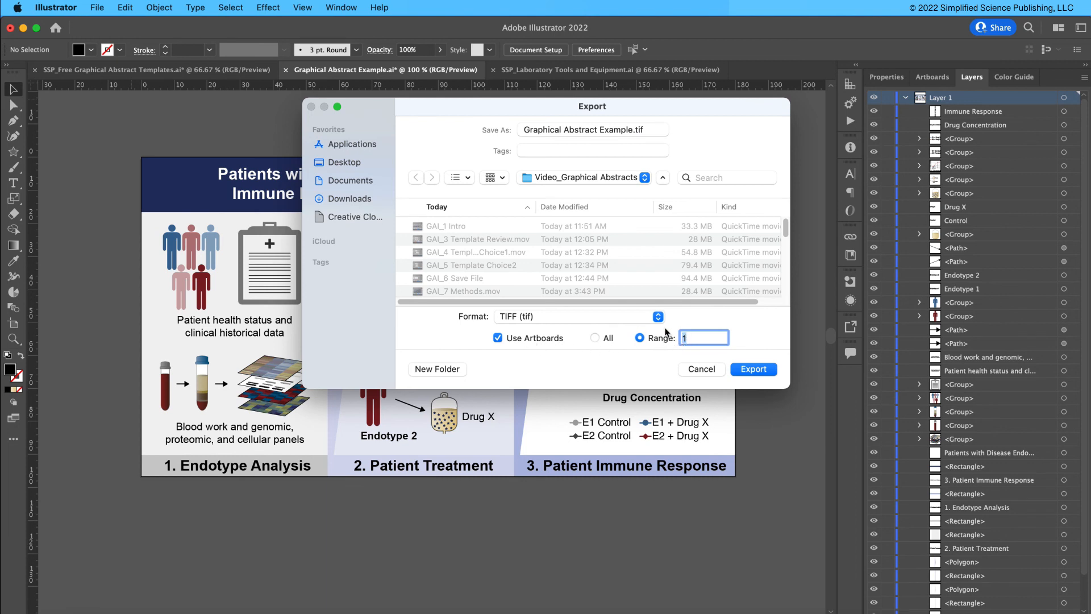
{"action": "left_click", "coordinate": [594, 338]}
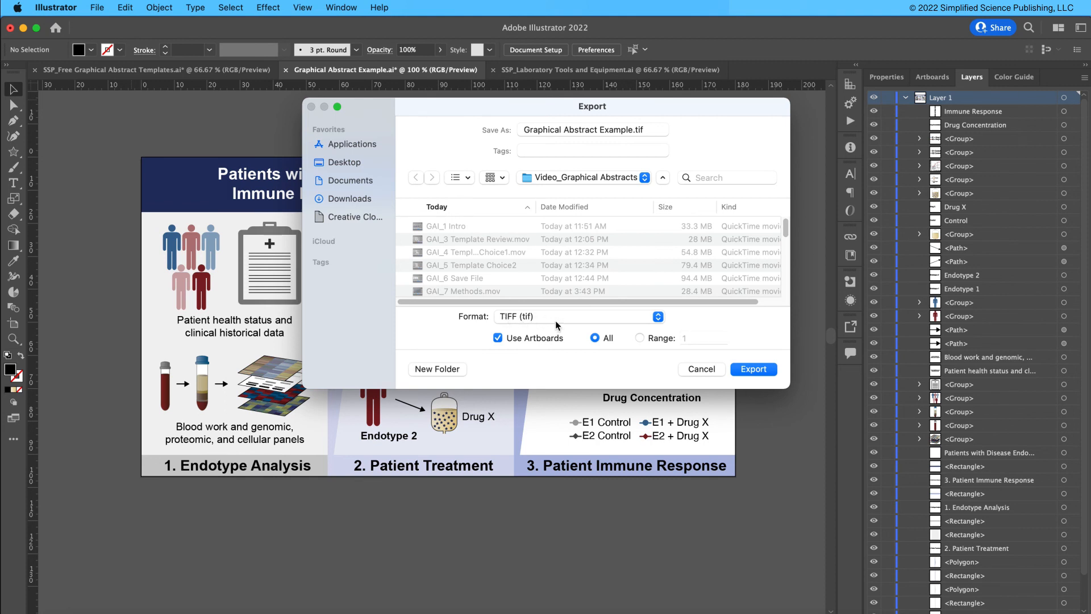
{"action": "left_click", "coordinate": [753, 370]}
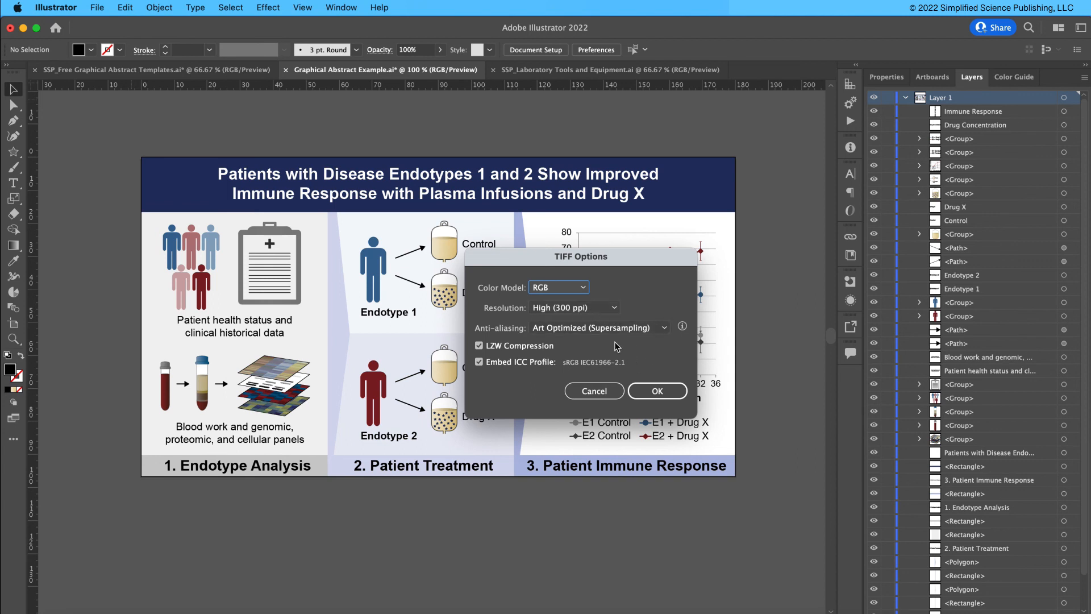
{"action": "left_click", "coordinate": [549, 289]}
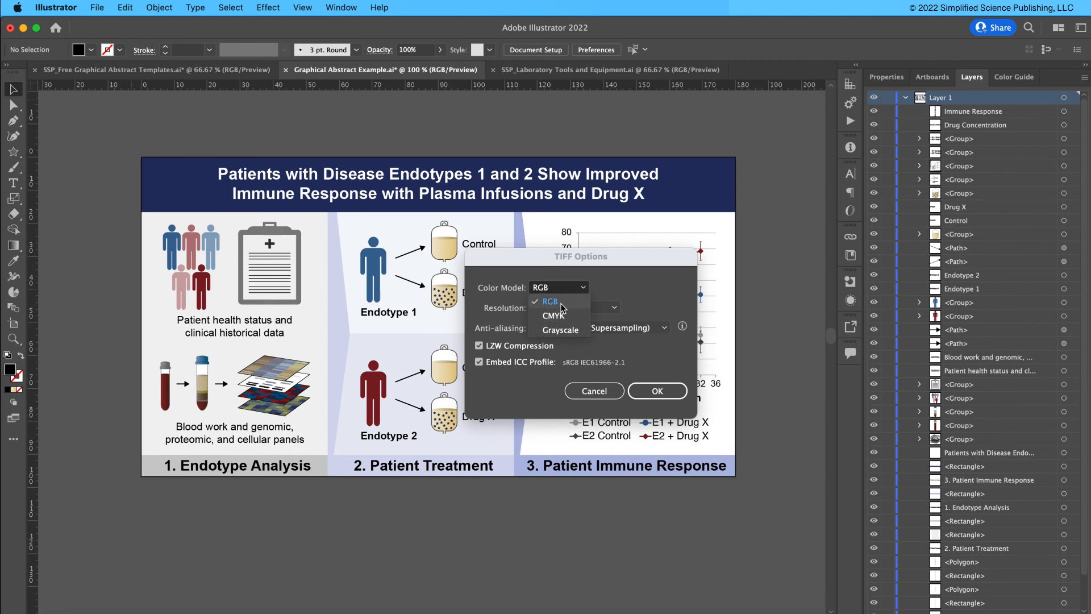
{"action": "left_click", "coordinate": [560, 302]}
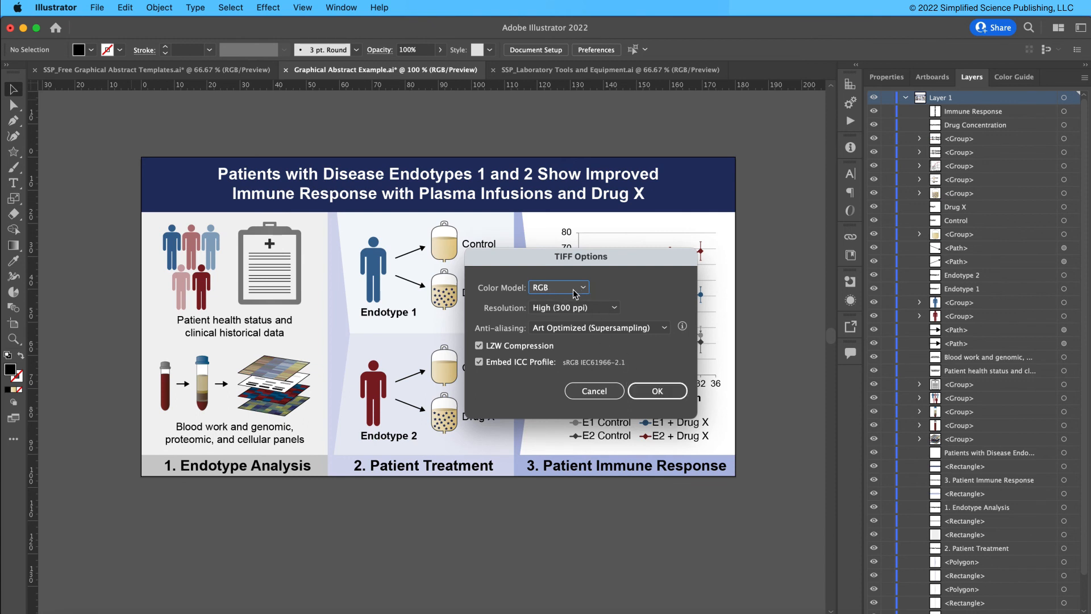
{"action": "left_click", "coordinate": [655, 398]}
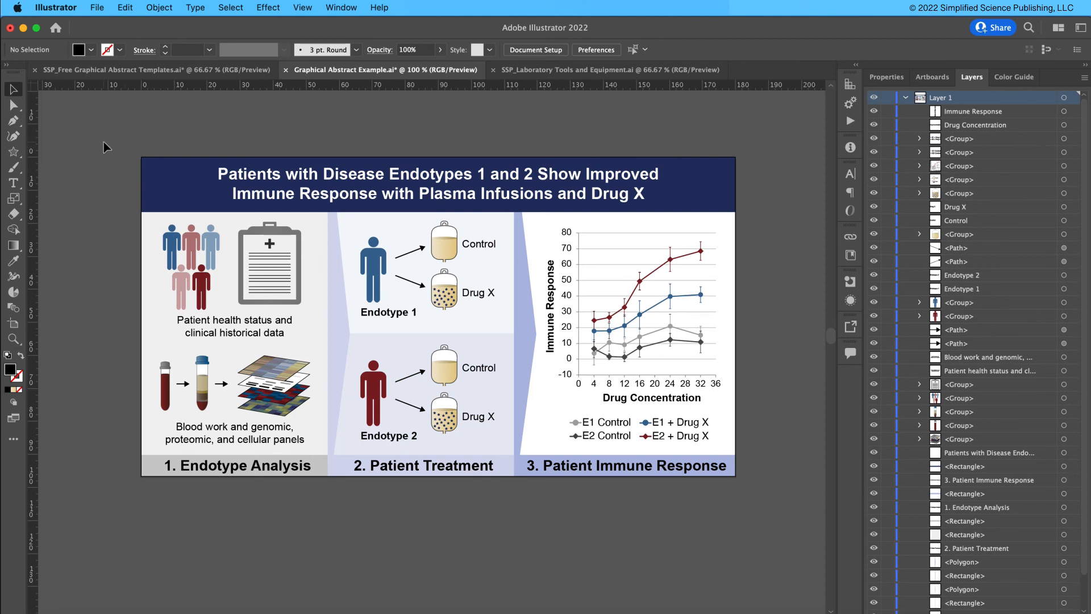
- Set up an export of the abstract as Graphical Abstract Example.png in PNG format, using artboards
{"action": "left_click", "coordinate": [98, 8]}
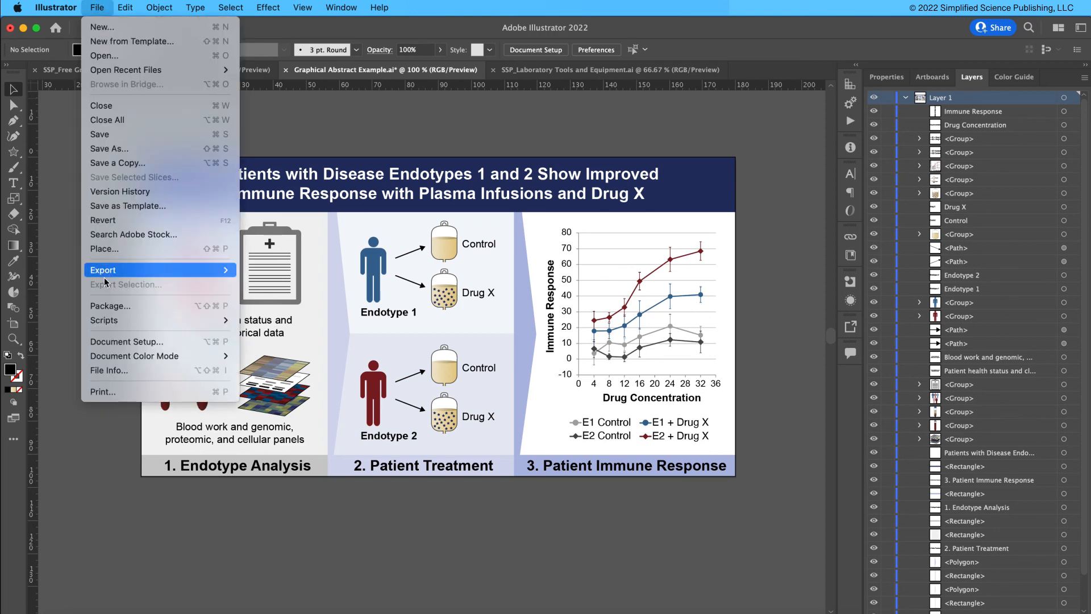
{"action": "mouse_move", "coordinate": [111, 272]}
{"action": "left_click", "coordinate": [267, 284]}
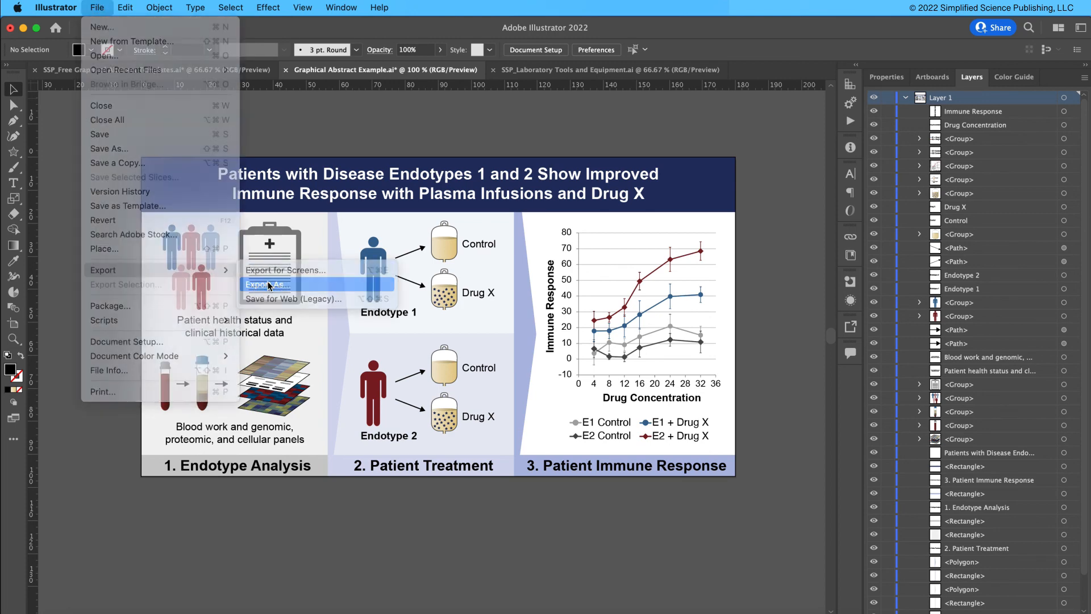
{"action": "left_click", "coordinate": [515, 318]}
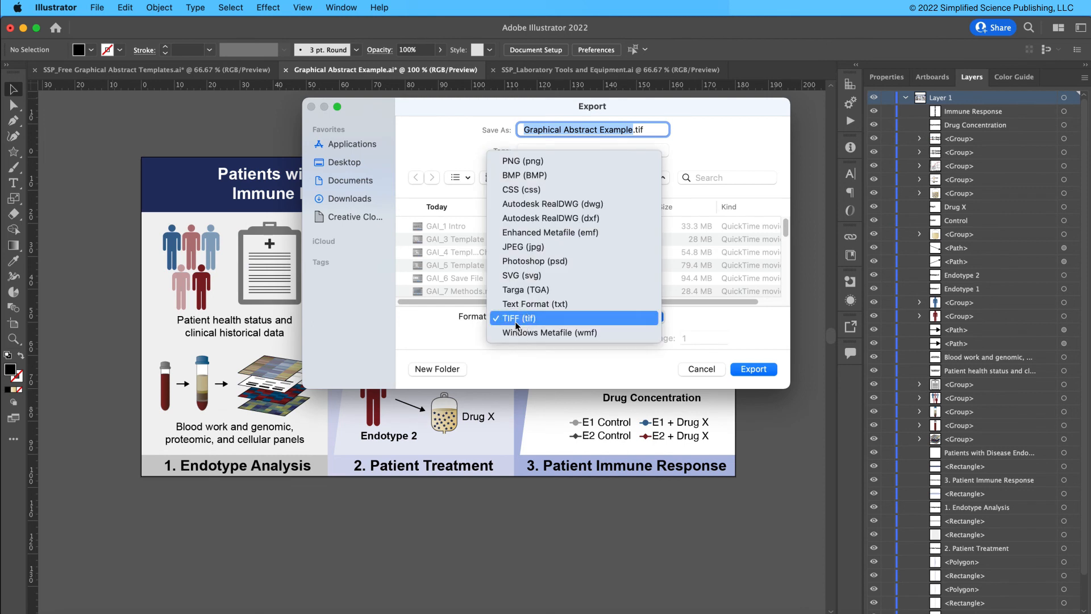
{"action": "left_click", "coordinate": [551, 162]}
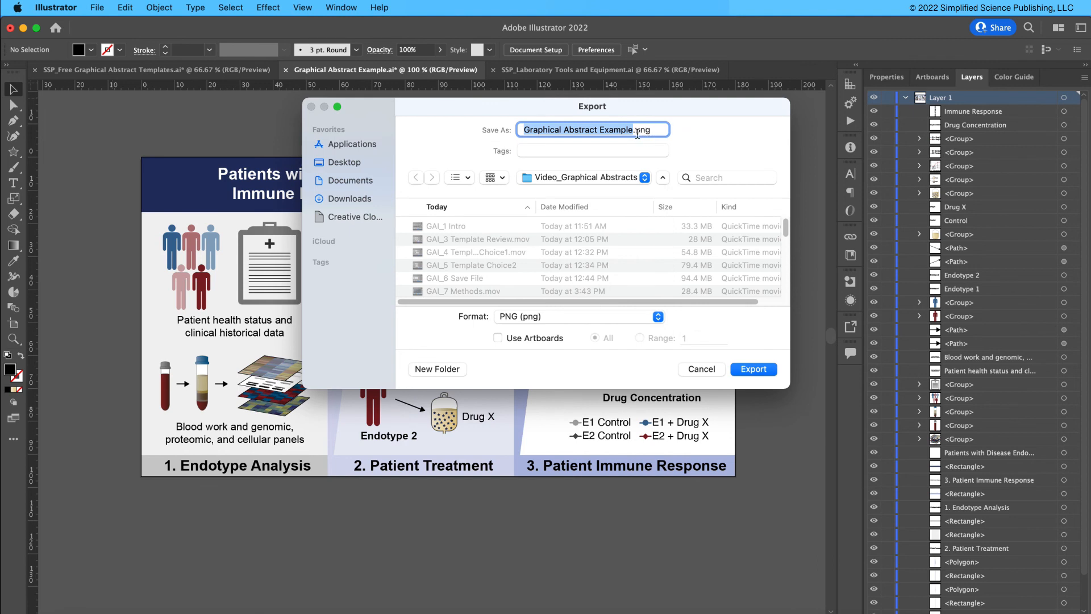
{"action": "left_click", "coordinate": [528, 339]}
{"action": "left_click", "coordinate": [761, 372]}
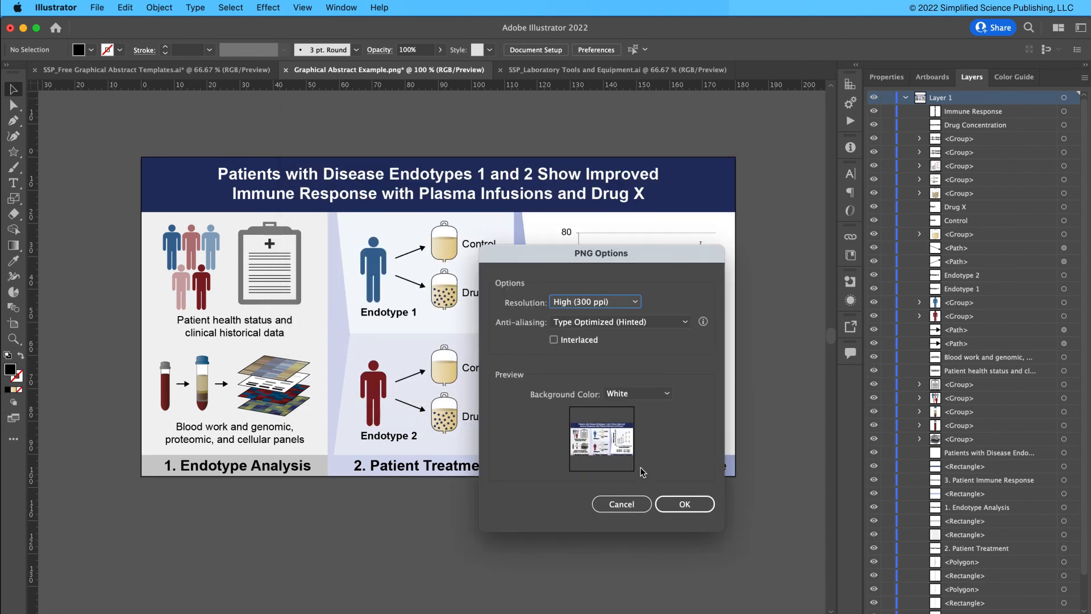
- Export the PNG at High (300 ppi) resolution with Type Optimized (Hinted) anti-aliasing and a White background
{"action": "left_click", "coordinate": [631, 393]}
{"action": "left_click", "coordinate": [658, 373]}
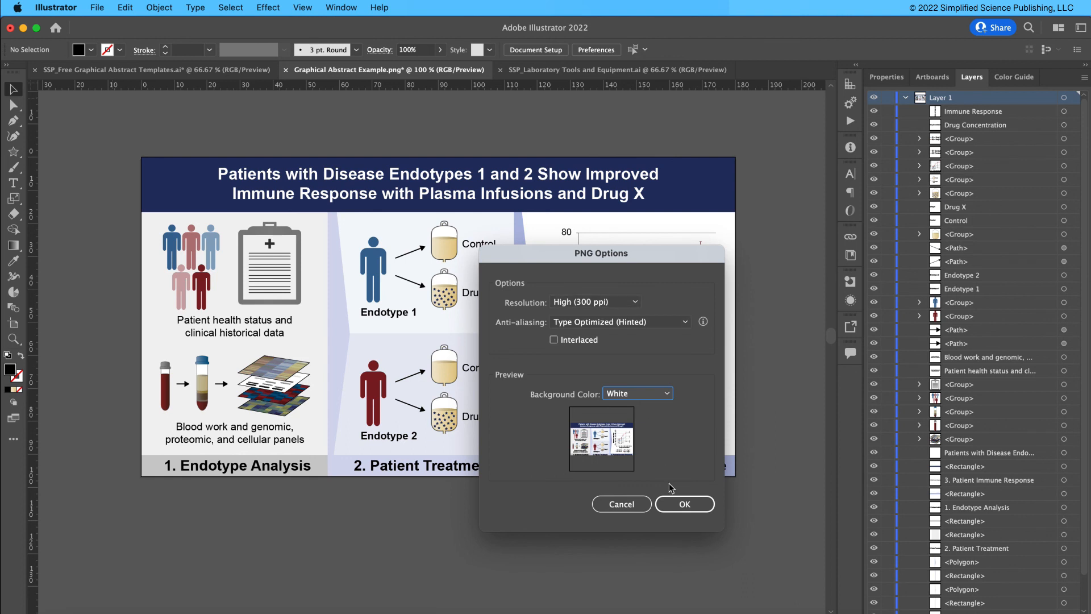
{"action": "left_click", "coordinate": [685, 503]}
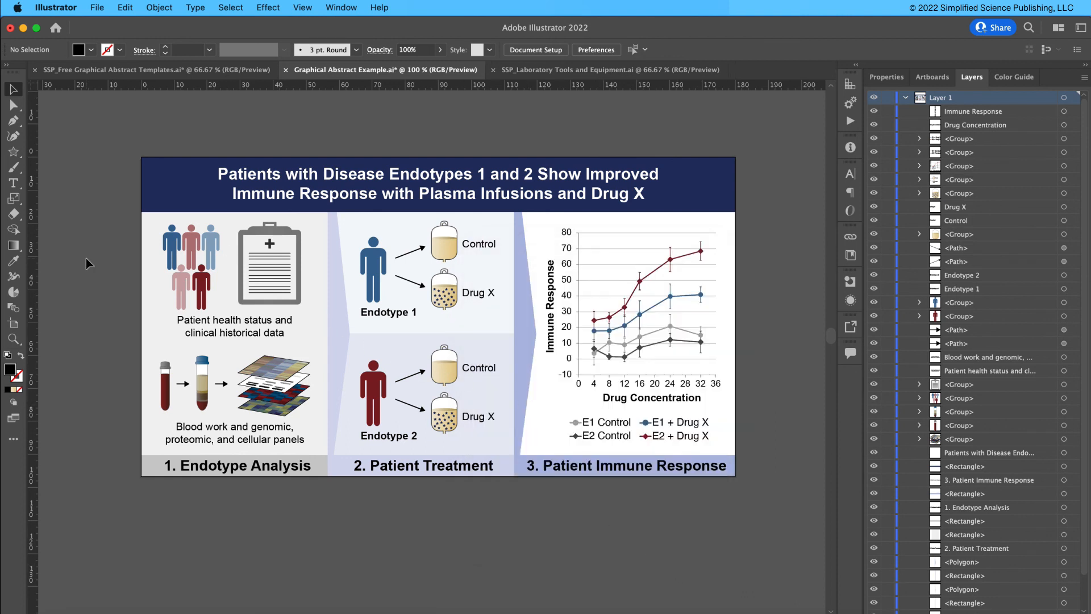
{"action": "key", "text": "super+minus"}
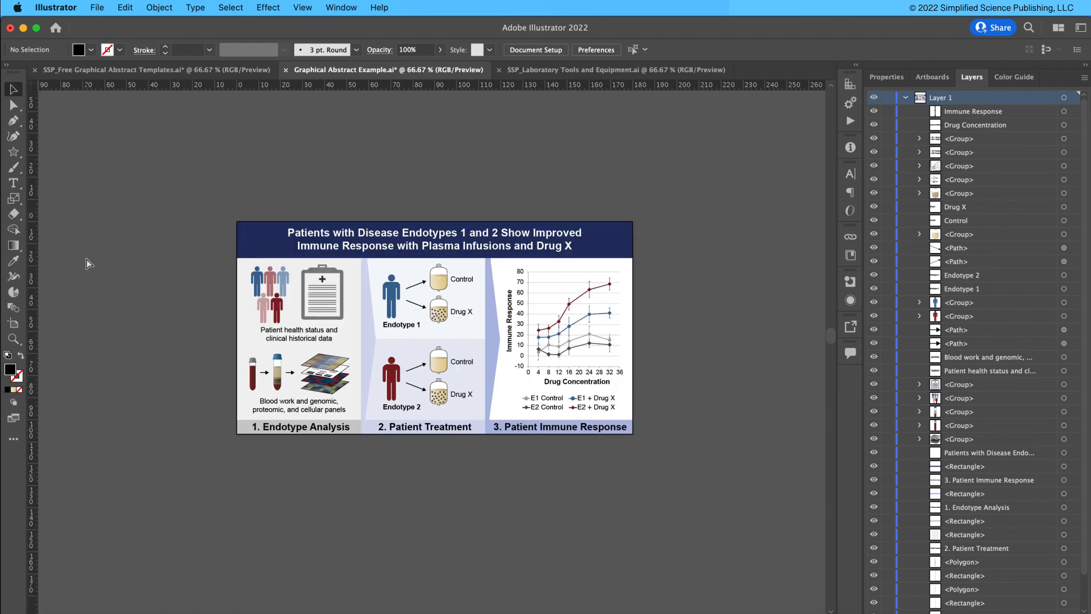
{"action": "left_click_drag", "start_coordinate": [86, 258], "coordinate": [148, 260]}
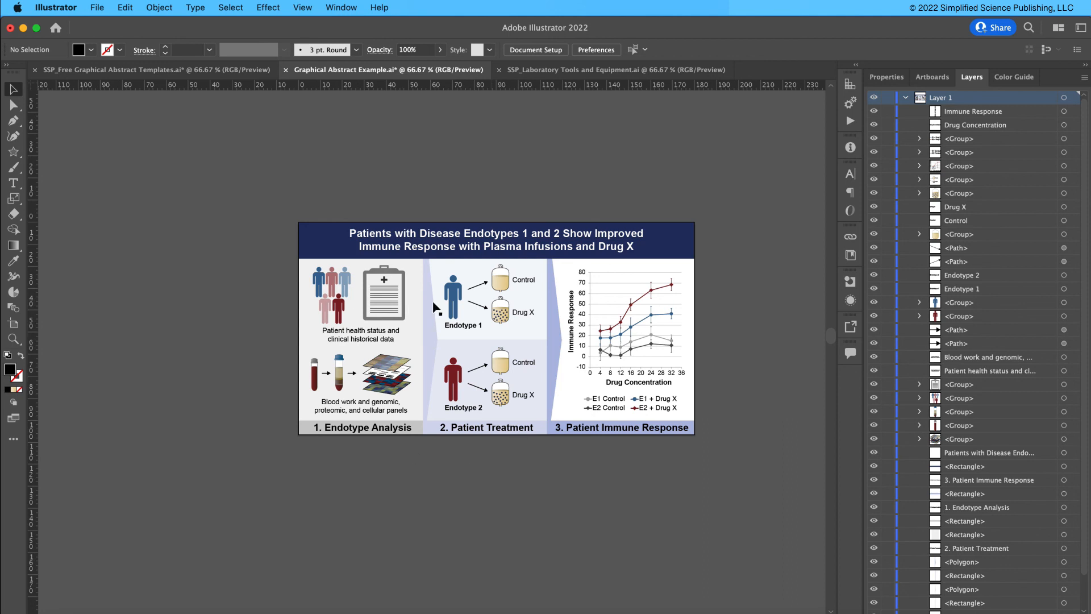
{"action": "left_click_drag", "start_coordinate": [262, 289], "coordinate": [310, 352]}
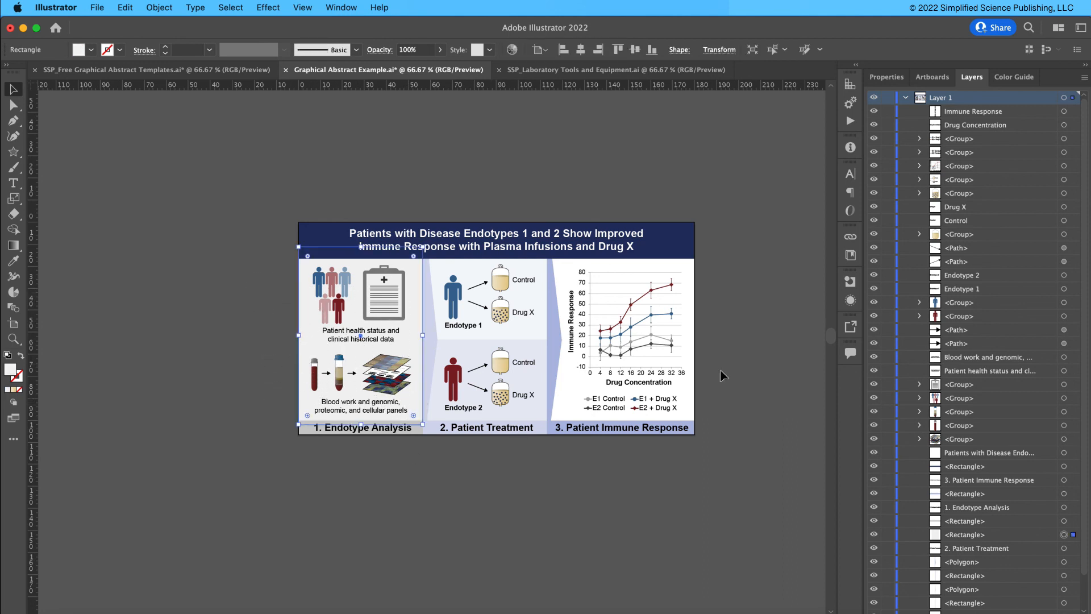
{"action": "left_click", "coordinate": [458, 491]}
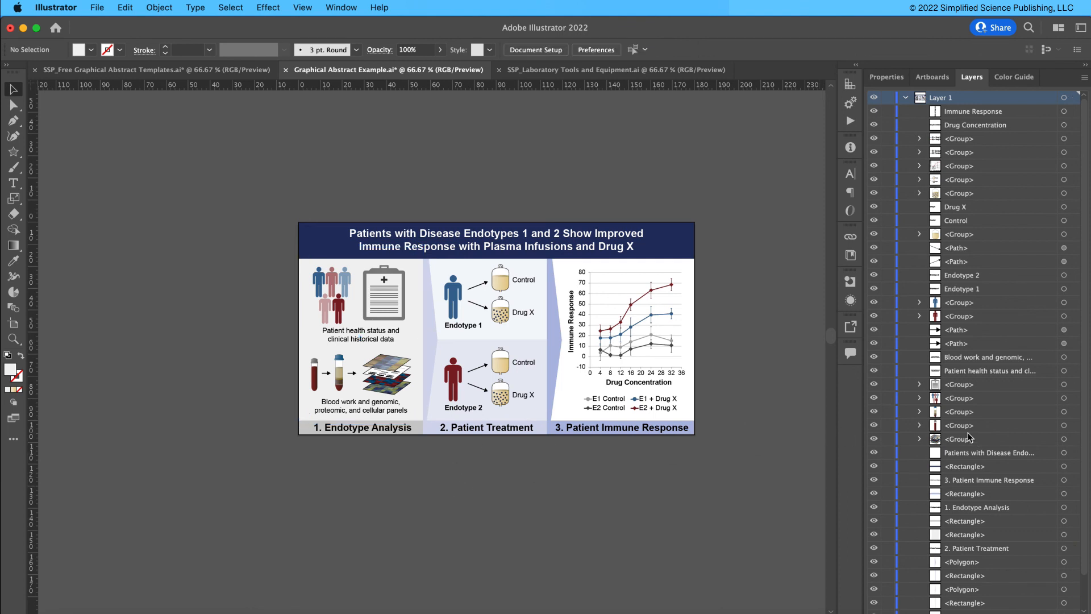
{"action": "left_click", "coordinate": [13, 323]}
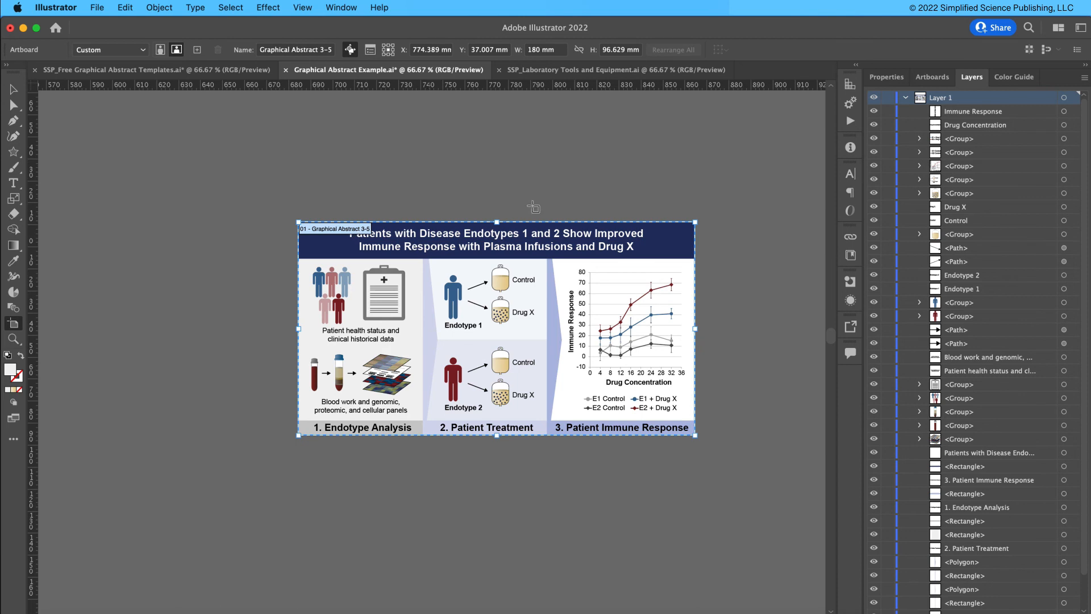
{"action": "left_click", "coordinate": [932, 77]}
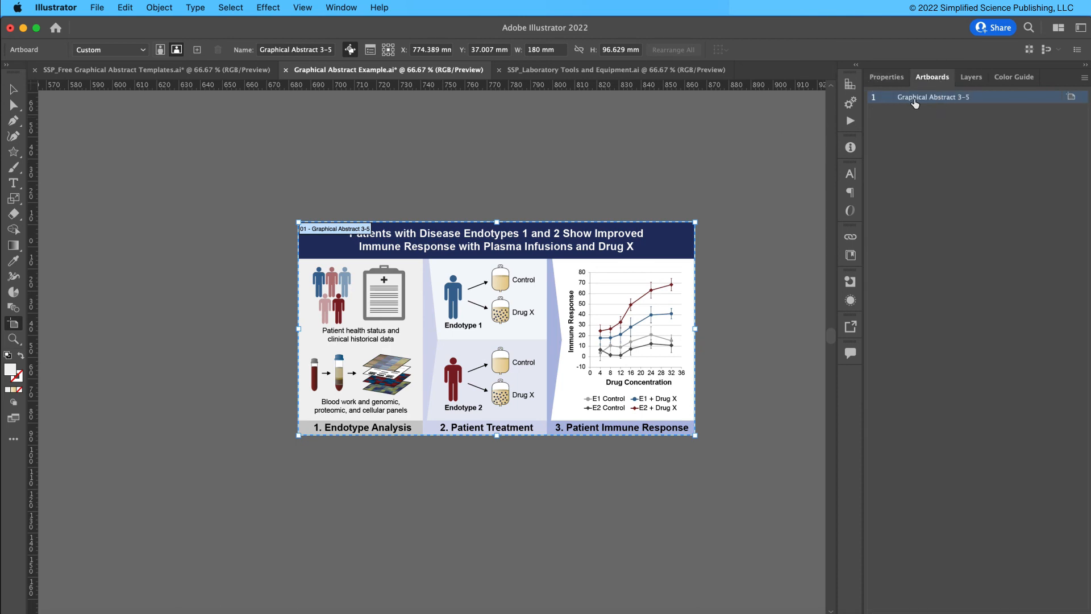
{"action": "key", "text": "Escape"}
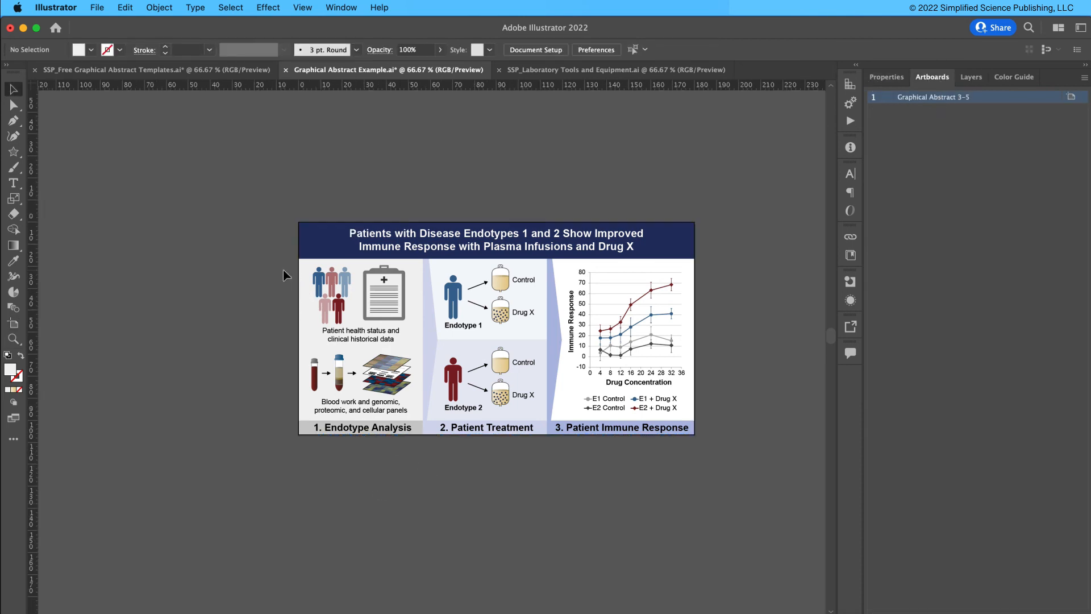
- Duplicate panel 1's background, illustrations and captions onto the empty canvas beside the abstract
{"action": "left_click_drag", "start_coordinate": [283, 275], "coordinate": [410, 418]}
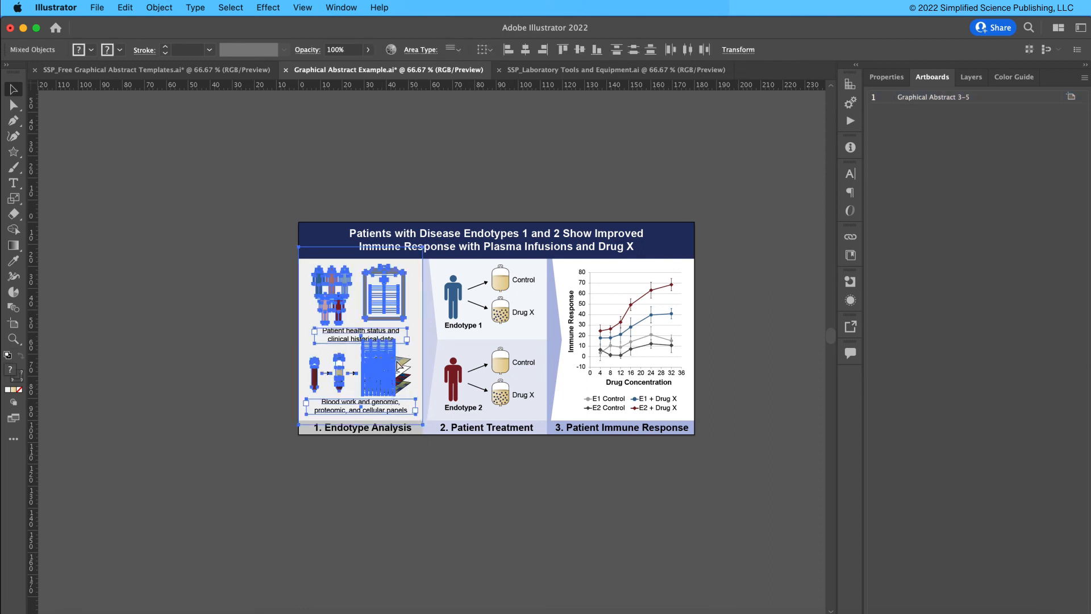
{"action": "left_click_drag", "start_coordinate": [397, 364], "coordinate": [207, 389]}
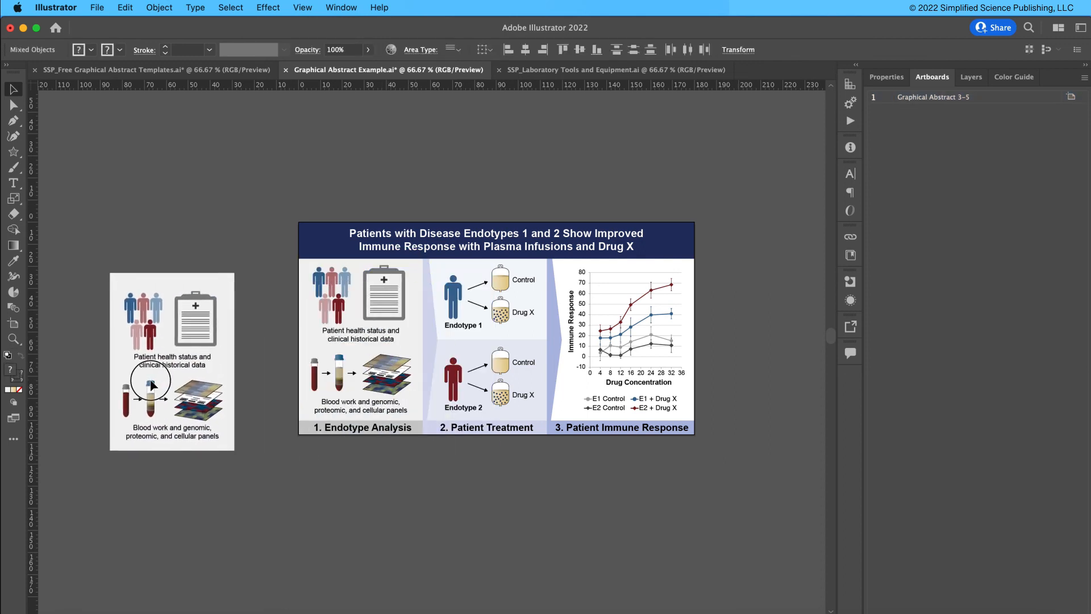
{"action": "left_click", "coordinate": [150, 224]}
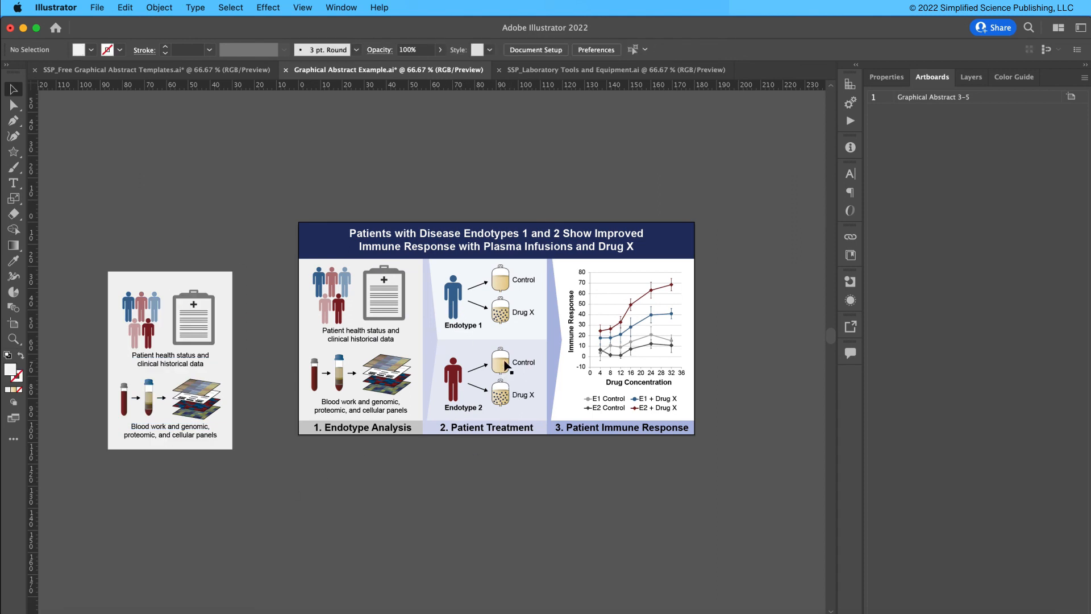
- Unlock panel 2's background rectangles and place a copy of the whole Patient Treatment panel below the abstract
{"action": "left_click", "coordinate": [517, 423]}
{"action": "left_click", "coordinate": [491, 506]}
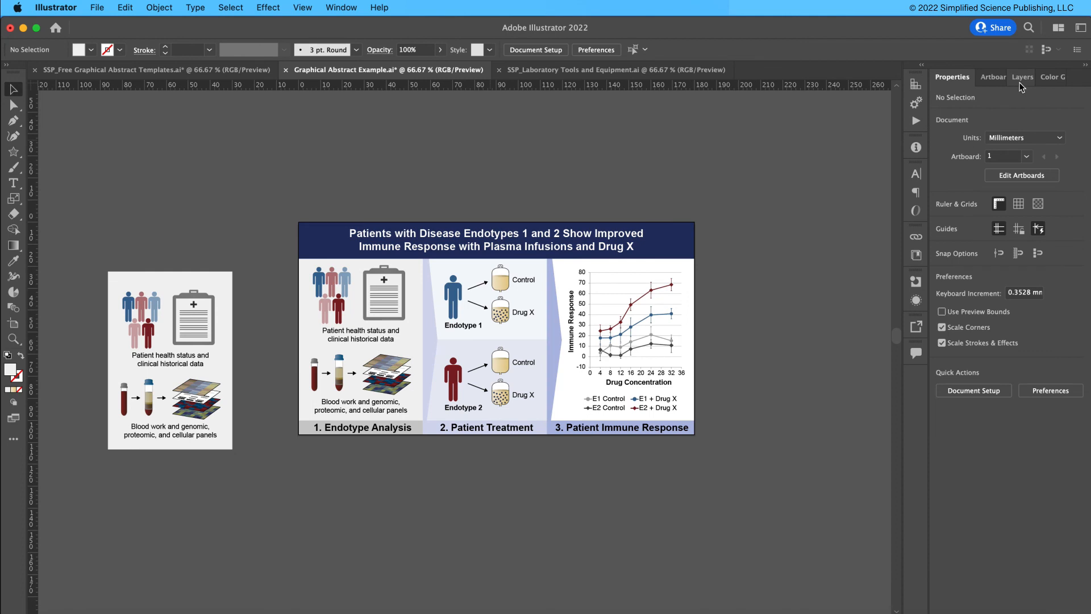
{"action": "left_click", "coordinate": [1021, 79]}
{"action": "scroll", "coordinate": [913, 559], "scroll_direction": "down", "scroll_amount": 2}
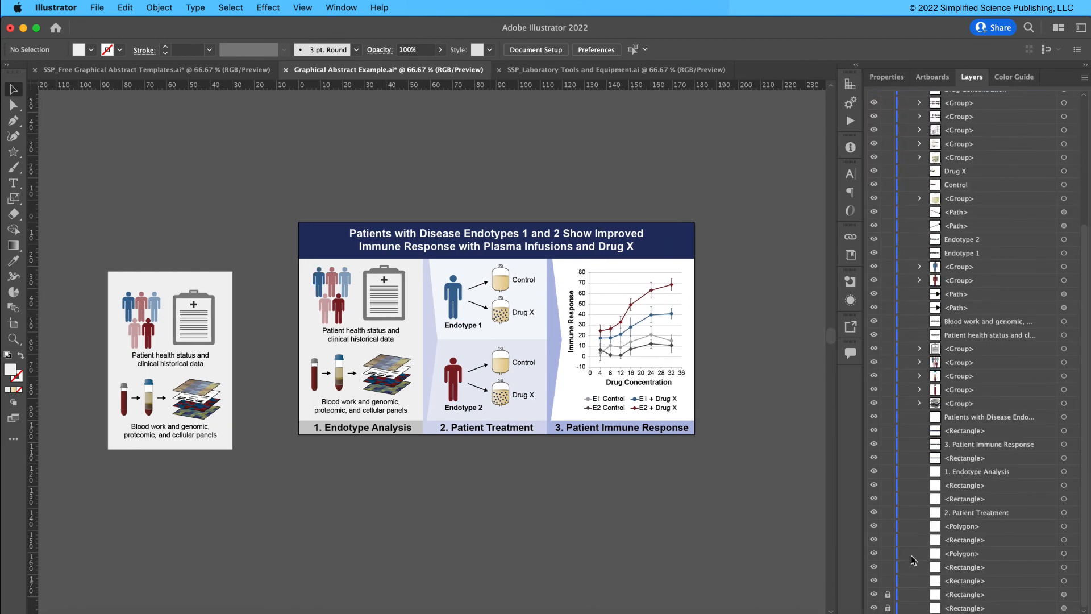
{"action": "left_click_drag", "start_coordinate": [510, 499], "coordinate": [450, 277]}
{"action": "left_click_drag", "start_coordinate": [533, 471], "coordinate": [453, 277]}
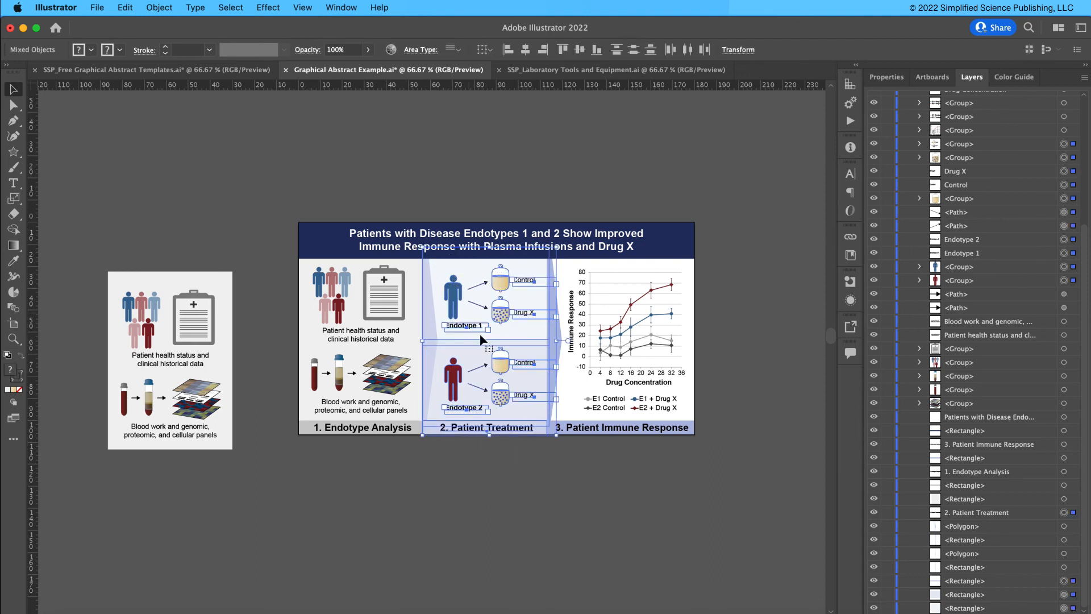
{"action": "key", "text": "super+v"}
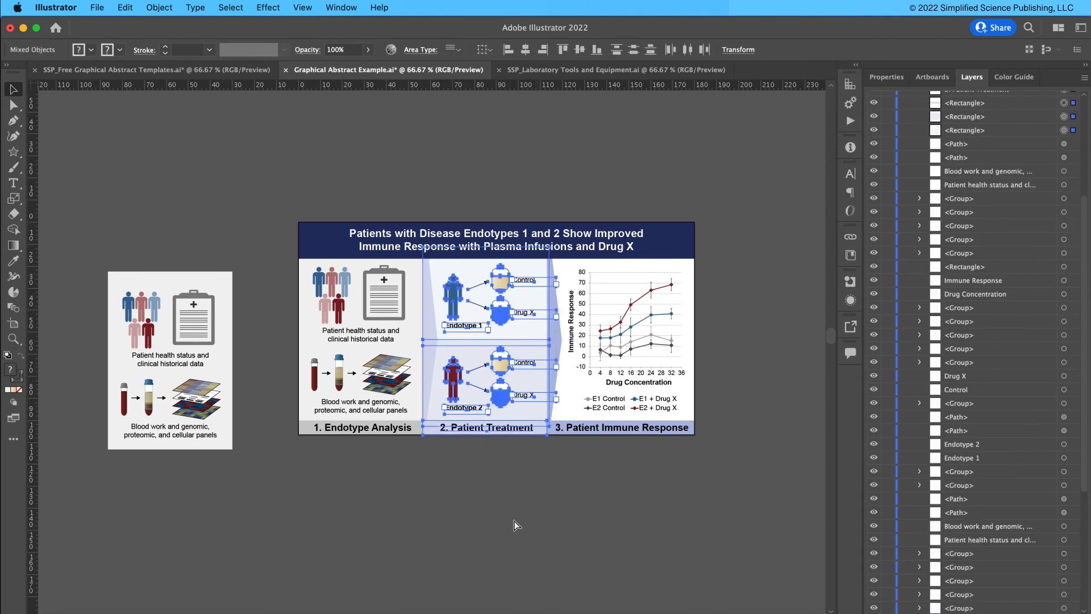
{"action": "left_click_drag", "start_coordinate": [429, 301], "coordinate": [376, 524]}
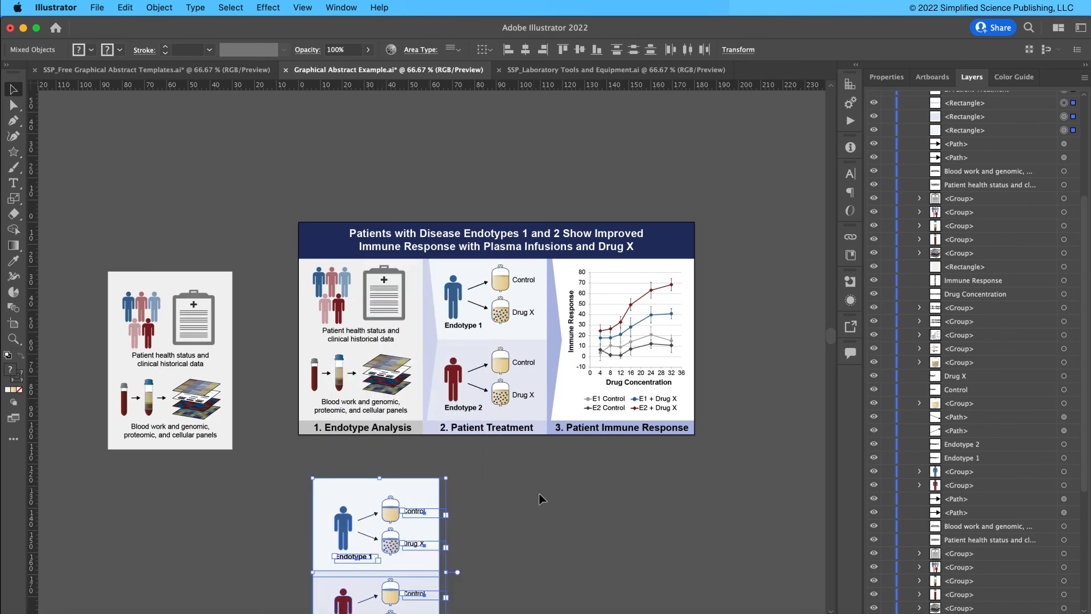
- Copy panel 3's immune response graph with its axis titles, legend and heading to the canvas below the abstract
{"action": "scroll", "coordinate": [534, 495], "scroll_direction": "down", "scroll_amount": 5}
{"action": "scroll", "coordinate": [534, 495], "scroll_direction": "right", "scroll_amount": 1}
{"action": "left_click", "coordinate": [499, 356]}
{"action": "left_click_drag", "start_coordinate": [582, 157], "coordinate": [530, 130]}
{"action": "key", "text": "super+c"}
{"action": "key", "text": "super+v"}
{"action": "left_click_drag", "start_coordinate": [477, 428], "coordinate": [572, 478]}
{"action": "left_click", "coordinate": [576, 526]}
- Delete the 3. Patient Immune Response and 2. Patient Treatment headings and their colored bars from the copied panels
{"action": "left_click", "coordinate": [494, 489]}
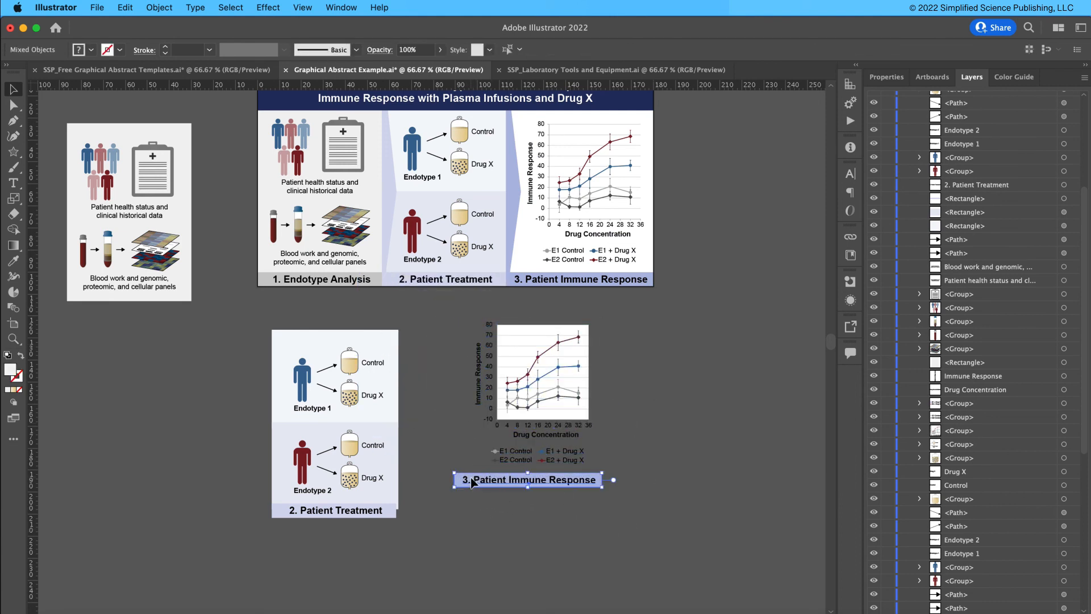
{"action": "key", "text": "Delete"}
{"action": "left_click", "coordinate": [394, 517]}
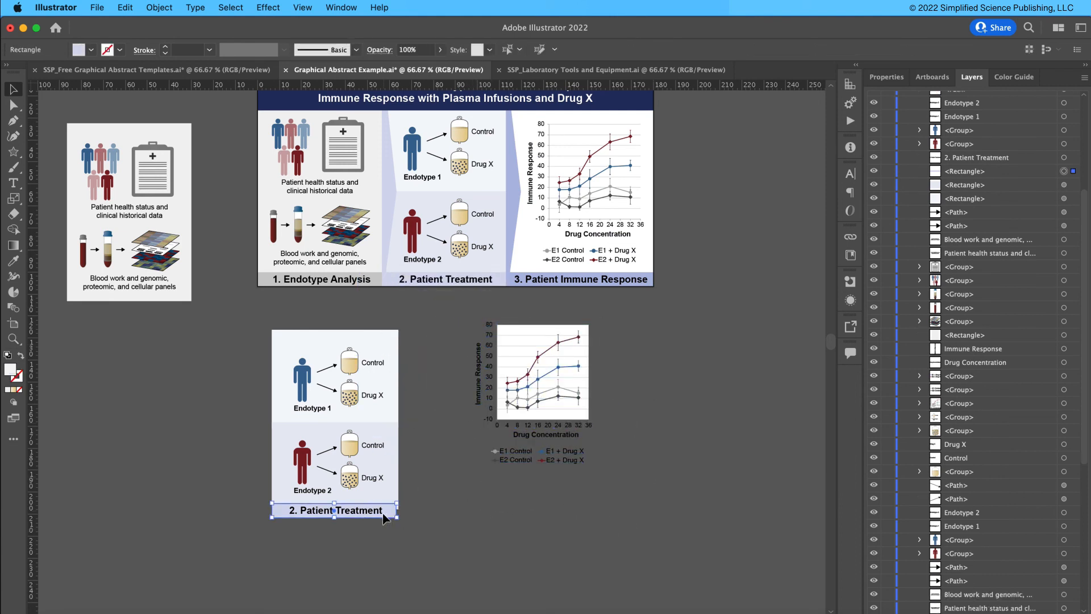
{"action": "key", "text": "Delete"}
{"action": "left_click", "coordinate": [383, 513]}
{"action": "key", "text": "Delete"}
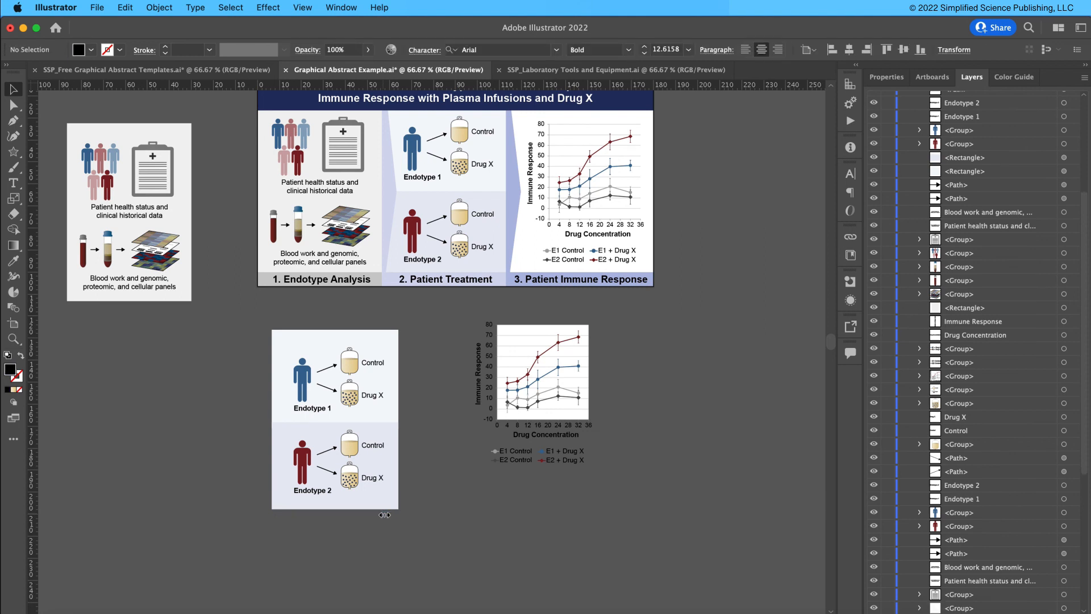
- Move the panel 1 copy below the abstract, directly beside the panel 2 copy
{"action": "scroll", "coordinate": [549, 508], "scroll_direction": "left", "scroll_amount": 5}
{"action": "left_click_drag", "start_coordinate": [285, 252], "coordinate": [352, 458]}
{"action": "left_click", "coordinate": [159, 390]}
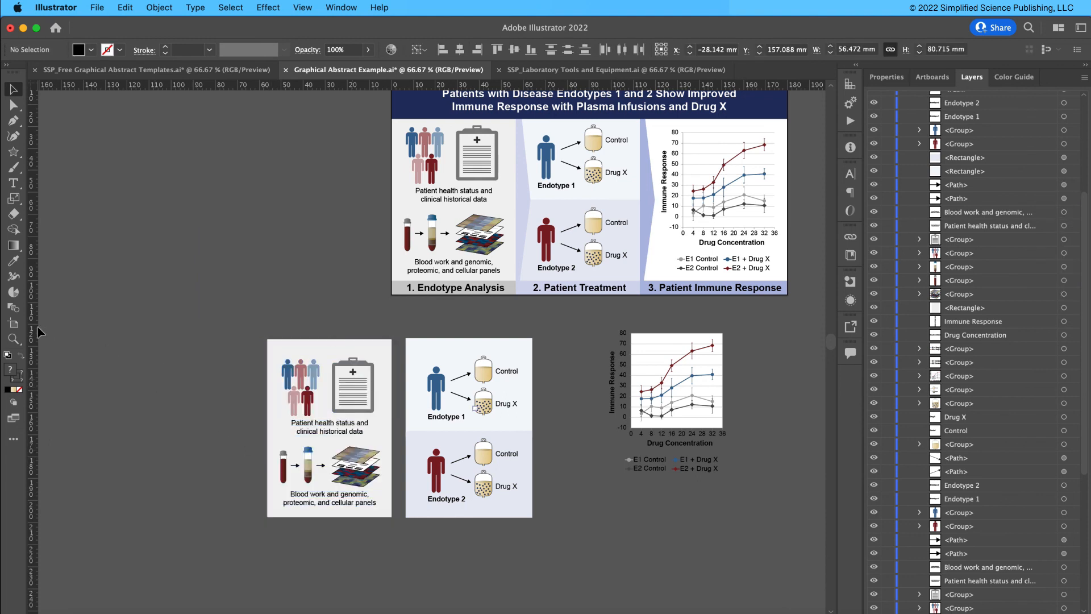
- Create an artboard fitted to the panel 1 copy, about 56.5 × 80.7 mm, and begin its new name with End
{"action": "left_click", "coordinate": [13, 322]}
{"action": "left_click", "coordinate": [323, 350]}
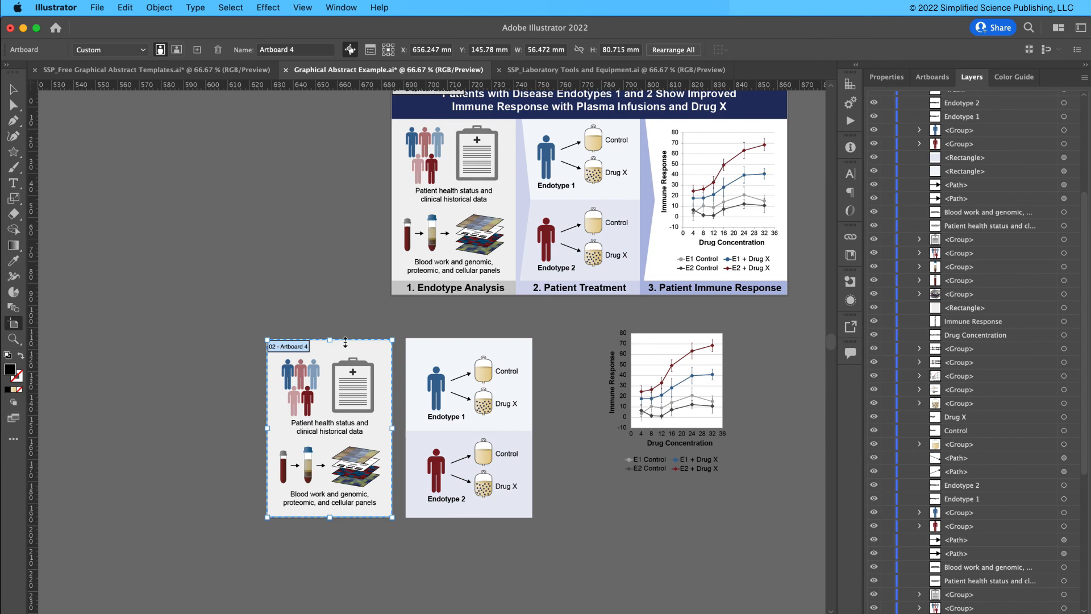
{"action": "left_click", "coordinate": [931, 76]}
{"action": "double_click", "coordinate": [917, 111]}
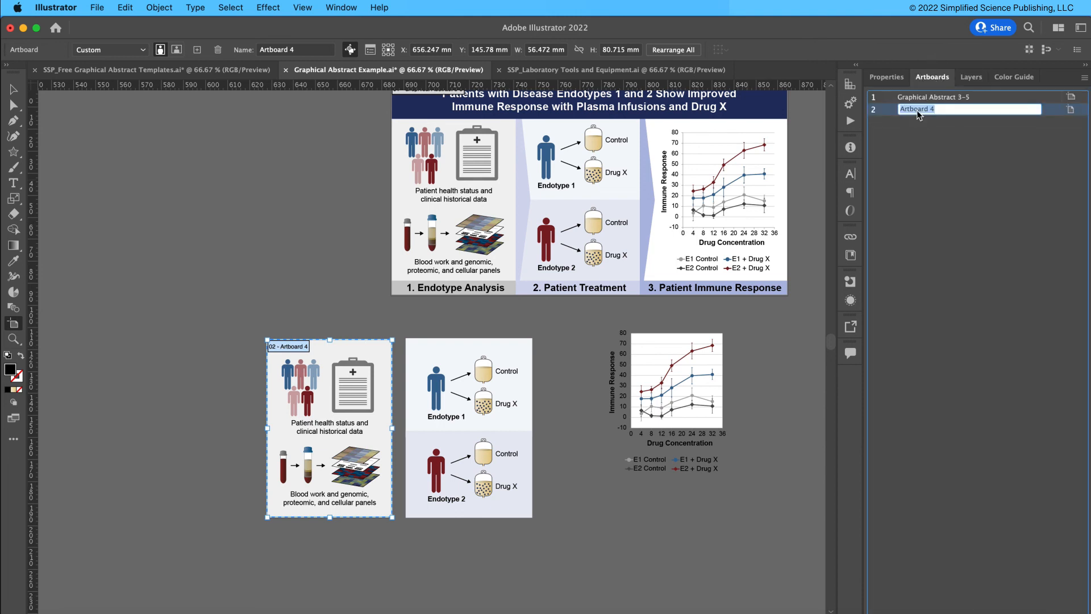
{"action": "type", "text": "End"}
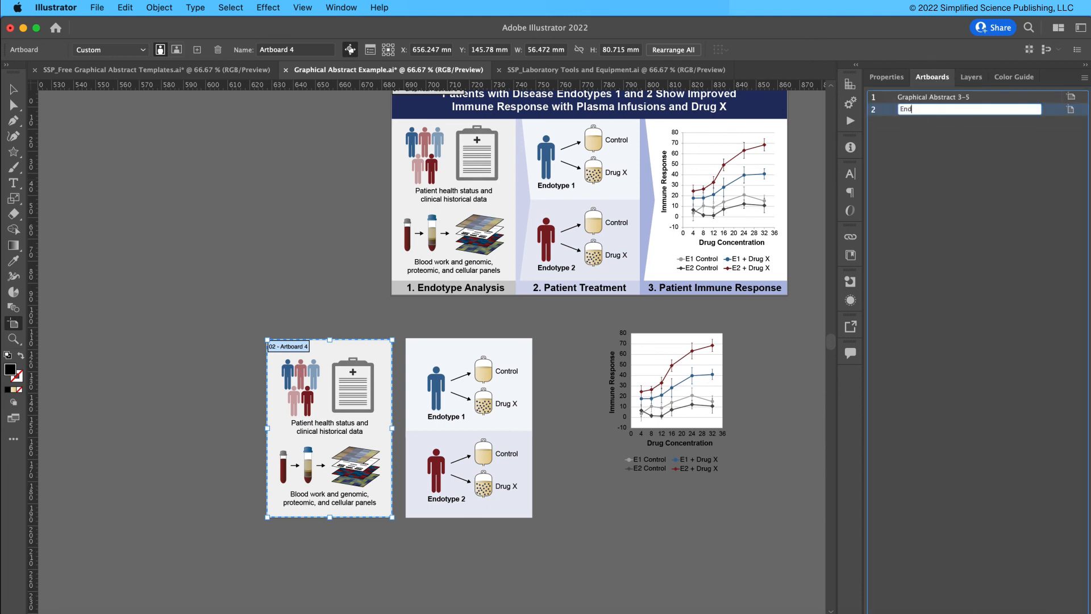